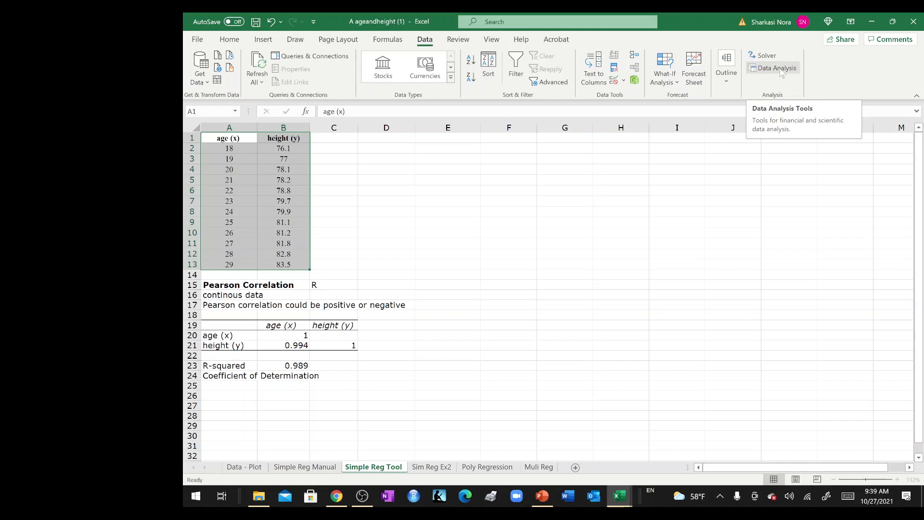
Step: Open the Regression tool from the Data Analysis tools
click(567, 223)
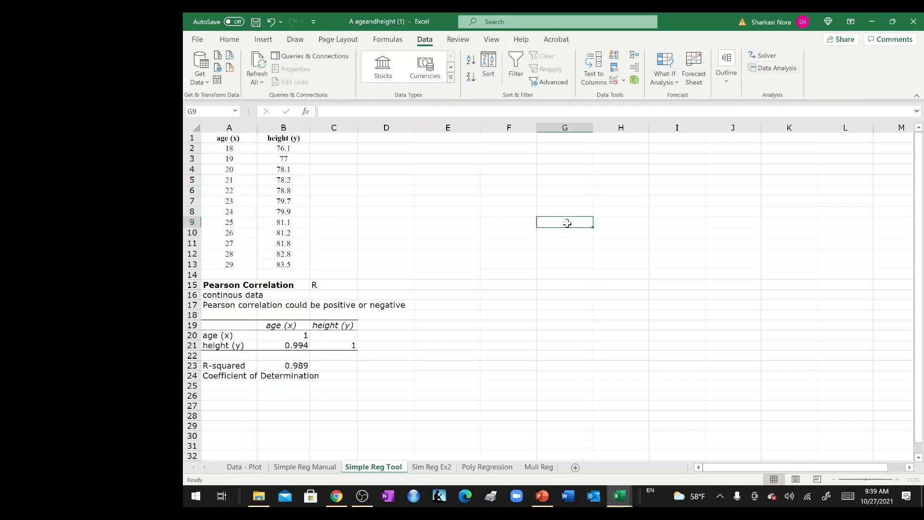
click(778, 68)
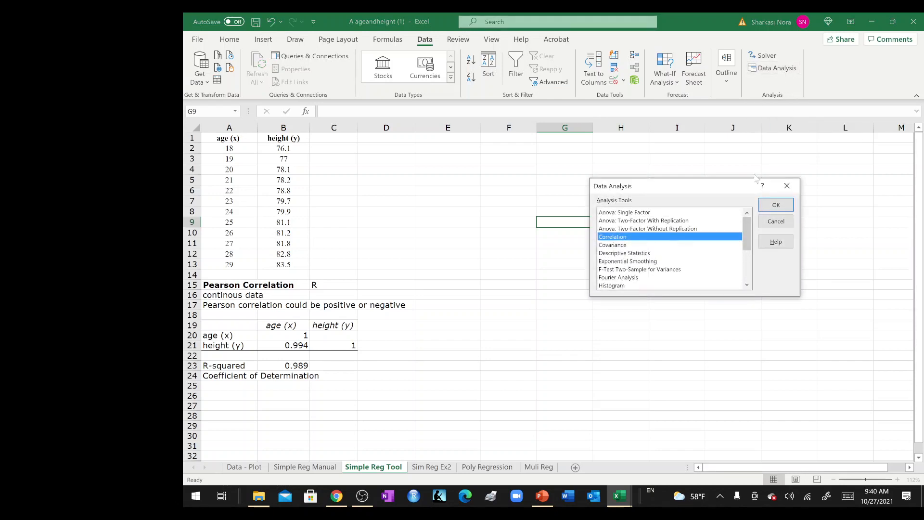
drag(746, 241, 746, 269)
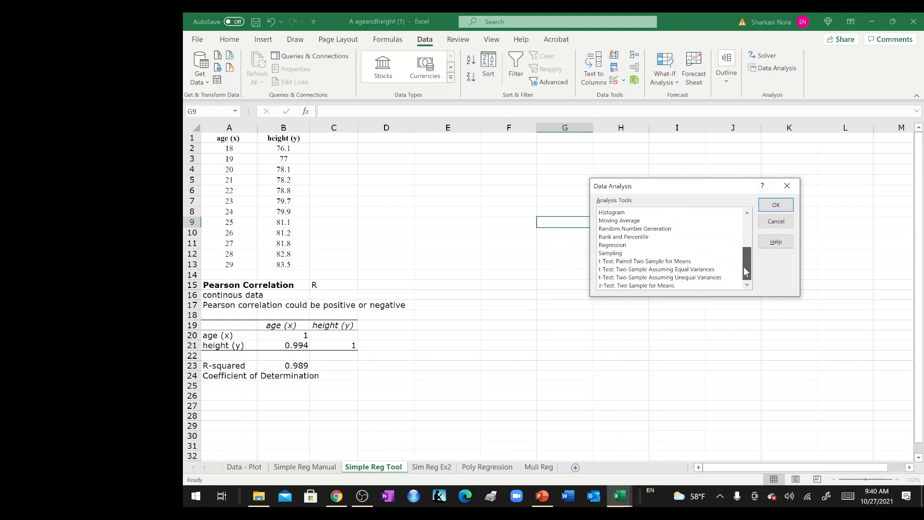
click(619, 246)
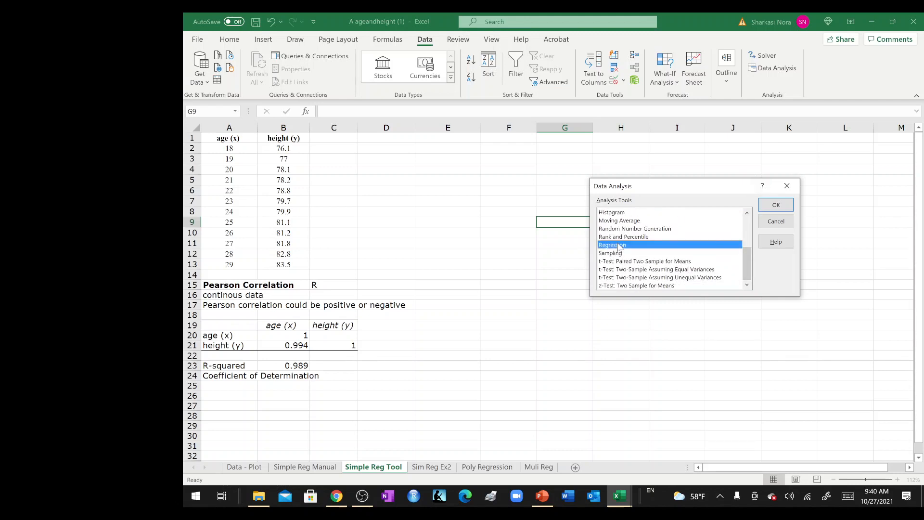
click(782, 208)
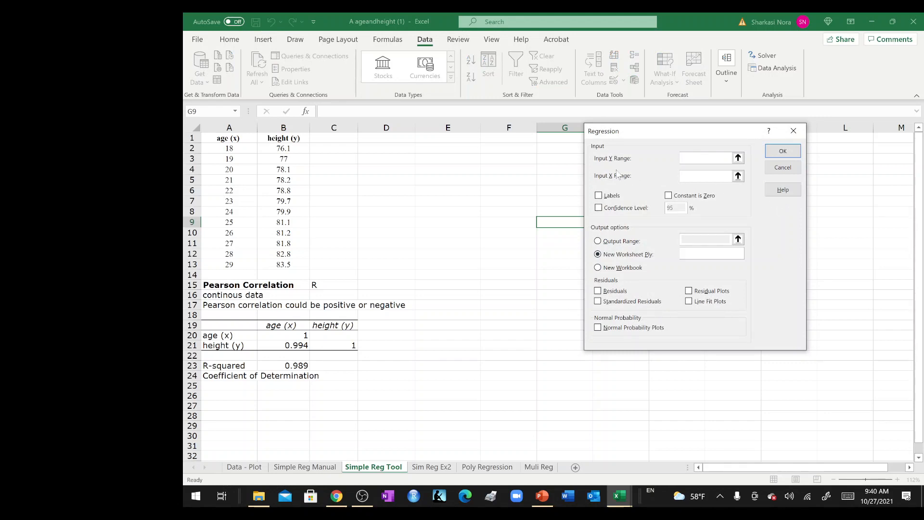
Step: Set the regression's Y range to the height data in B1:B13 and the X range to the age data in A1:A13
click(738, 159)
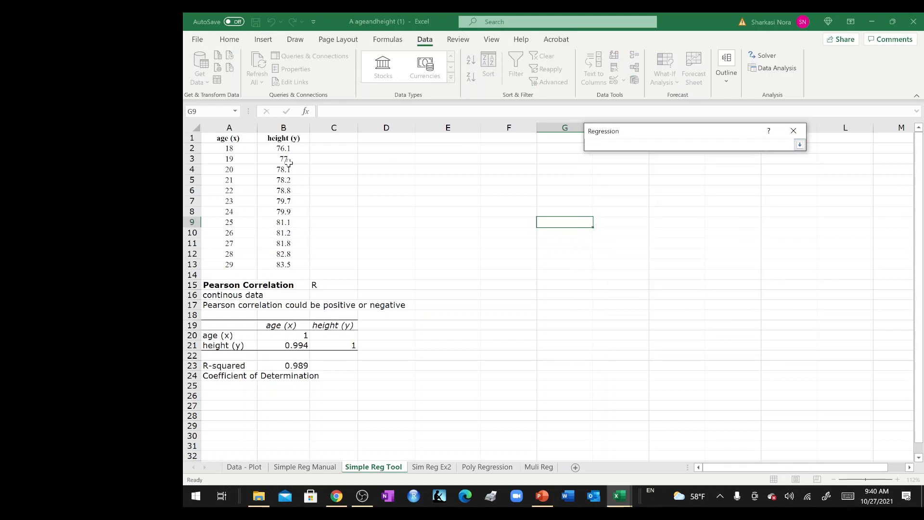
drag(284, 138, 277, 262)
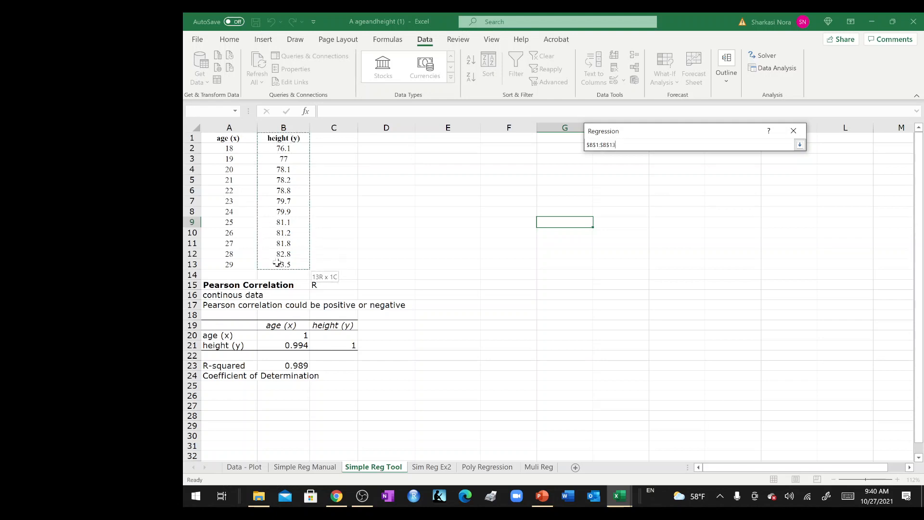
click(800, 145)
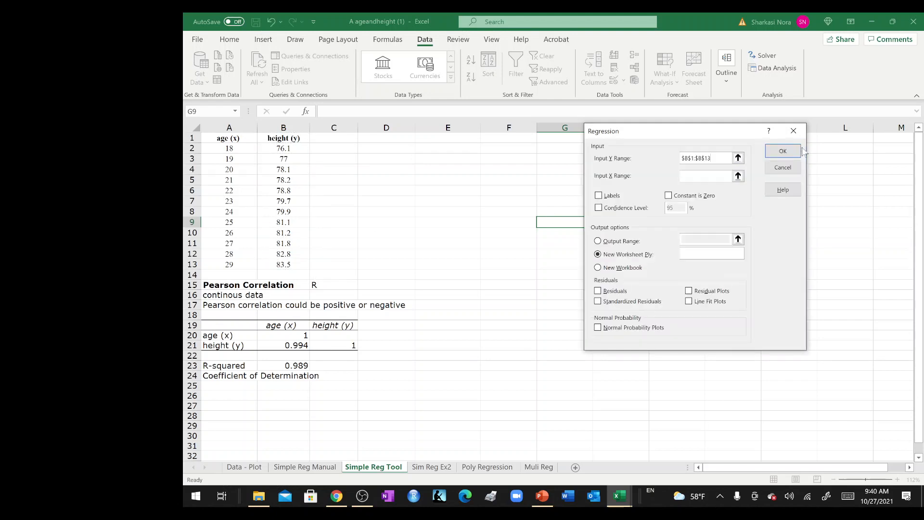
click(738, 176)
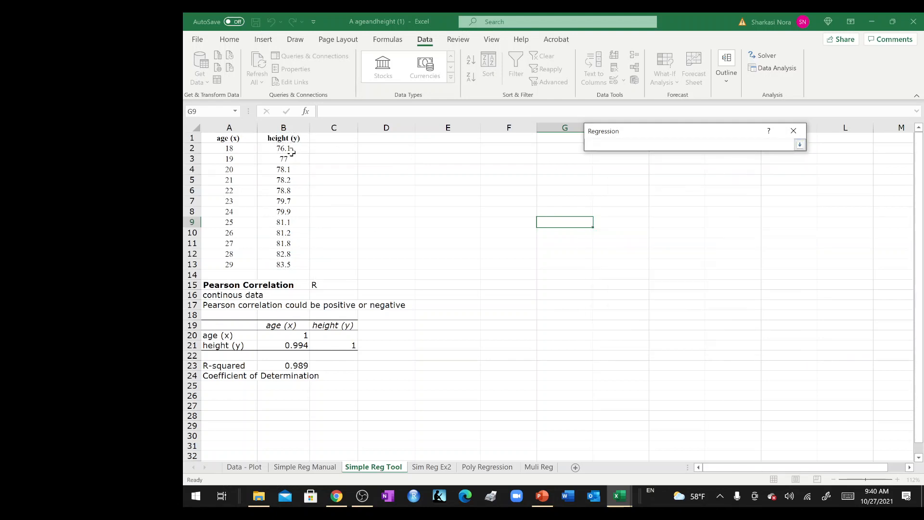
drag(242, 138, 244, 264)
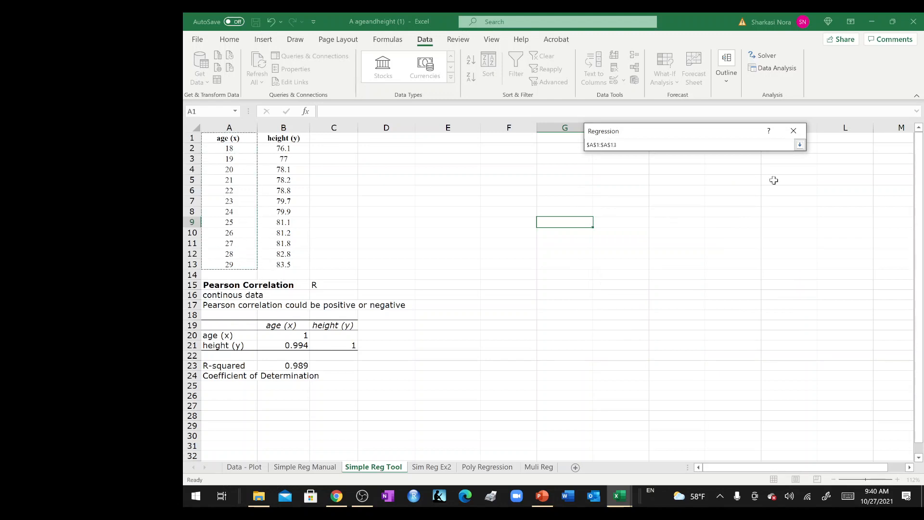
click(800, 145)
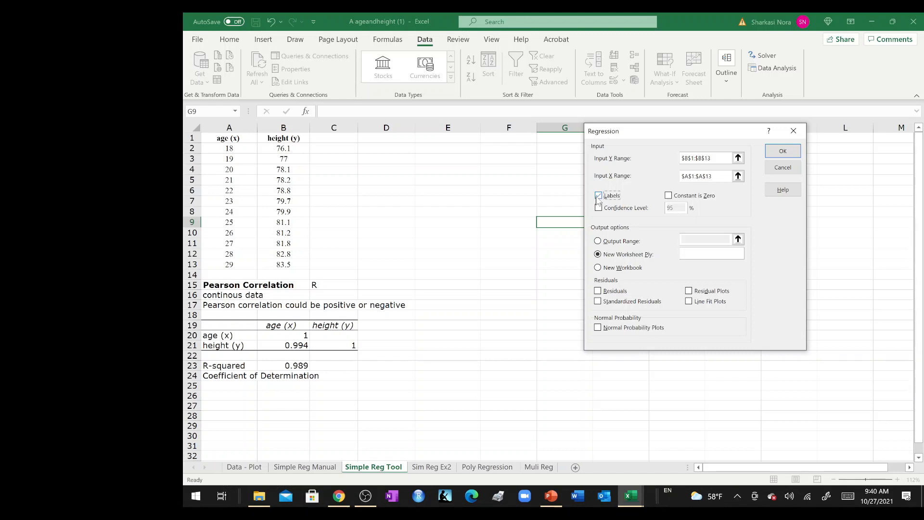
Step: Run the regression with labels, a 95% confidence level and residuals, placing the output at cell F1
click(597, 210)
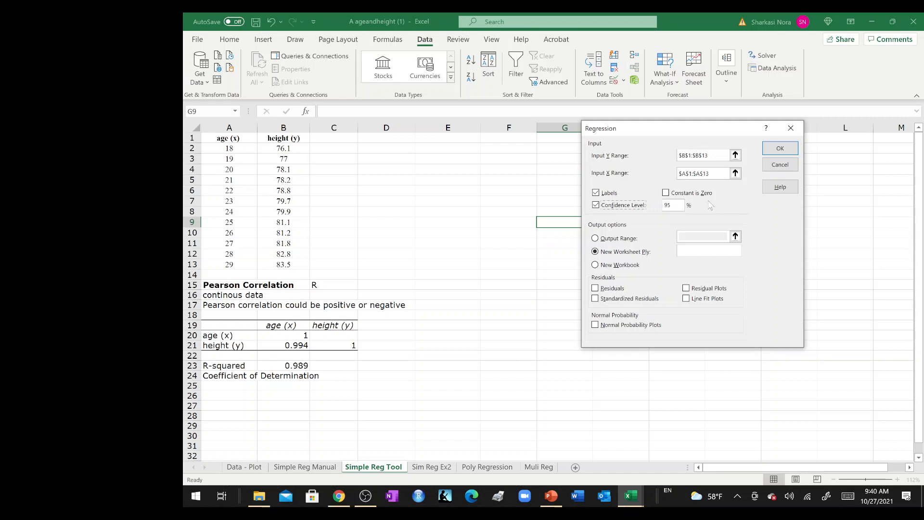
click(596, 238)
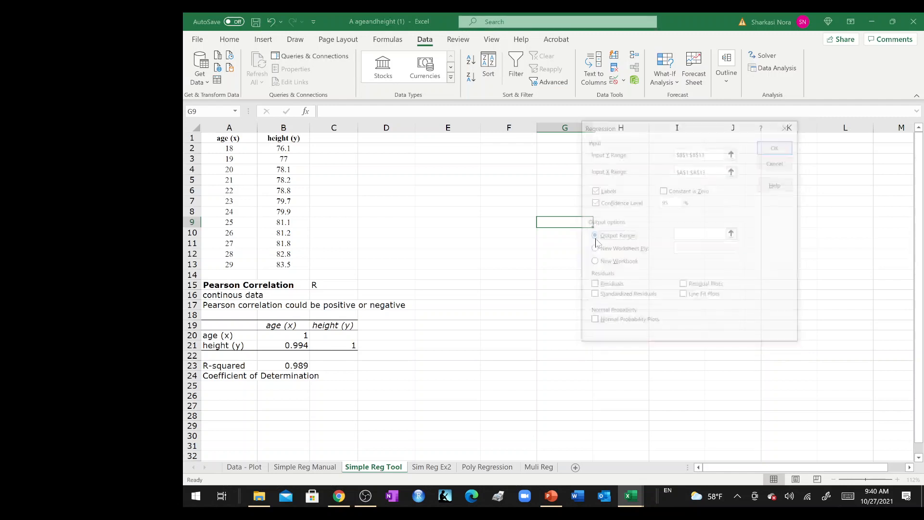
click(735, 236)
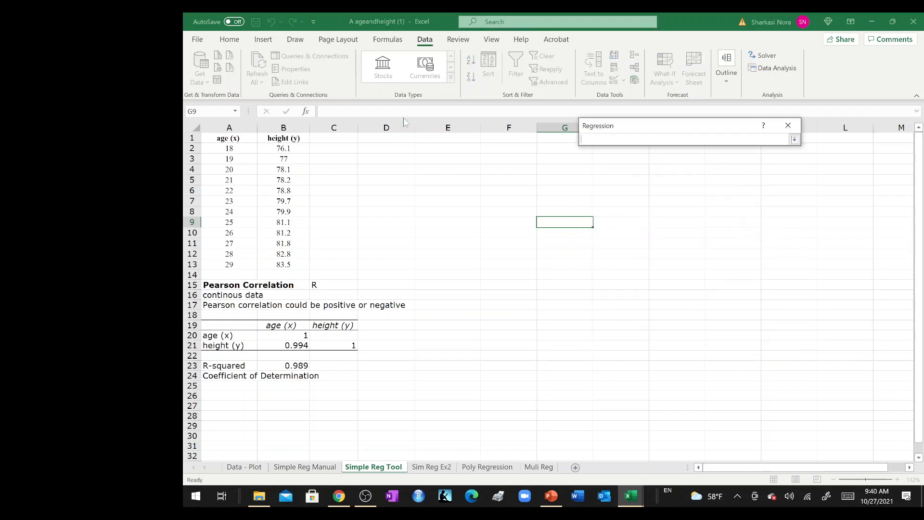
click(494, 138)
click(794, 140)
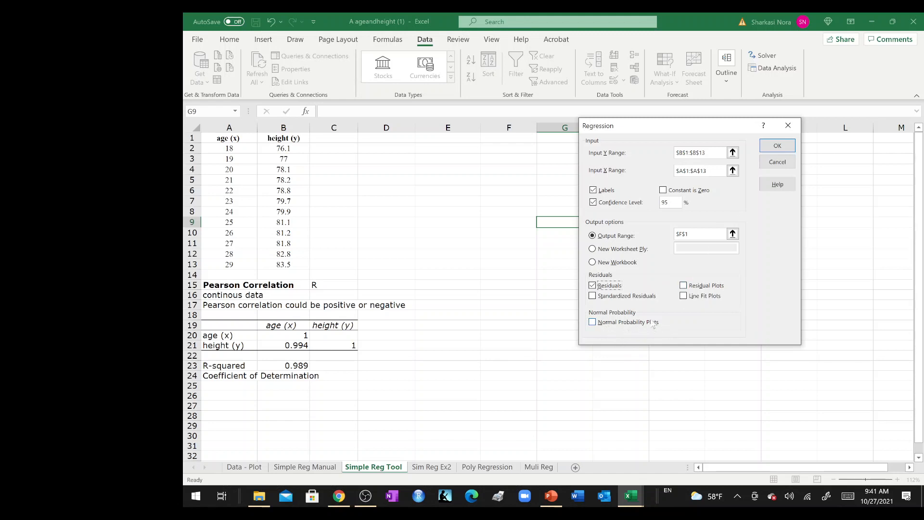
click(778, 146)
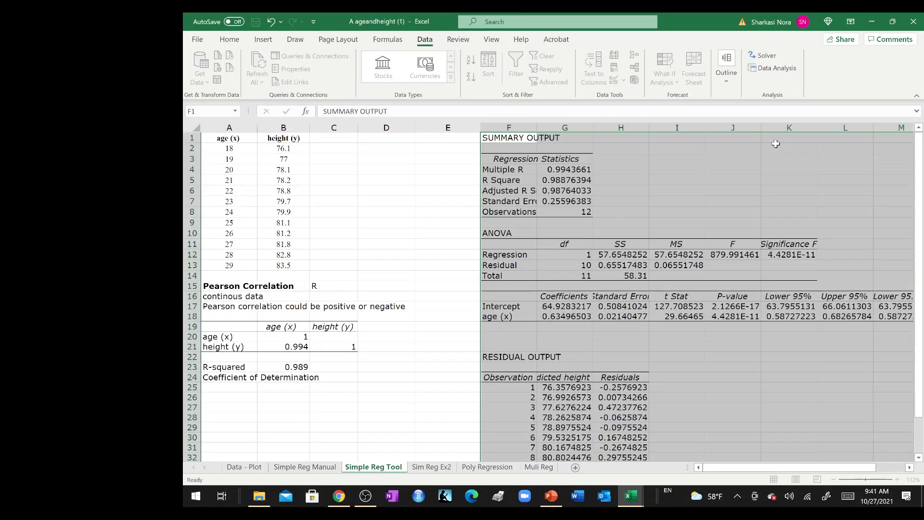
Step: Widen column F so the regression statistics labels in the summary output fit
click(776, 145)
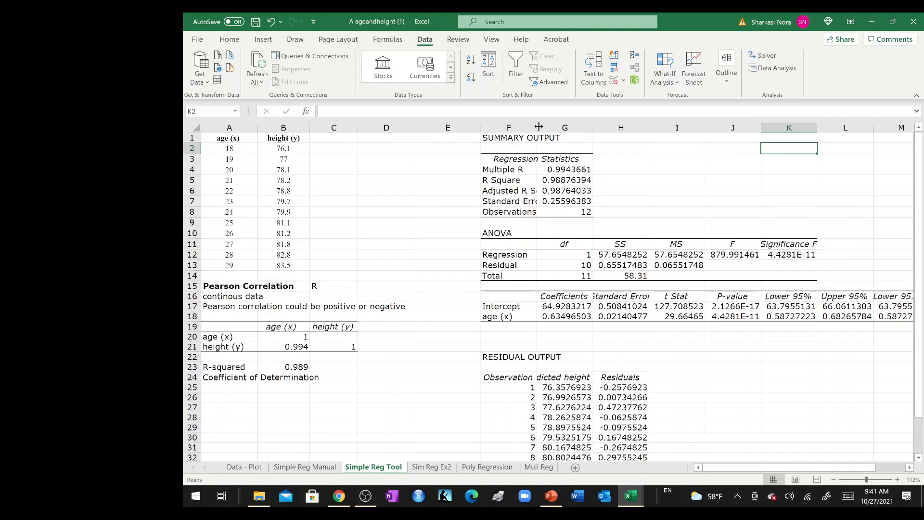
drag(537, 128, 560, 128)
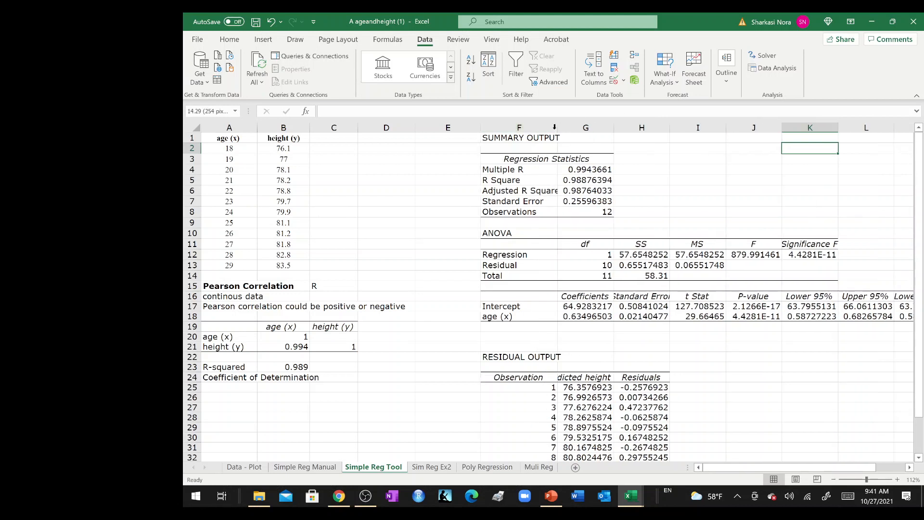
click(685, 179)
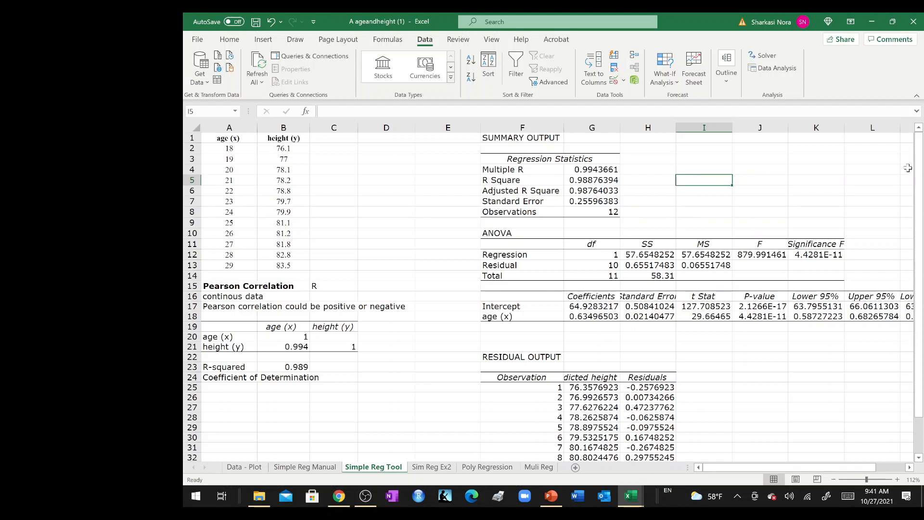
click(539, 136)
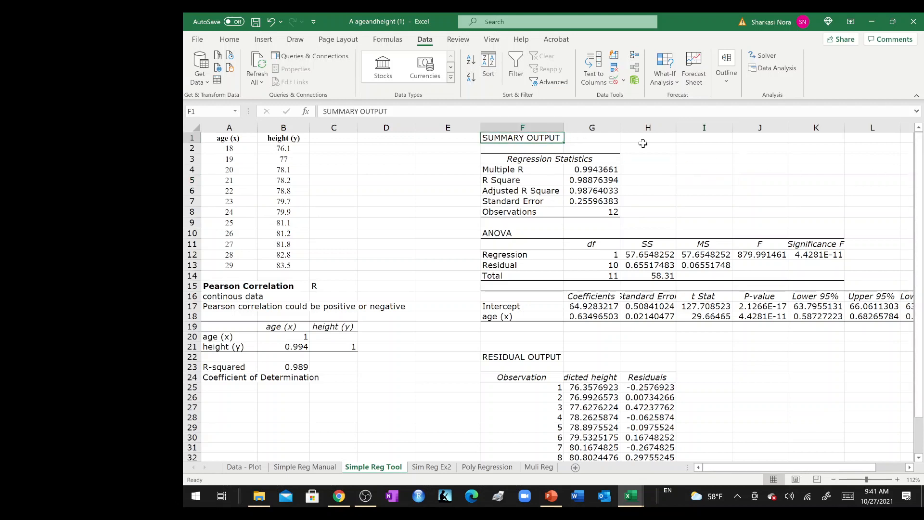
Step: Autofit column G to the full "Predicted height (y)" heading in the residual output table
drag(919, 157, 919, 168)
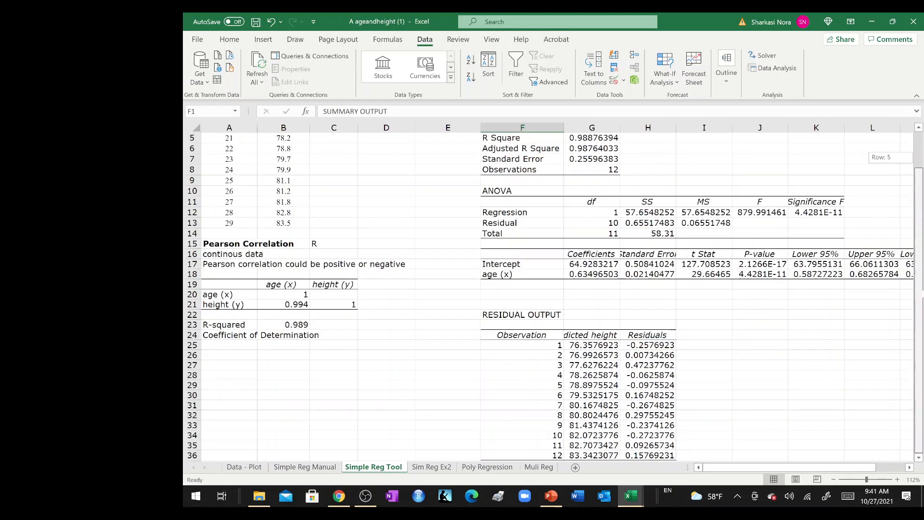
click(685, 392)
key(Down)
key(Down)
key(Down)
key(Down)
key(Down)
key(Down)
key(Down)
key(Down)
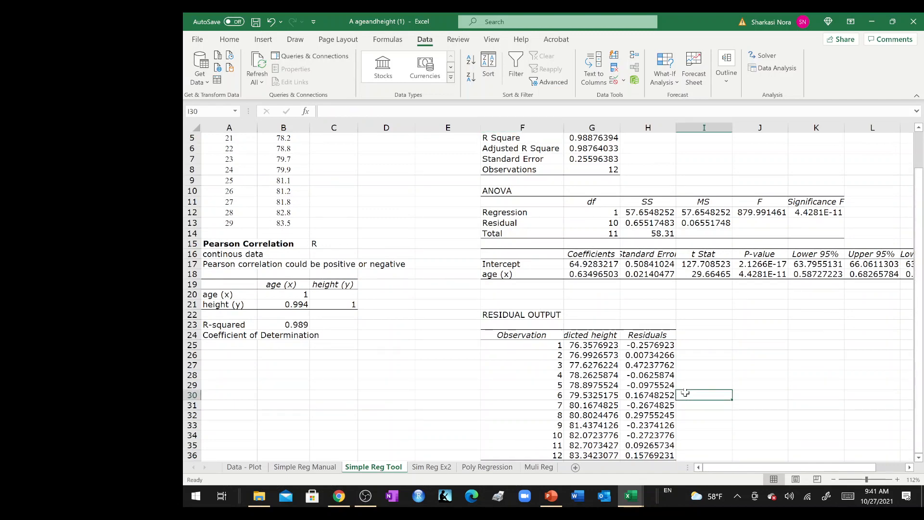
key(Down)
key(Down)
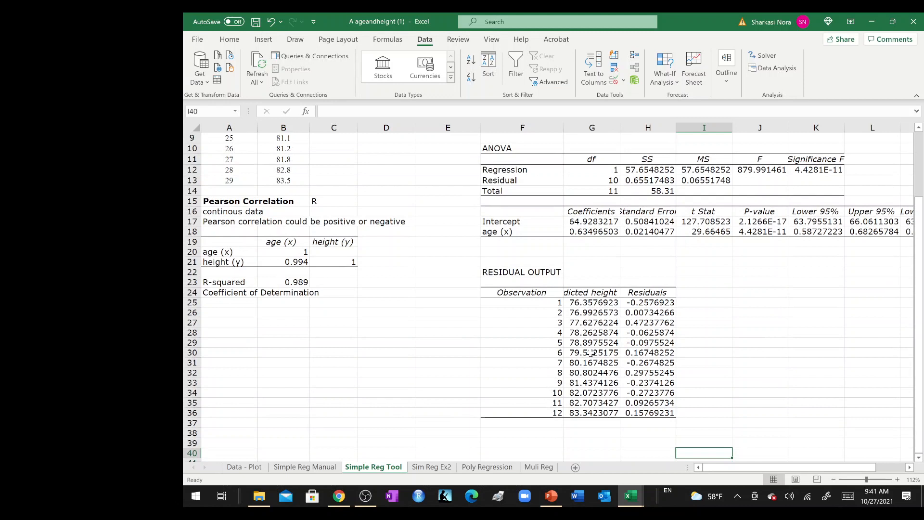
click(600, 293)
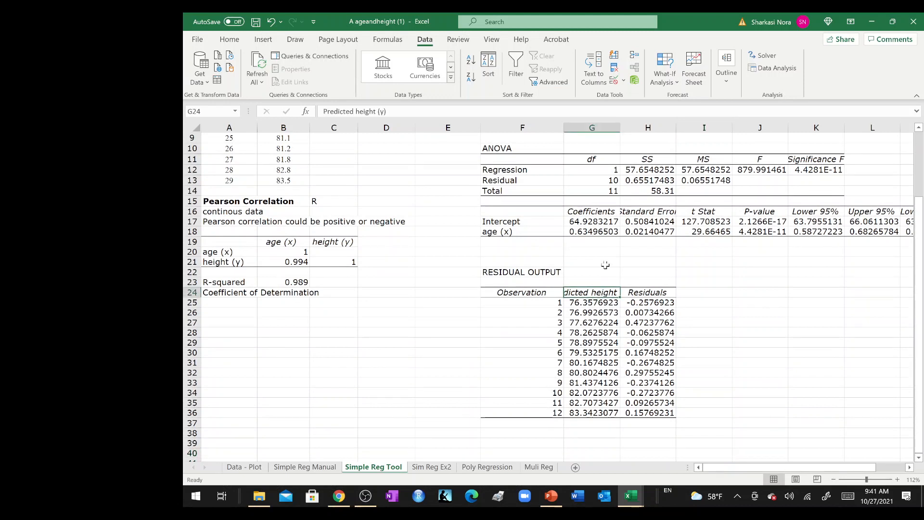
double_click(620, 128)
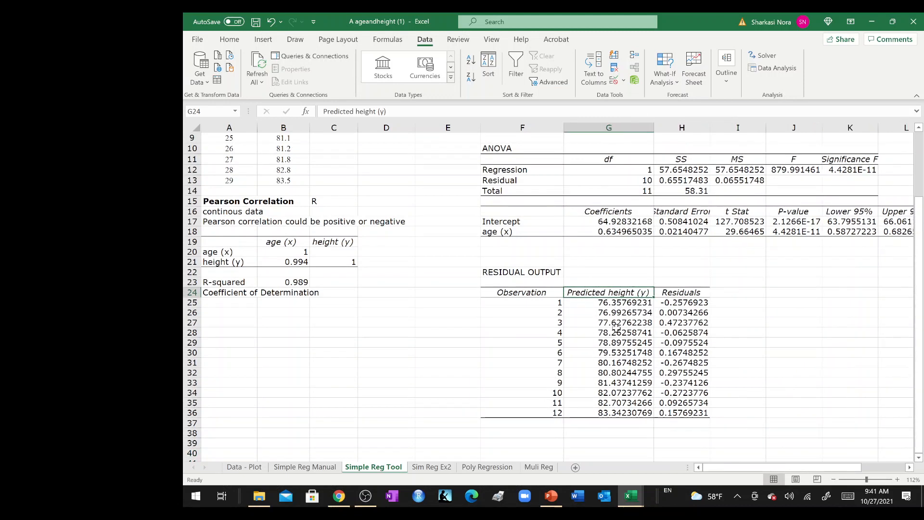
Step: Format the predicted height values in G25:G36 to two decimal places and center them
click(615, 303)
drag(615, 303, 605, 413)
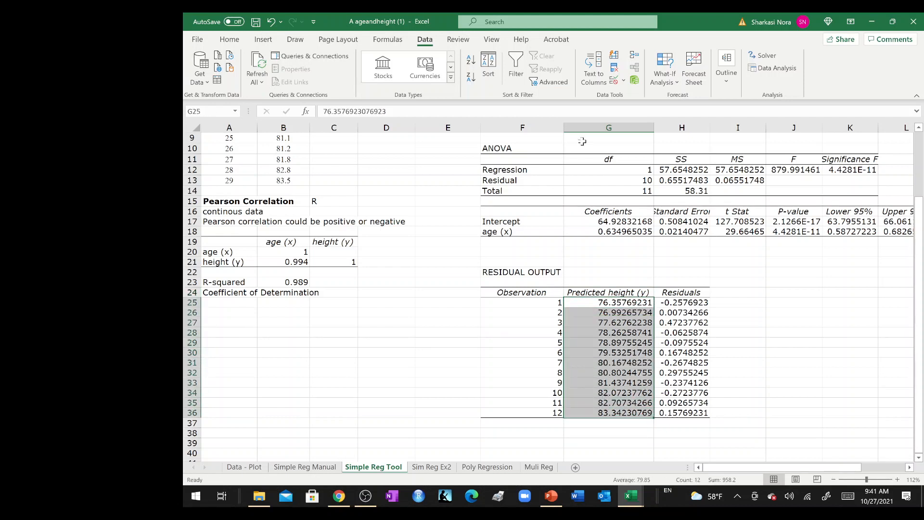
click(230, 40)
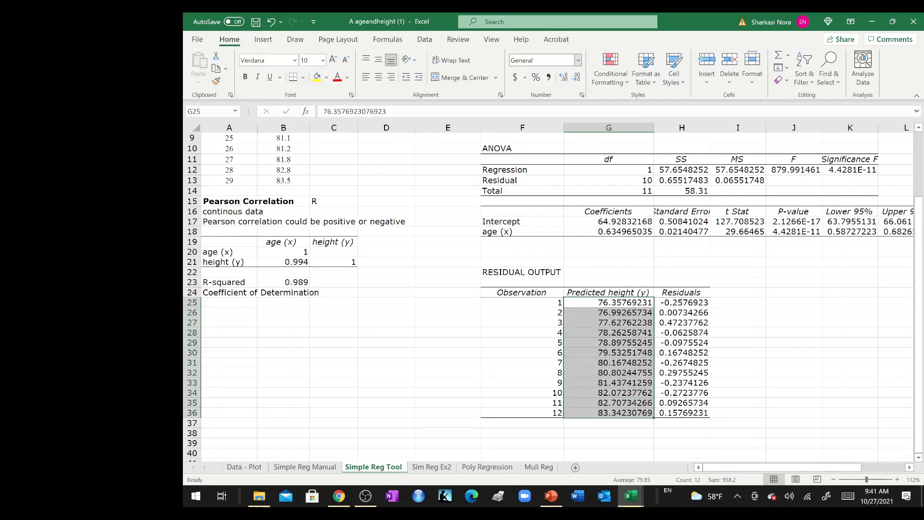
click(576, 78)
click(576, 77)
click(576, 77)
click(576, 77)
click(576, 78)
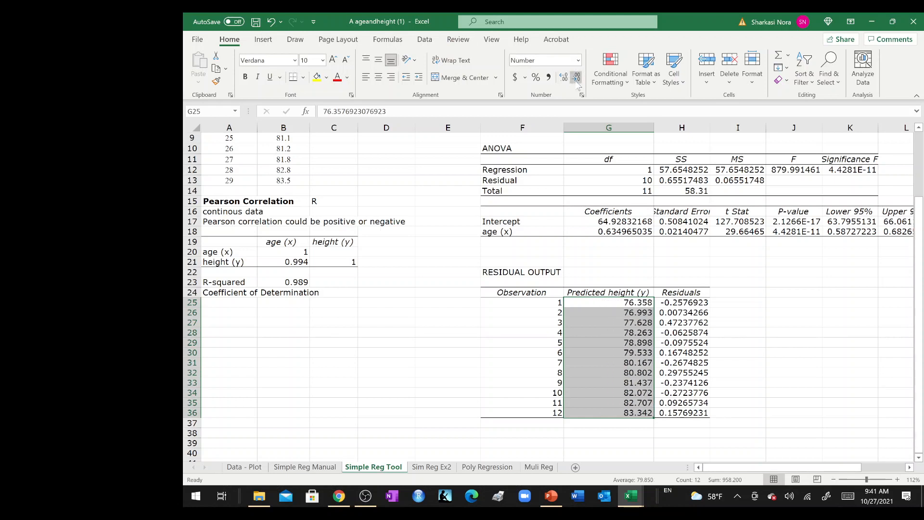
click(576, 78)
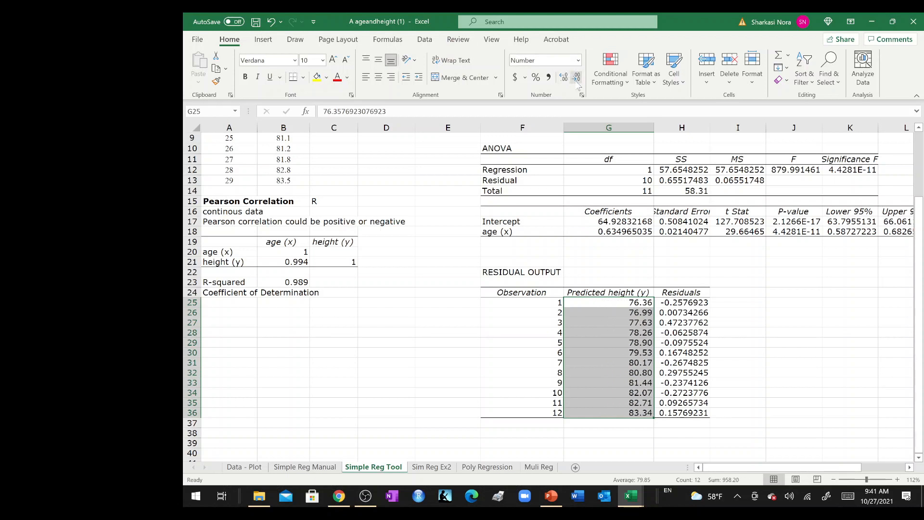
click(379, 78)
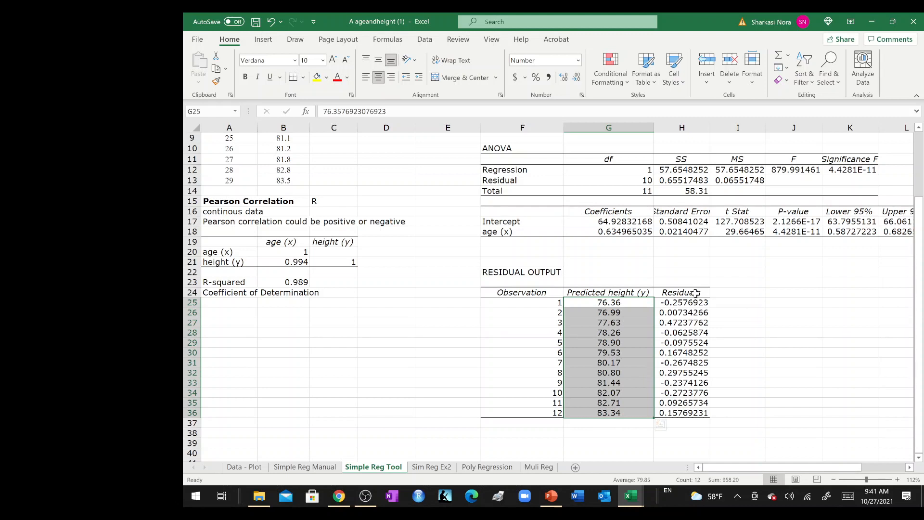
Step: Format the residual values in H25:H36 to three decimal places and center them
drag(694, 293, 688, 413)
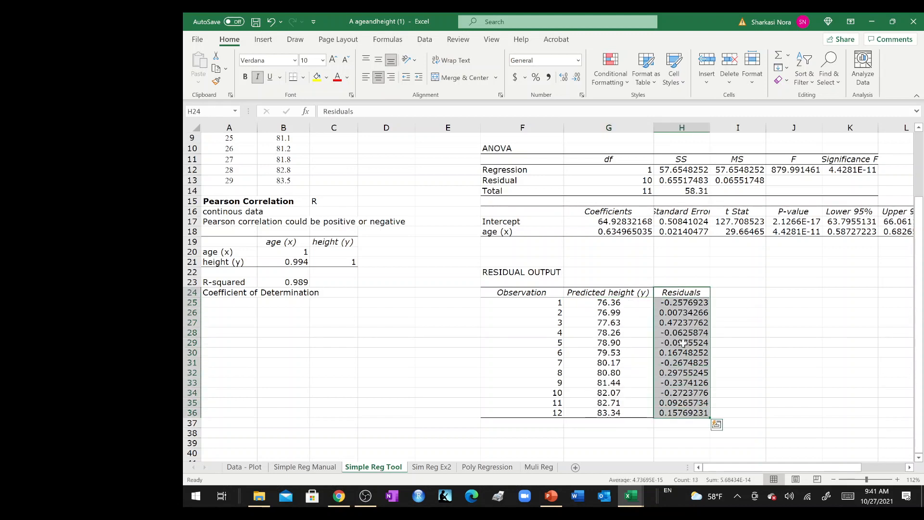
drag(682, 307, 677, 412)
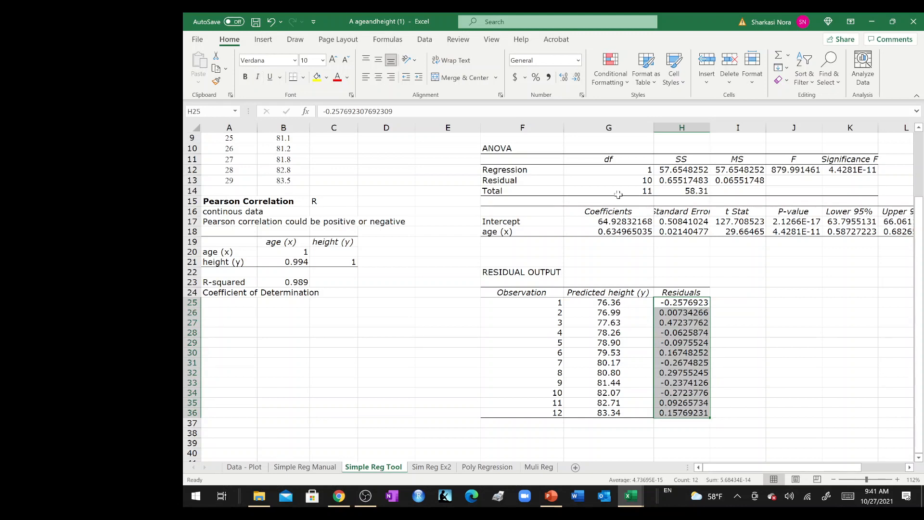
click(576, 77)
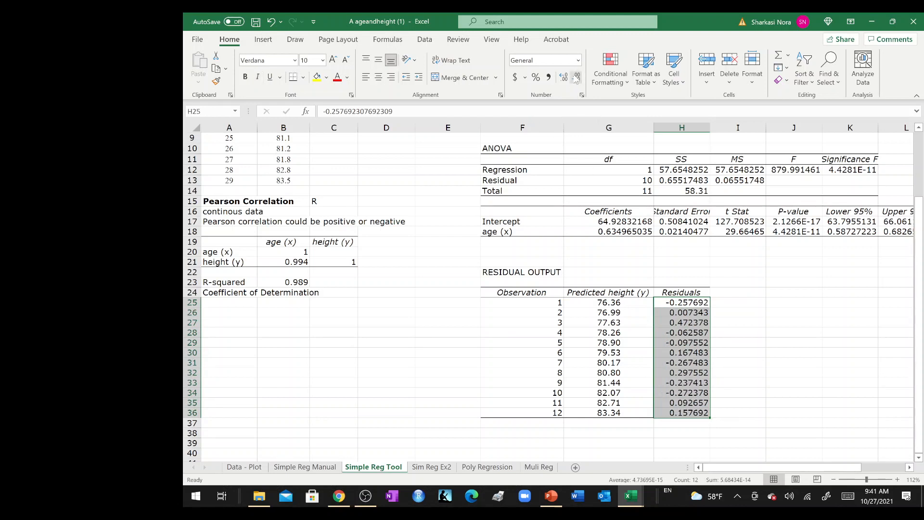
click(576, 77)
click(576, 77)
click(576, 77)
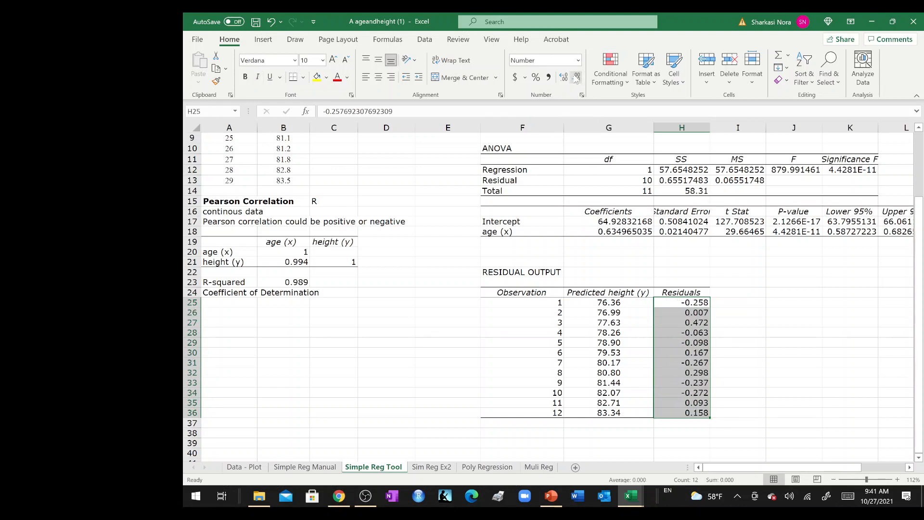
click(378, 77)
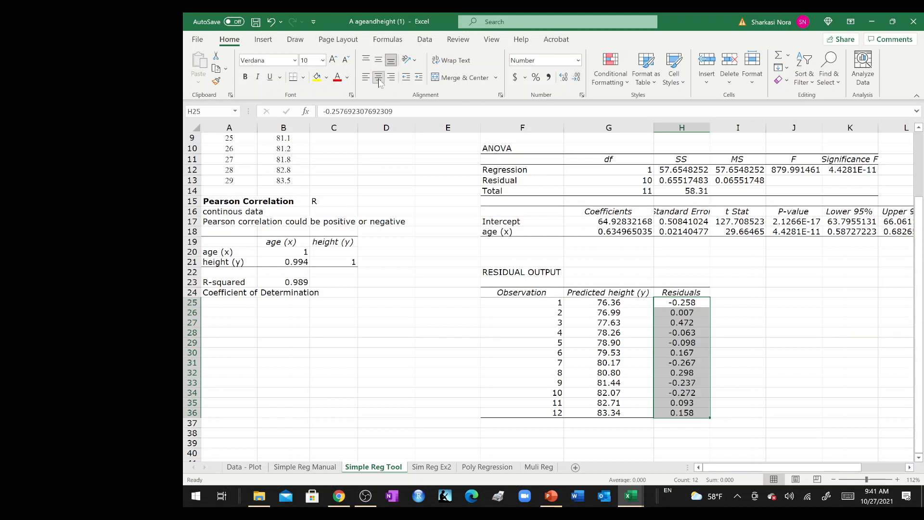
Step: Right-align the residual values in H25:H36, keeping them at three decimal places
click(791, 322)
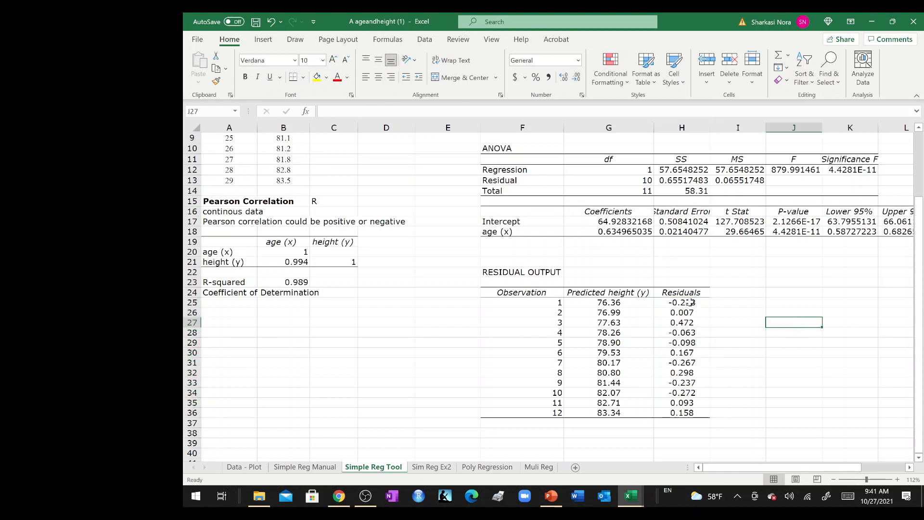
drag(683, 302, 693, 412)
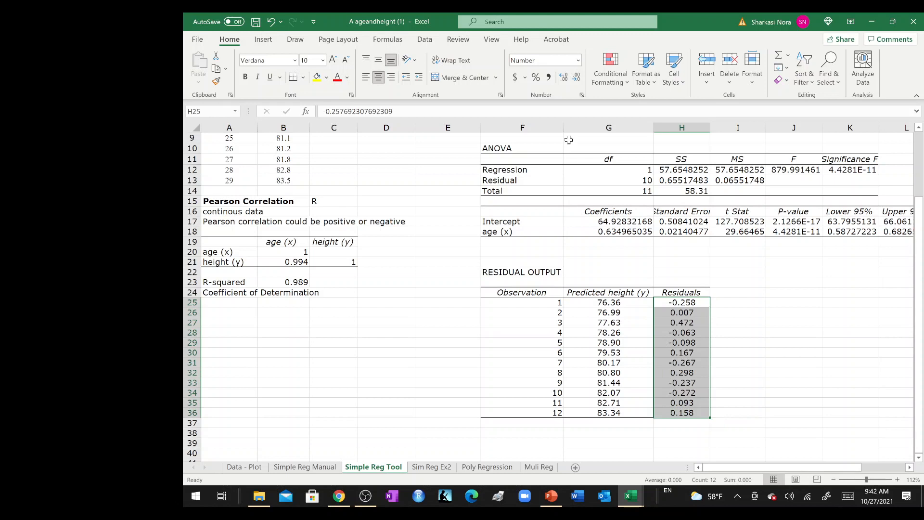
click(576, 78)
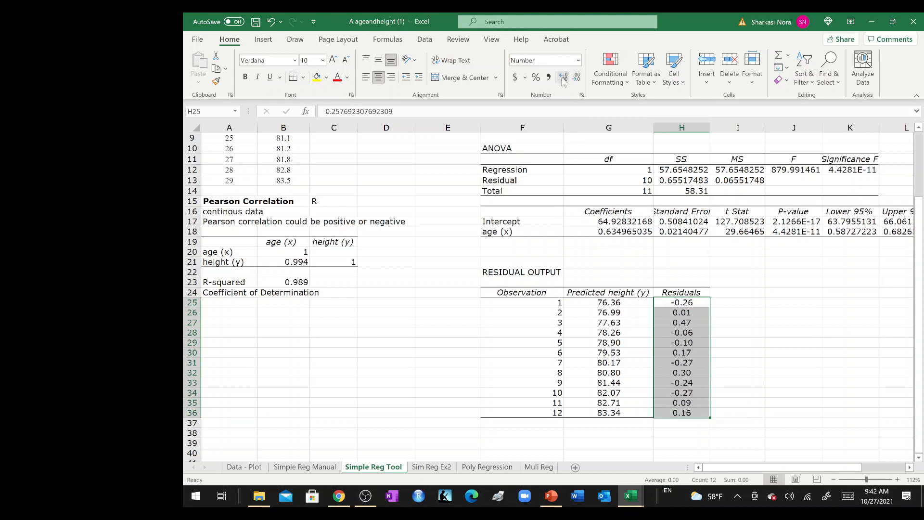
click(563, 78)
click(390, 77)
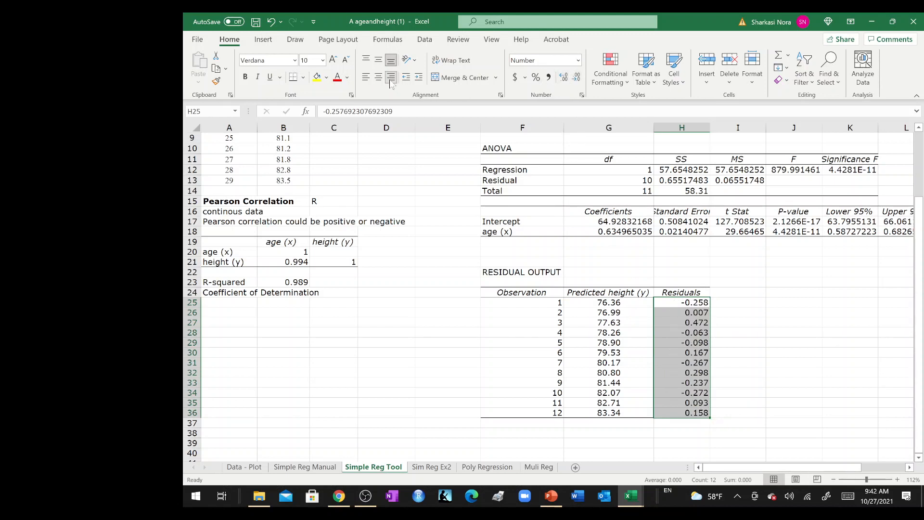
click(750, 352)
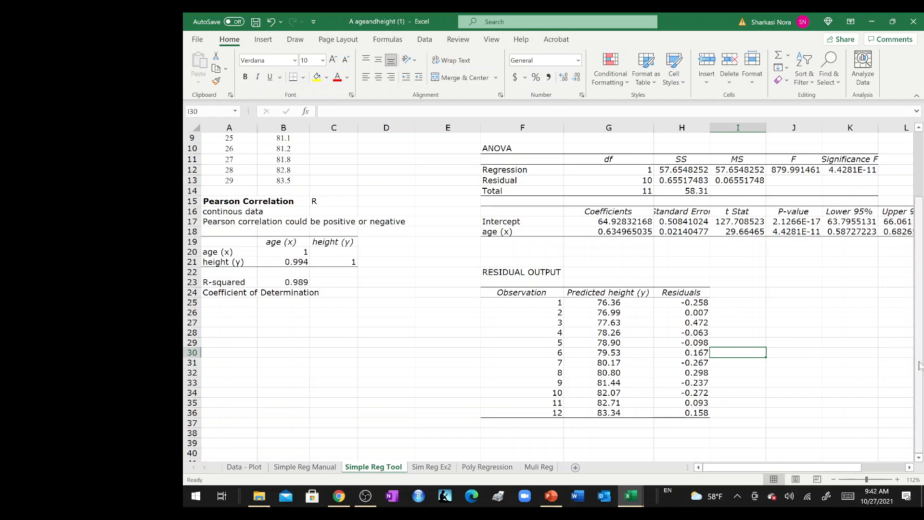
Step: Format the regression statistics from Multiple R to Standard Error in G4:G7 to three decimal places
drag(919, 362, 916, 411)
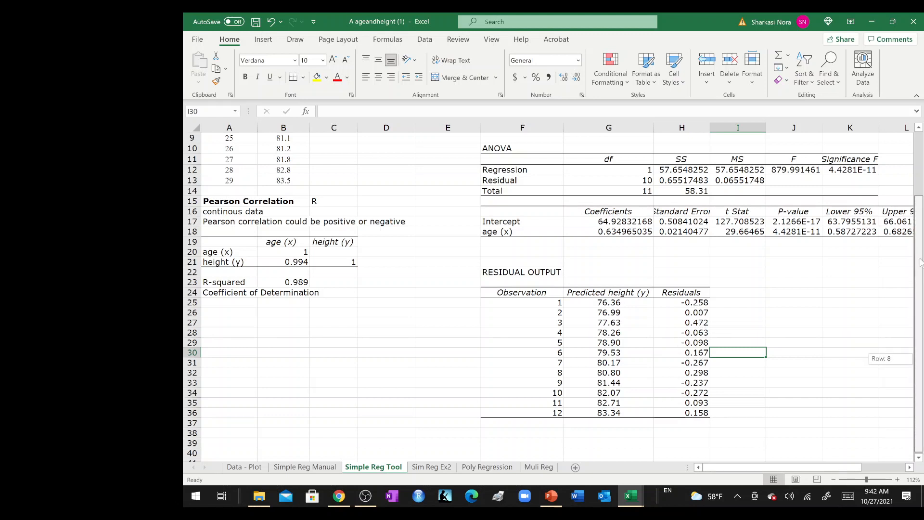
scroll(880, 359, up, 3)
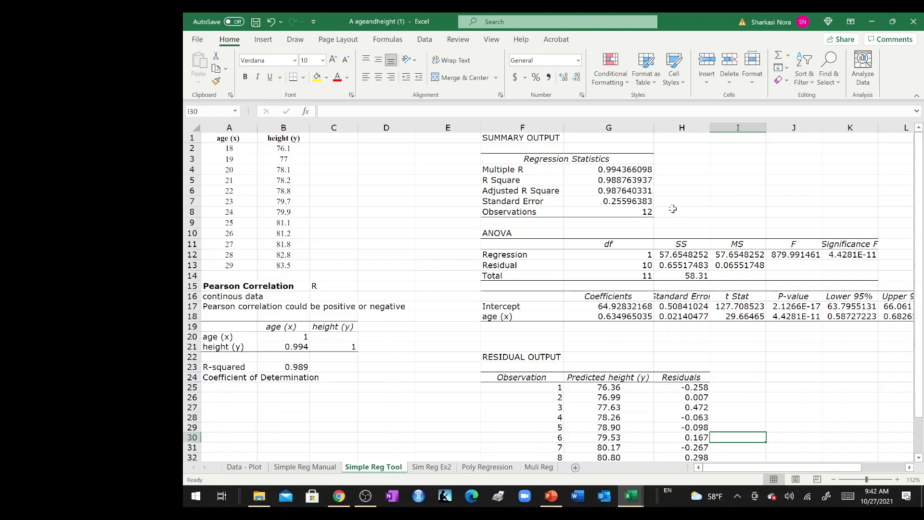
click(645, 211)
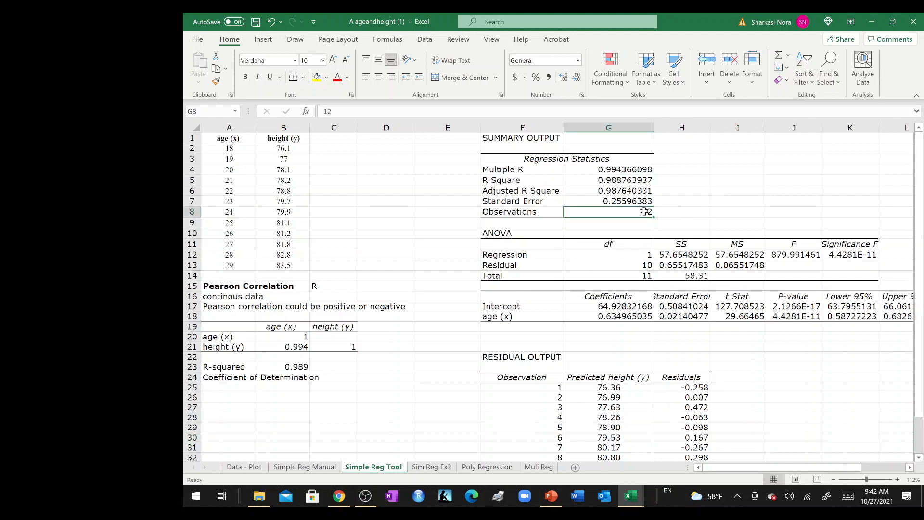
drag(628, 170, 625, 202)
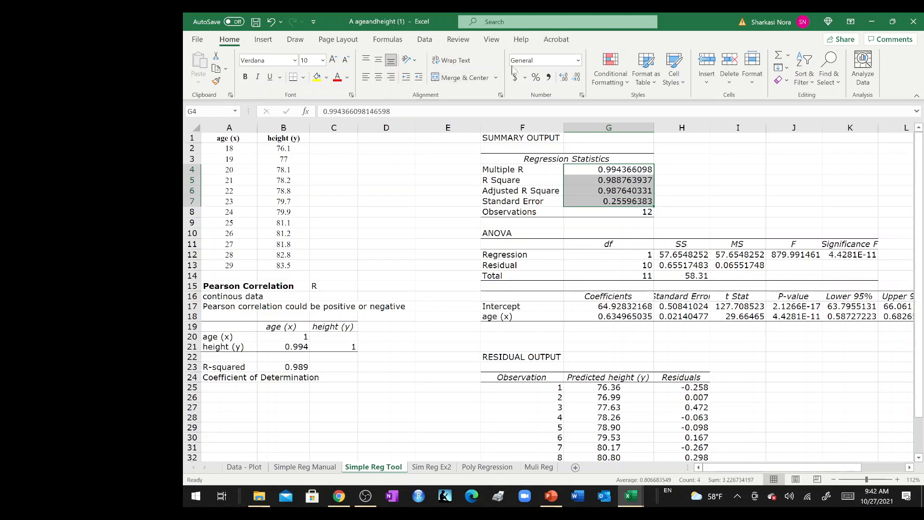
click(576, 78)
click(576, 79)
click(576, 80)
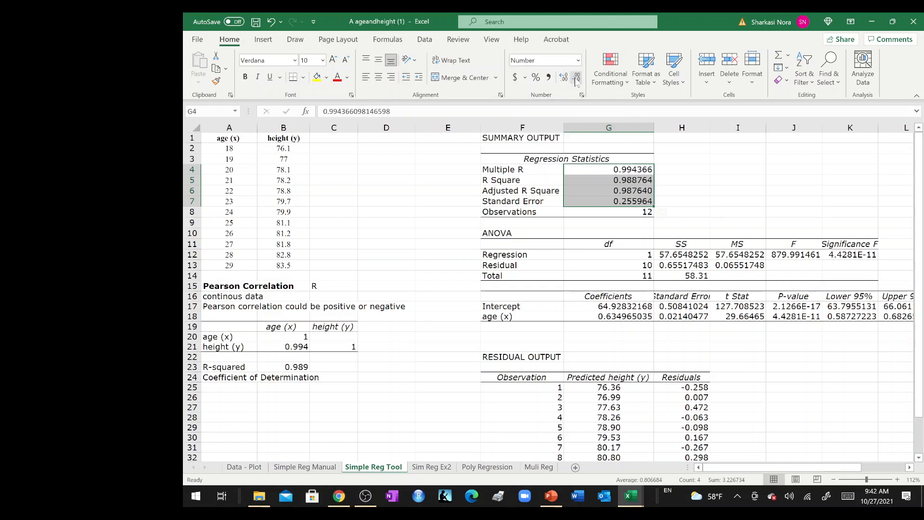
click(576, 79)
click(576, 80)
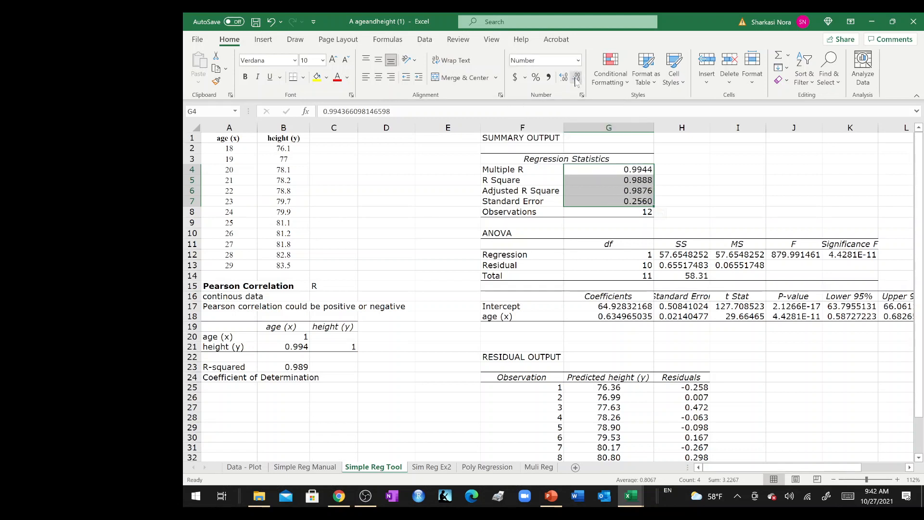
click(576, 79)
click(690, 157)
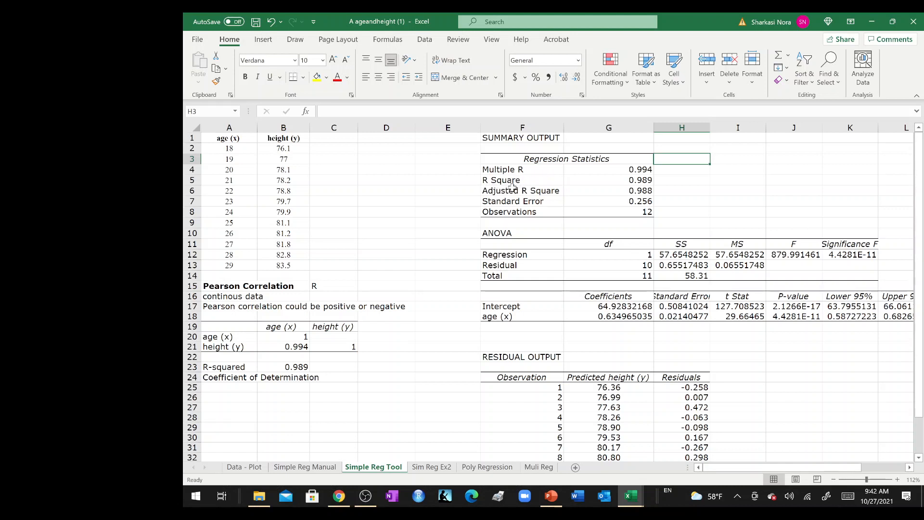
Step: Make the R Square label and its value in F5:G5 bold
click(526, 180)
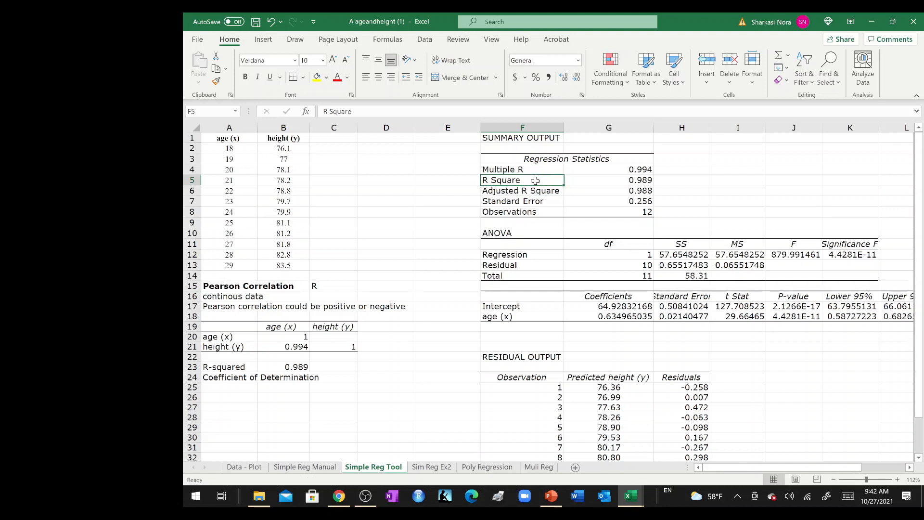
drag(535, 181, 627, 179)
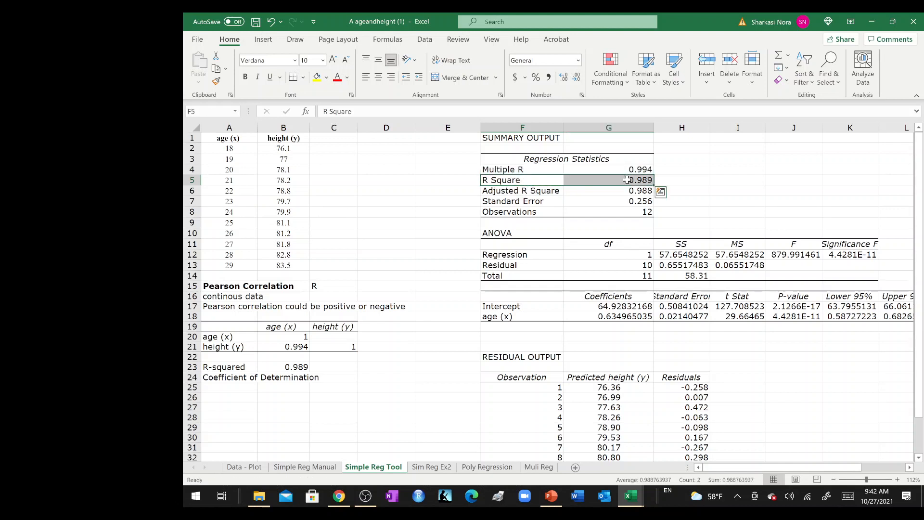
key(ctrl+b)
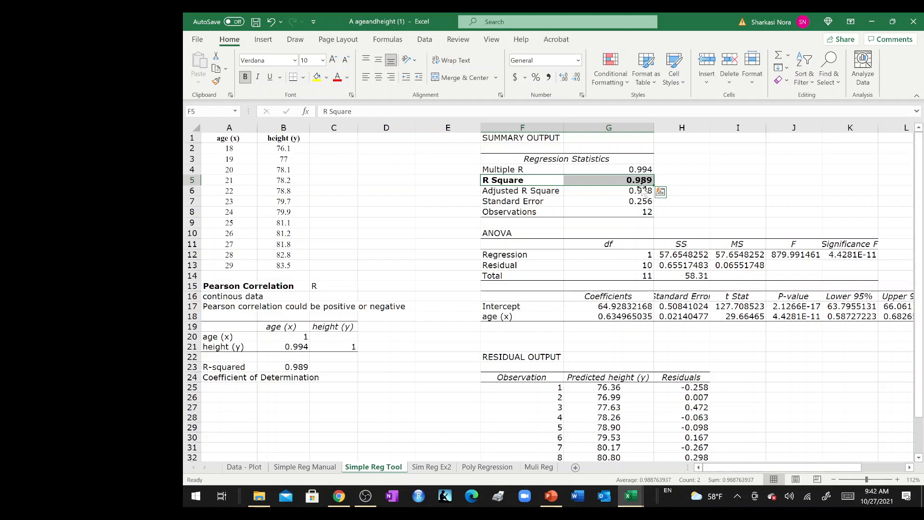
Step: Check R Square by multiplying Multiple R by itself in H4 with =G4*G4, and clear the cell
click(640, 170)
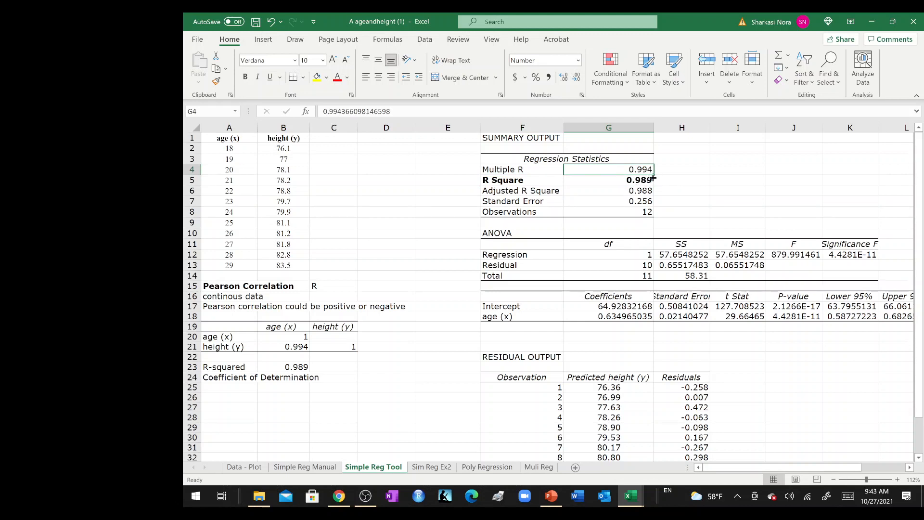
click(300, 347)
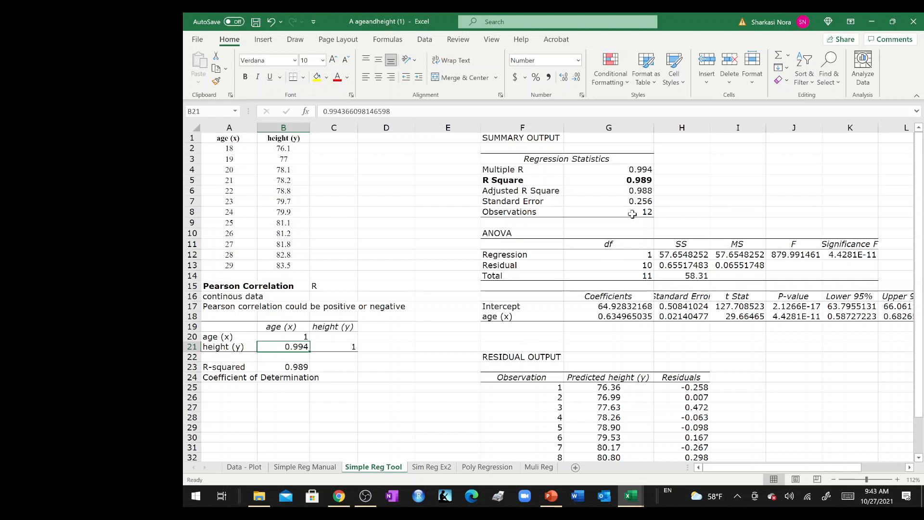
click(684, 169)
text(=)
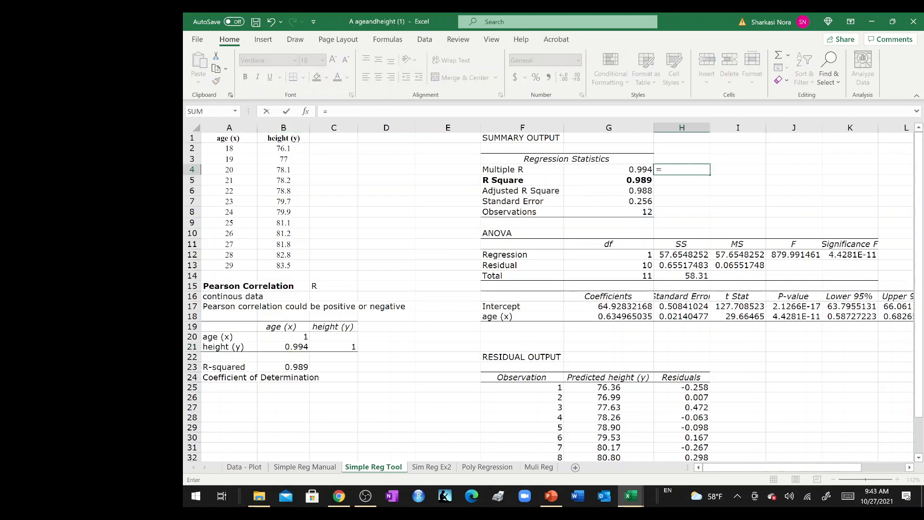
text(sq)
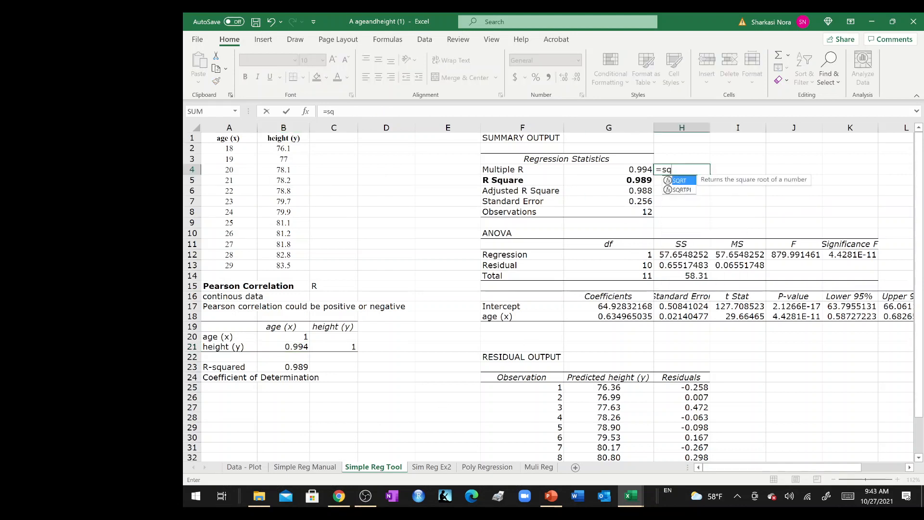
key(BackSpace)
key(BackSpace)
click(640, 169)
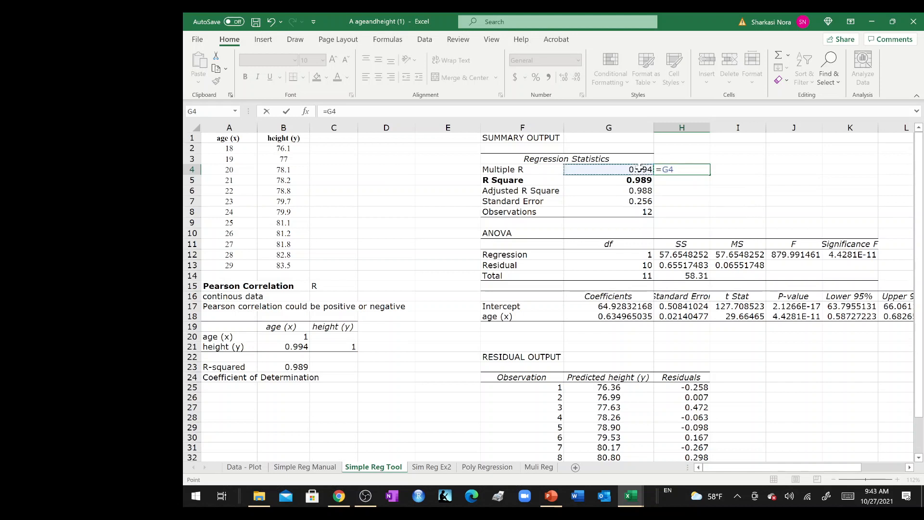
text(*)
click(640, 169)
key(Return)
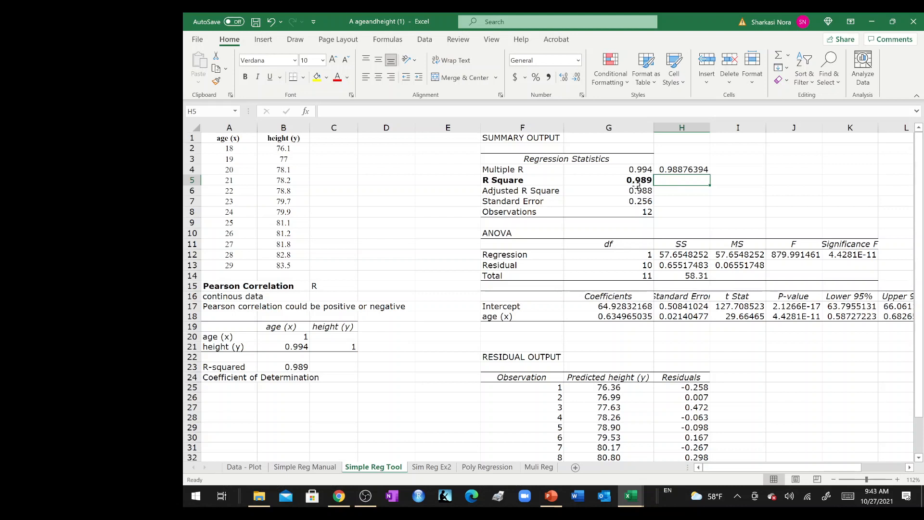
click(674, 170)
key(Delete)
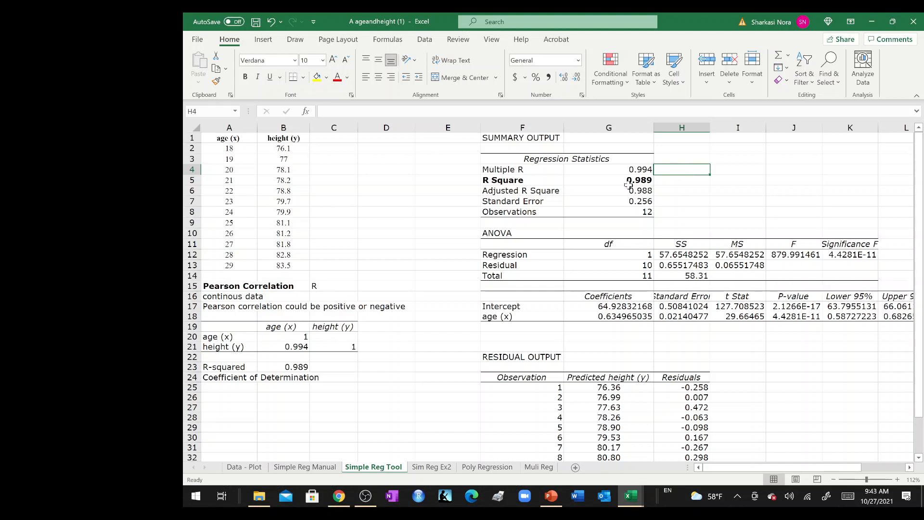
Step: Inspect the STEYX standard error formula in G2 of the Simple Reg Manual sheet and return to the Simple Reg Tool sheet
click(666, 180)
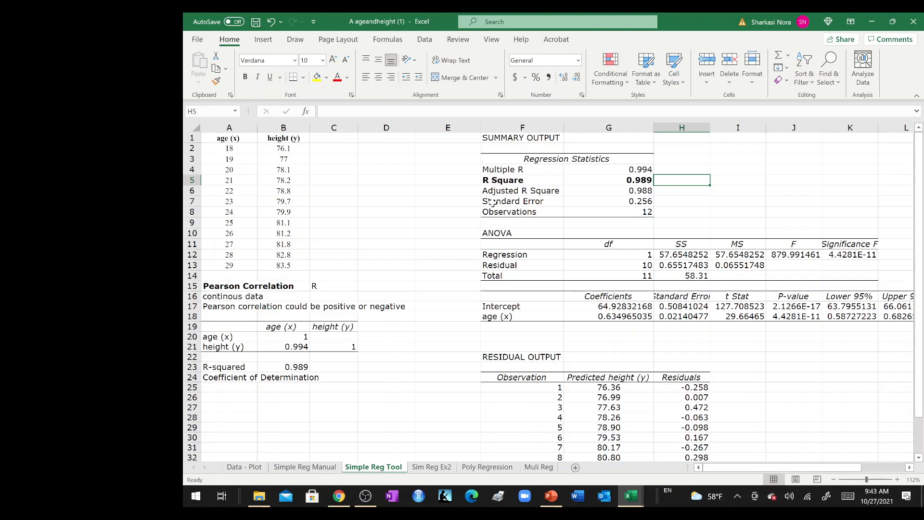
click(675, 199)
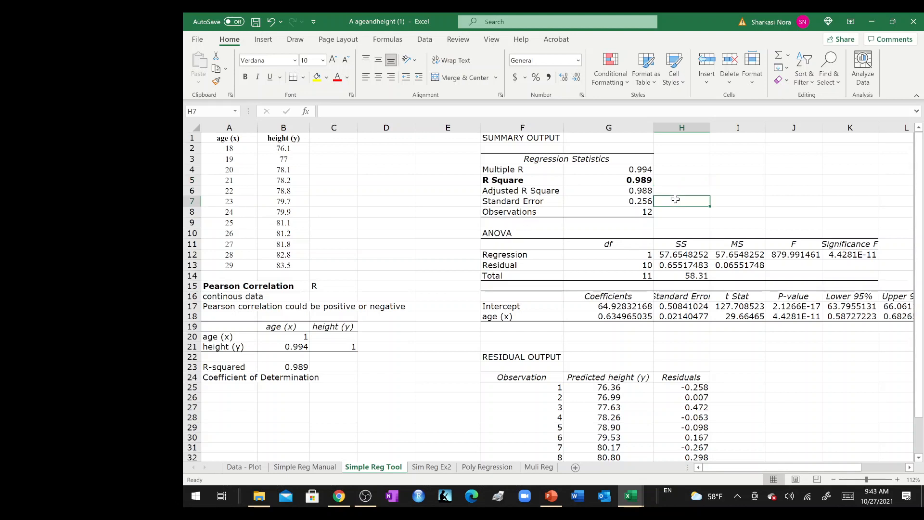
click(297, 469)
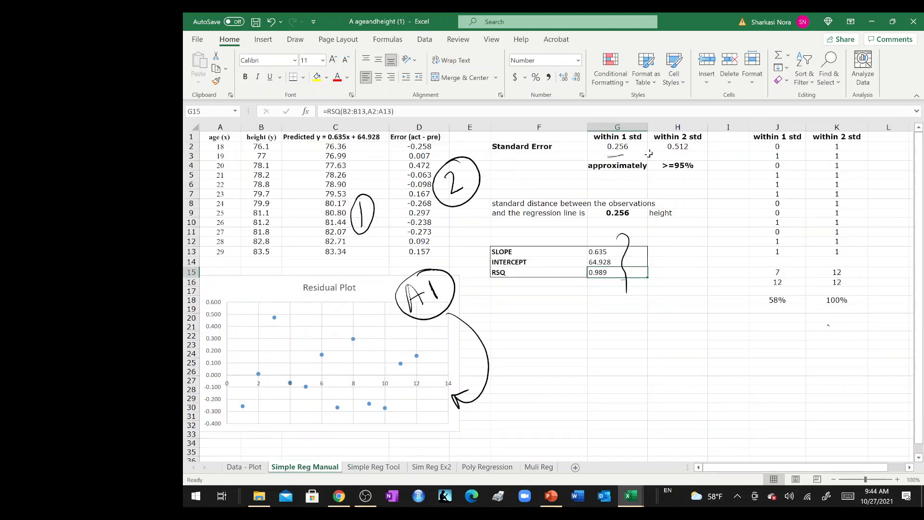
click(624, 143)
double_click(613, 146)
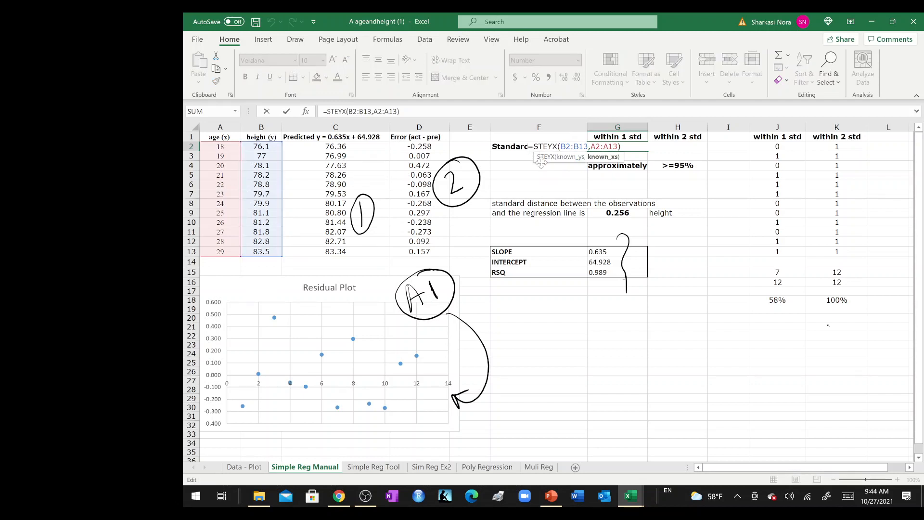
key(Escape)
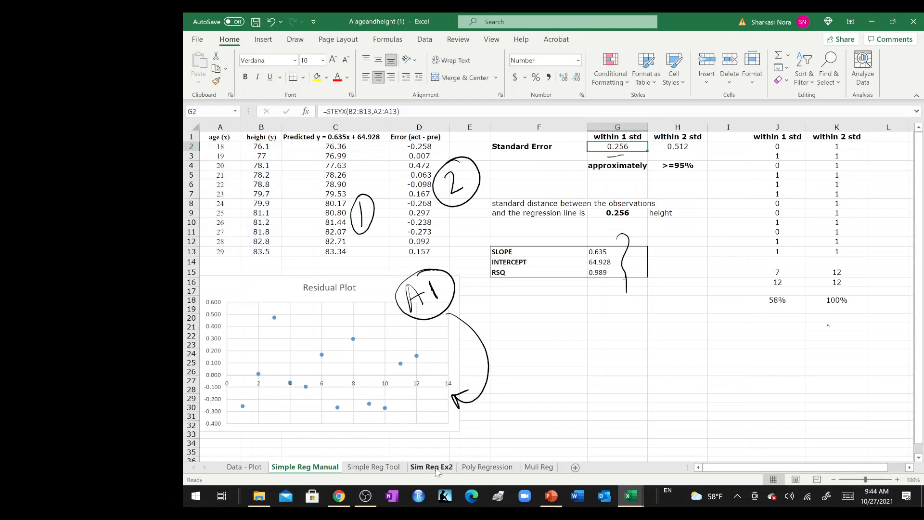
click(374, 467)
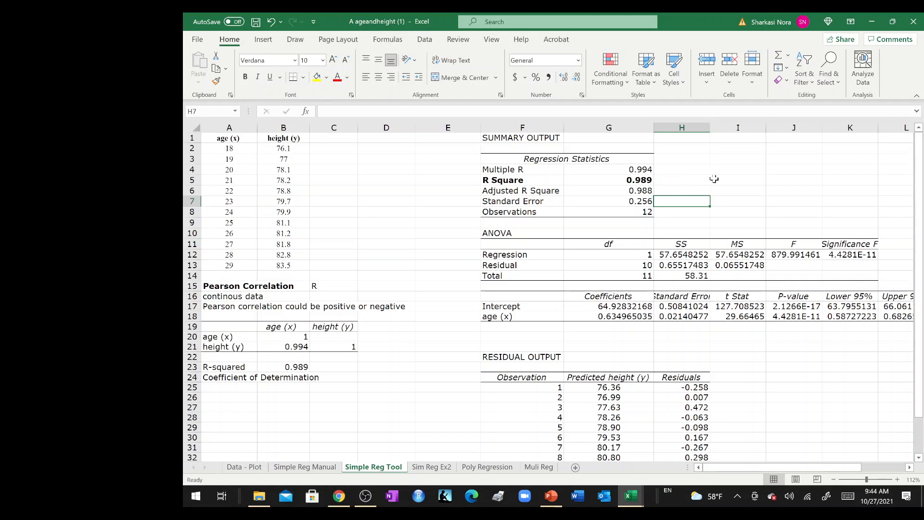
Step: Enter the interpretation text "age explains a total of" in I5, beside the R Square row
click(731, 180)
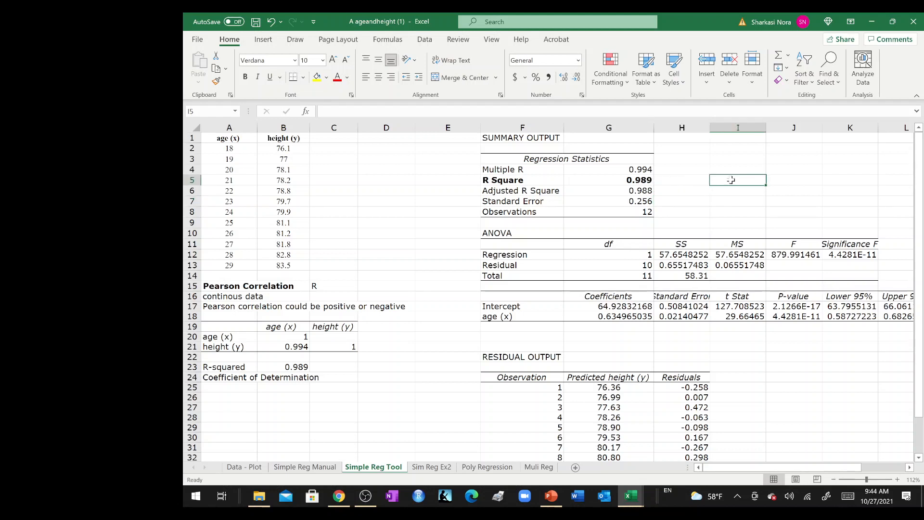
text(age )
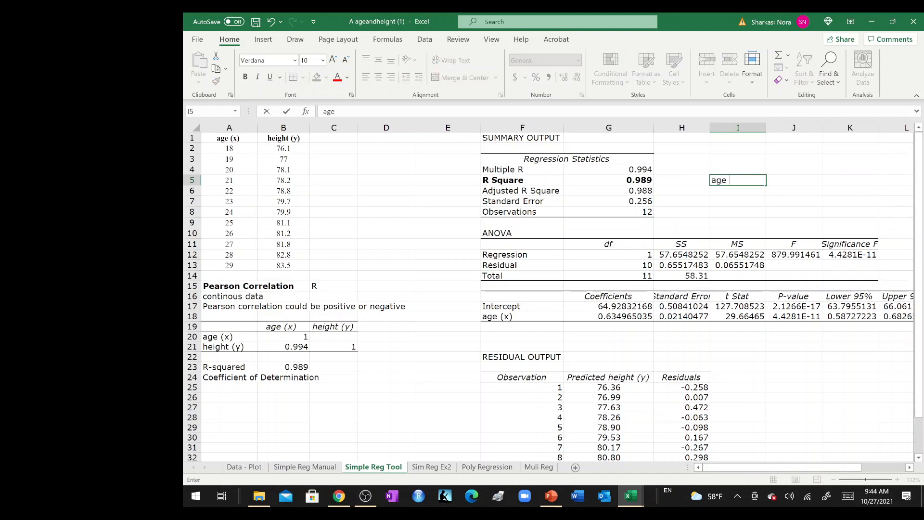
text(explains a total of)
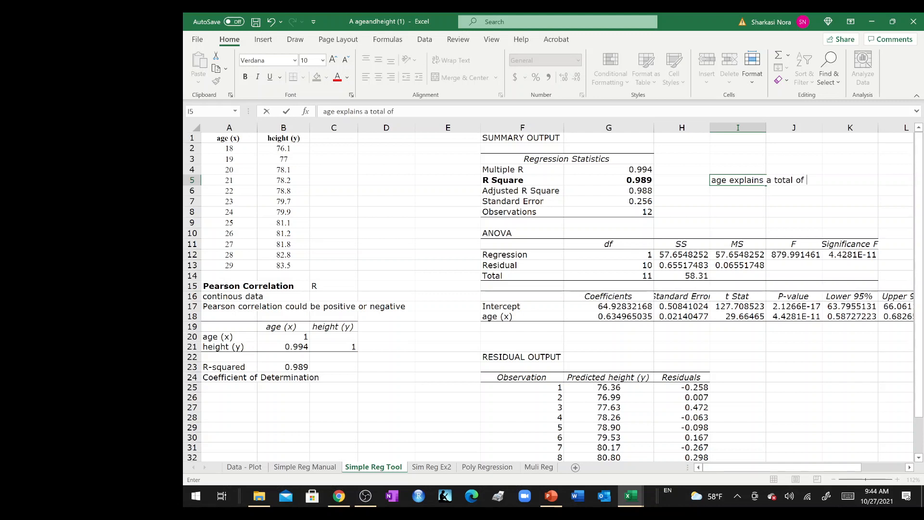
key(Tab)
Step: Link K5 to the R Square value with =G5 and format it as a percentage with one decimal place
click(838, 179)
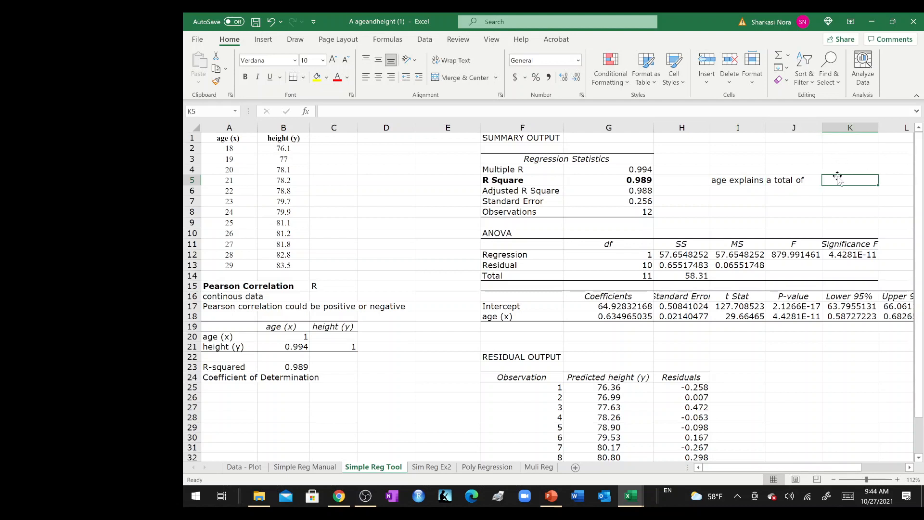
text(=)
click(647, 179)
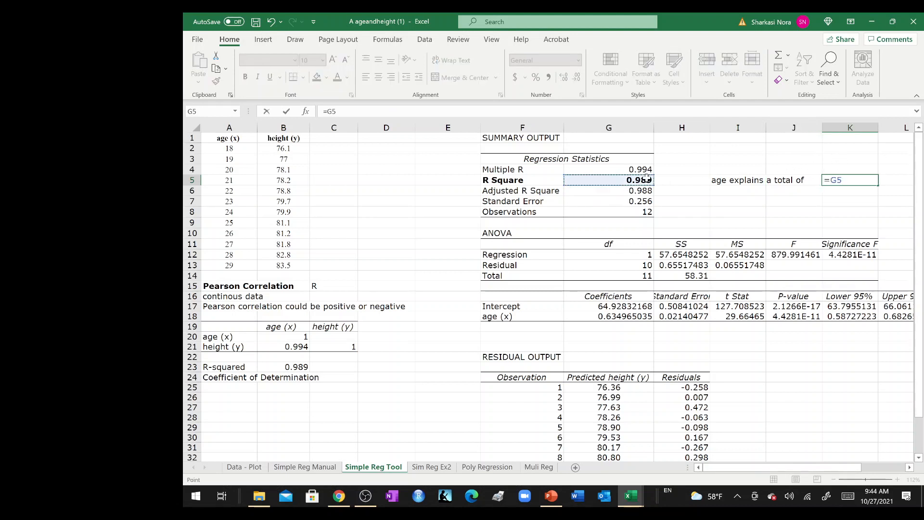
key(Return)
click(842, 179)
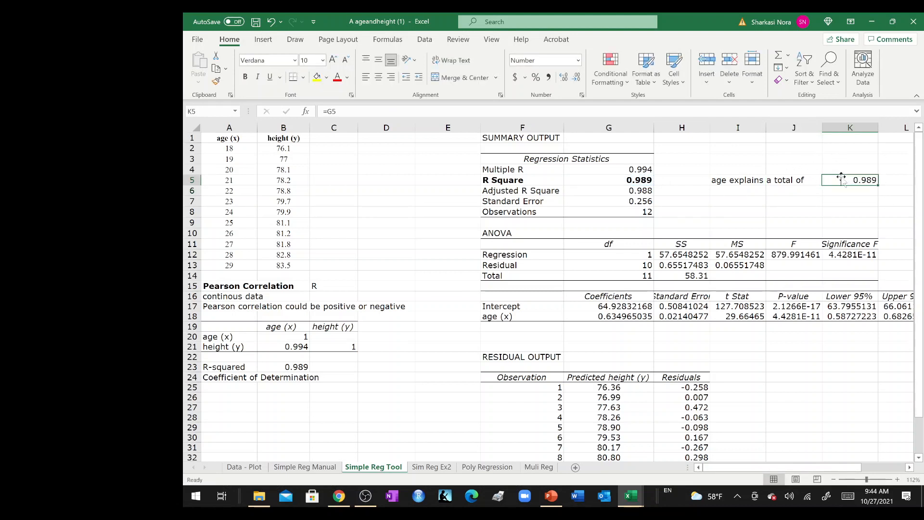
click(536, 77)
click(564, 77)
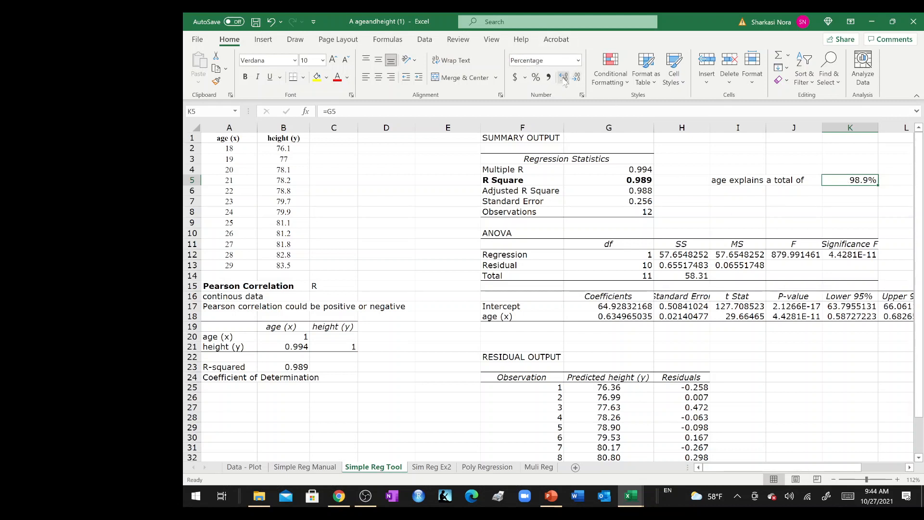
Step: Continue the R Square interpretation in I6 with the text "of the total variation in toddlers height"
click(726, 192)
text(of t)
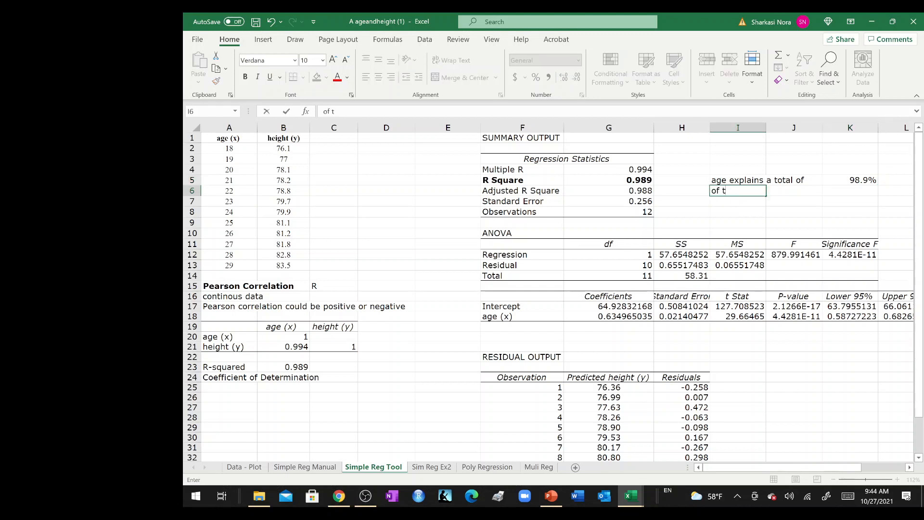
text(he total variation in)
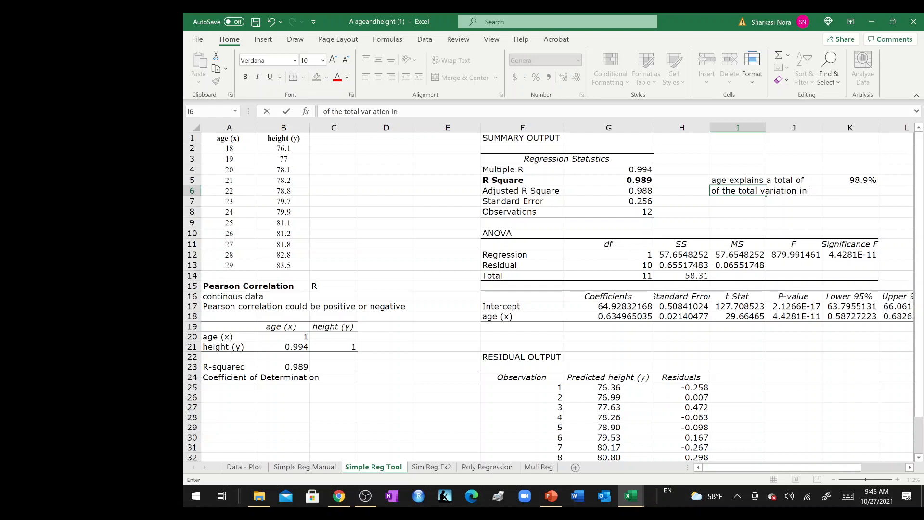
text( he)
key(BackSpace)
text(todl)
key(BackSpace)
text(dlers height)
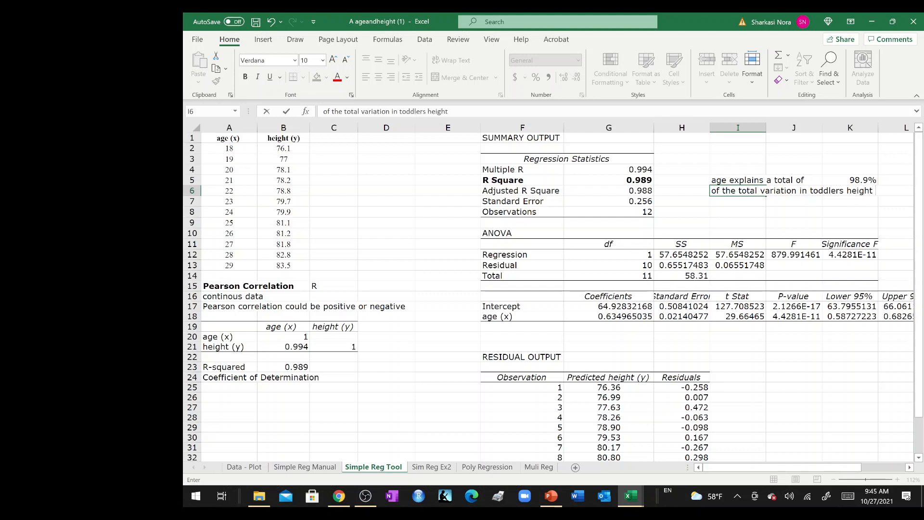
key(Return)
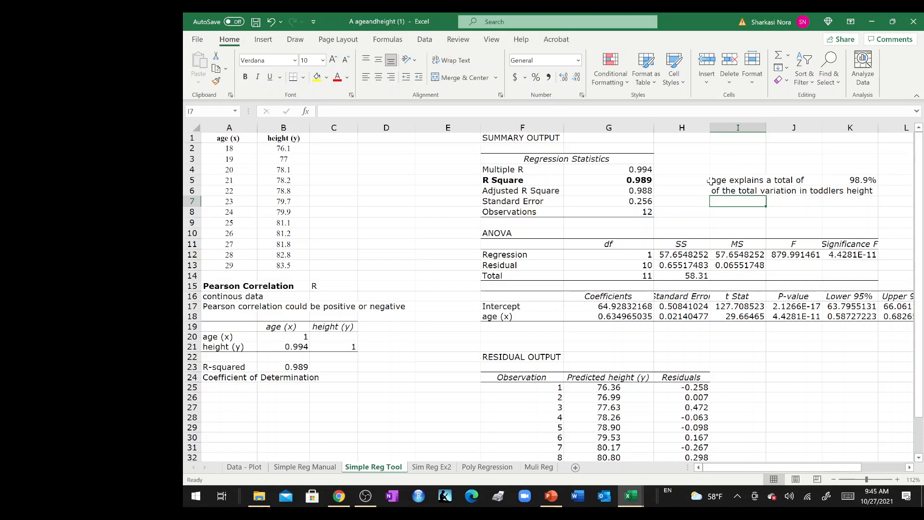
click(633, 181)
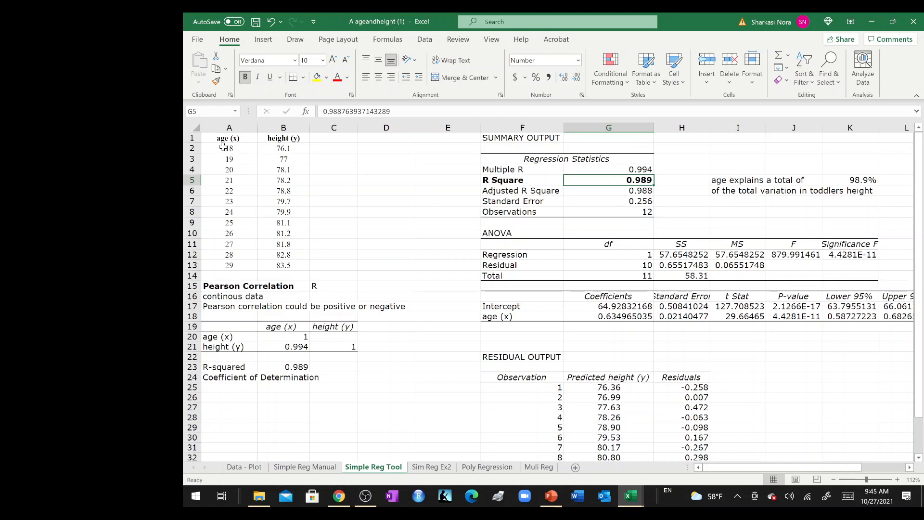
drag(223, 148, 284, 272)
click(350, 212)
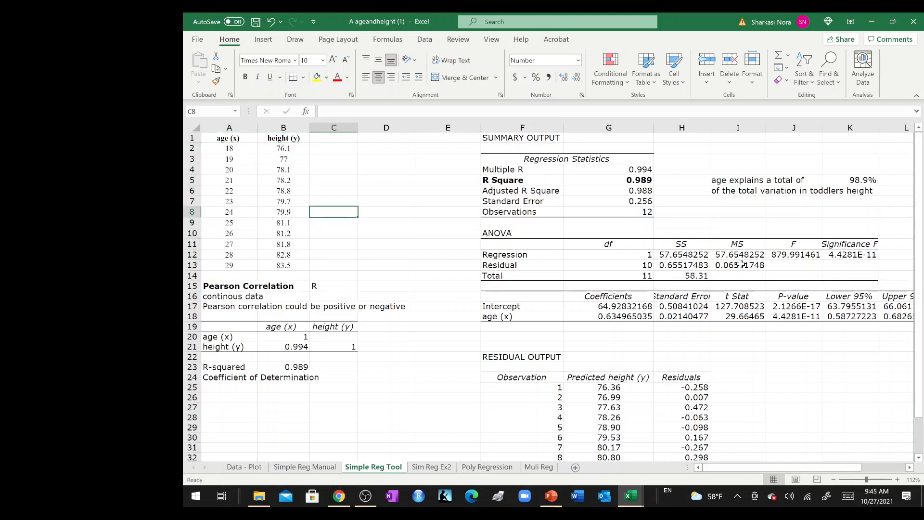
Step: Widen column K so that the Significance F heading in the ANOVA table fits its cell
scroll(820, 257, right, 2)
scroll(820, 257, right, 1)
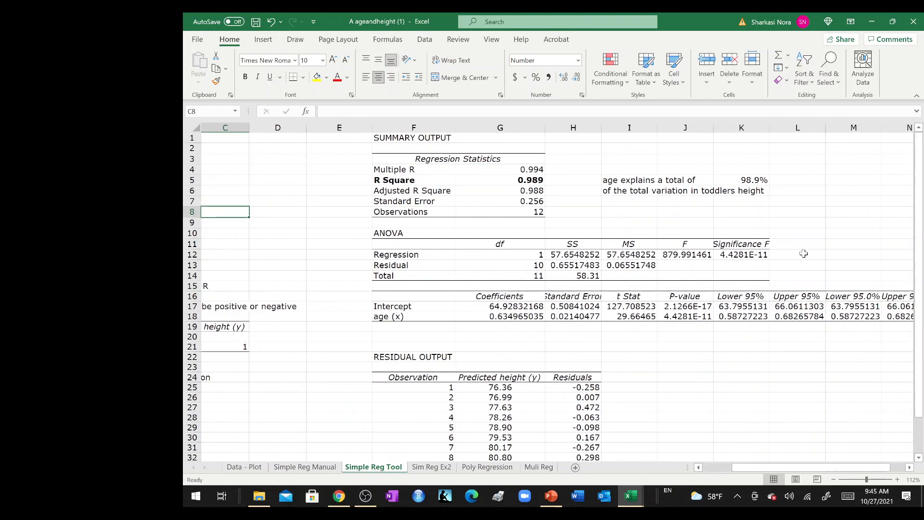
click(723, 243)
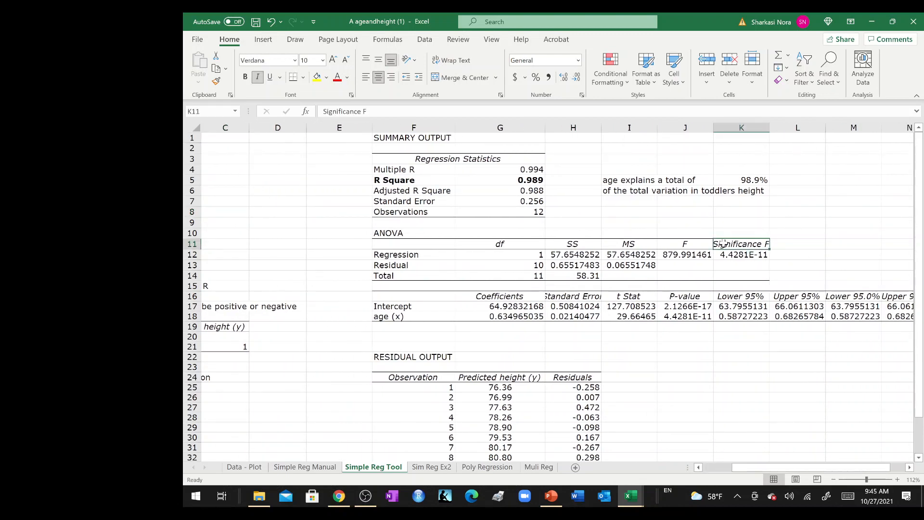
drag(769, 129, 782, 128)
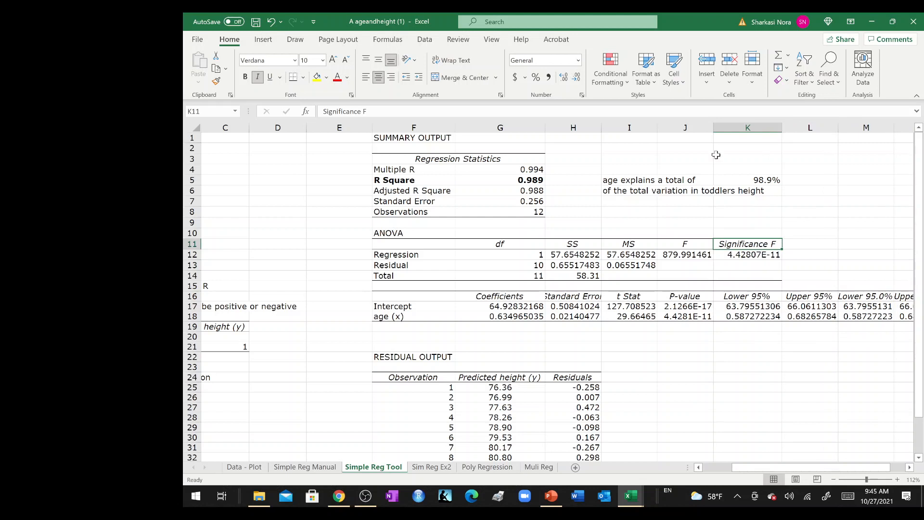
Step: Make the Standard Error value in G7 of the regression statistics bold
click(530, 181)
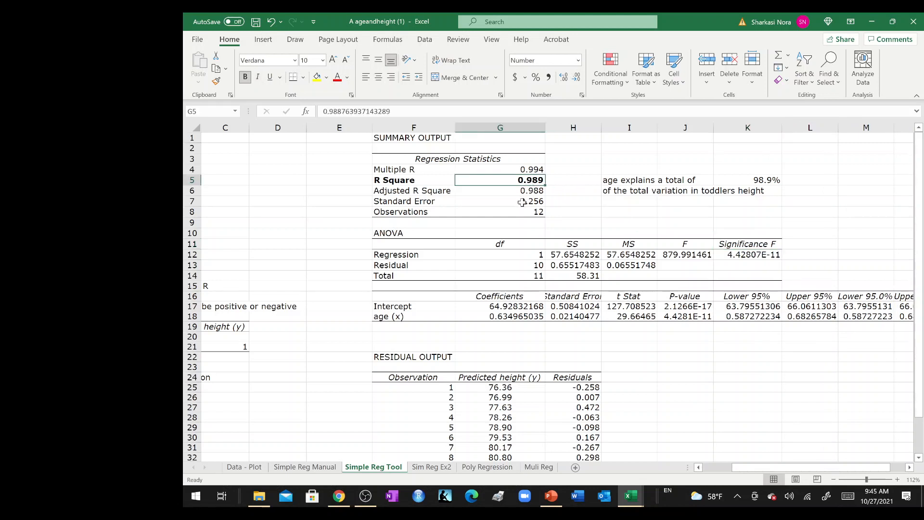
click(522, 202)
key(ctrl+b)
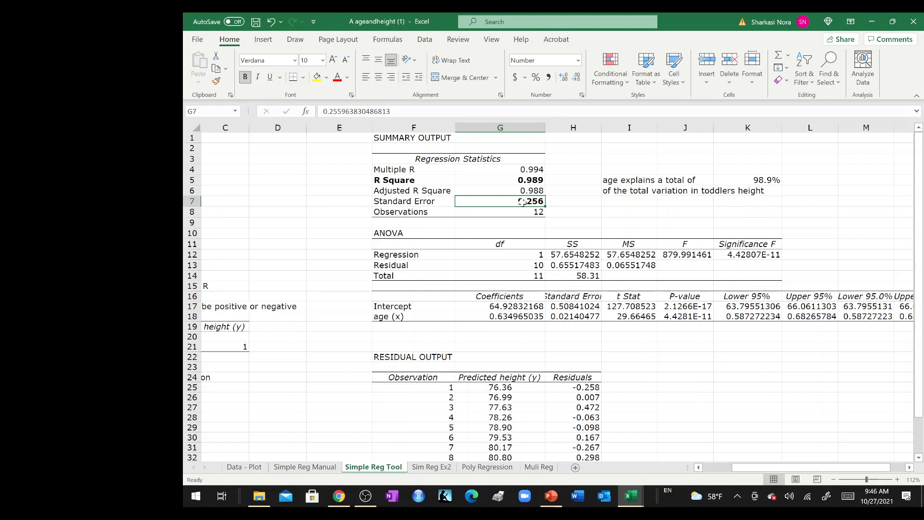
Step: Calculate twice the standard error in I24, beside the Residuals heading, with =2*G7
click(643, 377)
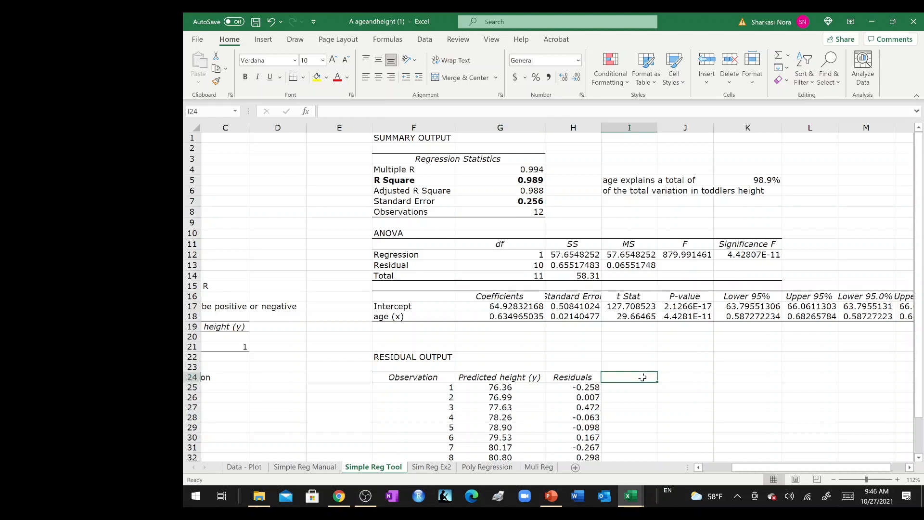
text(=2*)
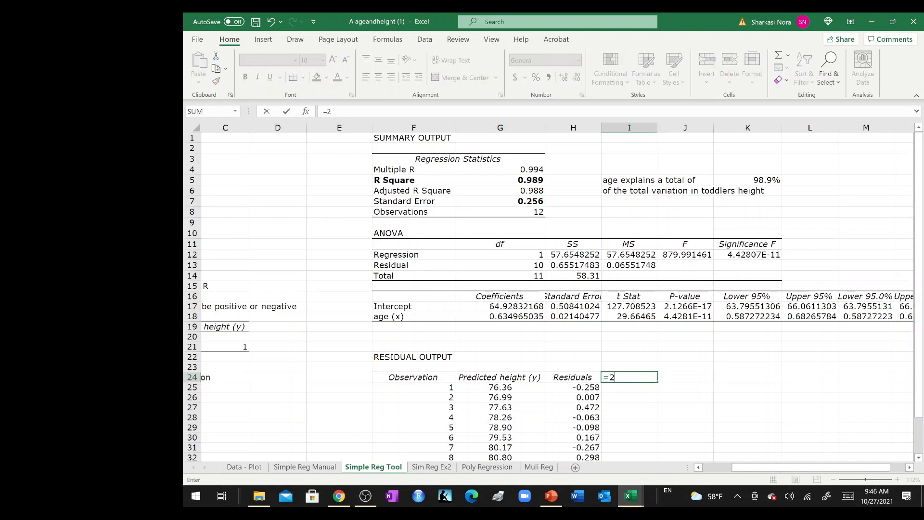
click(530, 200)
key(Return)
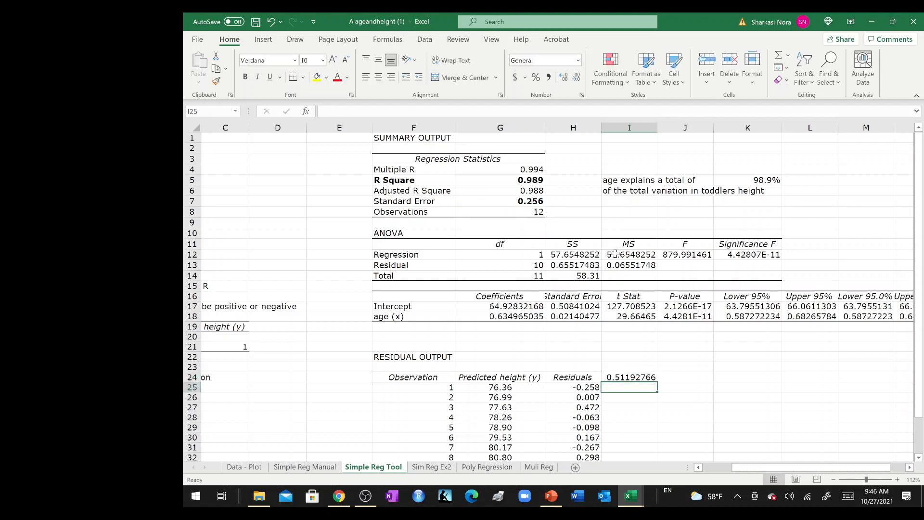
Step: Format the doubled standard error in I24 with three decimal places, bold and centered
click(625, 376)
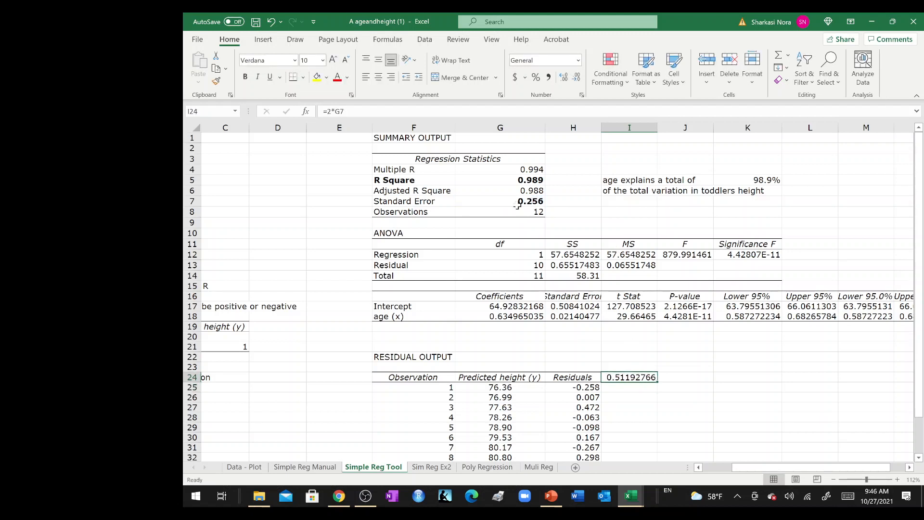
click(575, 80)
click(575, 80)
click(575, 79)
click(575, 78)
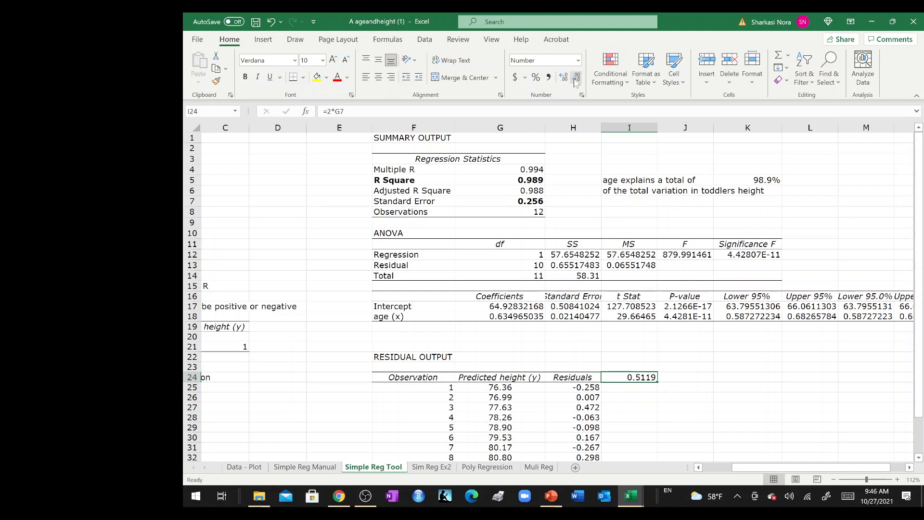
click(575, 79)
click(629, 349)
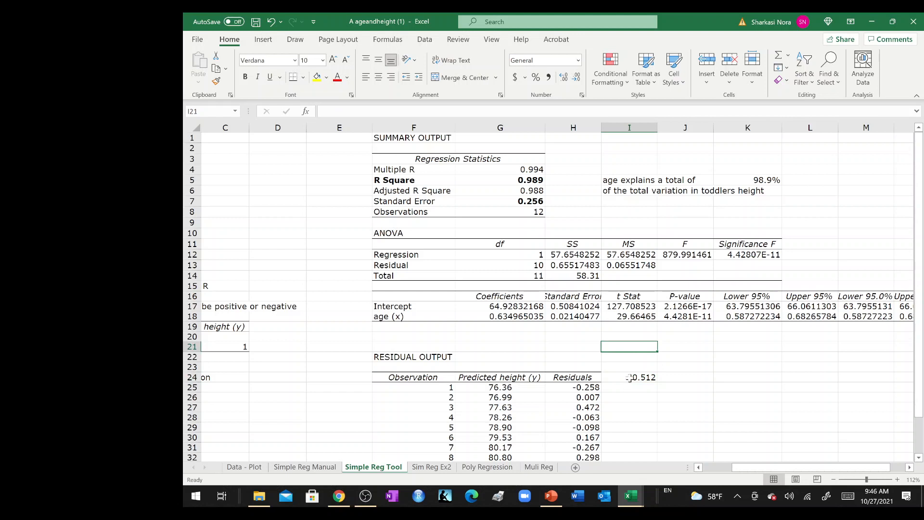
click(627, 378)
click(245, 78)
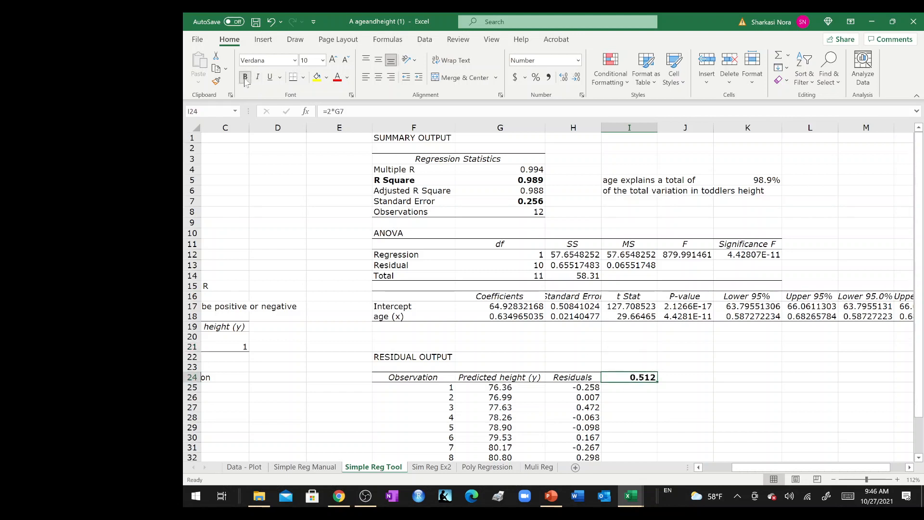
click(379, 77)
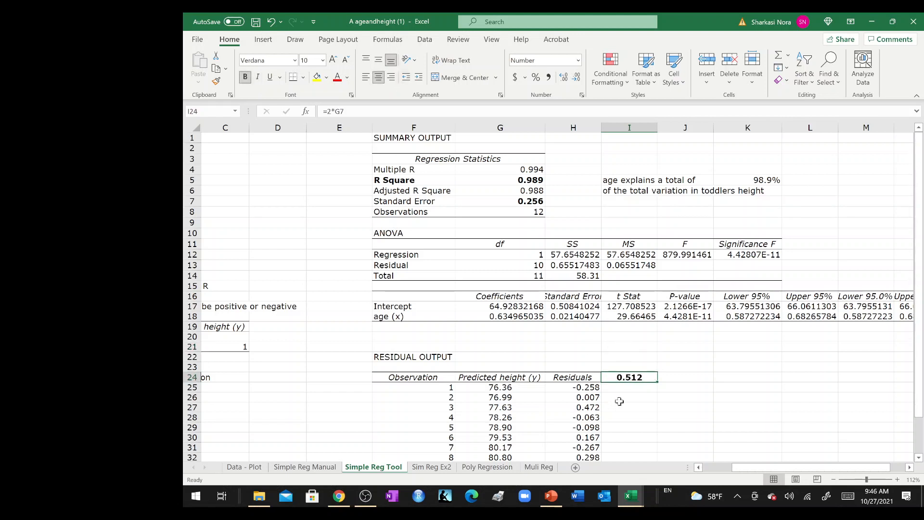
Step: Begin an IF formula in I25 that tests whether the absolute residual ABS(H25) is <= the limit in I24
scroll(679, 377, down, 3)
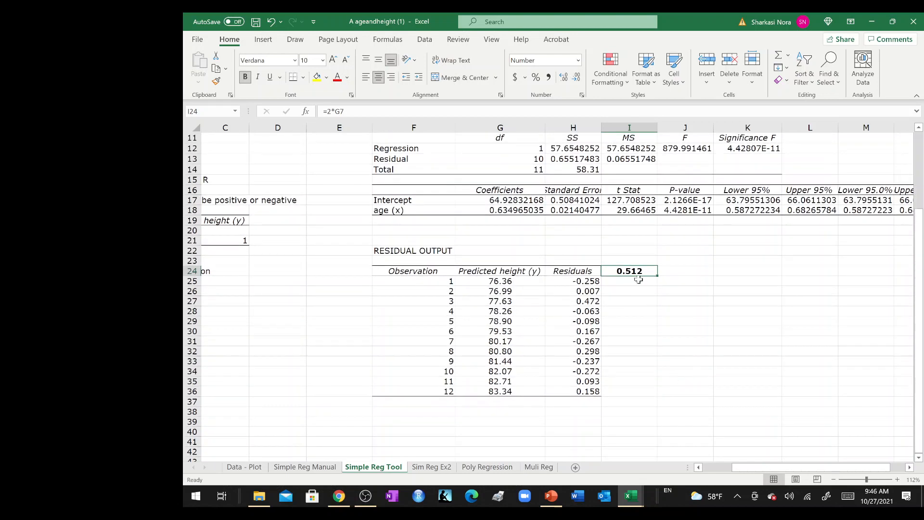
click(632, 283)
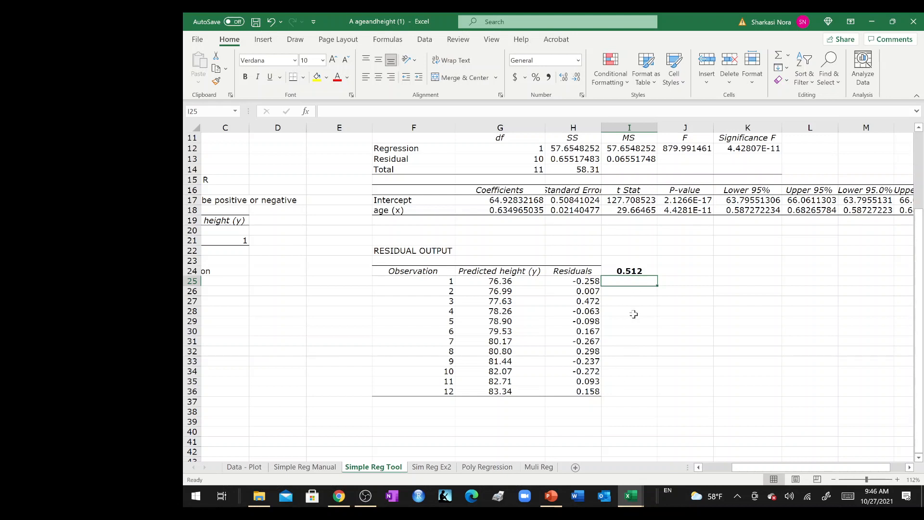
text(+)
key(Escape)
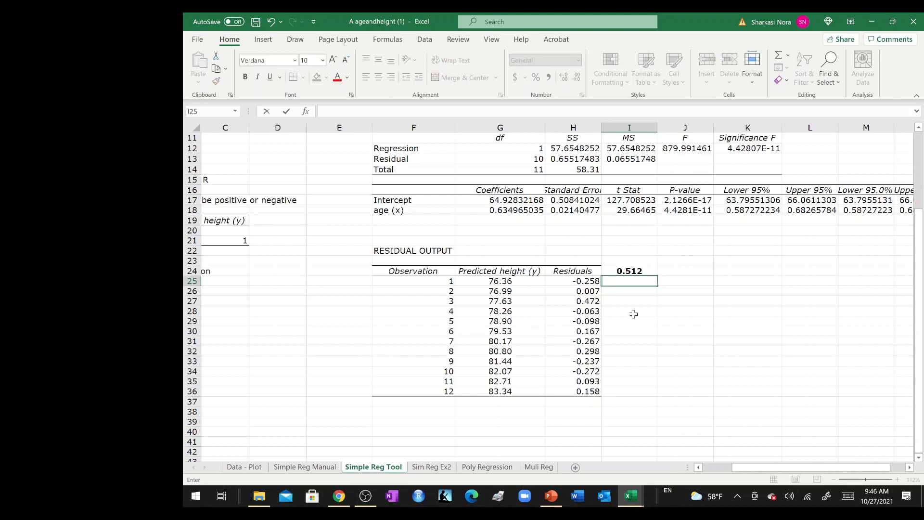
key(BackSpace)
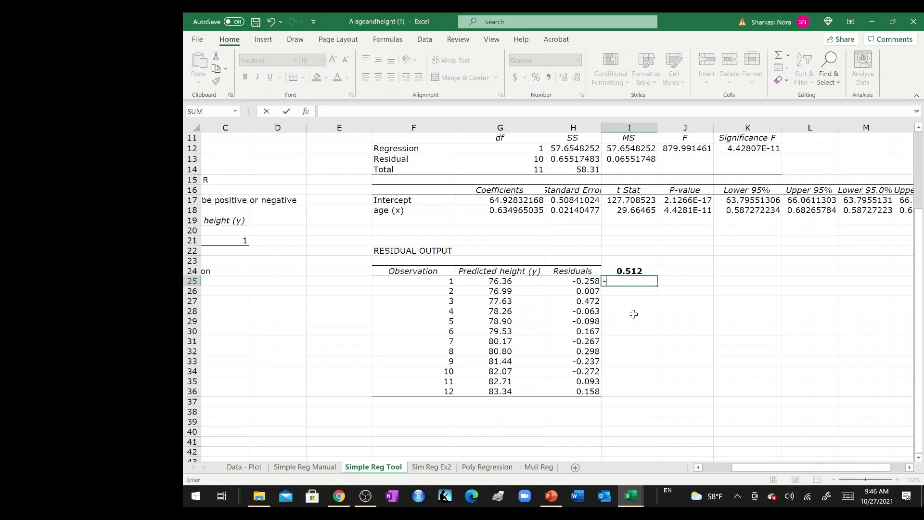
text(+)
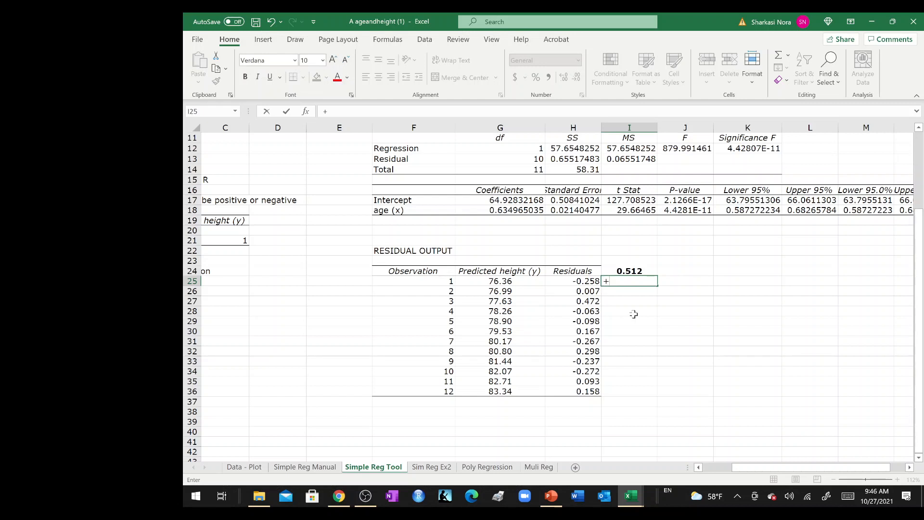
key(BackSpace)
text(=)
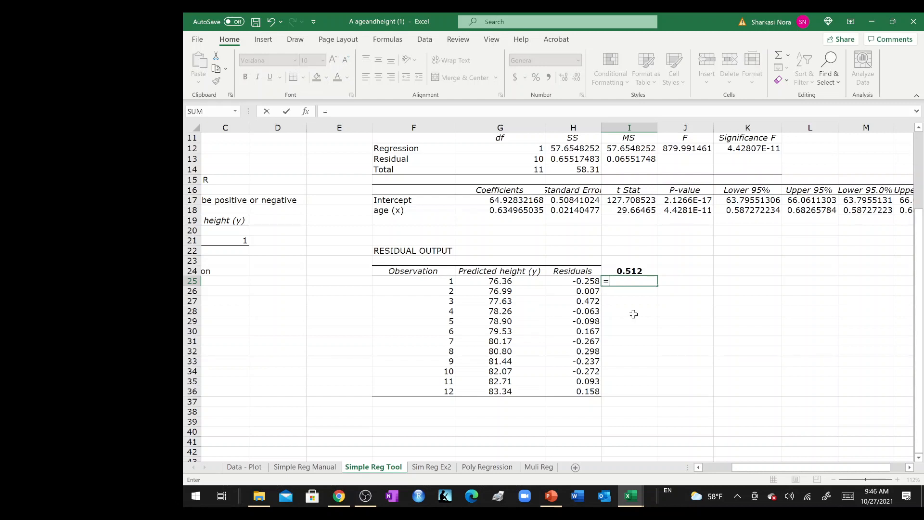
text(if(ab)
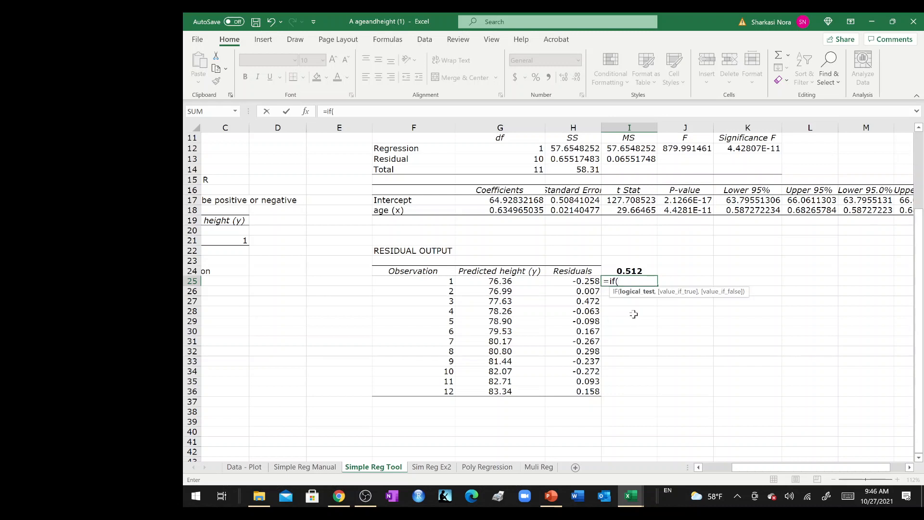
key(Tab)
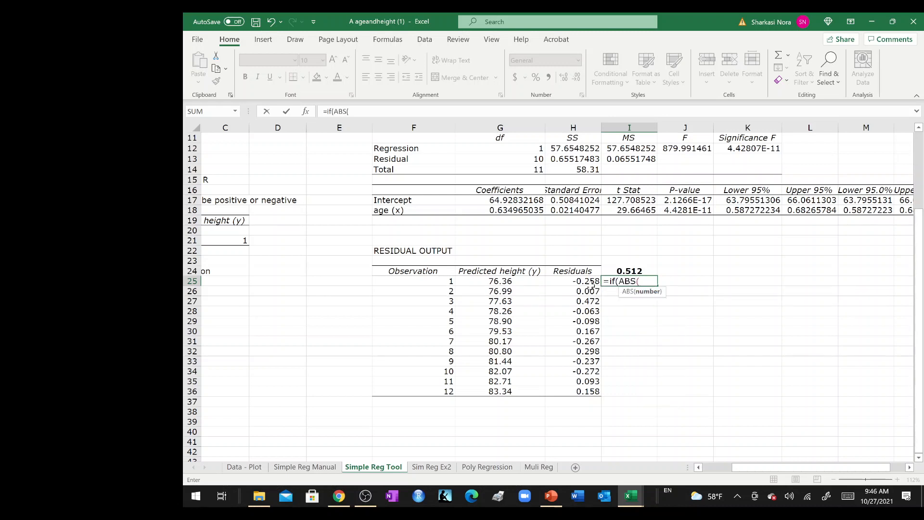
click(574, 280)
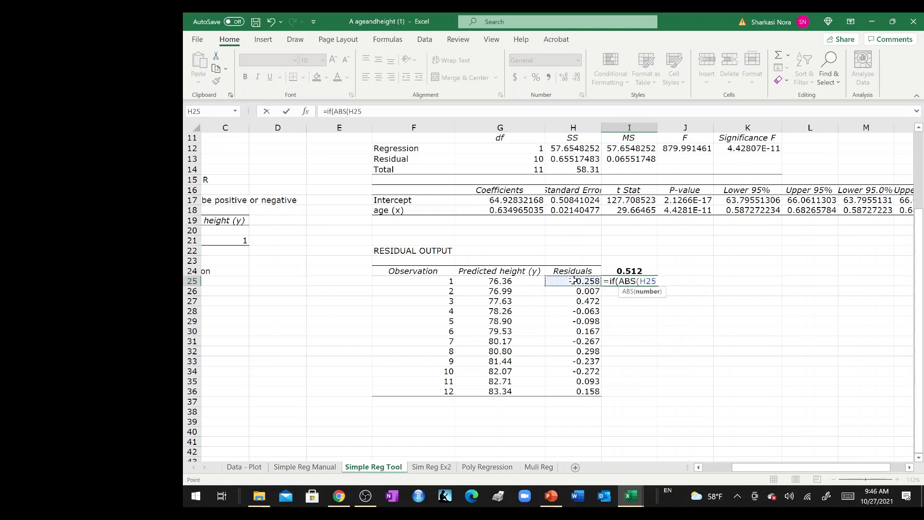
text())
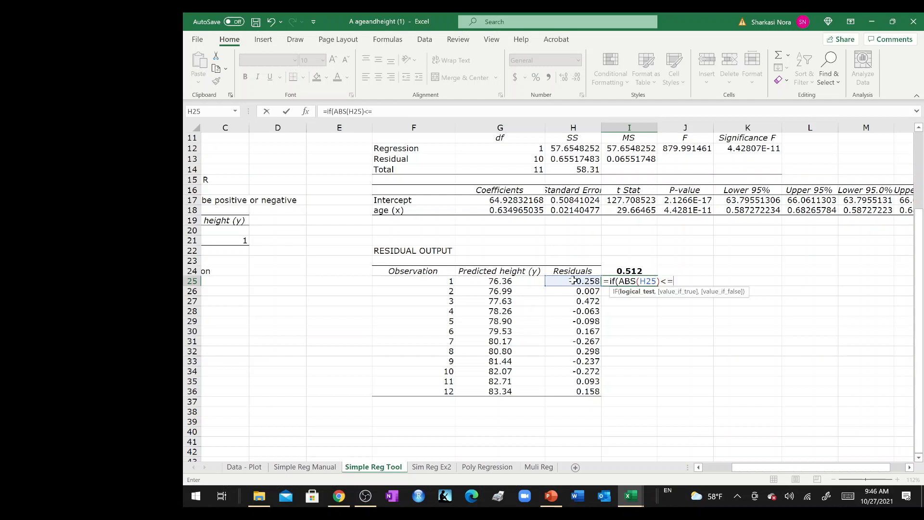
text(<=)
click(626, 270)
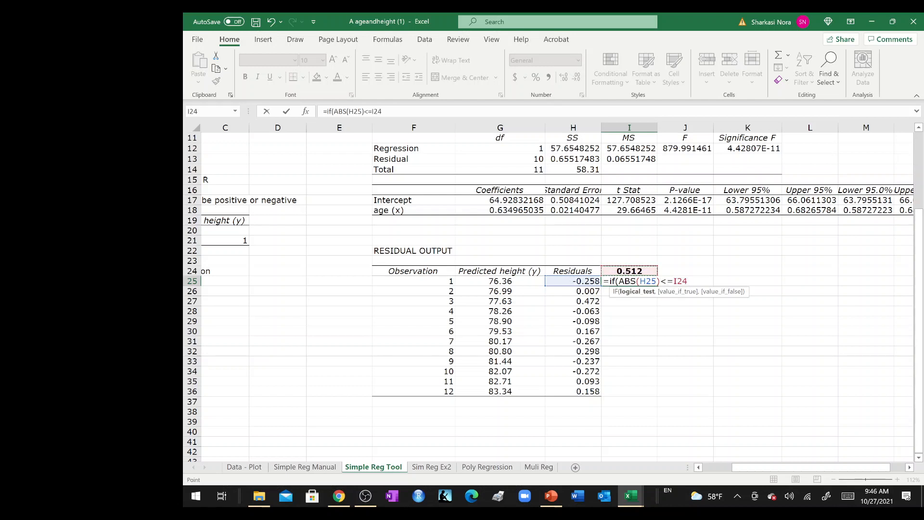
Step: Complete the I25 formula as =IF(ABS(H25)<=$I$24,1,0) and center its result
key(F2)
text($)
key(Right)
text($24,)
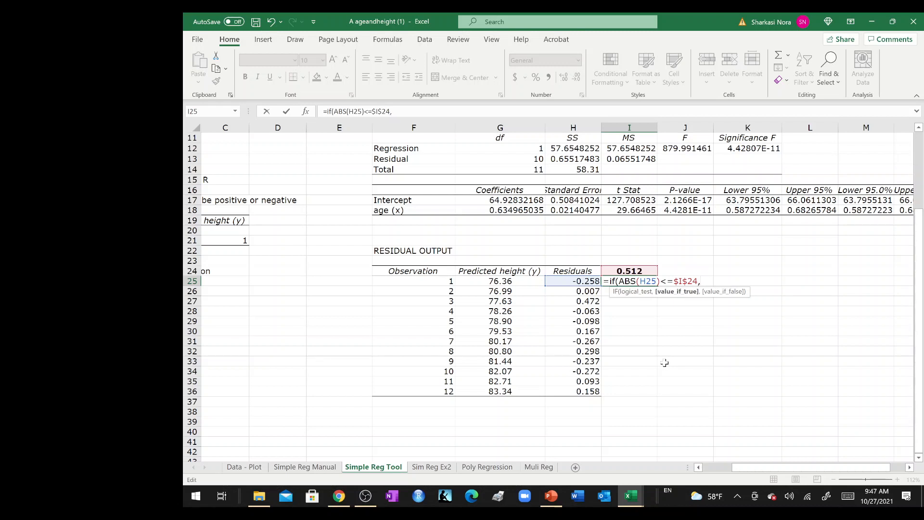
text(1,0))
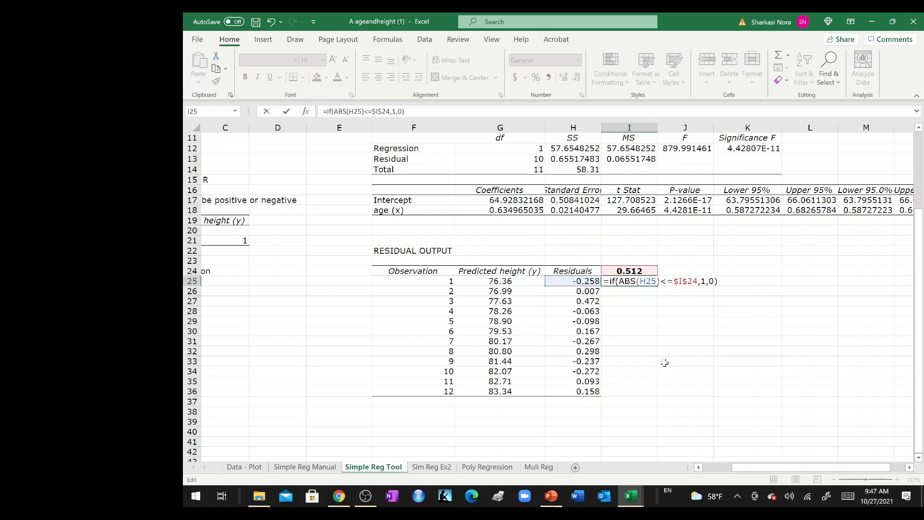
key(Return)
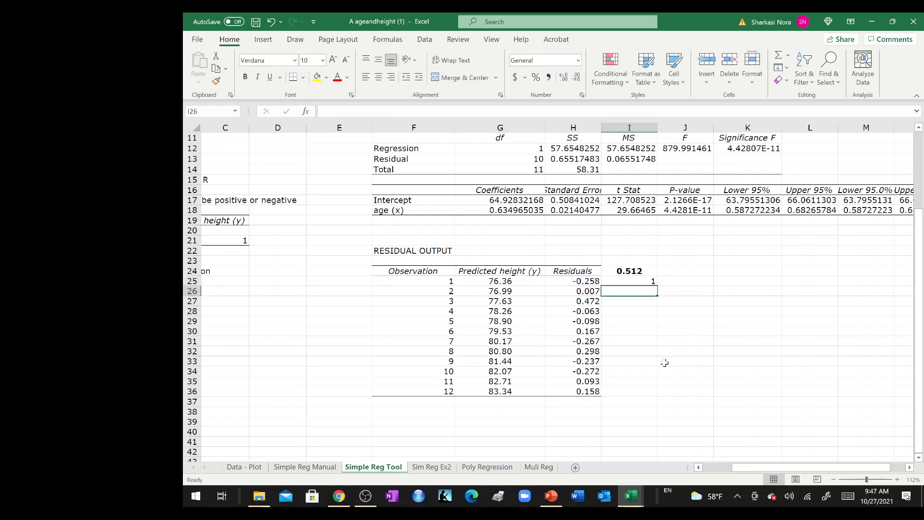
click(641, 283)
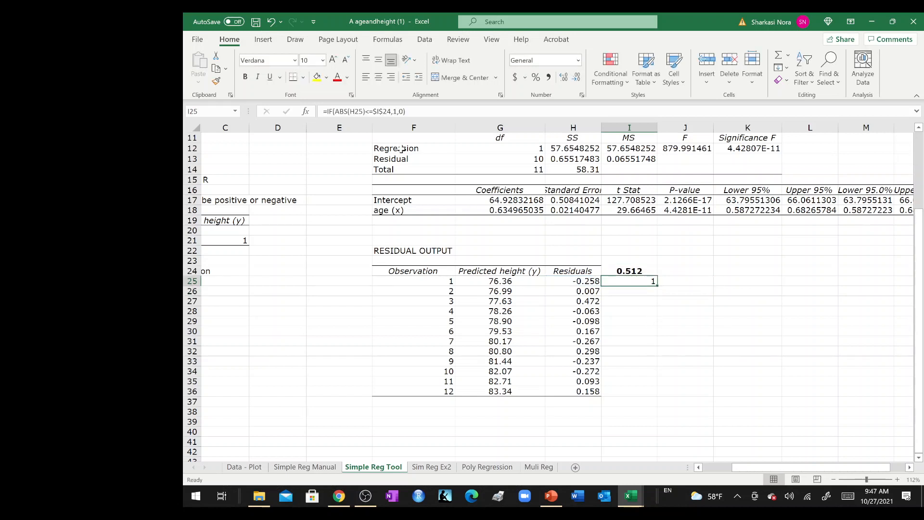
click(378, 77)
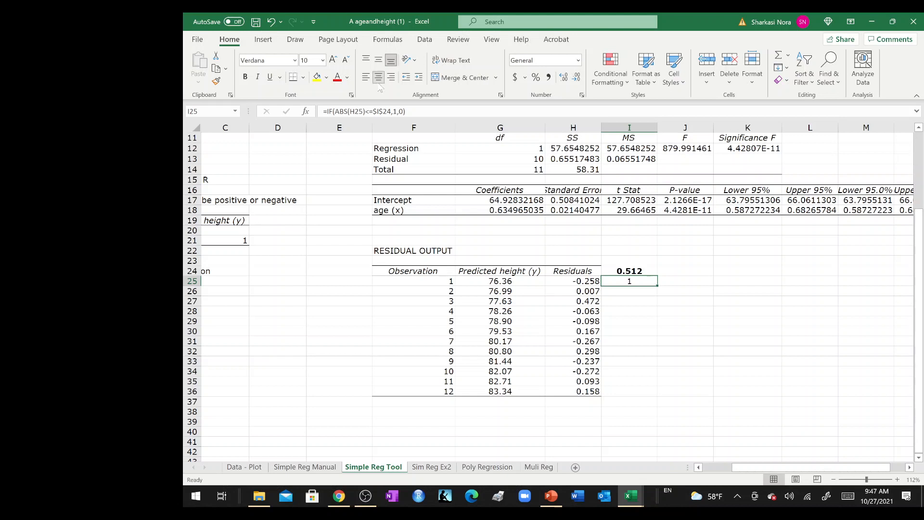
Step: Fill the I25 residual check down to I36 and calculate the share within the limit in I22 with =SUM(I25:I36)/G8
double_click(656, 286)
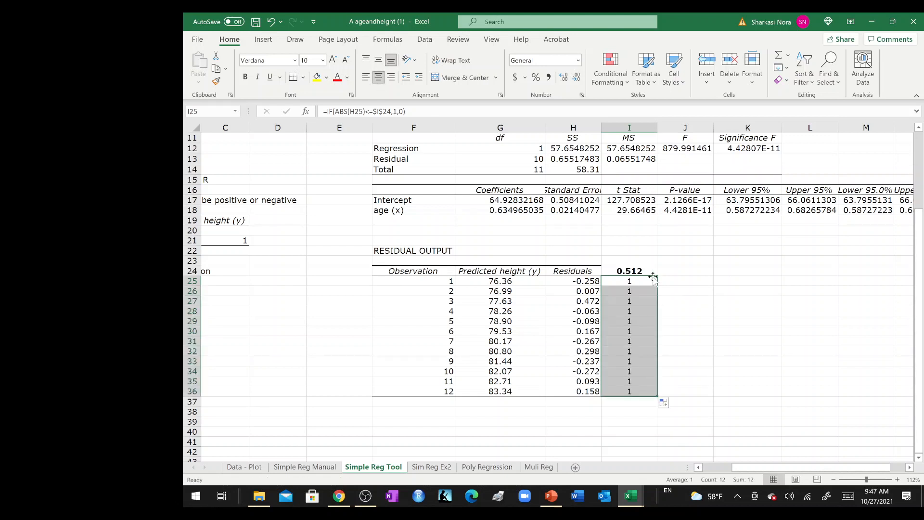
click(623, 251)
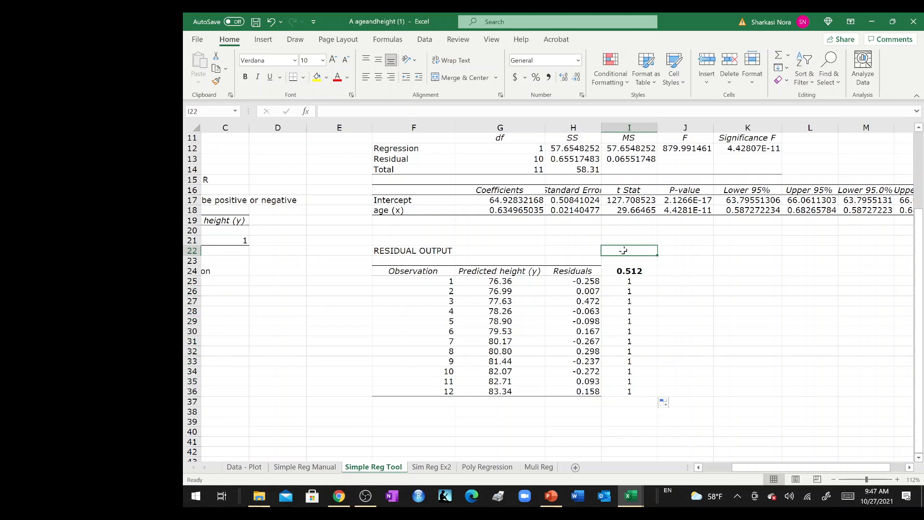
text(=s)
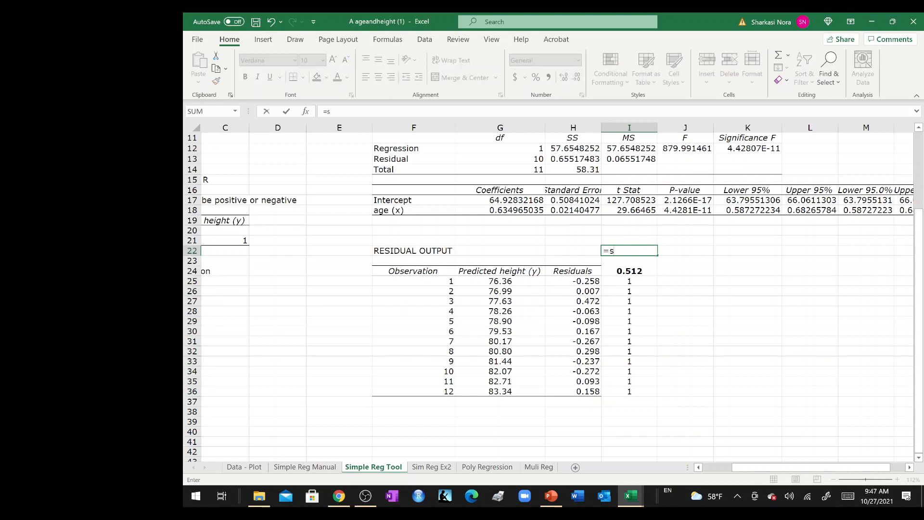
text(um()
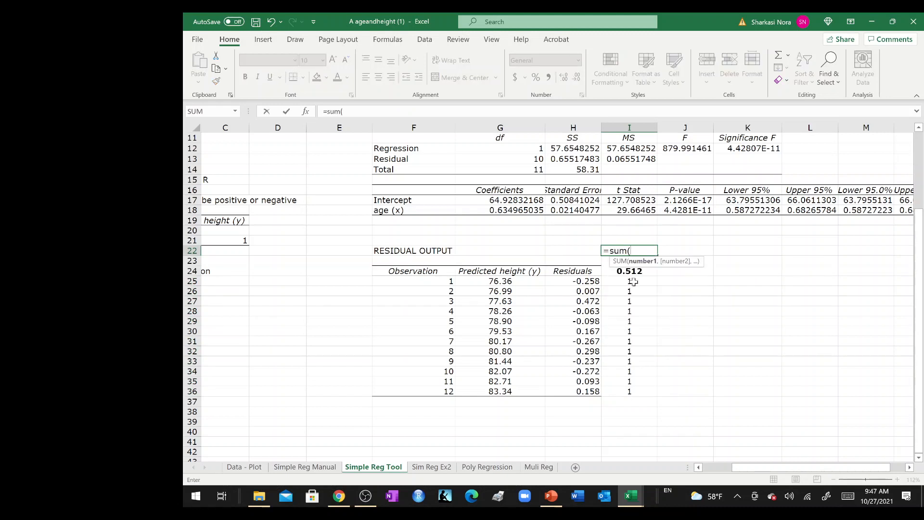
drag(633, 281, 632, 390)
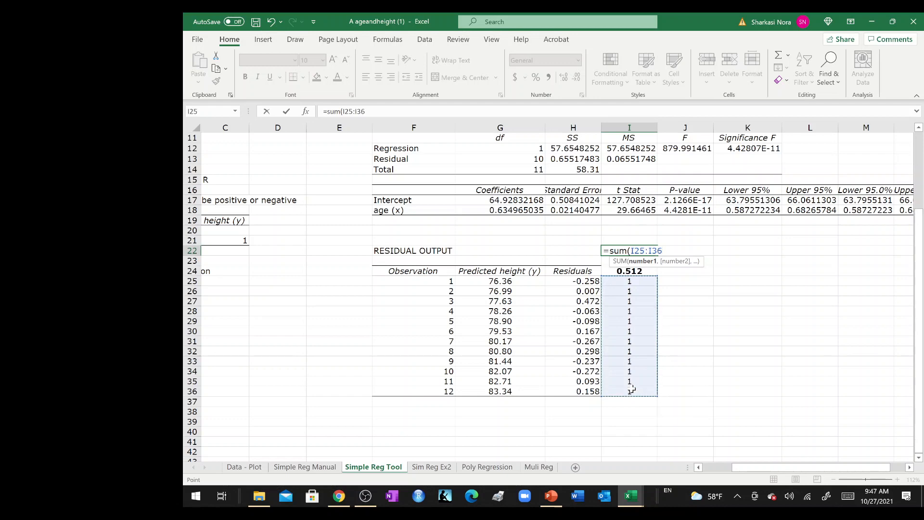
text()/)
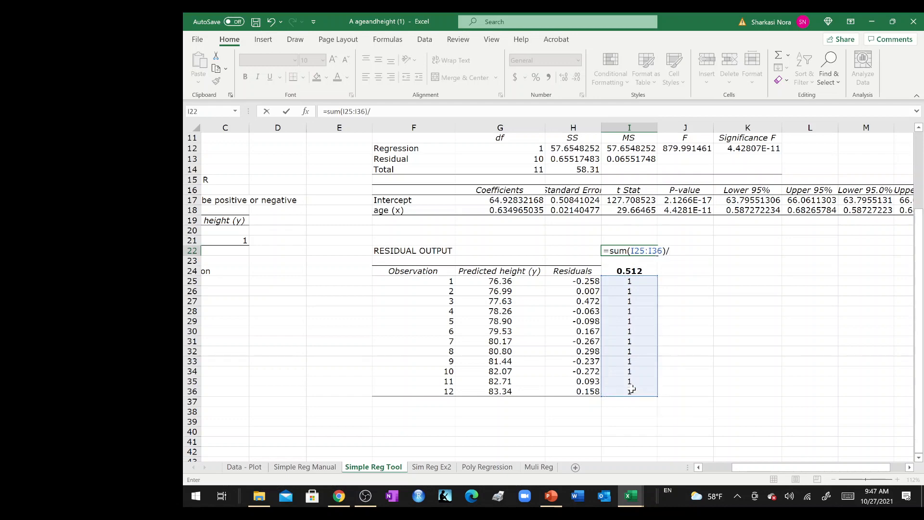
scroll(752, 346, up, 4)
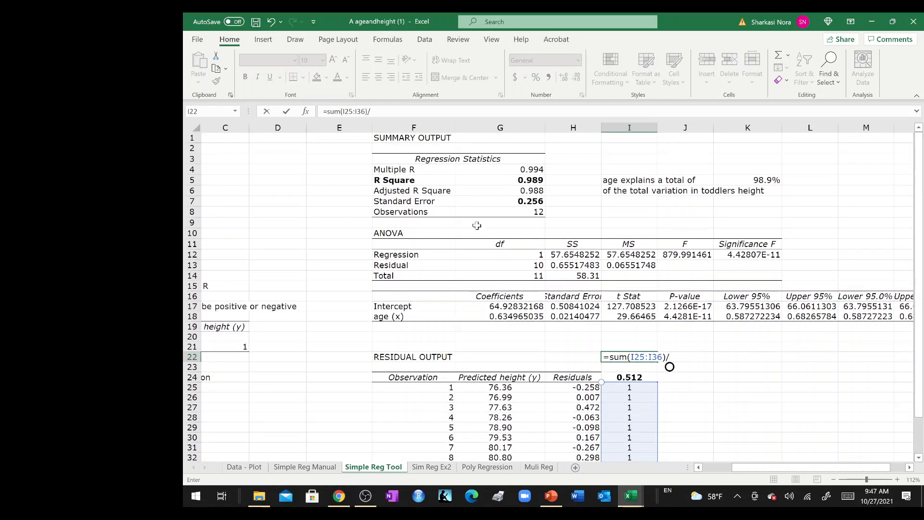
click(531, 210)
key(Return)
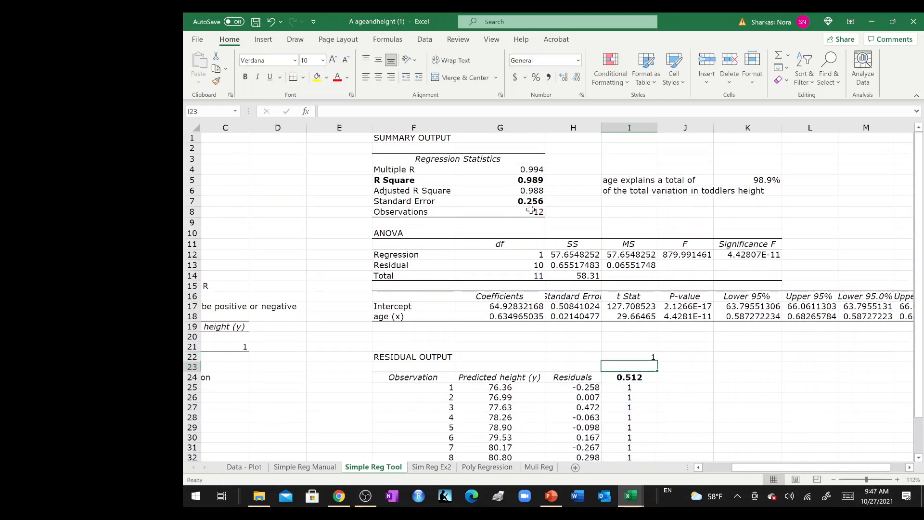
Step: Format the share in I22 as a percentage and center it
click(627, 358)
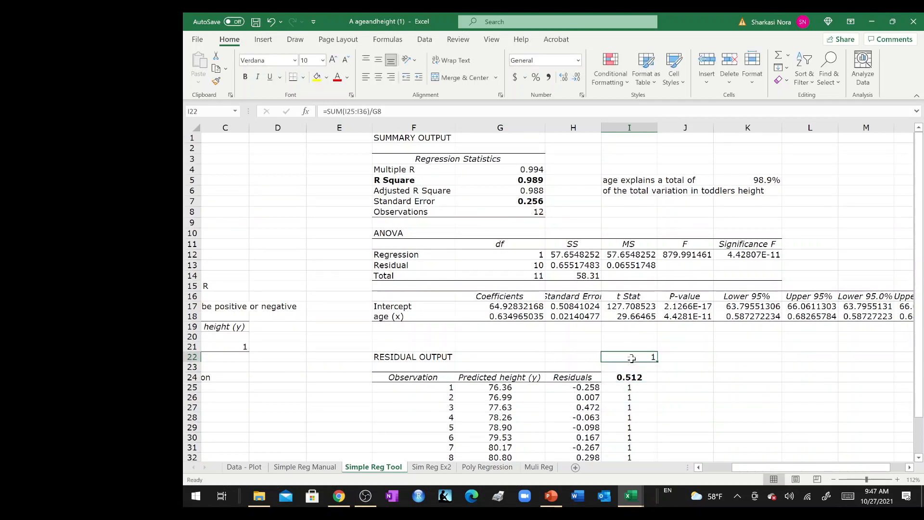
click(535, 77)
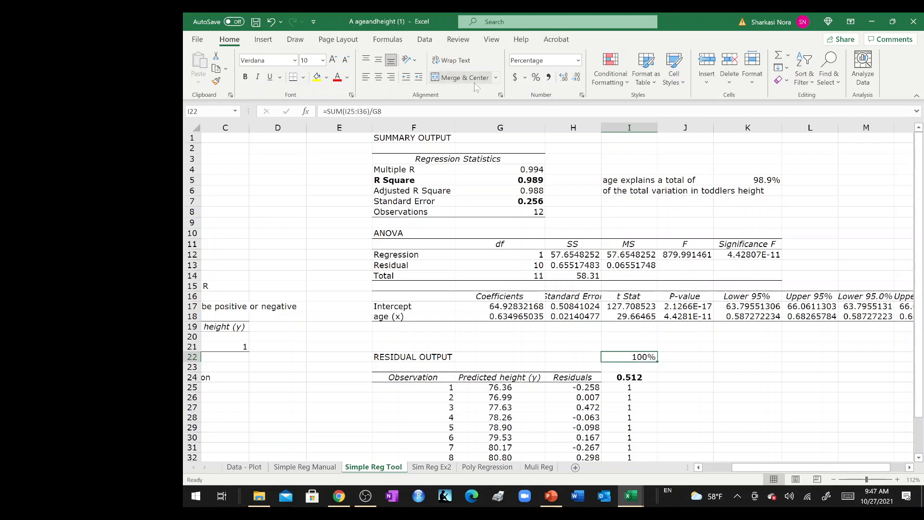
click(378, 77)
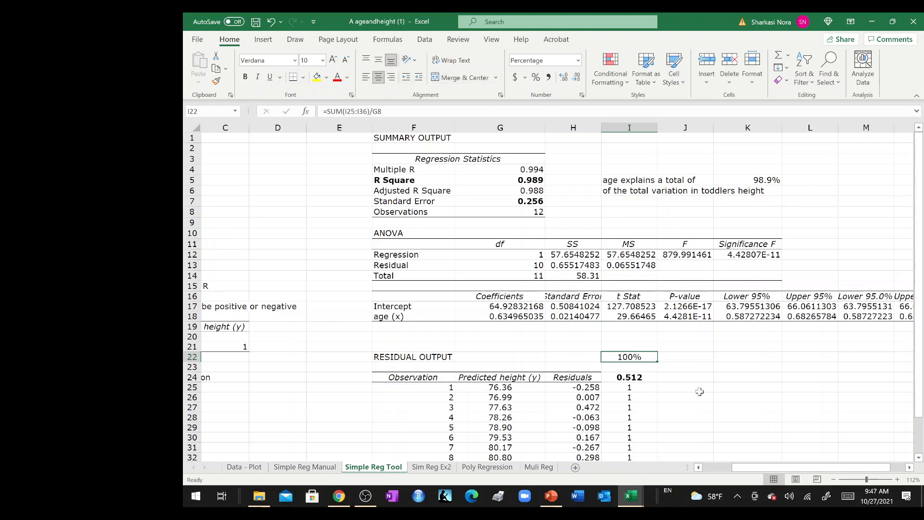
Step: Enter the description "of residuals lie within 2-standard errors" in J22, beside the percentage
scroll(699, 391, down, 2)
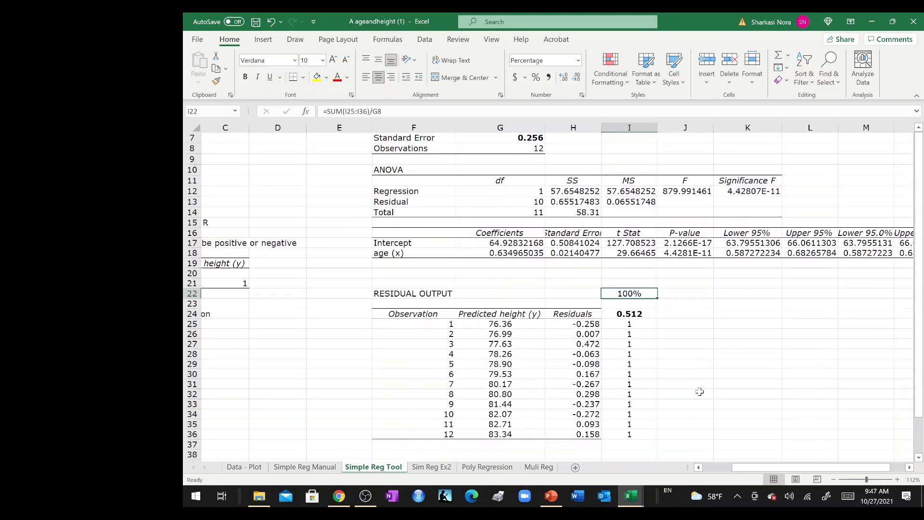
click(679, 295)
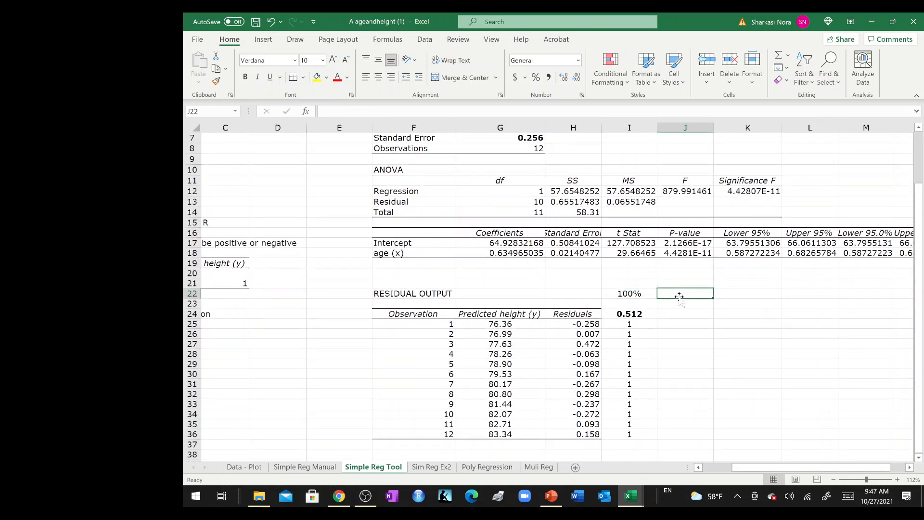
text(of residu)
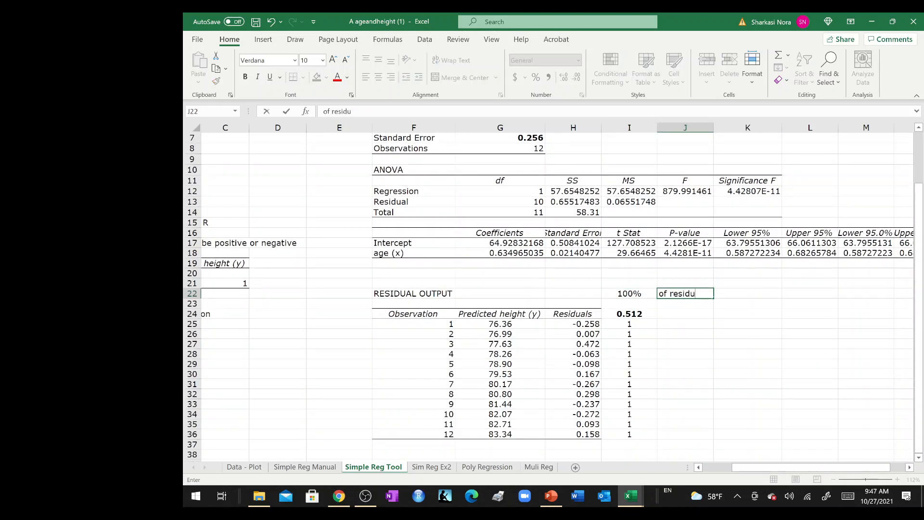
text(als lie withing)
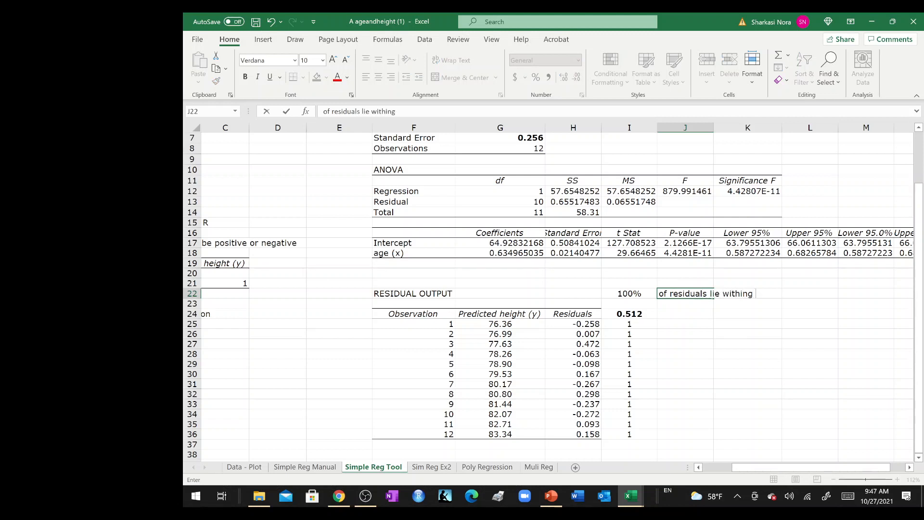
key(BackSpace)
text(2-standard errors)
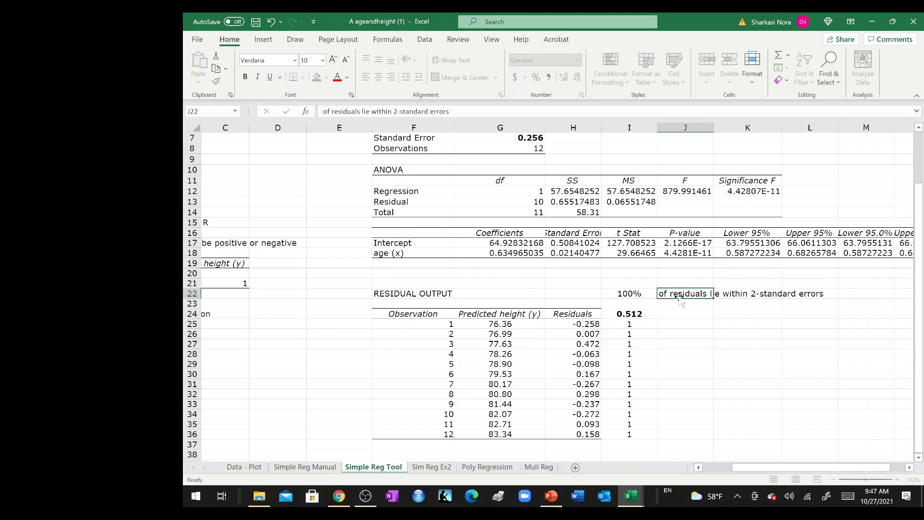
key(Return)
Step: Make the residual conclusion in I22:L22 and the R Square interpretation in I5:K6 bold
drag(629, 289, 810, 301)
key(ctrl+b)
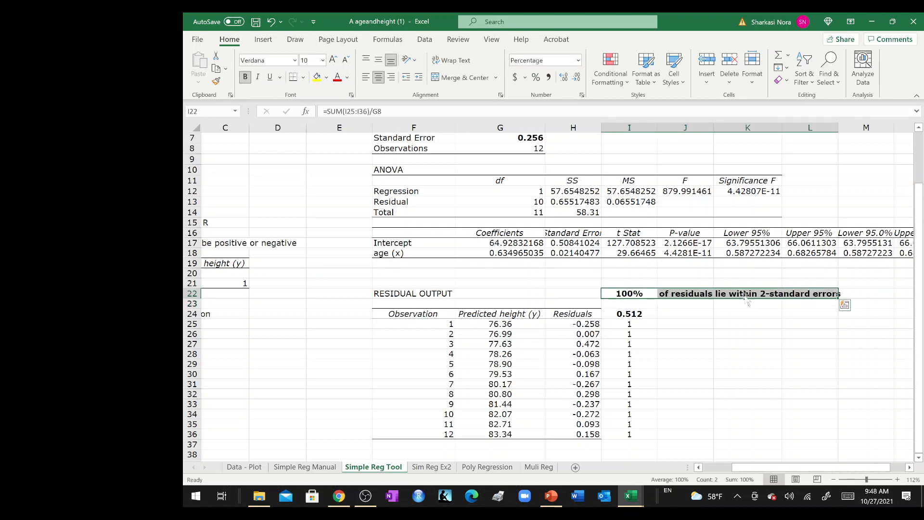
scroll(690, 284, up, 2)
scroll(689, 283, up, 1)
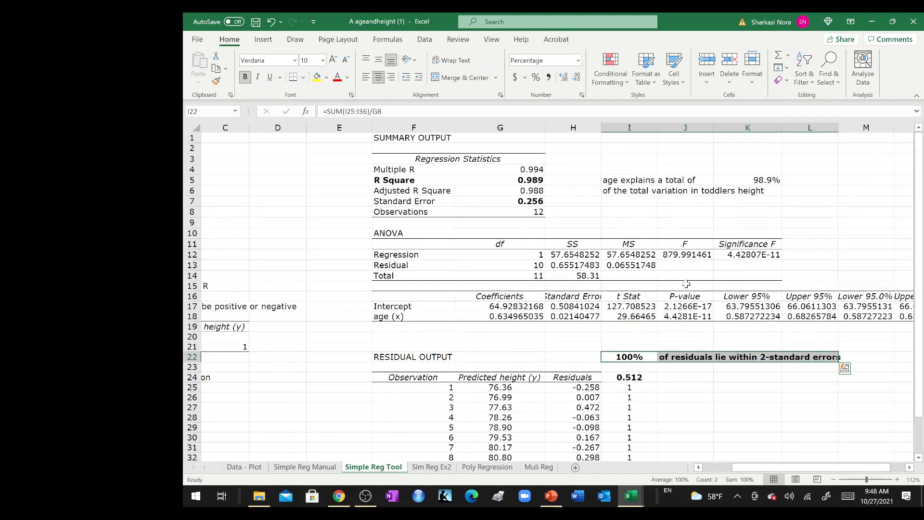
drag(621, 180, 762, 192)
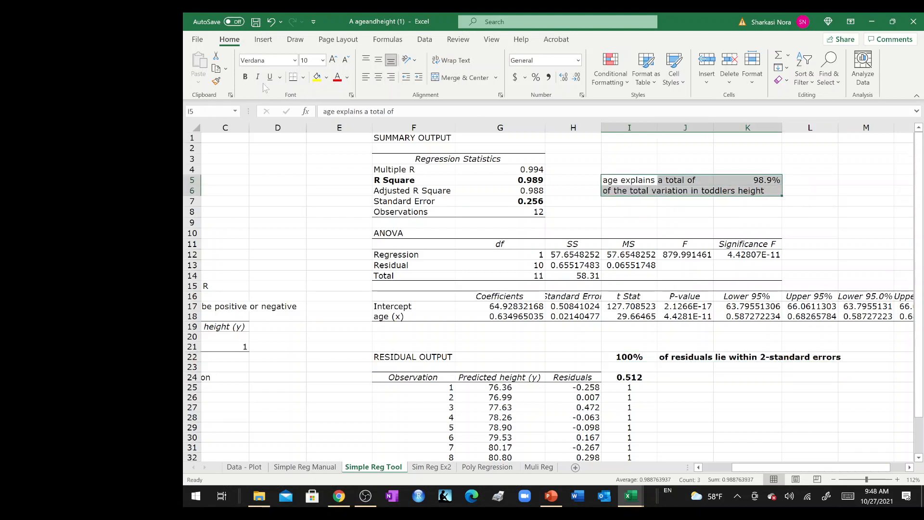
click(245, 77)
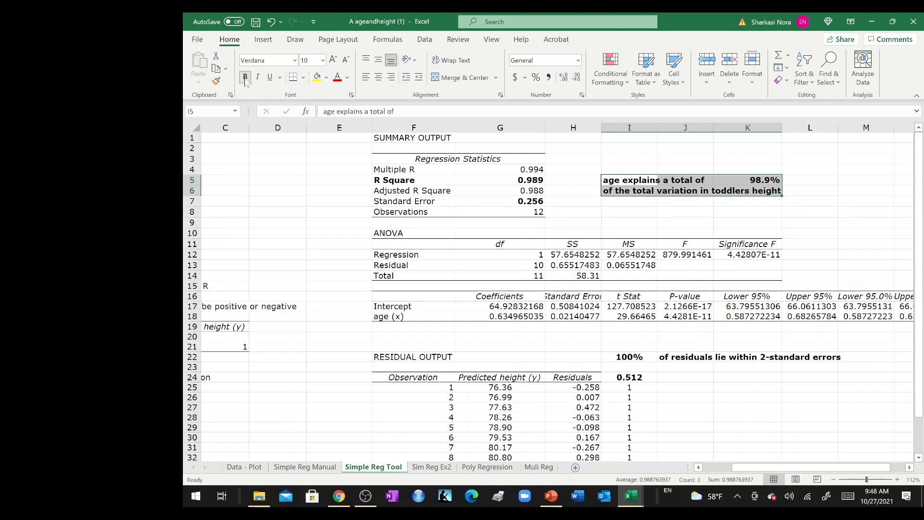
click(814, 221)
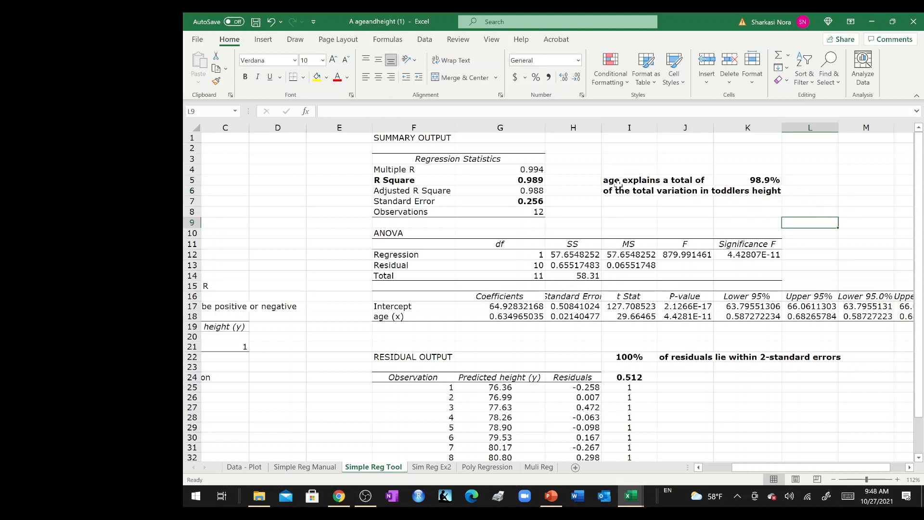
Step: AutoFit column L so the bold residual conclusion in row 22 fits
drag(621, 182, 763, 190)
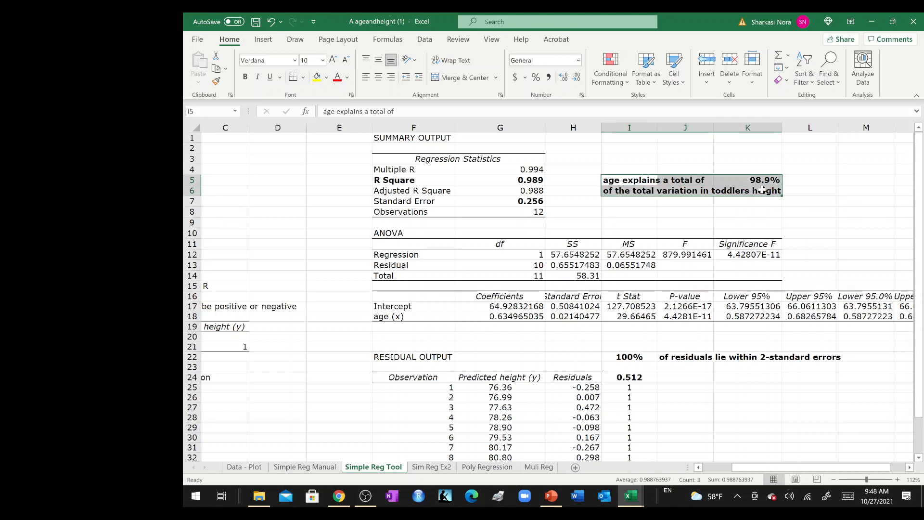
drag(630, 356, 837, 360)
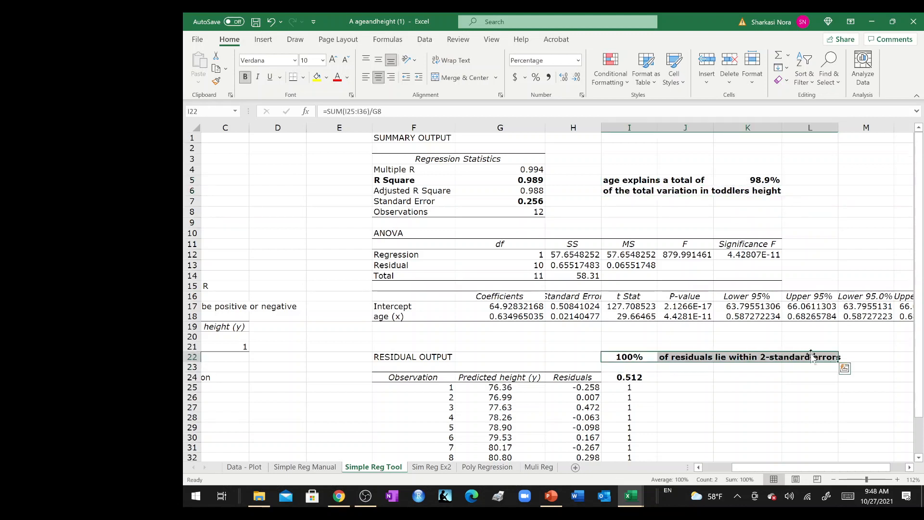
double_click(839, 127)
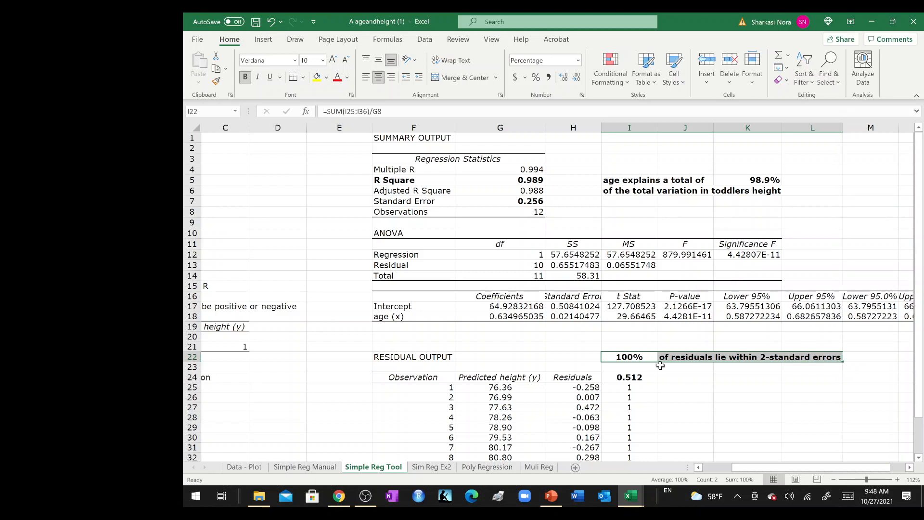
click(711, 380)
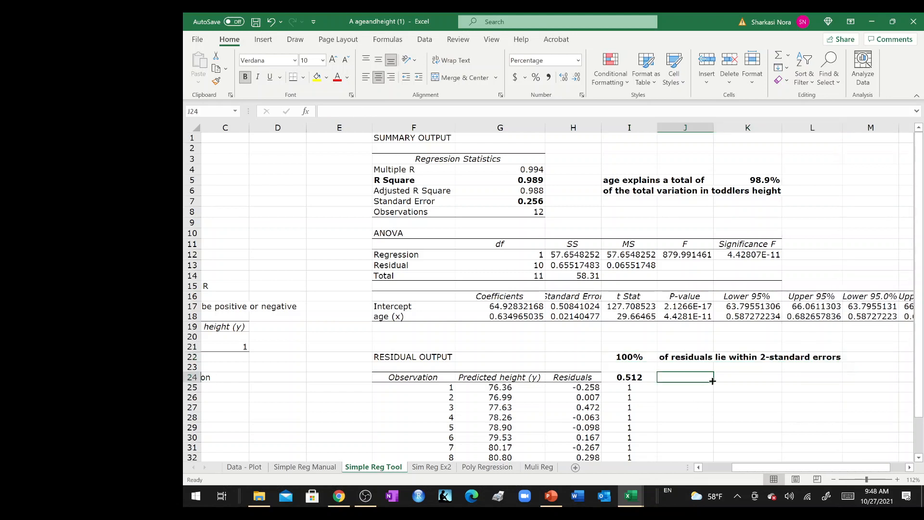
scroll(712, 380, right, 2)
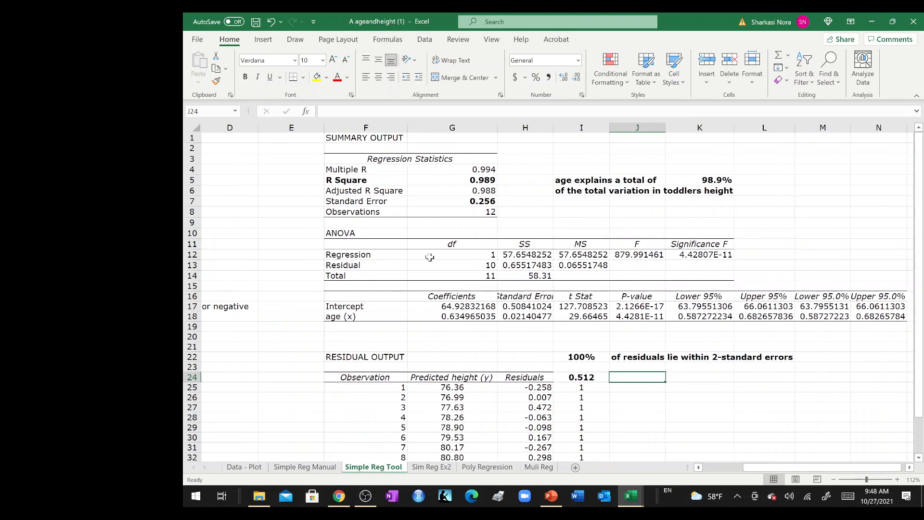
click(265, 41)
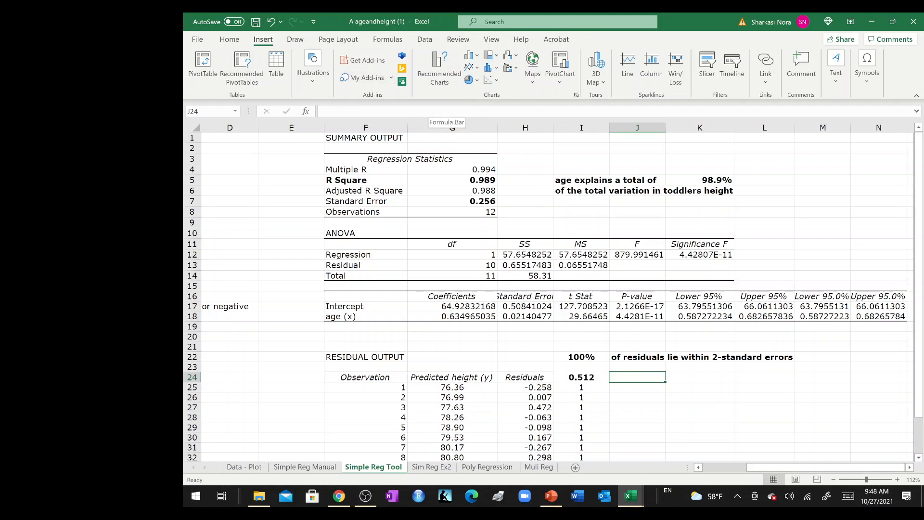
click(229, 40)
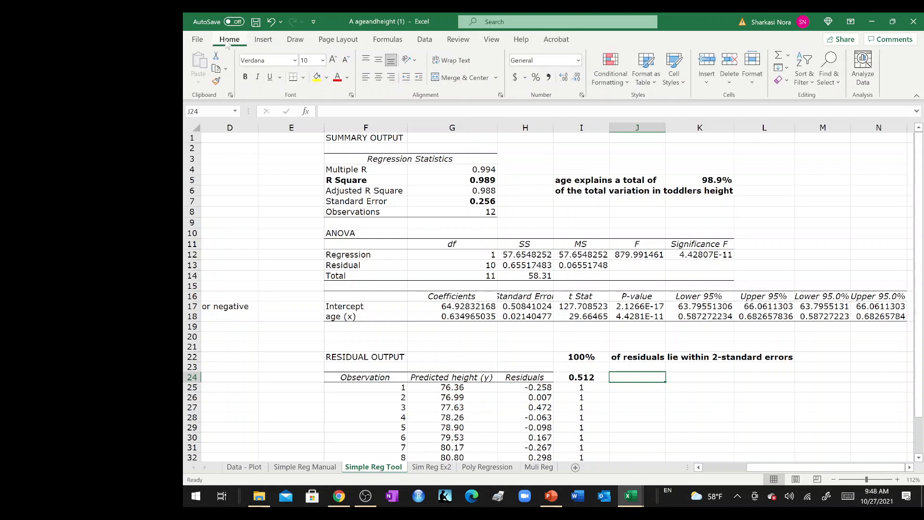
click(551, 184)
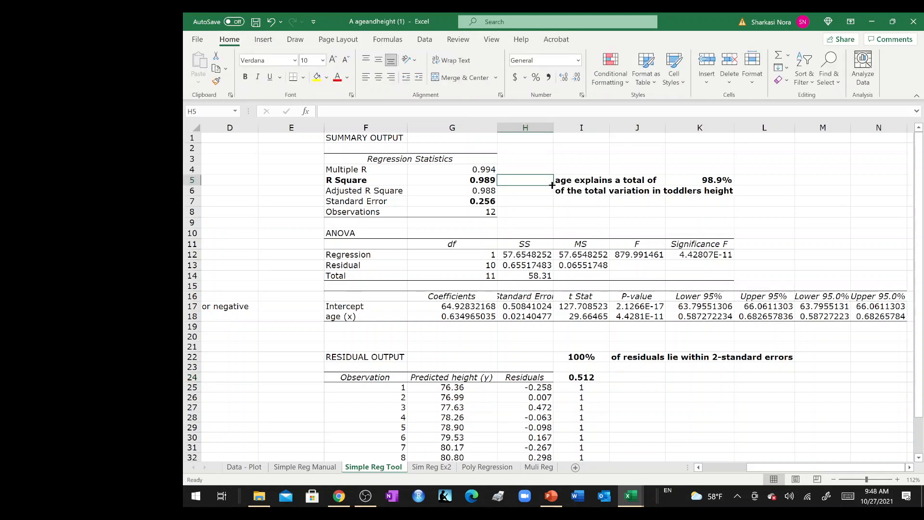
scroll(505, 178, right, 2)
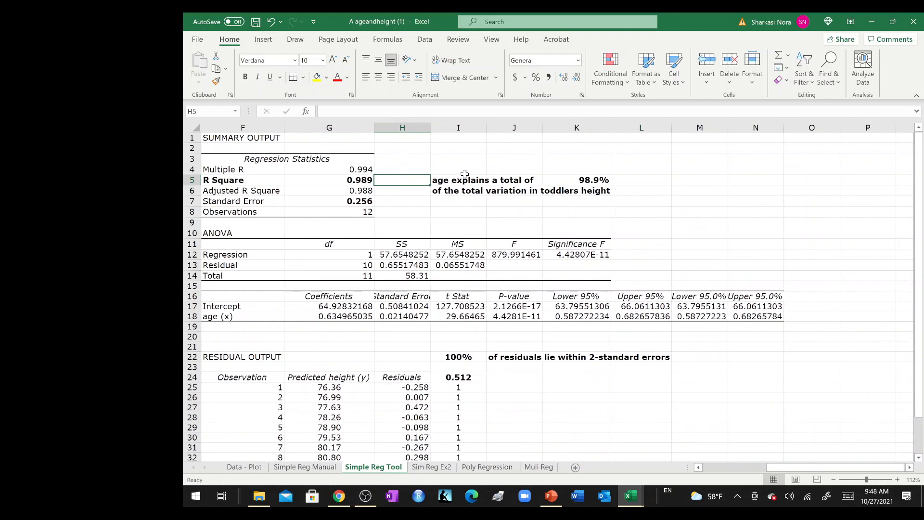
Step: Try to number the R Square interpretation by entering (1) in I4 above it
click(436, 169)
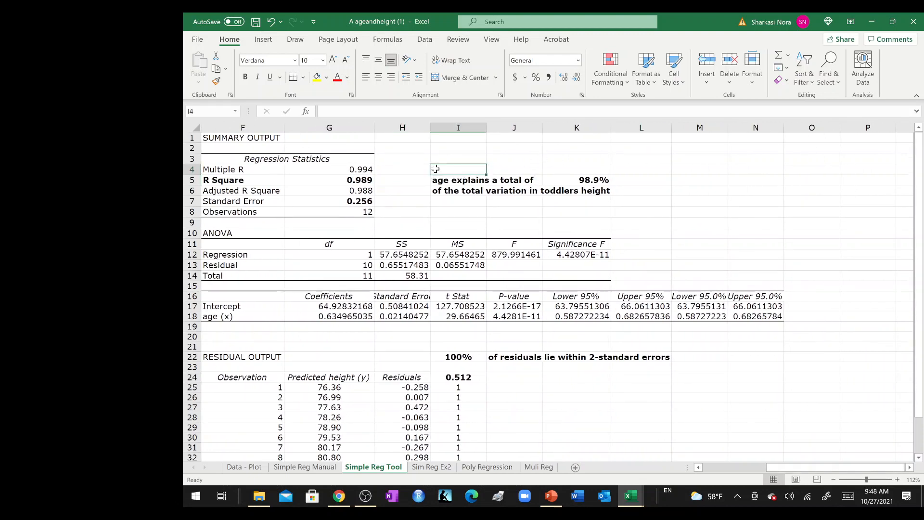
text(11)
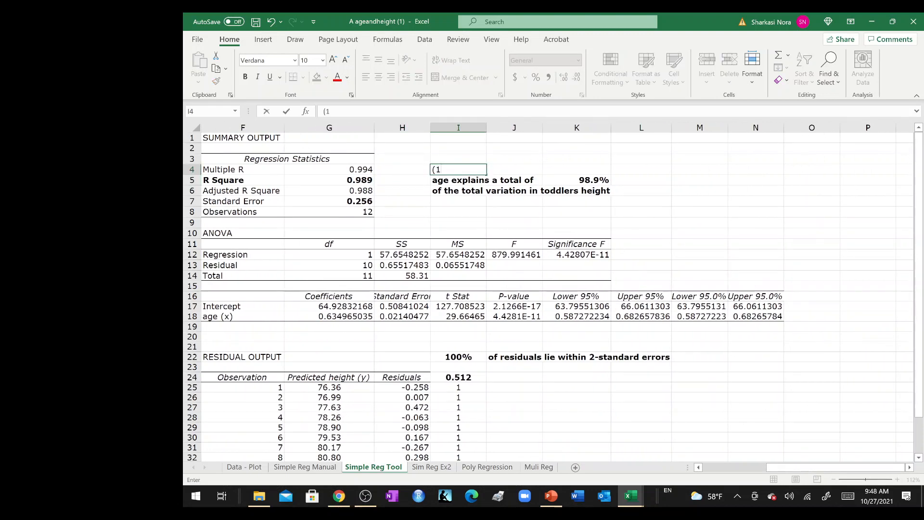
text())
click(448, 149)
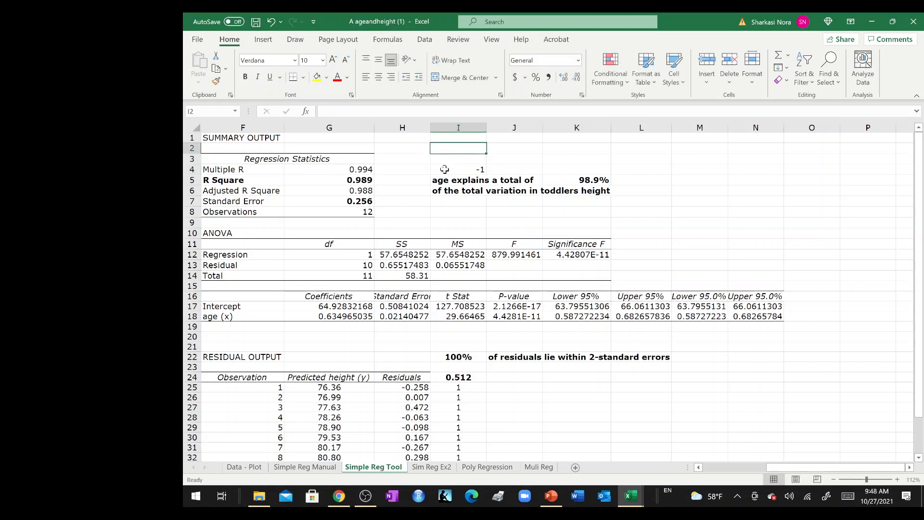
Step: Try to replace the value in I4 with the text formula =text("(1)")
click(444, 169)
double_click(444, 169)
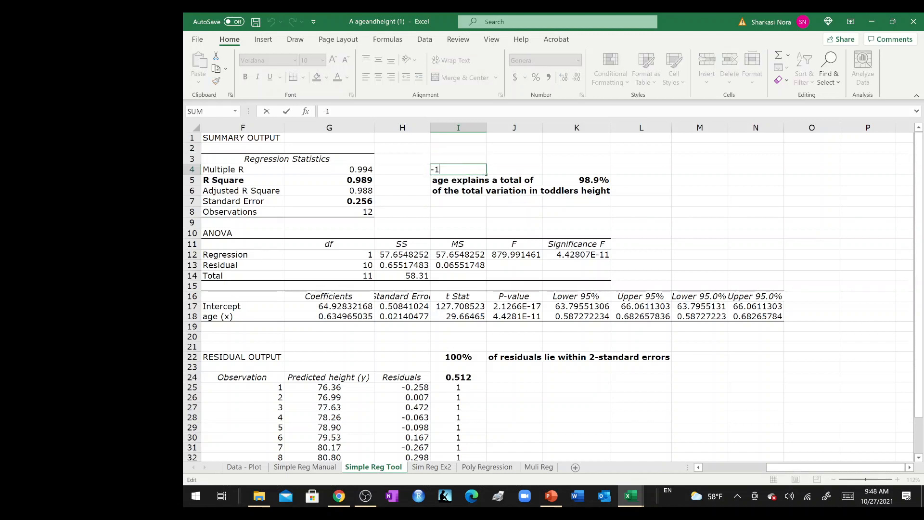
key(BackSpace)
key(BackSpace)
text(=text)
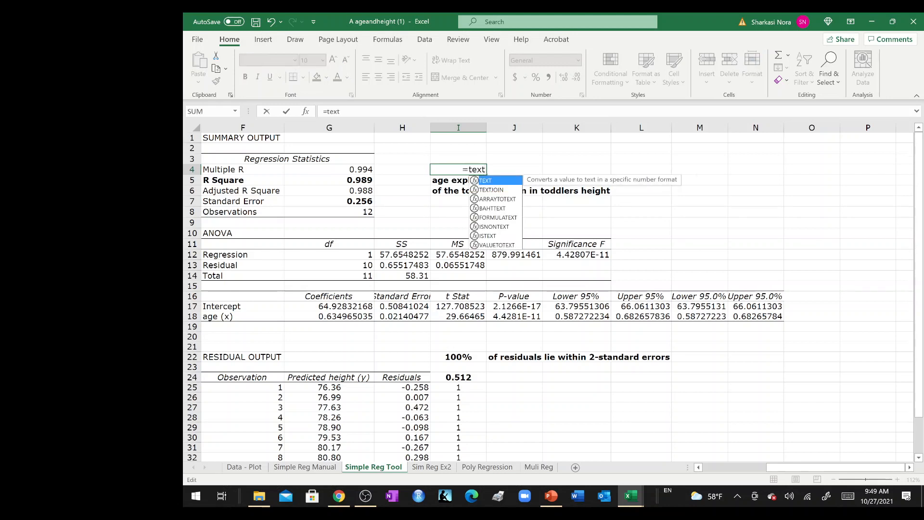
text(("()
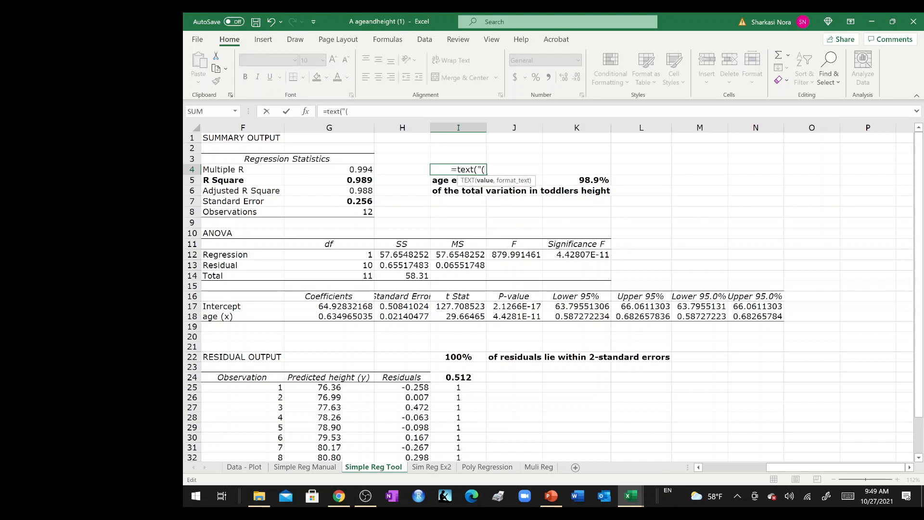
text(1)")
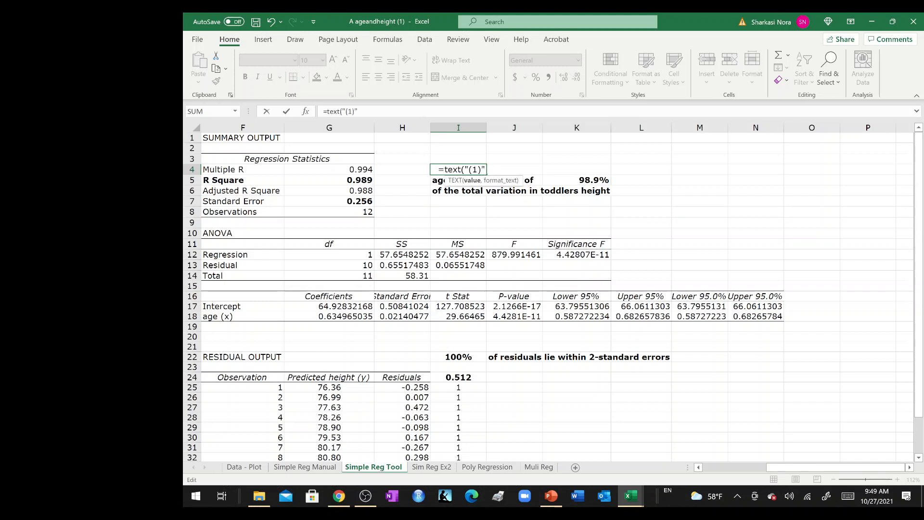
key(Return)
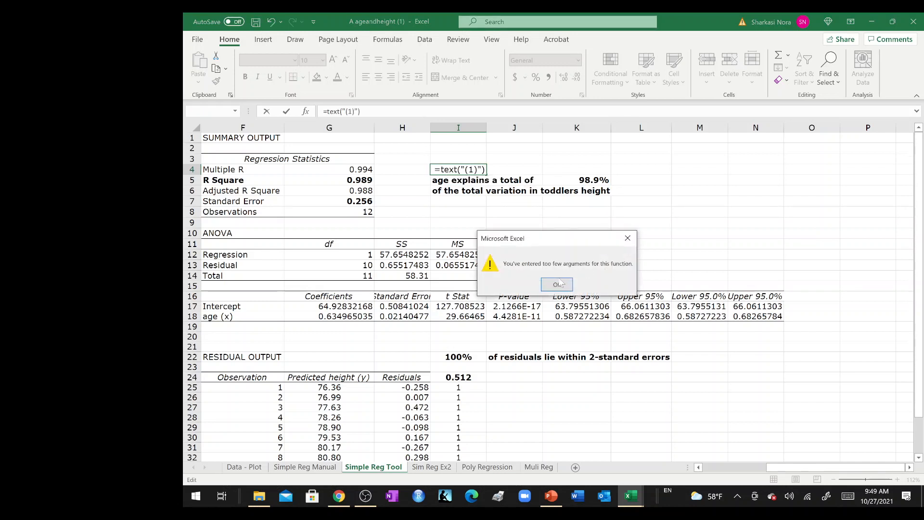
click(558, 278)
Step: Try the label formula in I4 as =text((1)) and as =text("1")
key(BackSpace)
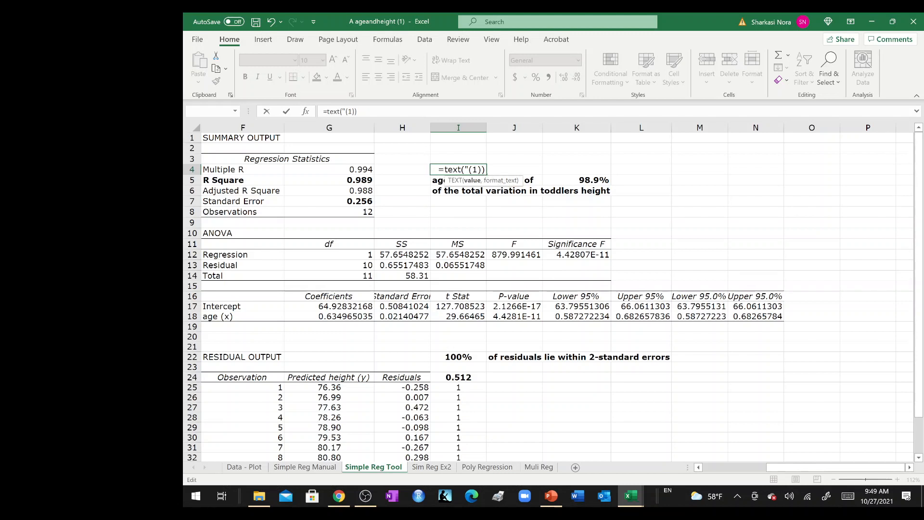
key(BackSpace)
key(Return)
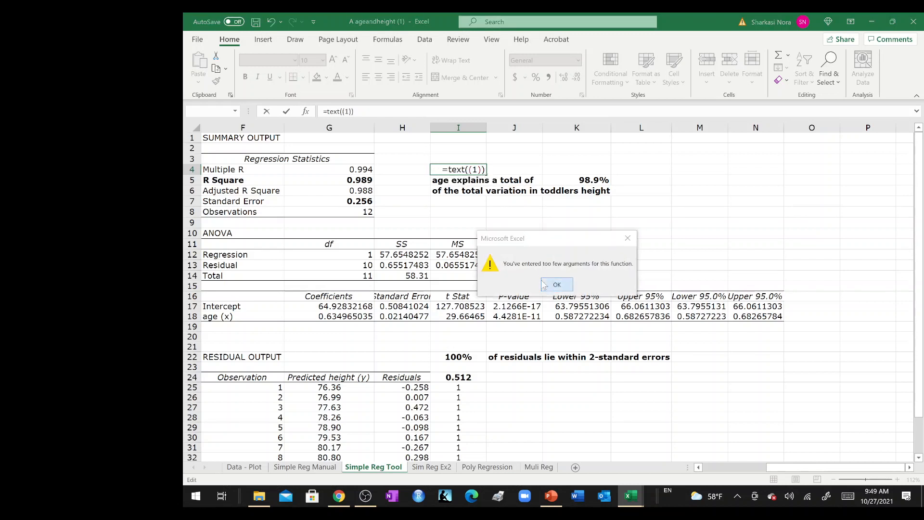
click(555, 284)
key(BackSpace)
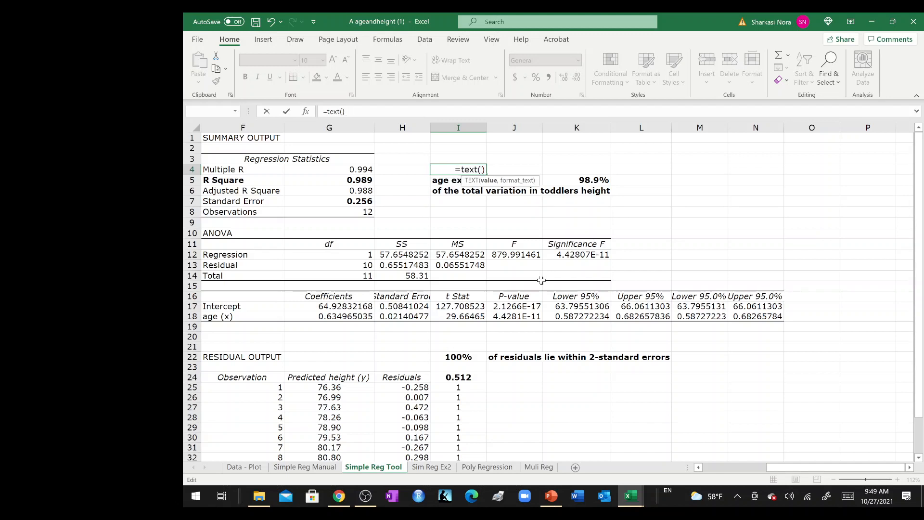
text("1")
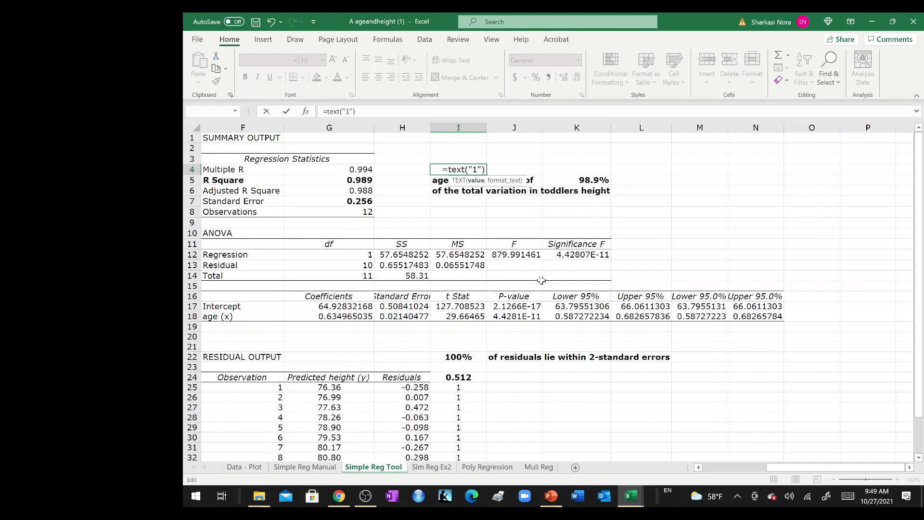
key(Return)
click(541, 280)
Step: Remove the quotation marks from the formula in I4 and complete it as =TEXT(1, 0)
click(479, 169)
key(BackSpace)
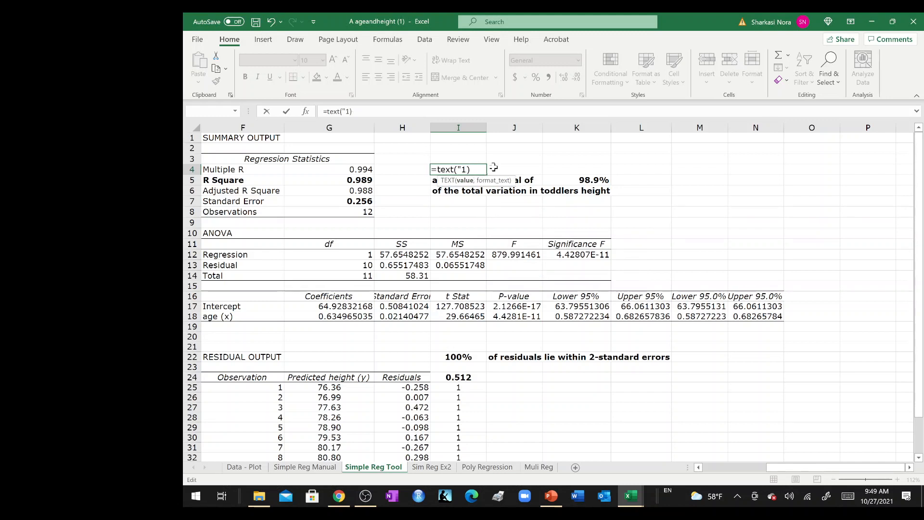
key(BackSpace)
key(Return)
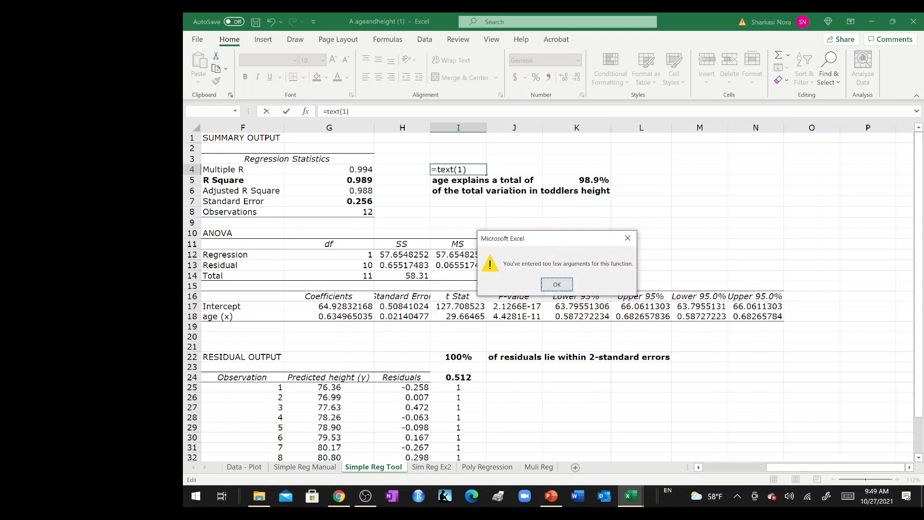
click(556, 285)
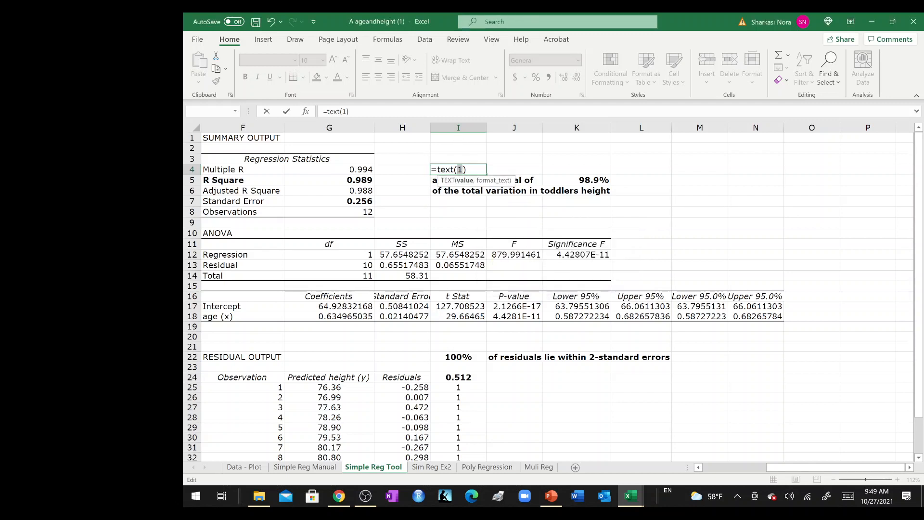
click(463, 170)
text(, ")
key(BackSpace)
key(Return)
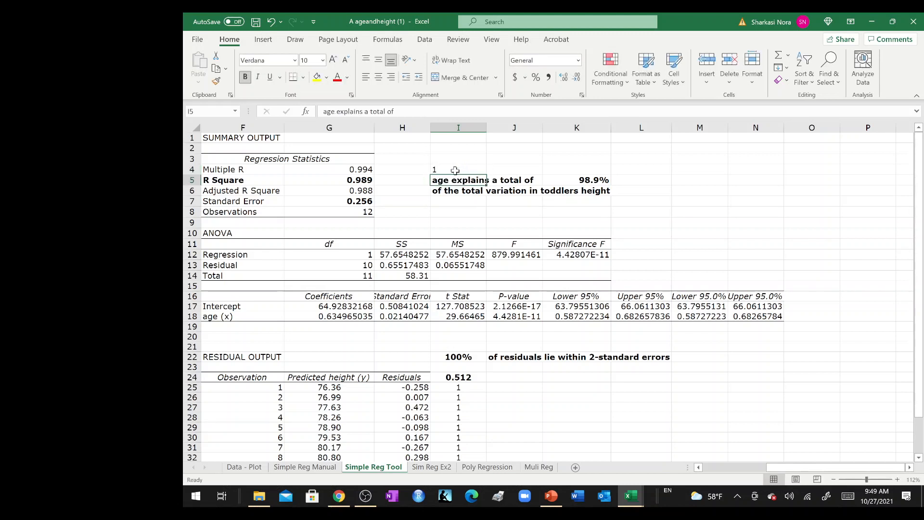
Step: Wrap the value in the I4 formula in parentheses, making it =TEXT((1), 0)
click(455, 170)
double_click(455, 170)
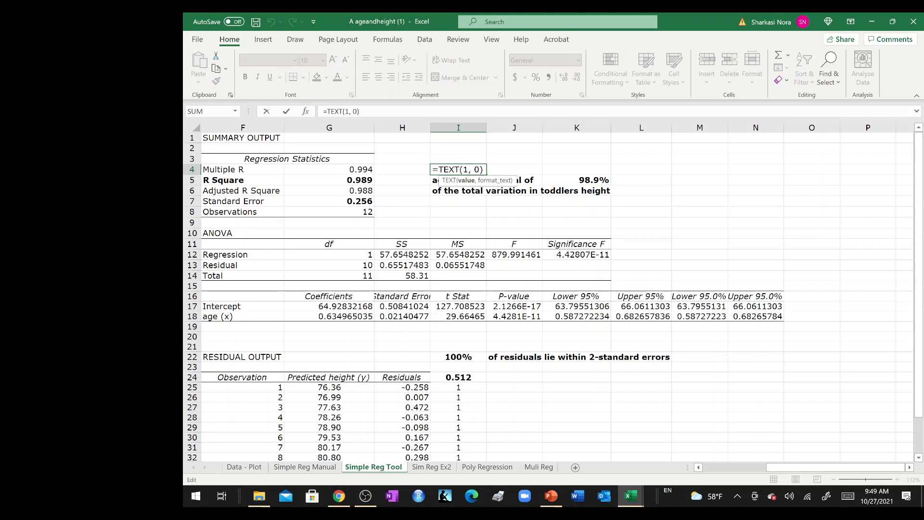
text(()
text())
key(Return)
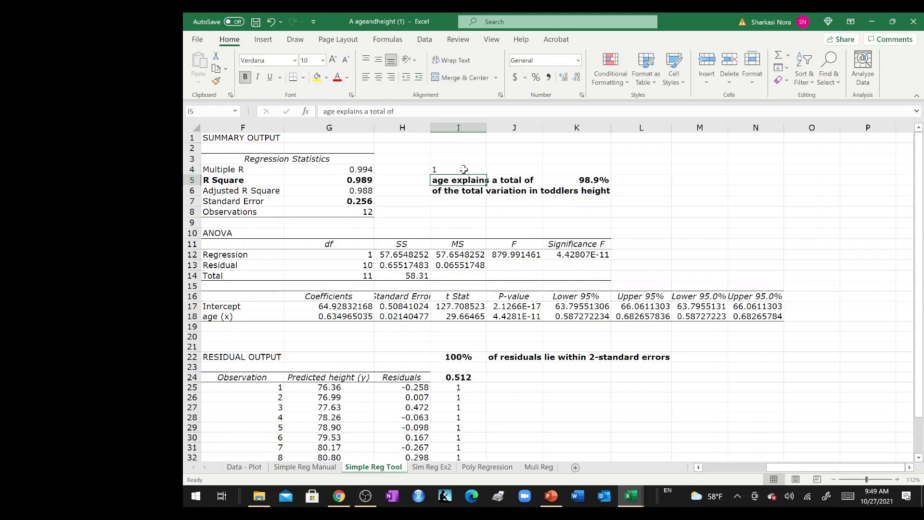
Step: Put the format argument of the I4 formula in parentheses too, making it =TEXT((1), (0))
double_click(453, 169)
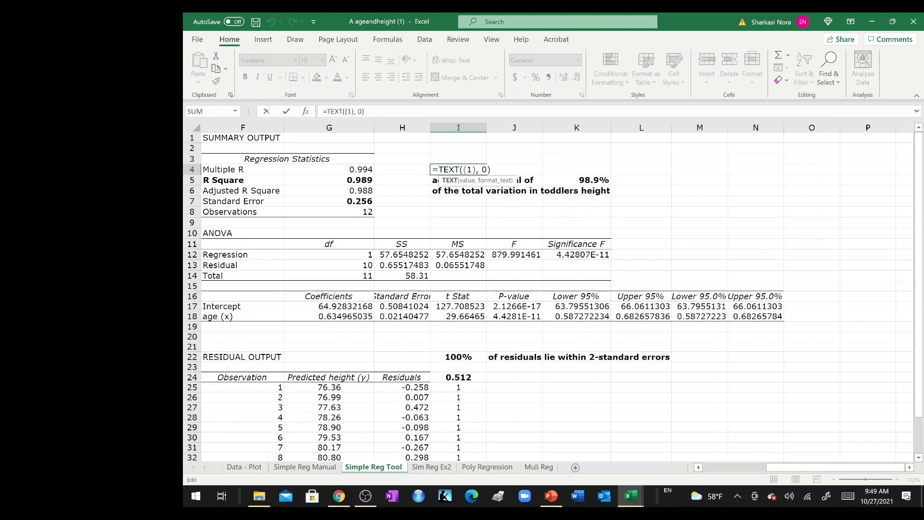
key(Return)
double_click(464, 169)
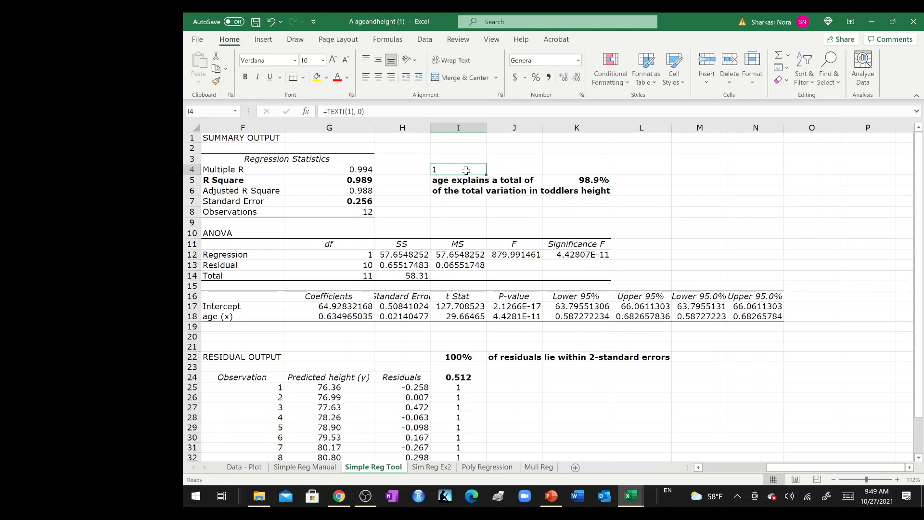
click(481, 169)
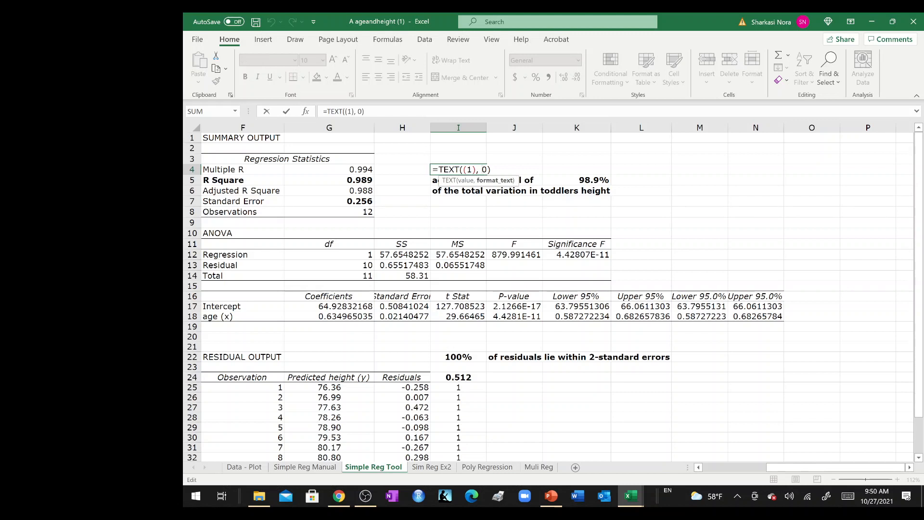
text((1))
key(Return)
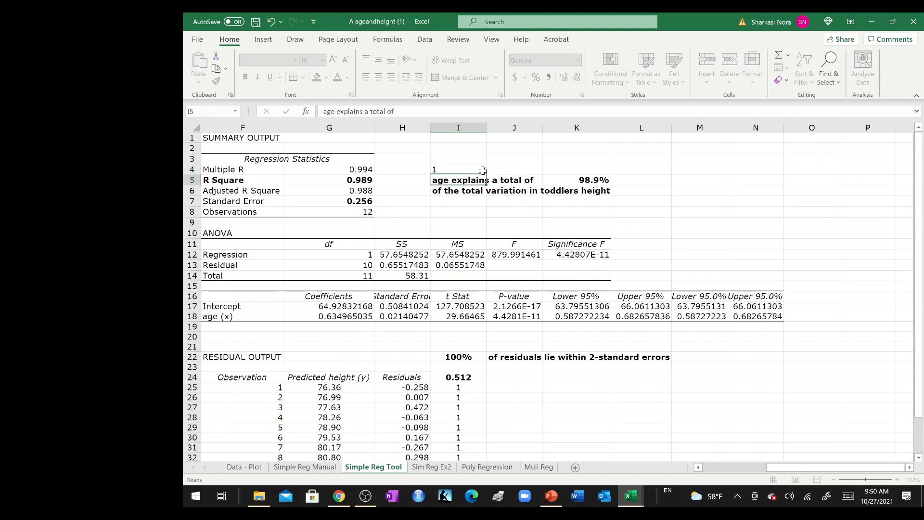
Step: Format the number label in I4 as bold with a red font
click(462, 169)
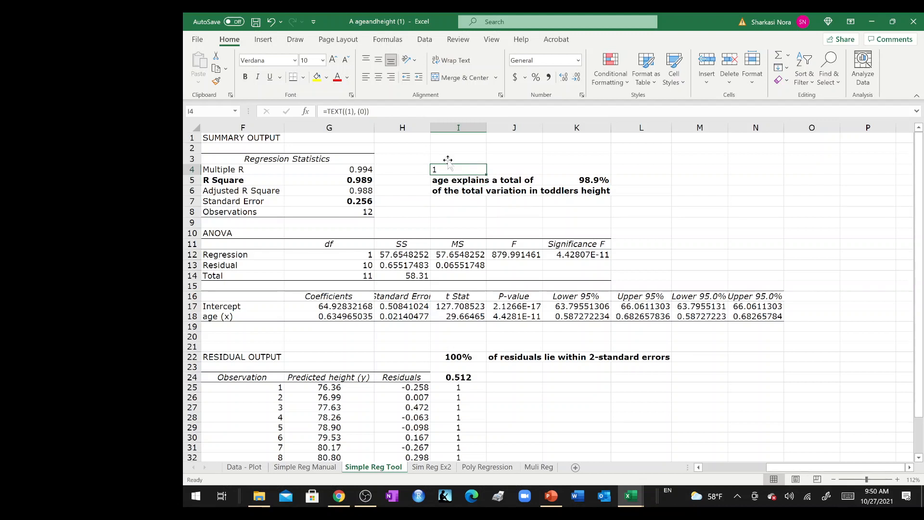
click(244, 78)
click(337, 77)
Step: Number the residual conclusion by entering 2 in I21, left-aligned, bold and red
click(465, 344)
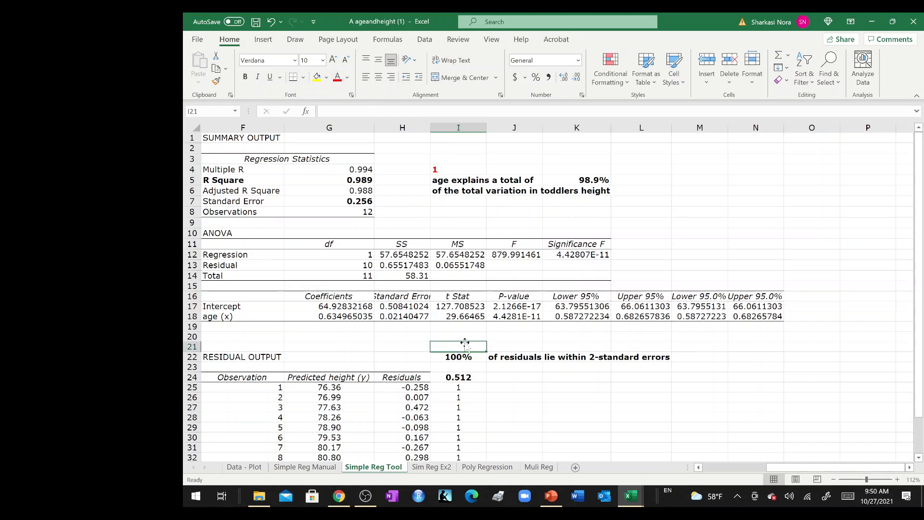
text(2)
key(Return)
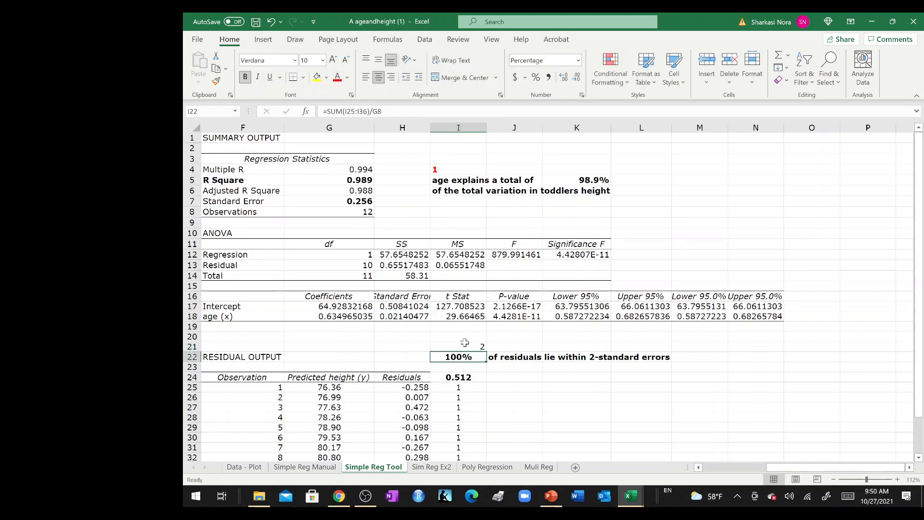
click(465, 343)
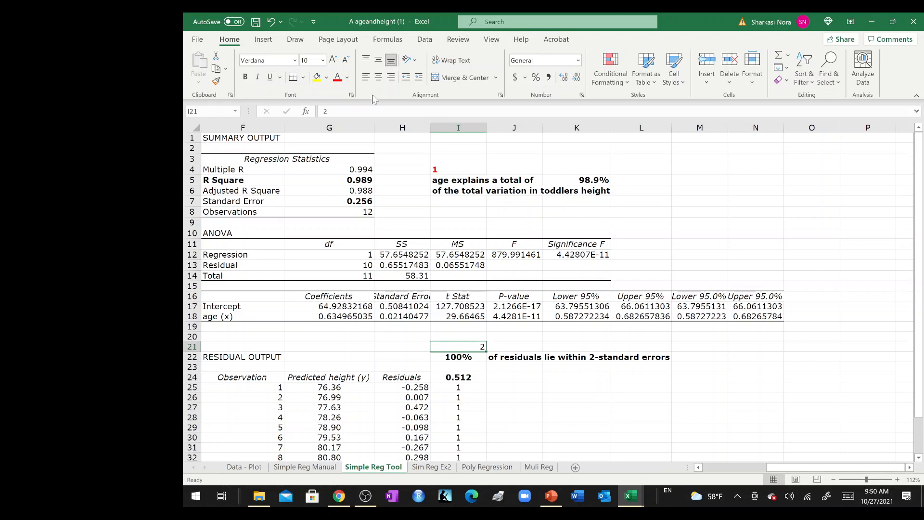
click(365, 80)
key(ctrl+b)
click(336, 77)
Step: Enter the number label 3 in L9 and format it bold, red and left-aligned
click(616, 222)
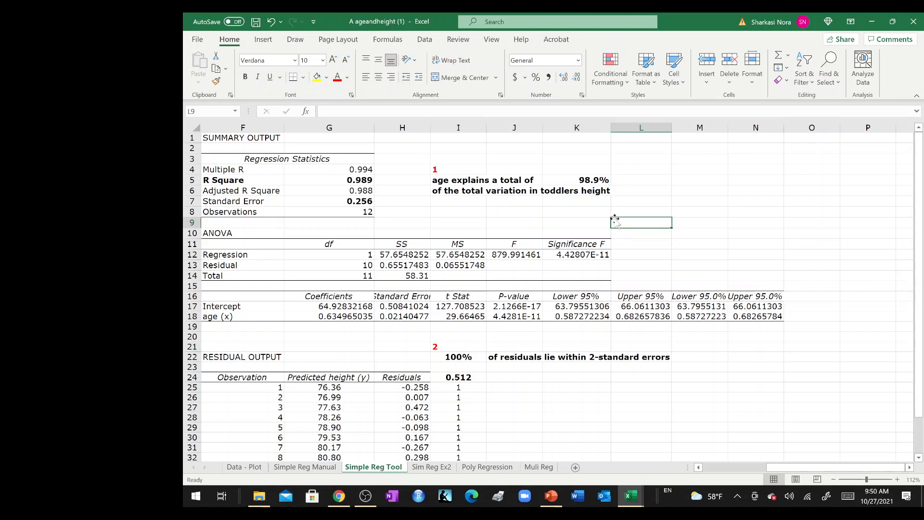
text(3)
click(642, 222)
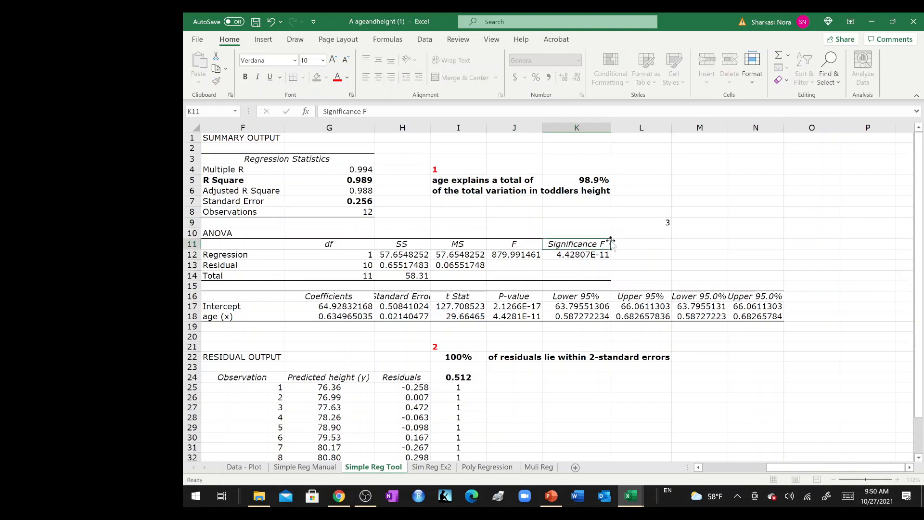
key(ctrl+b)
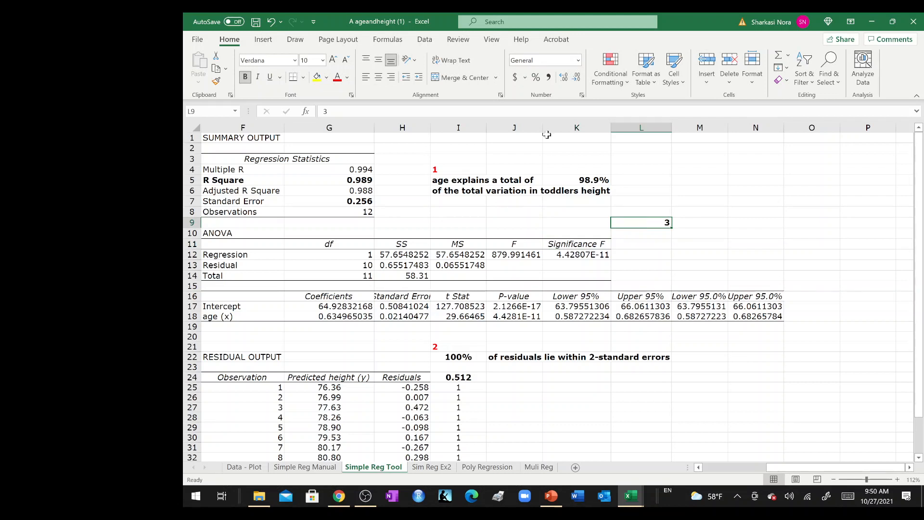
click(337, 79)
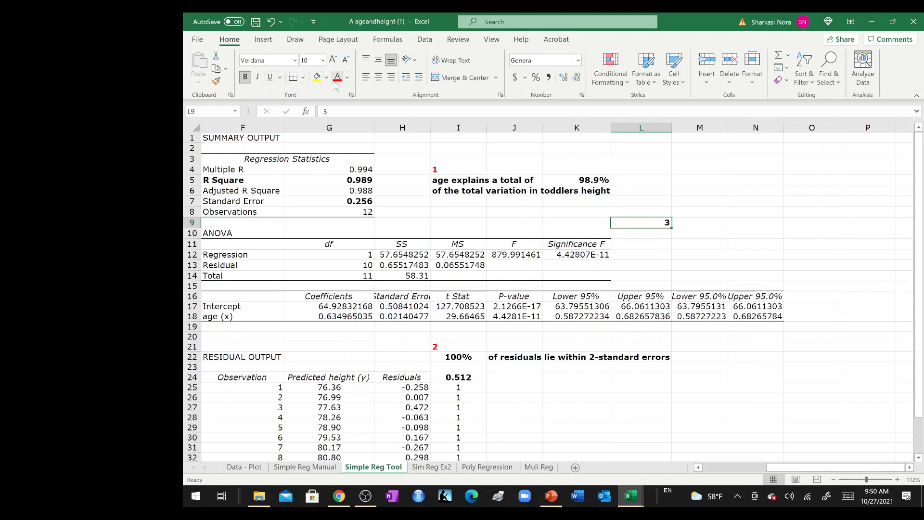
click(366, 77)
Step: Enter the significance criterion <0.05 in L10, under the label 3 next to the Significance F result
drag(588, 254, 587, 244)
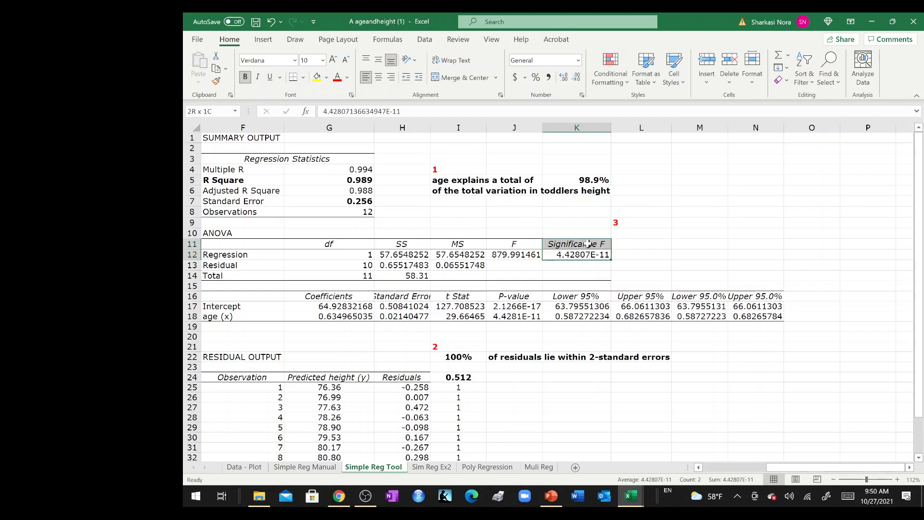
click(643, 255)
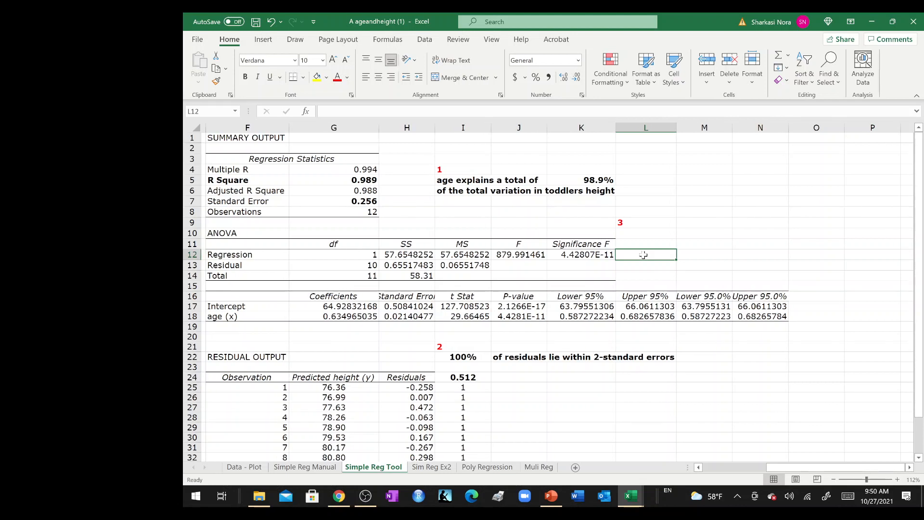
scroll(644, 254, left, 1)
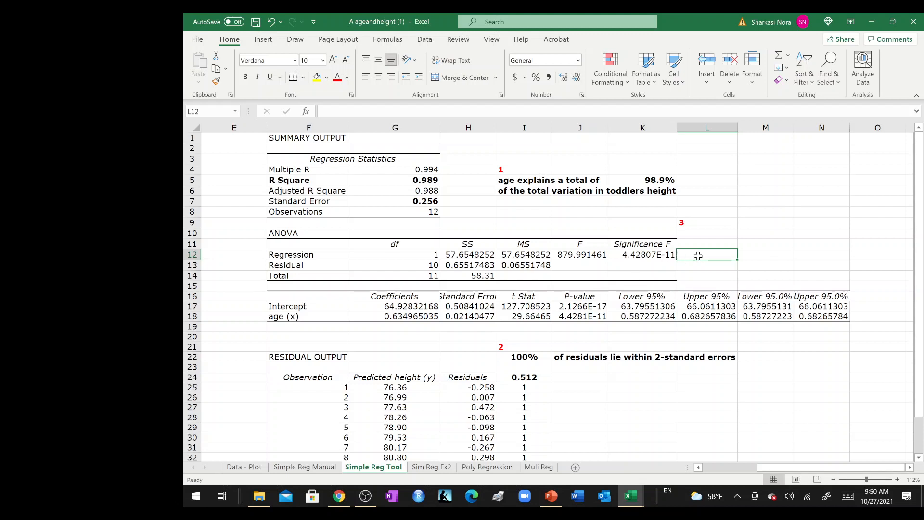
click(696, 234)
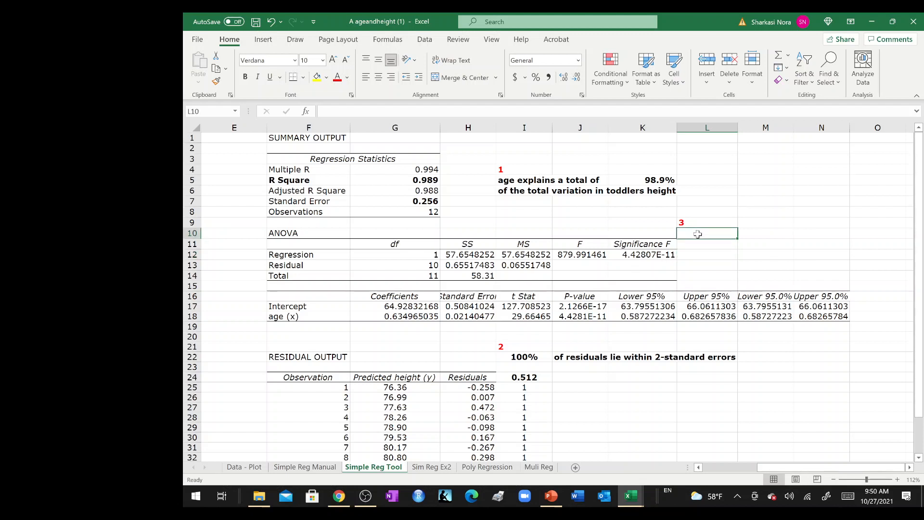
text(<0.05)
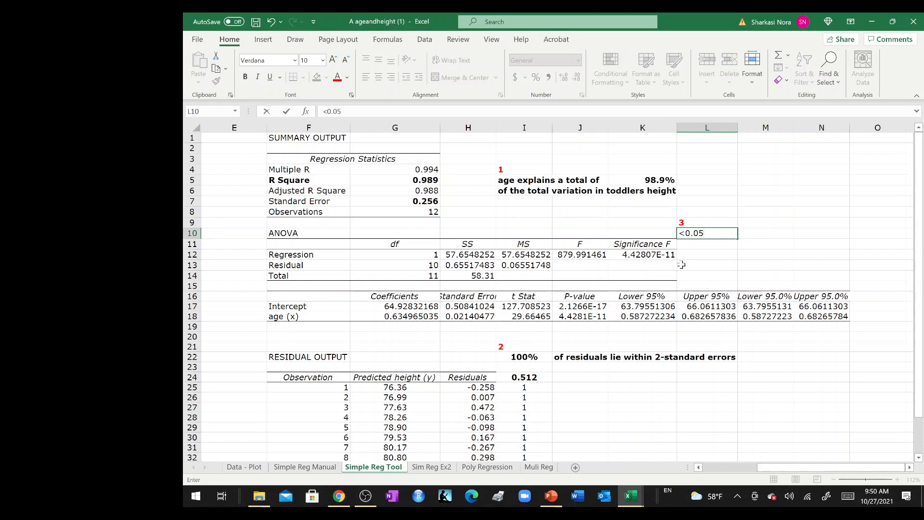
key(Return)
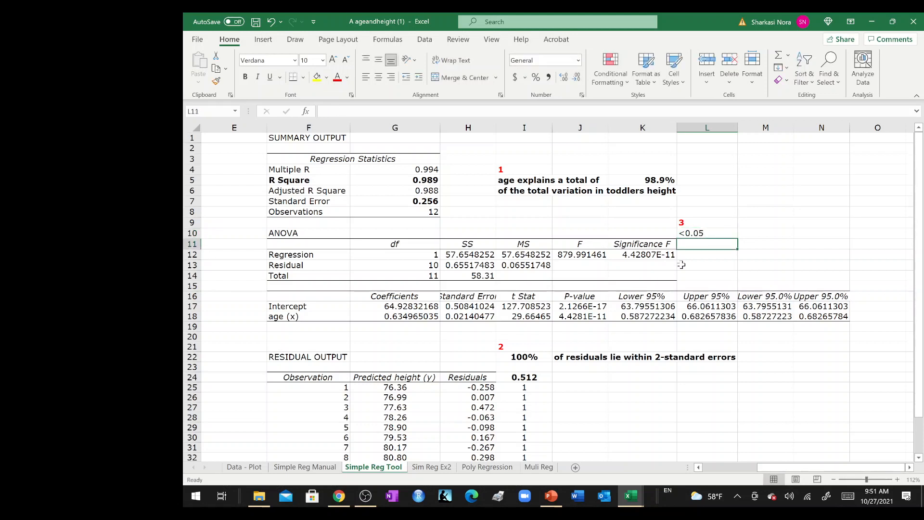
click(698, 234)
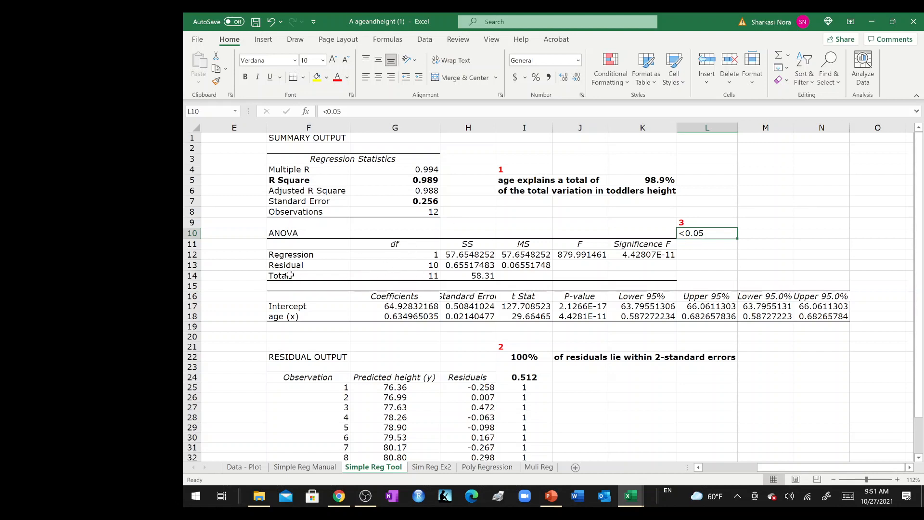
click(295, 316)
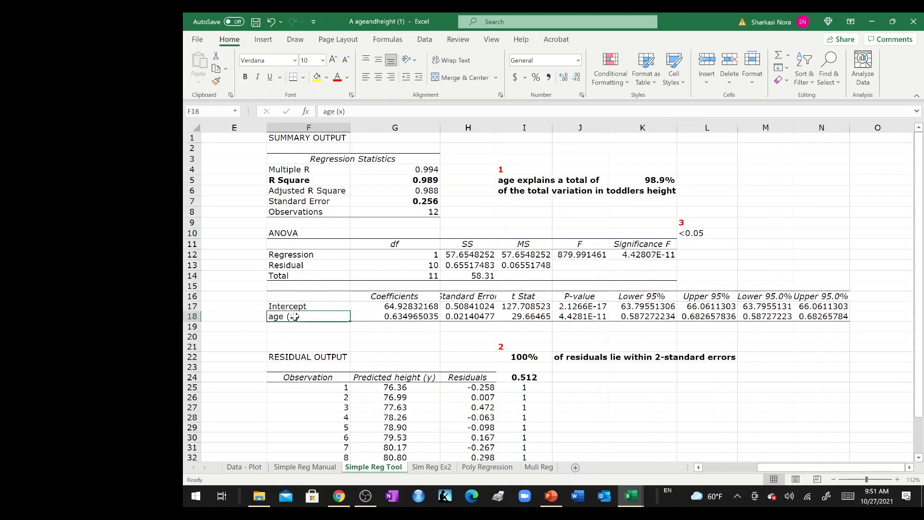
Step: Make the age (x) row label in F18 bold and check the Significance F result in the ANOVA table
key(ctrl+b)
click(659, 256)
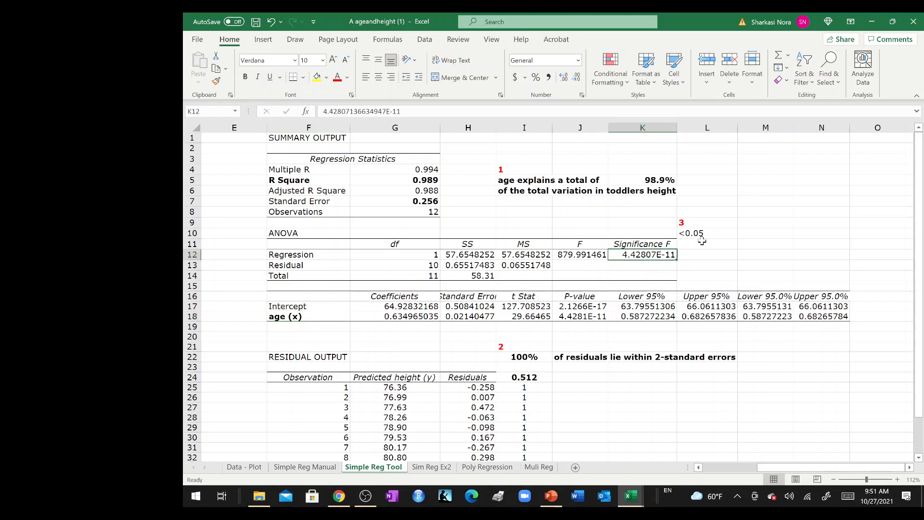
click(649, 245)
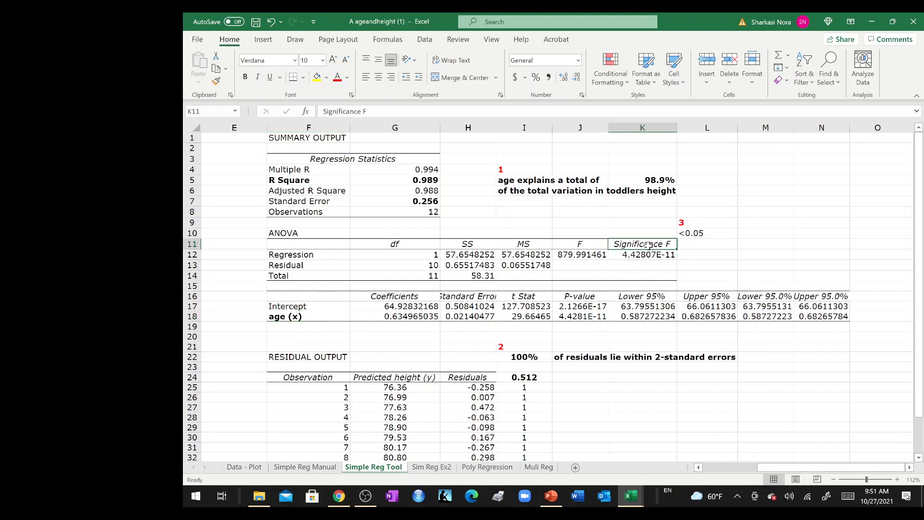
click(645, 255)
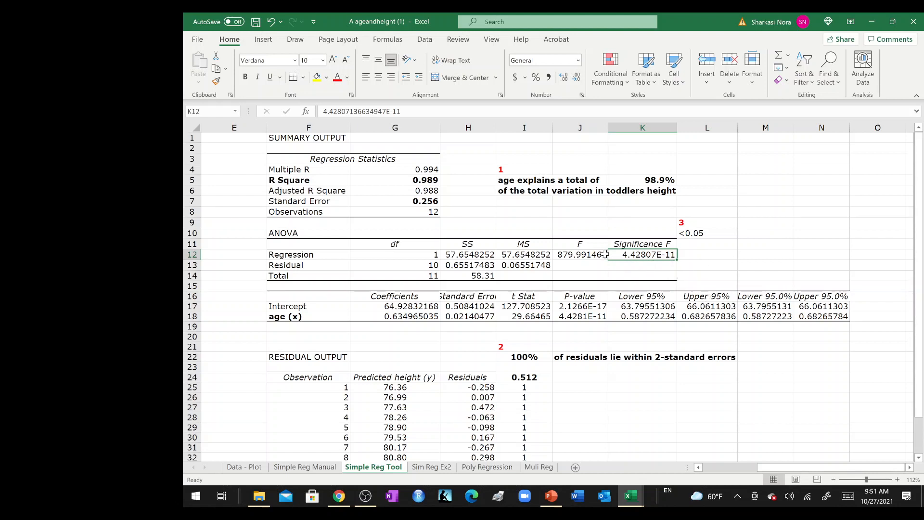
Step: Enter "all the independent variables in the model collectively i" in L12, beside the Significance F result
click(698, 252)
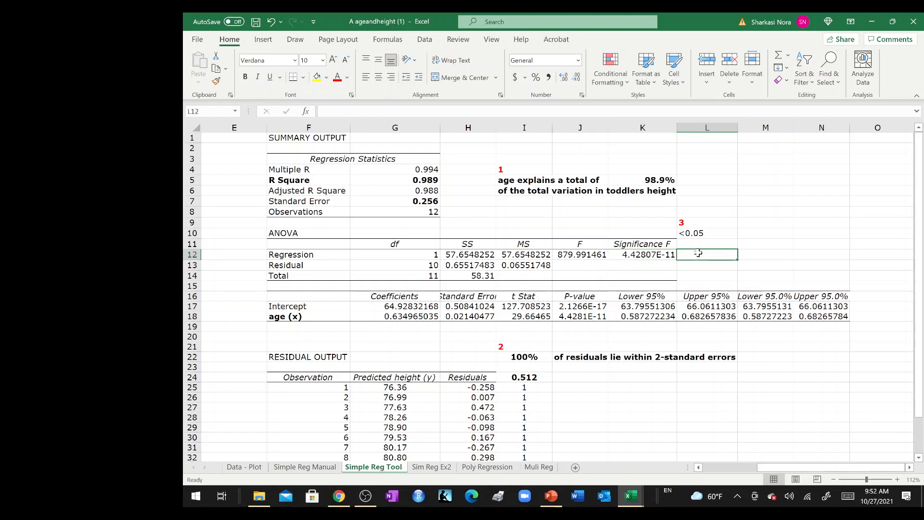
text(all the ind)
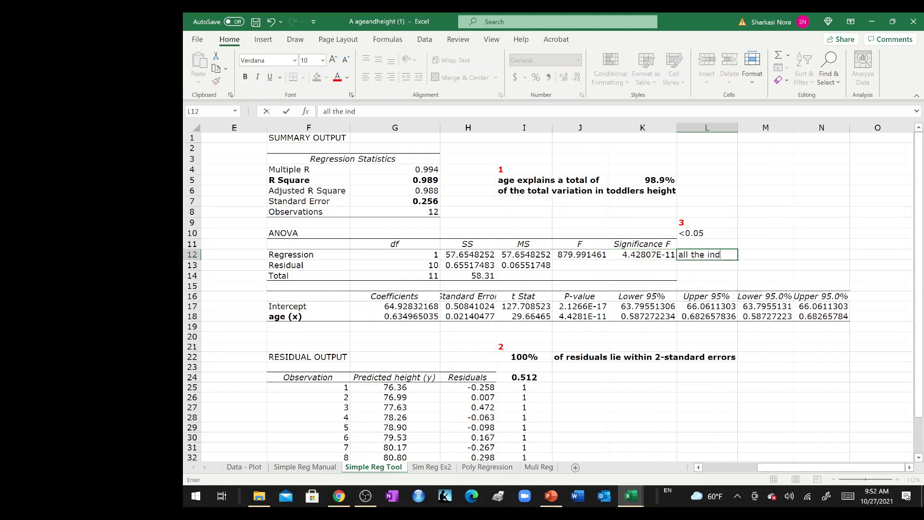
text(ependent variable )
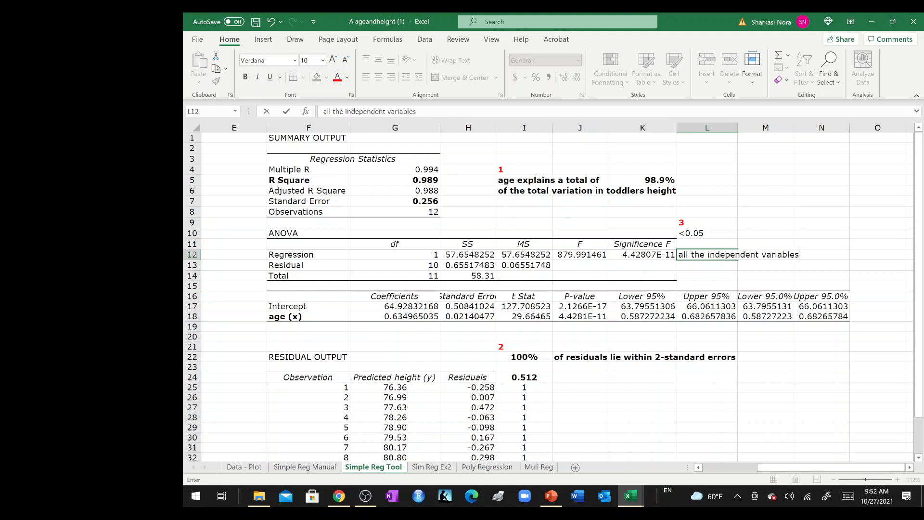
text( in the mod)
text(el o)
text(ol)
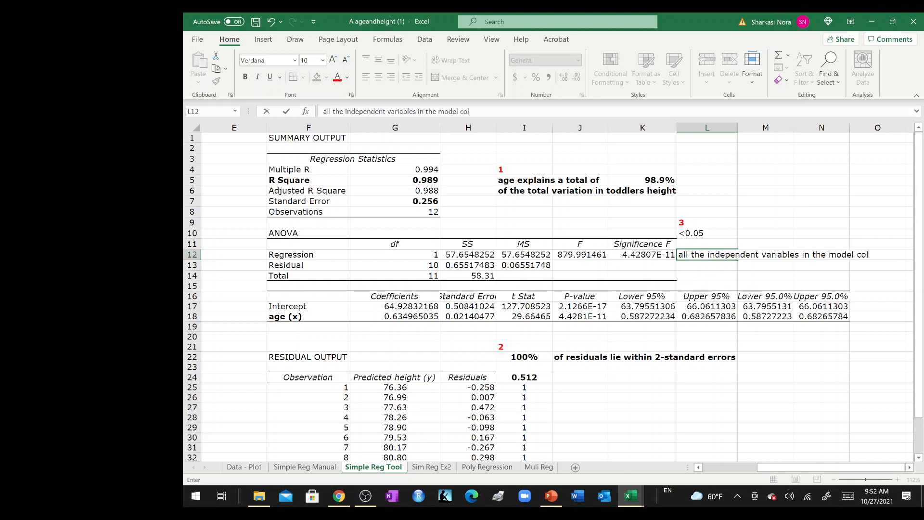
text(lectively i)
key(Return)
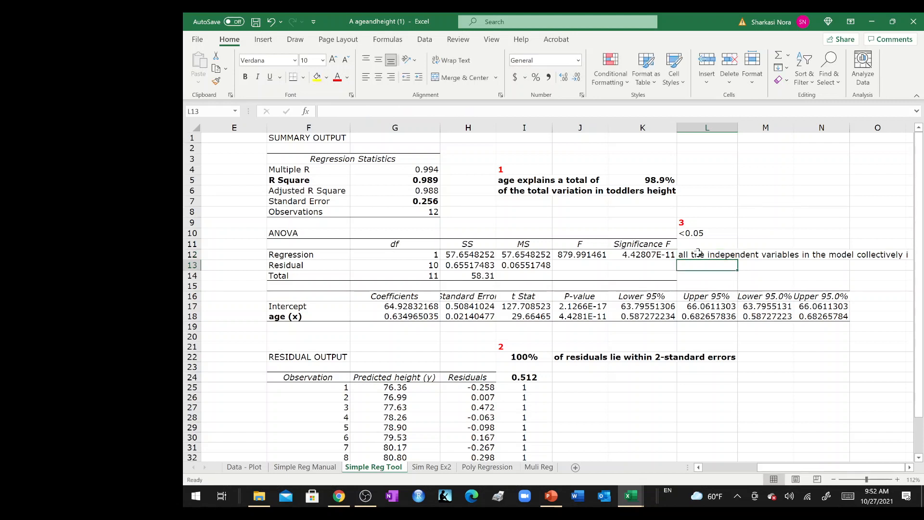
Step: Continue the note with "important in predeicitng (explaining the variance) in the" in L13 and "dependent variable" in L14
text(important)
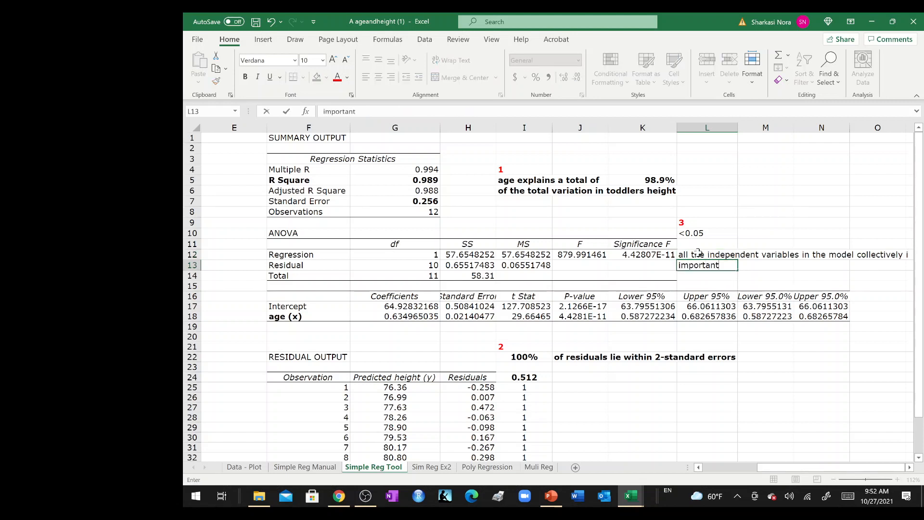
text( in predeicitng)
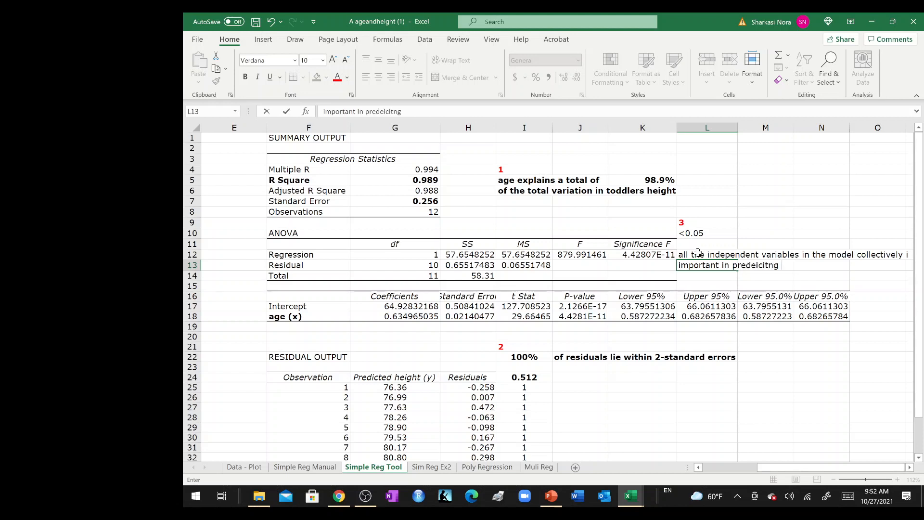
text( (explaining the varianc)
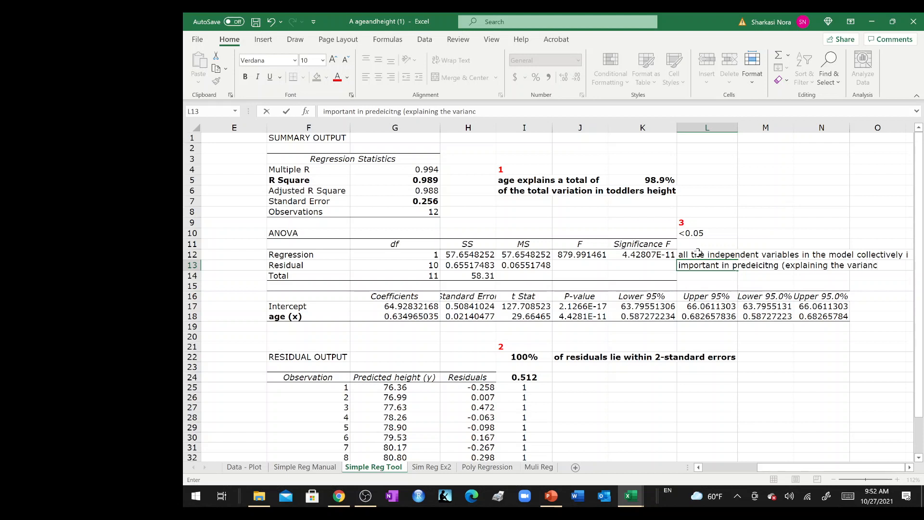
text(e) in the)
key(Return)
text(depend)
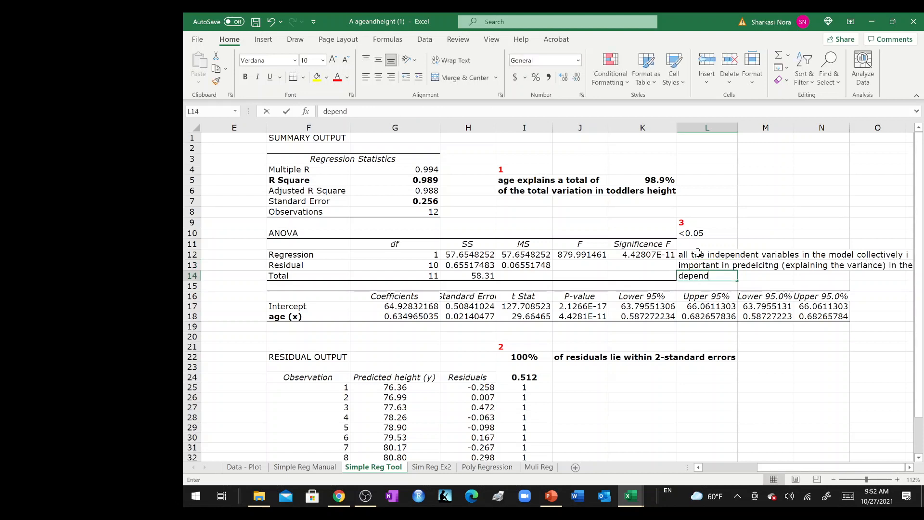
text(ent variable)
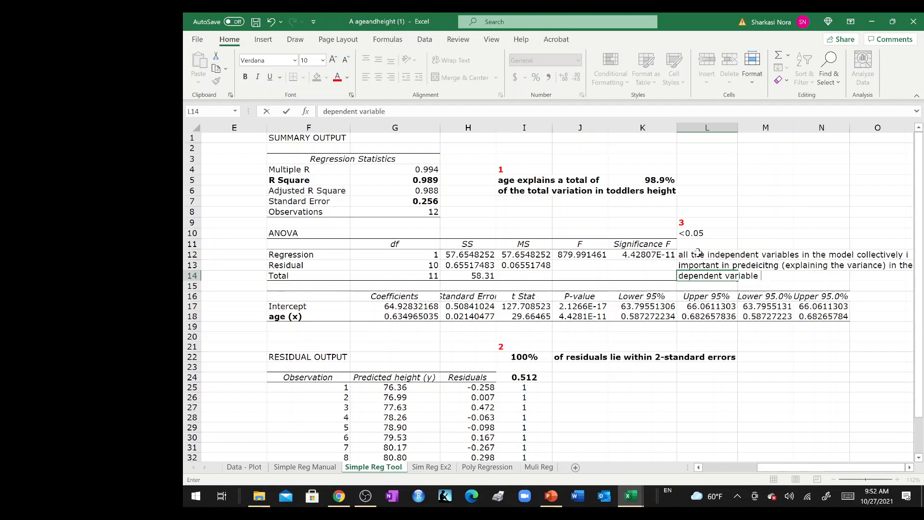
key(Return)
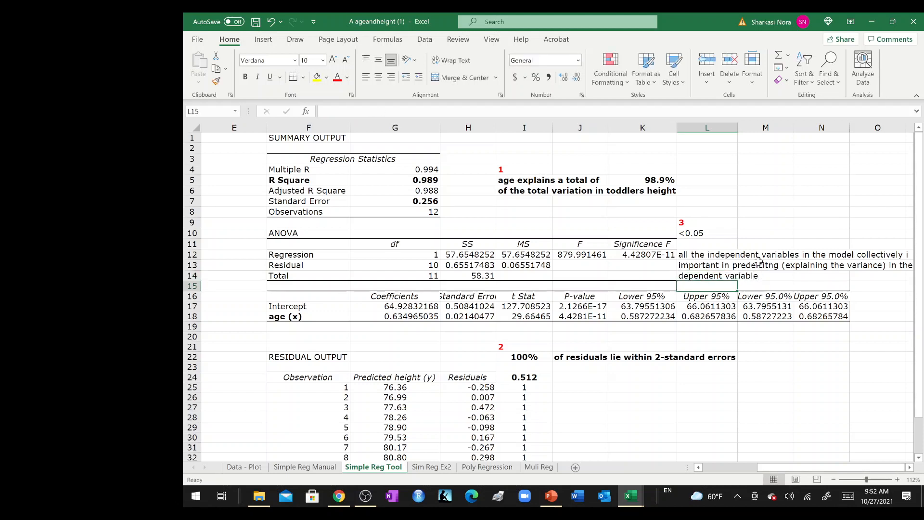
Step: Enter "Age is an important variable in explaining the variance in Height" in L11, under <0.05, and review it against Significance F
click(723, 243)
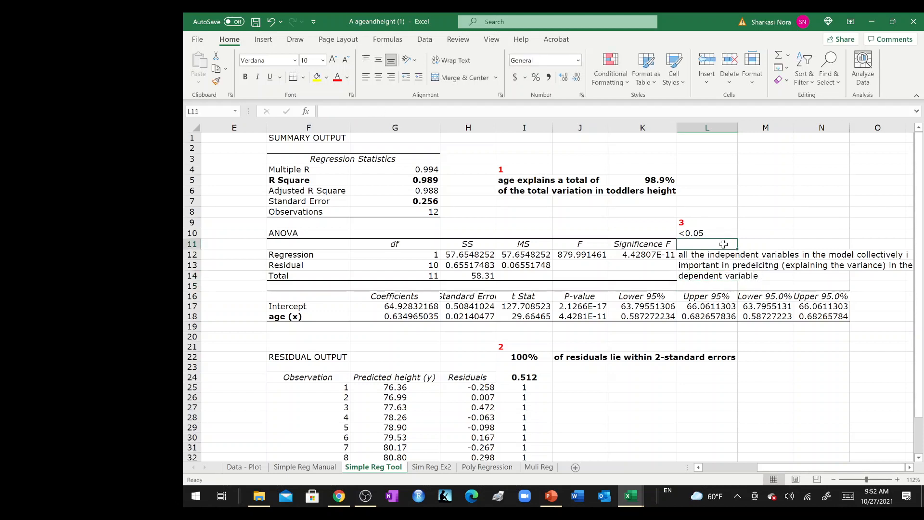
text(Age)
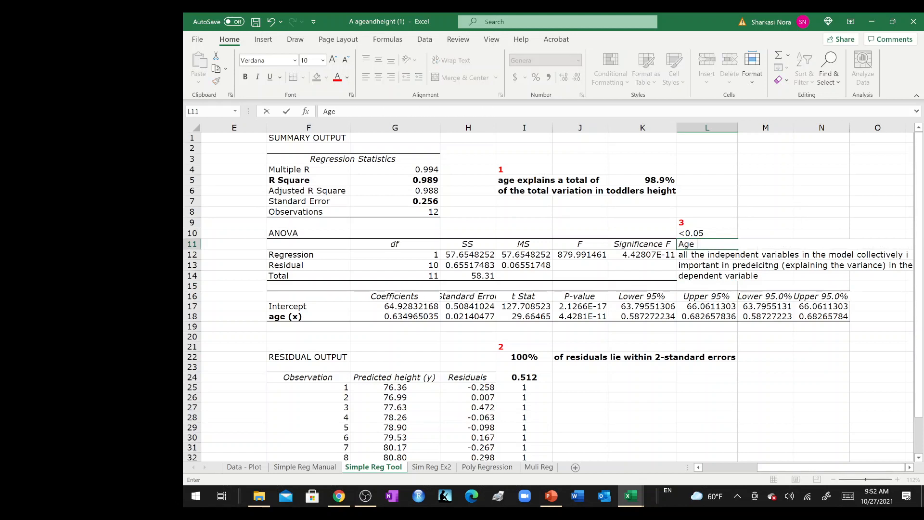
text( is an important var)
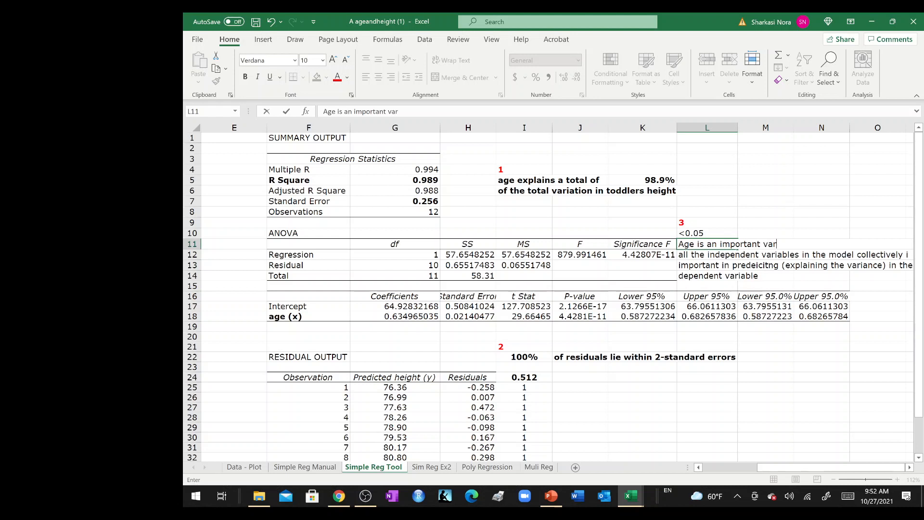
text(iable in explaining the)
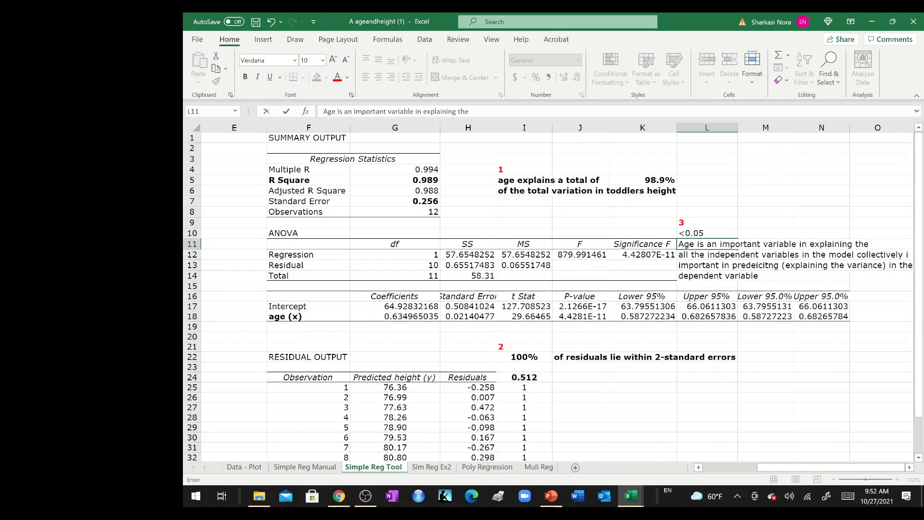
text( variance in H)
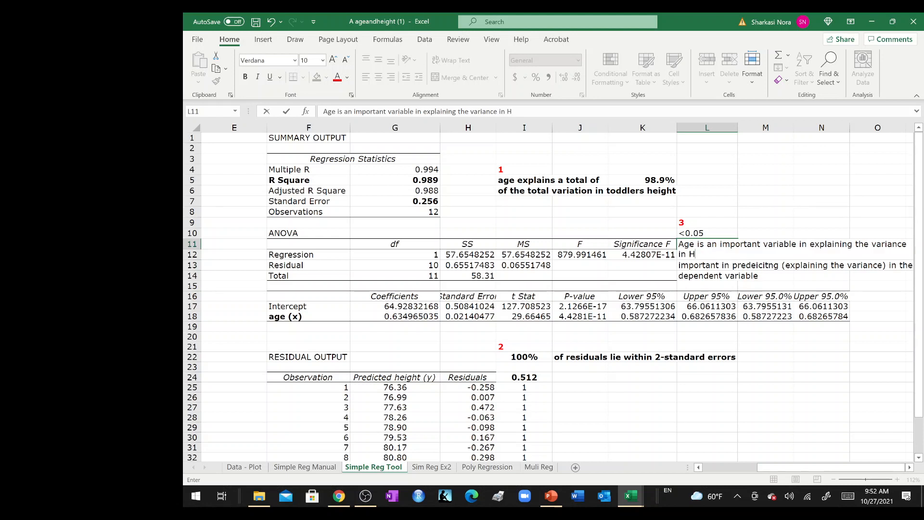
text(eight)
key(Return)
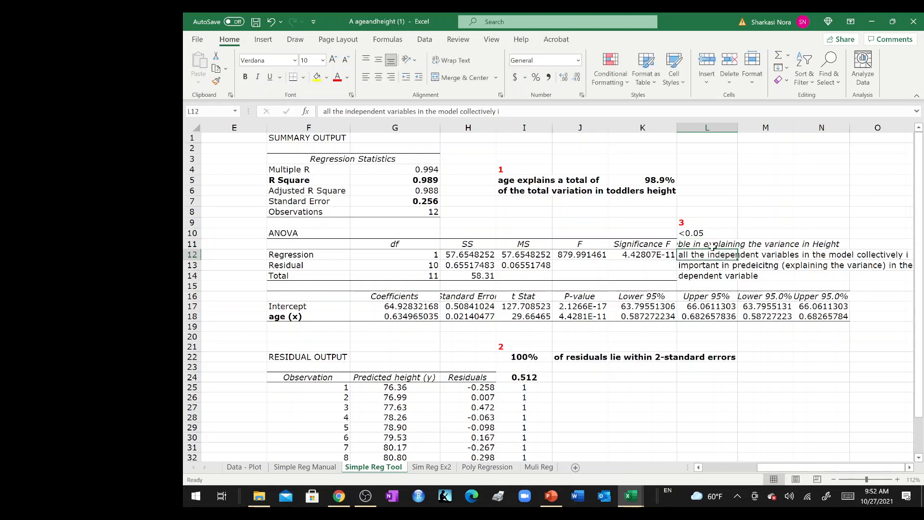
click(713, 245)
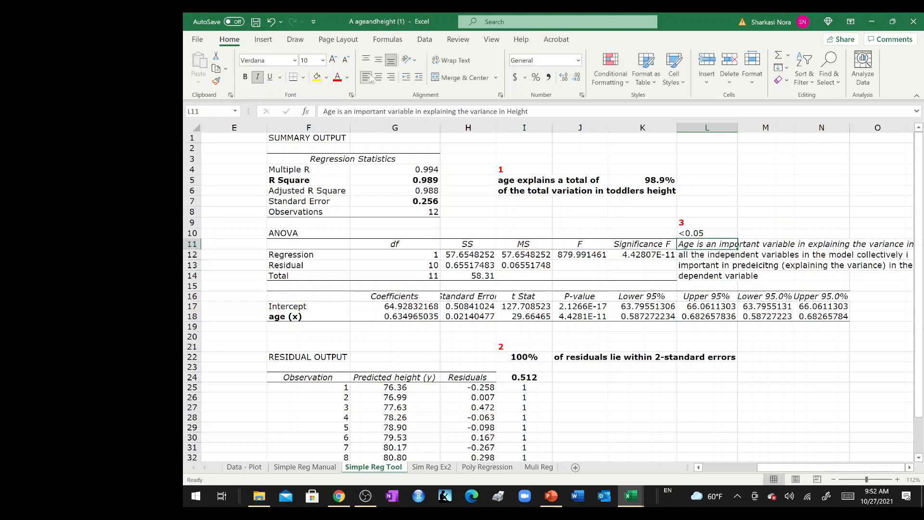
scroll(889, 298, right, 2)
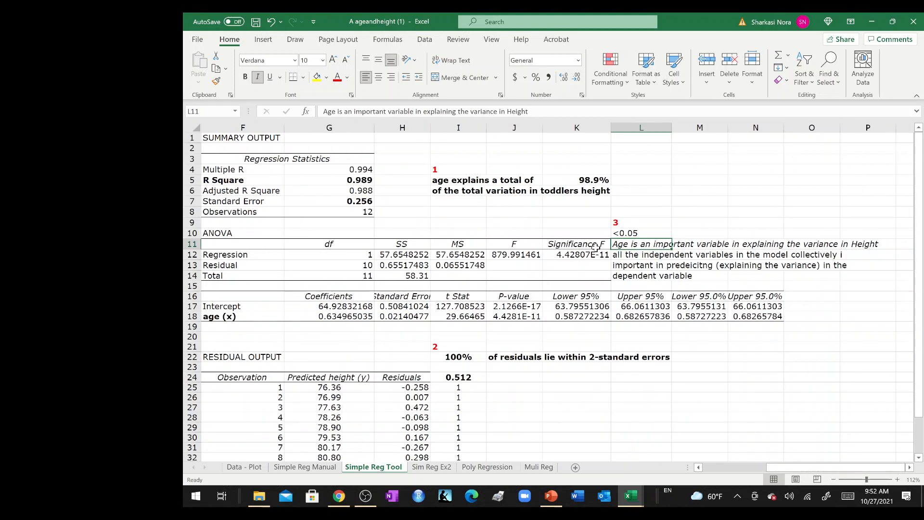
drag(596, 246, 597, 260)
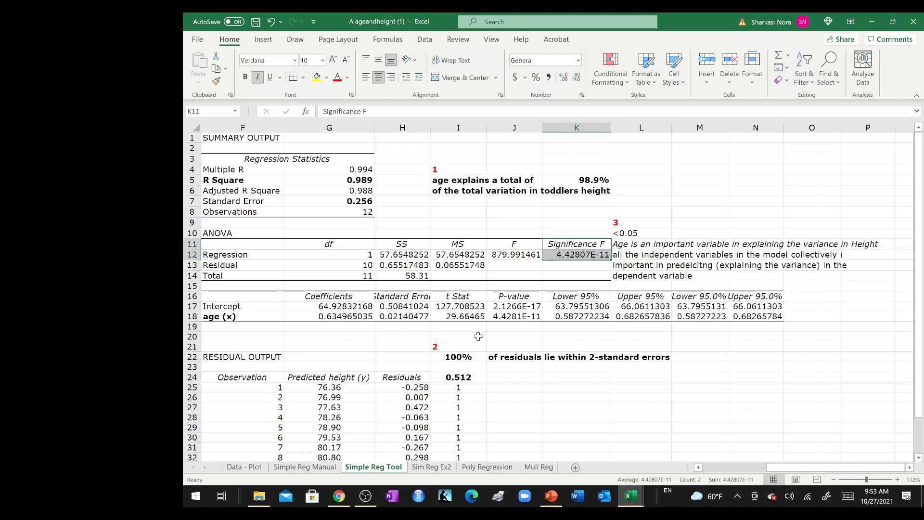
scroll(477, 337, left, 1)
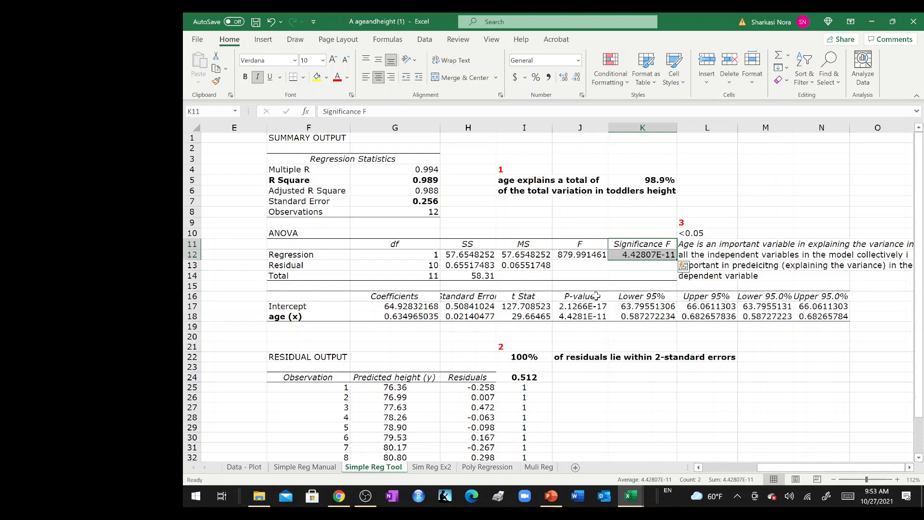
Step: Start the fourth note beside the residual output with 4 in L25 and "Normality Assumption of Residuals" in M25
scroll(596, 296, down, 3)
scroll(596, 295, up, 1)
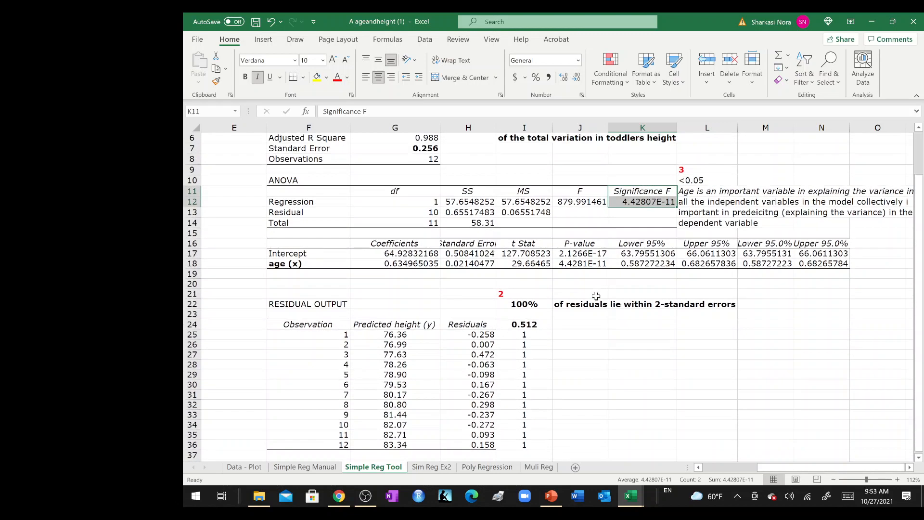
scroll(596, 296, right, 1)
scroll(596, 296, right, 1)
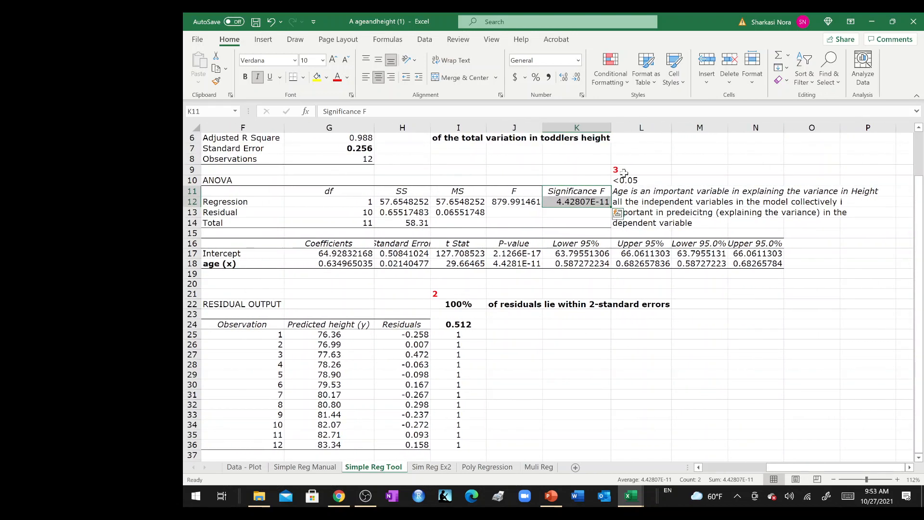
drag(625, 171, 621, 343)
click(624, 333)
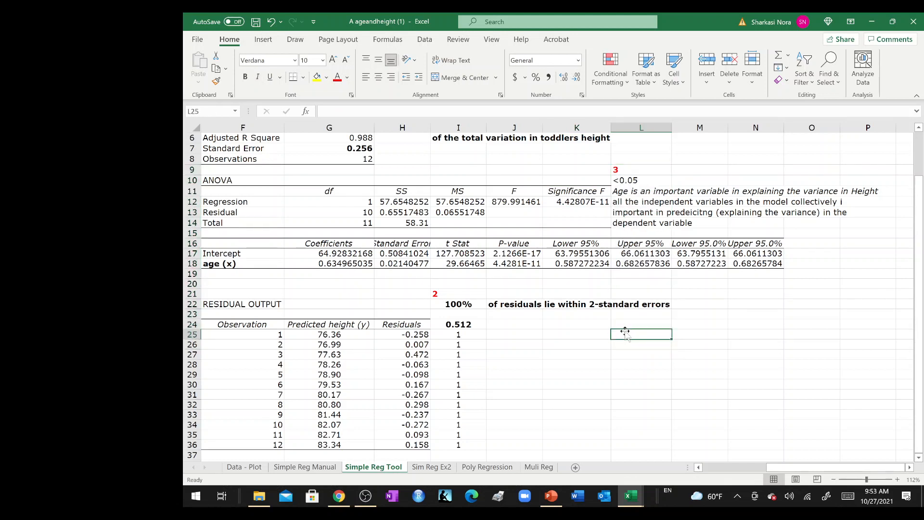
text(4)
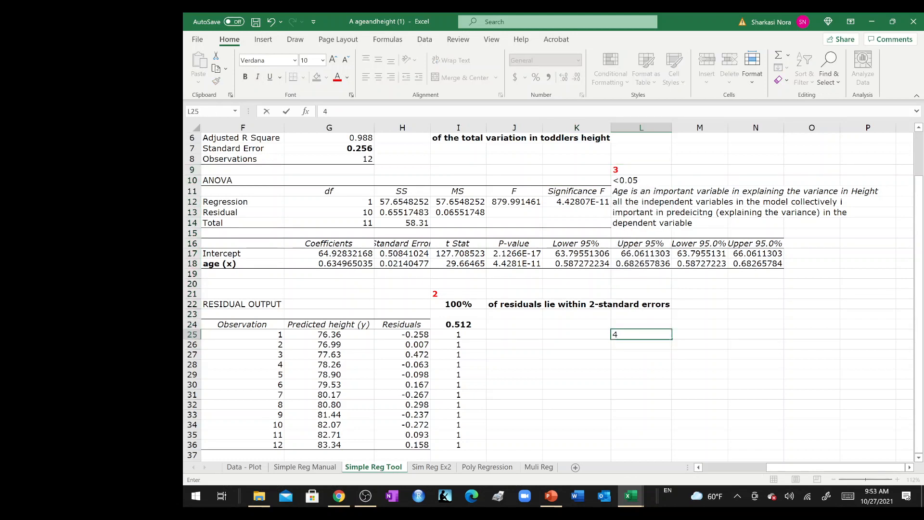
key(Tab)
text(Noram)
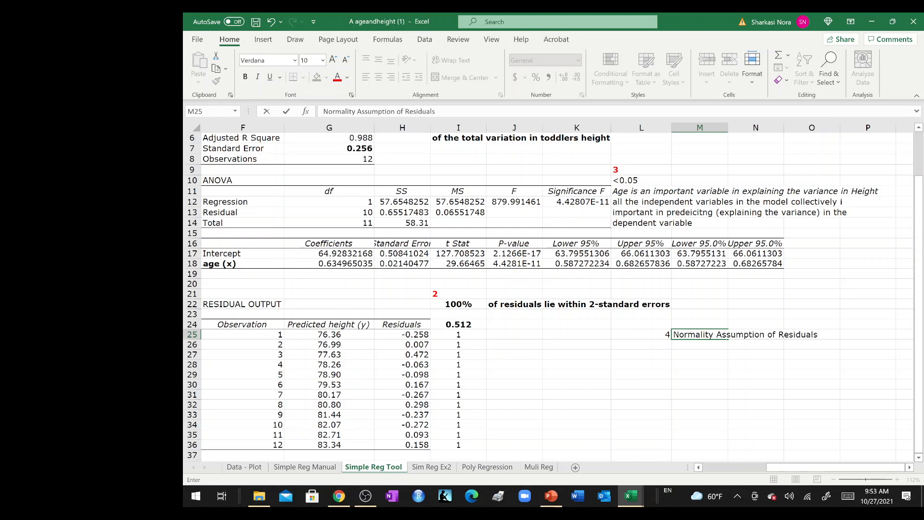
key(Return)
Step: Format the number label 4 in L25 as left-aligned, bold and red
click(663, 334)
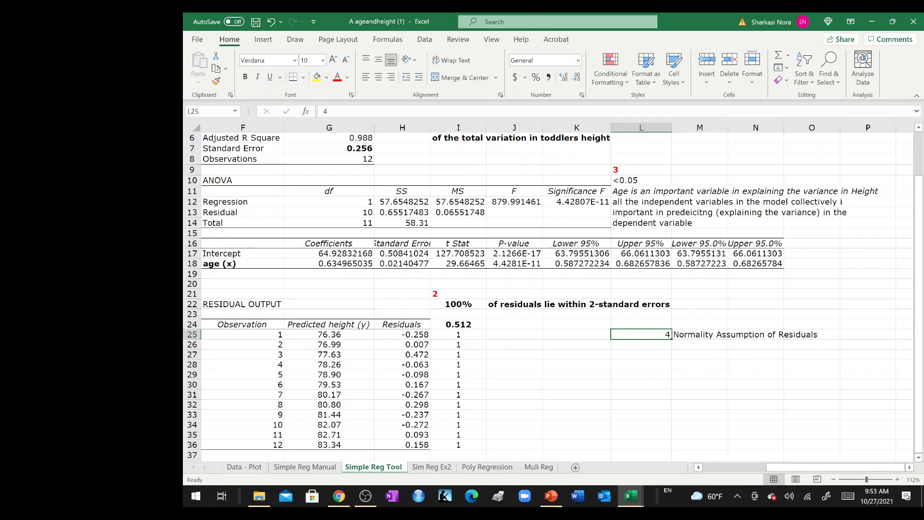
click(365, 77)
click(338, 77)
key(ctrl+b)
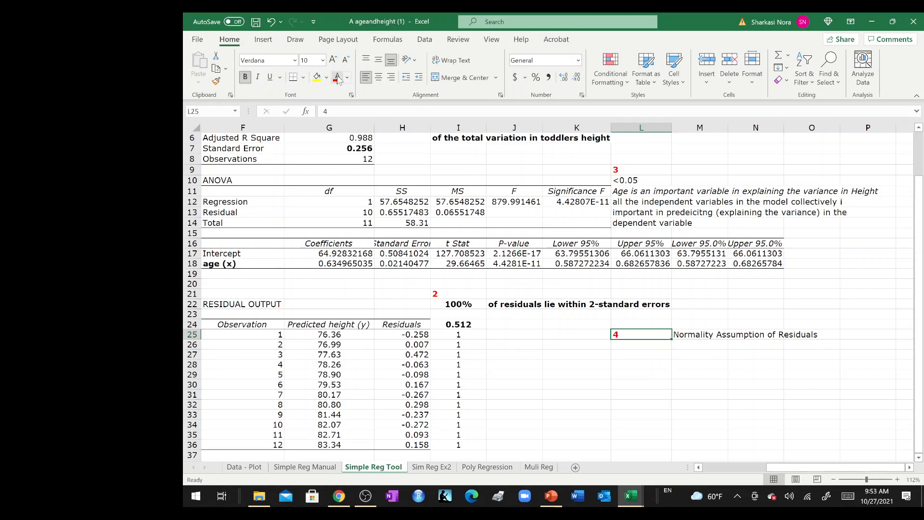
Step: Enter the labels Skewness in L27 and Kurtosis in L28 under the normality heading
click(648, 355)
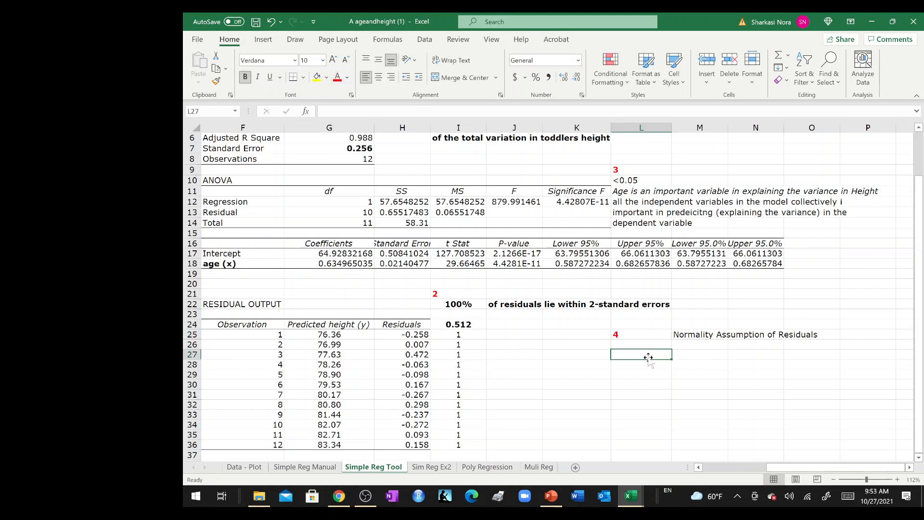
text(Skewness)
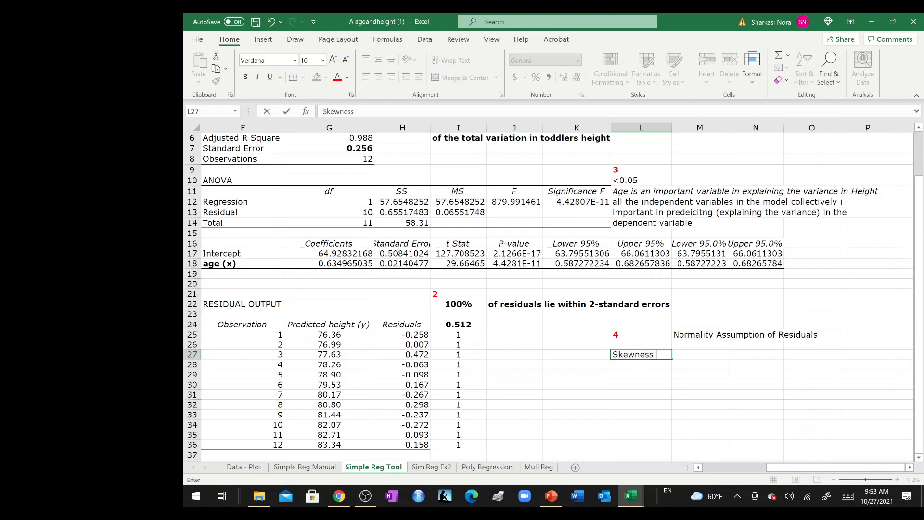
key(Return)
text(Kurtosis)
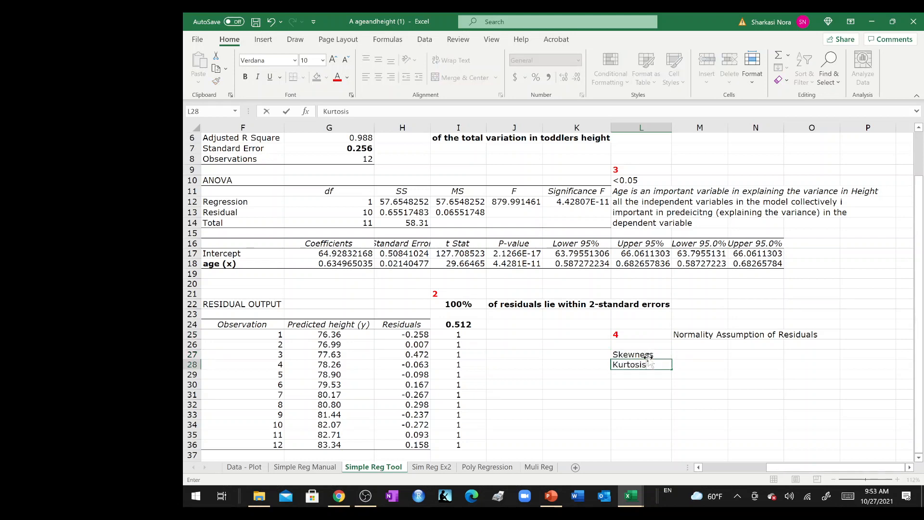
key(Return)
click(691, 352)
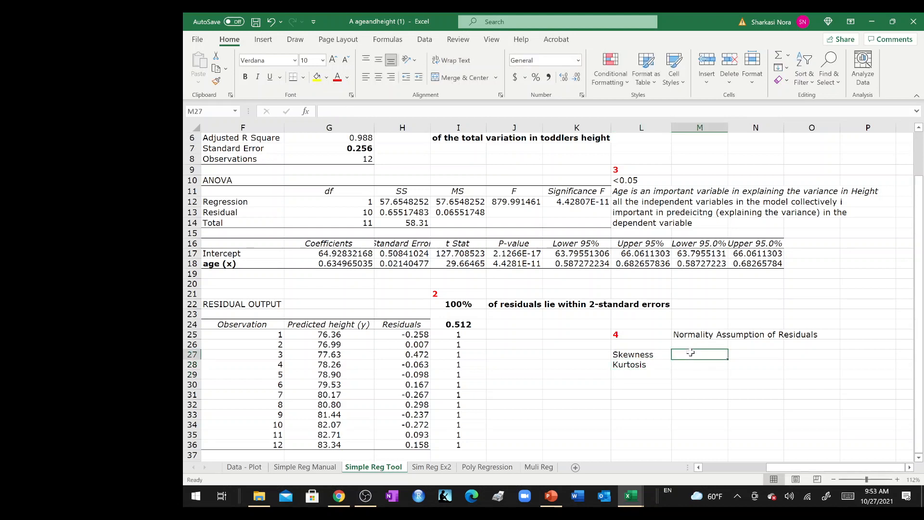
Step: Calculate the skewness of the residuals in M27 with =SKEW(H25:H36)
text(=)
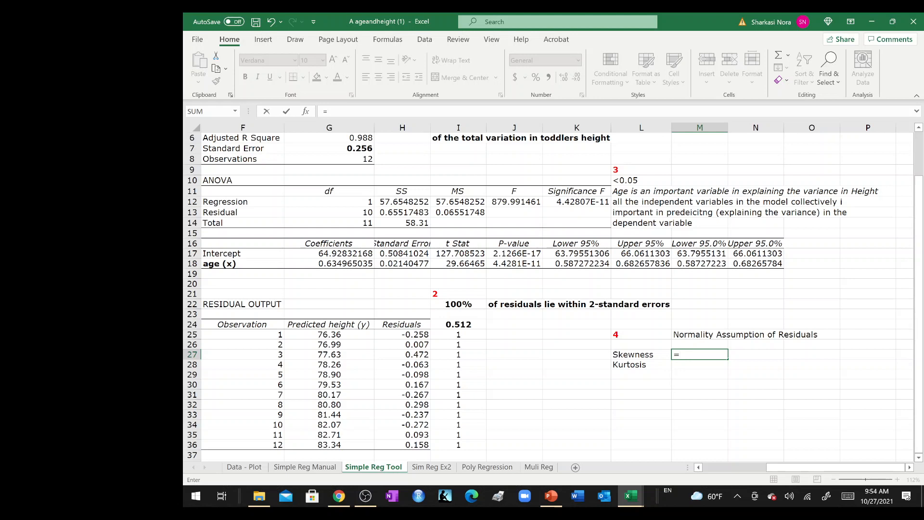
text(sk)
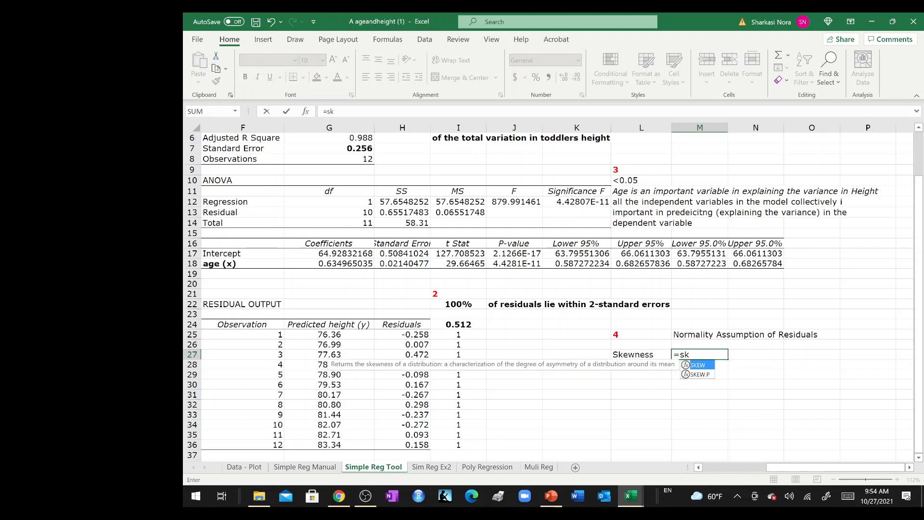
double_click(712, 367)
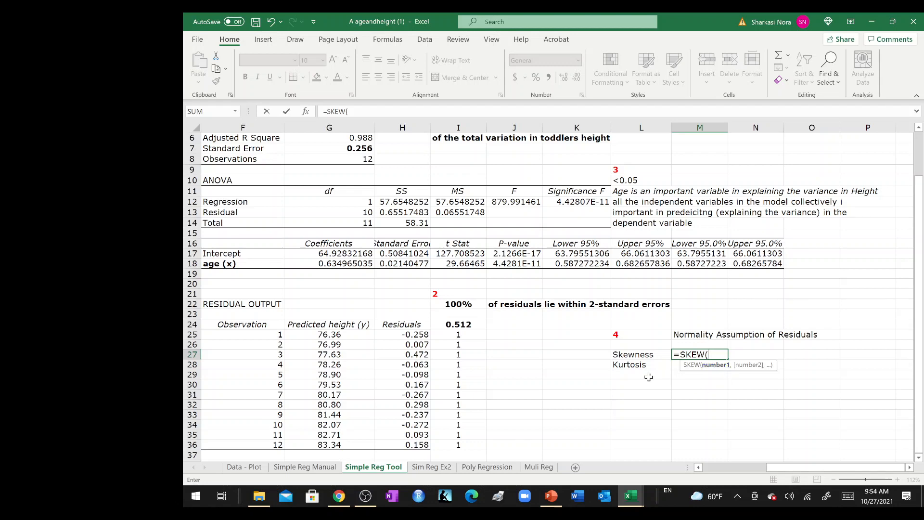
scroll(648, 377, left, 3)
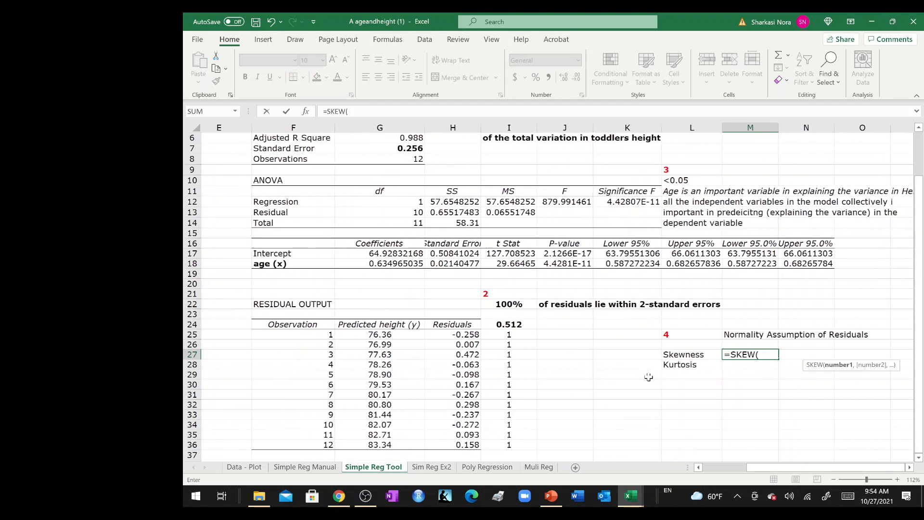
scroll(648, 377, left, 1)
drag(482, 337, 473, 444)
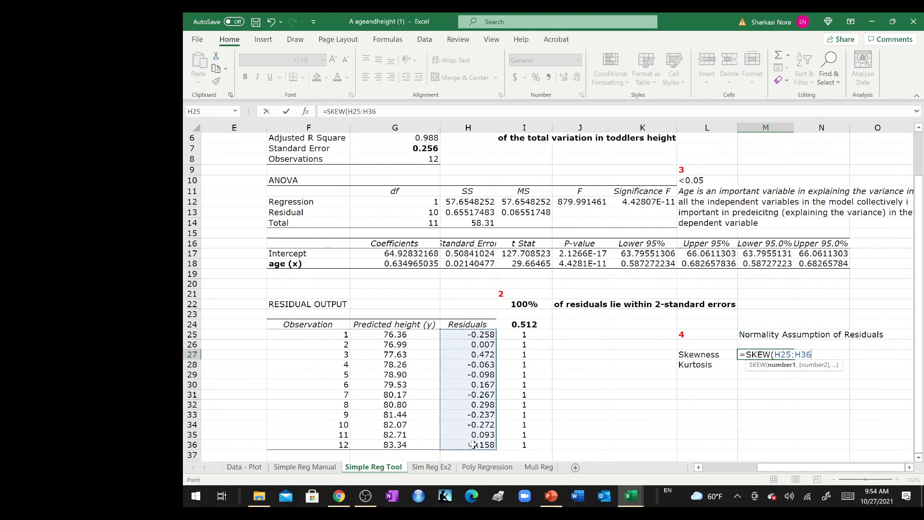
text())
key(Return)
Step: Calculate the kurtosis of the residuals in M28 with =KURT(H25:H36)
text(=k)
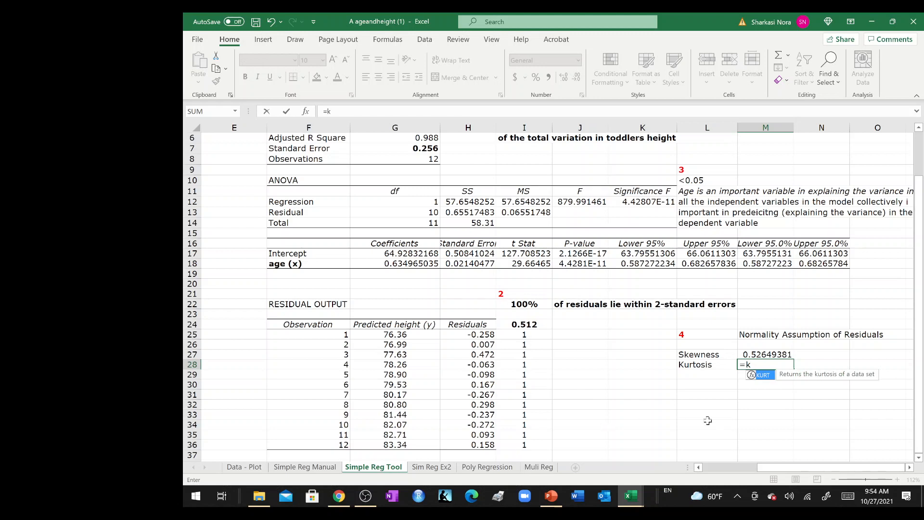
double_click(765, 375)
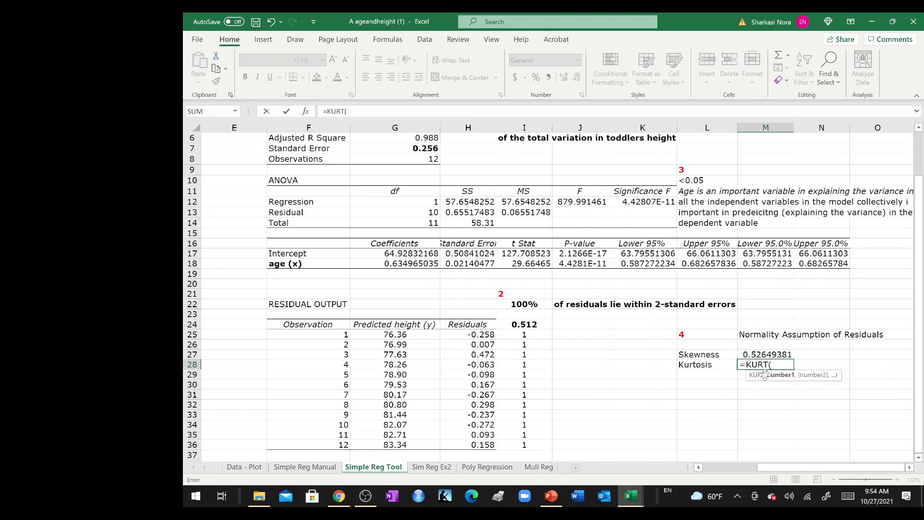
drag(484, 335, 479, 444)
text())
key(Return)
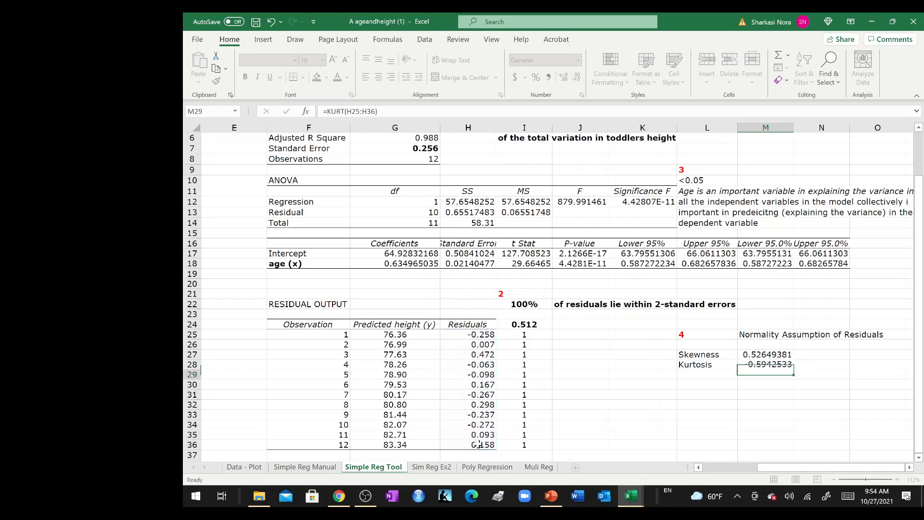
Step: Format the skewness and kurtosis values in M27:M28 to three decimal places and centre them
drag(767, 356, 767, 366)
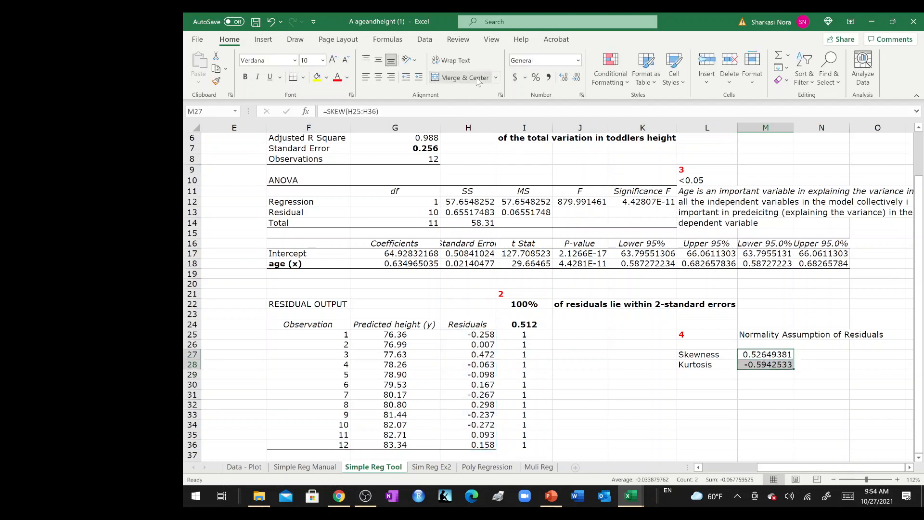
click(576, 78)
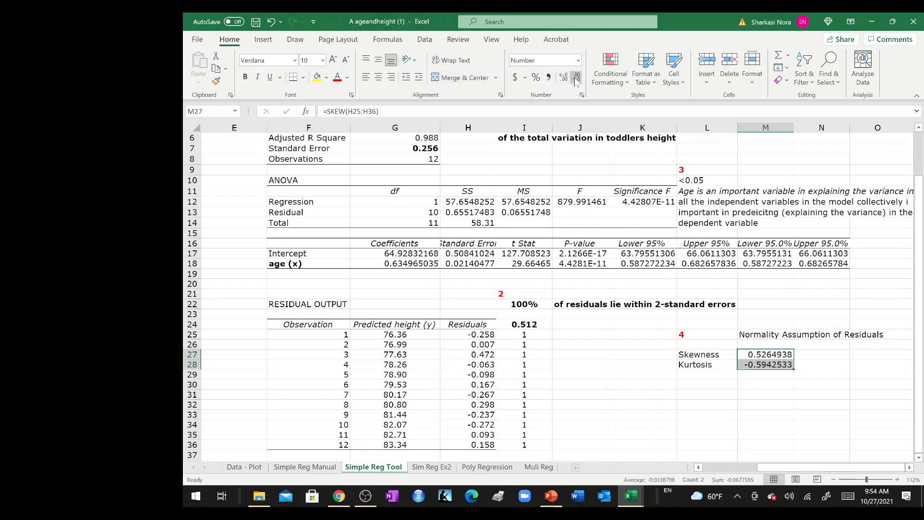
click(576, 78)
click(576, 78)
click(576, 78)
click(576, 78)
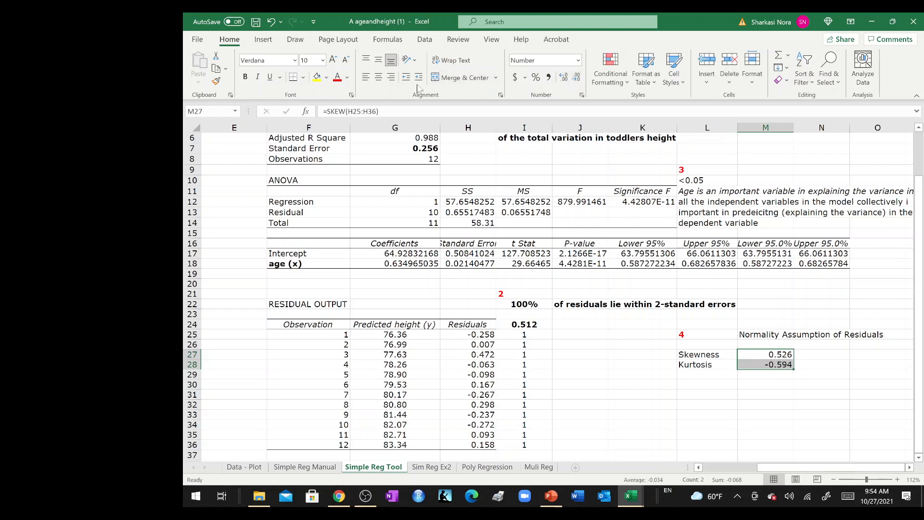
click(378, 78)
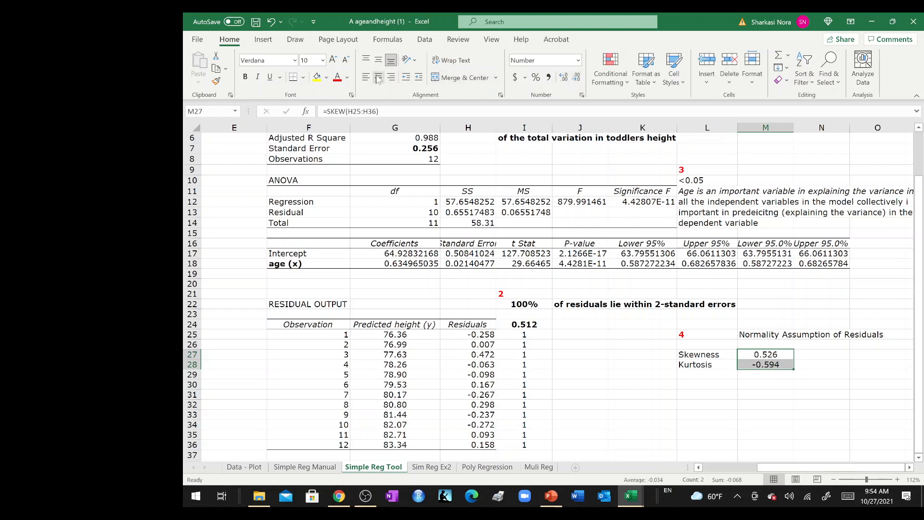
click(729, 391)
Step: Switch to the Module III - A presentation in PowerPoint and search it for "skewness"
scroll(732, 390, down, 2)
scroll(732, 391, down, 3)
scroll(732, 391, right, 2)
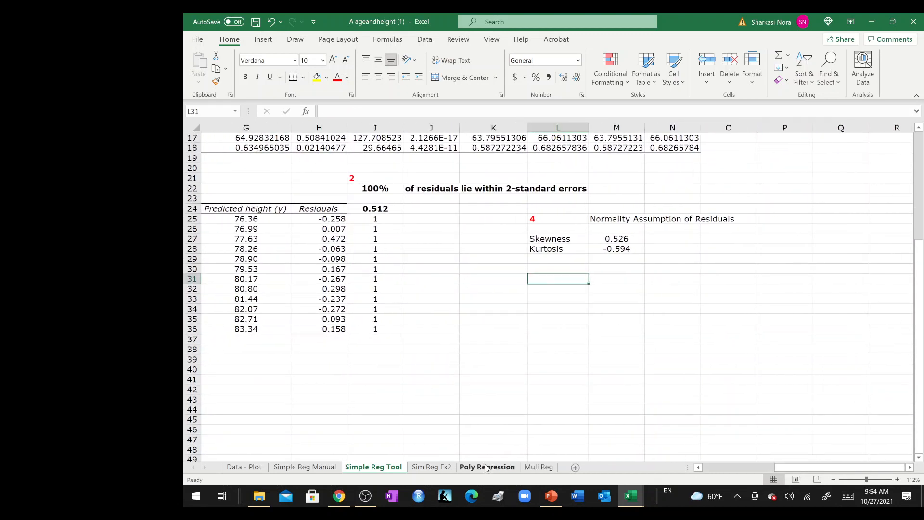
click(562, 499)
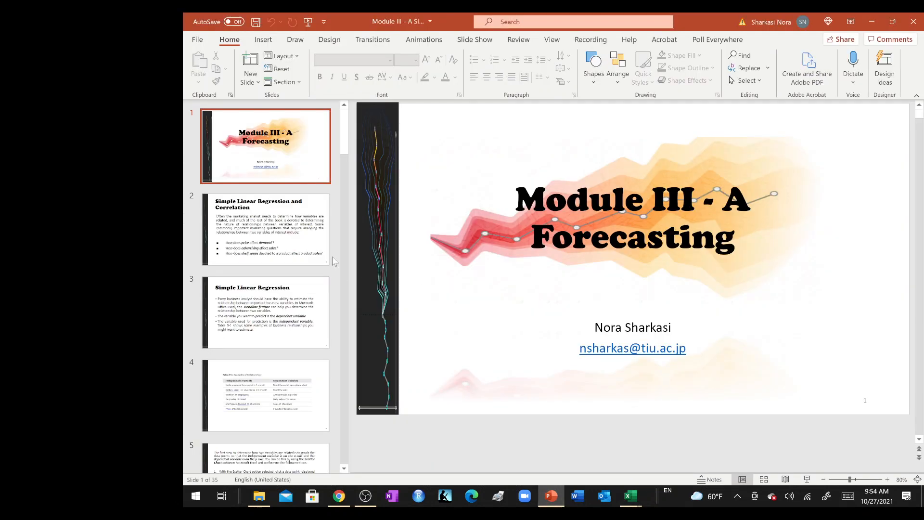
key(ctrl+f)
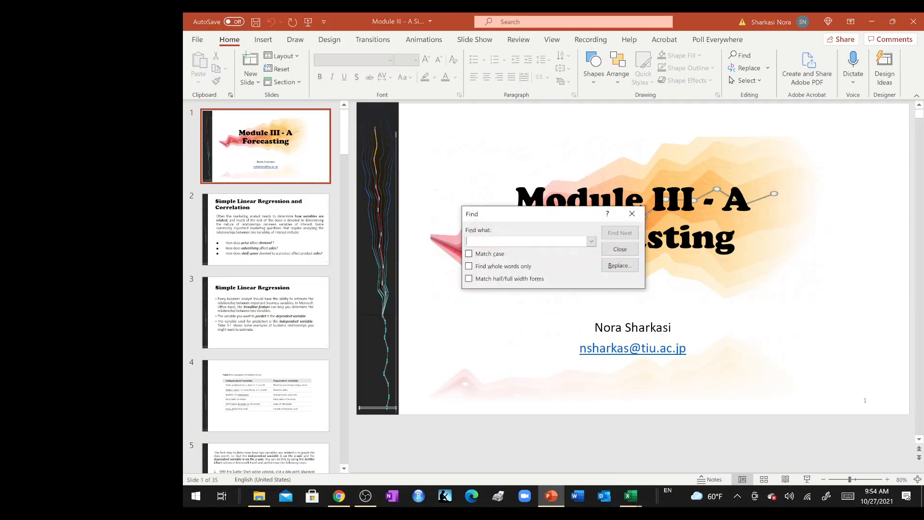
text(skewnes)
key(Return)
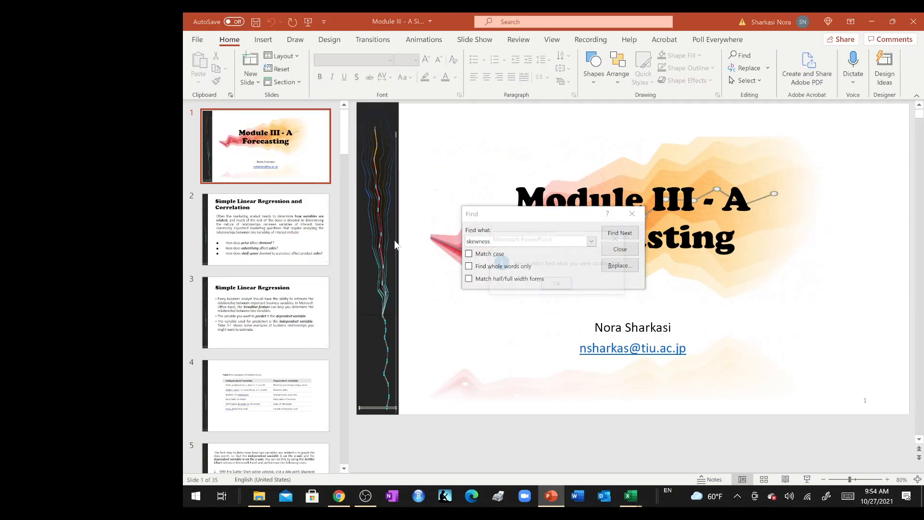
click(557, 284)
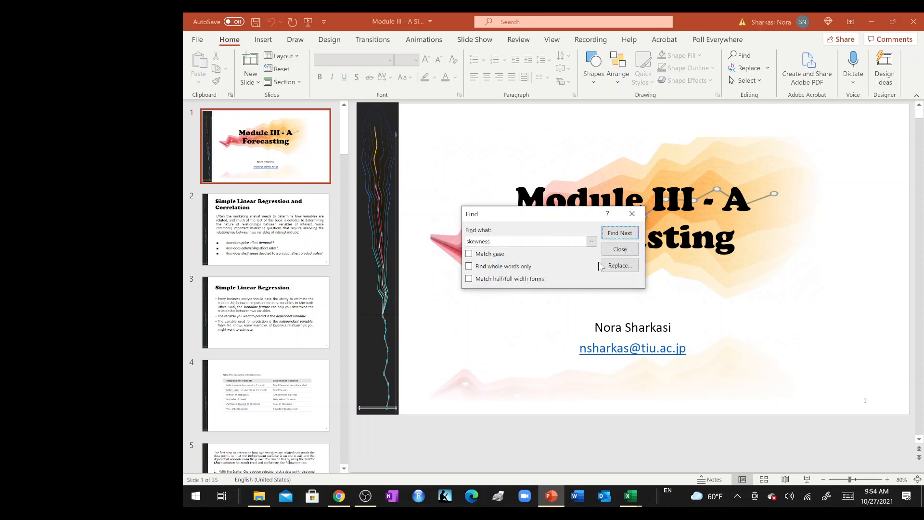
Step: Shorten the presentation search term to "skew" and search again
key(ctrl+a)
key(BackSpace)
key(ctrl+z)
key(BackSpace)
key(Return)
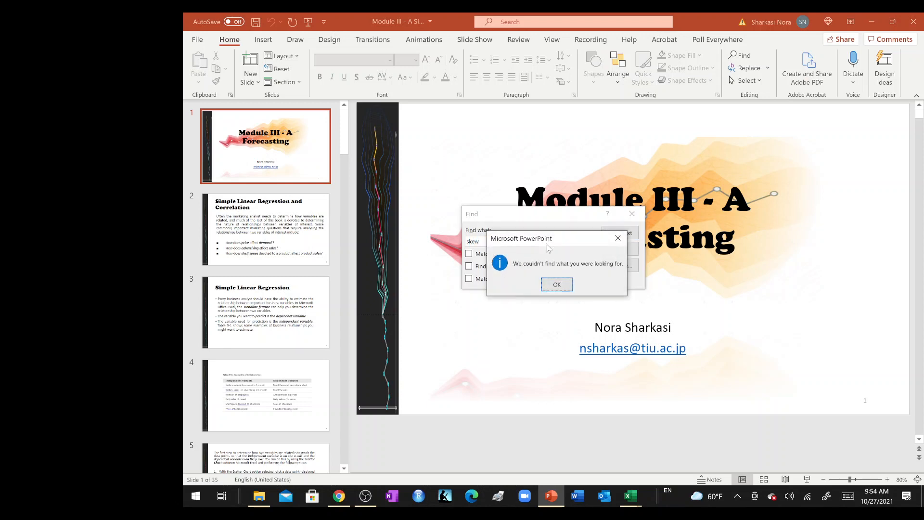
click(567, 285)
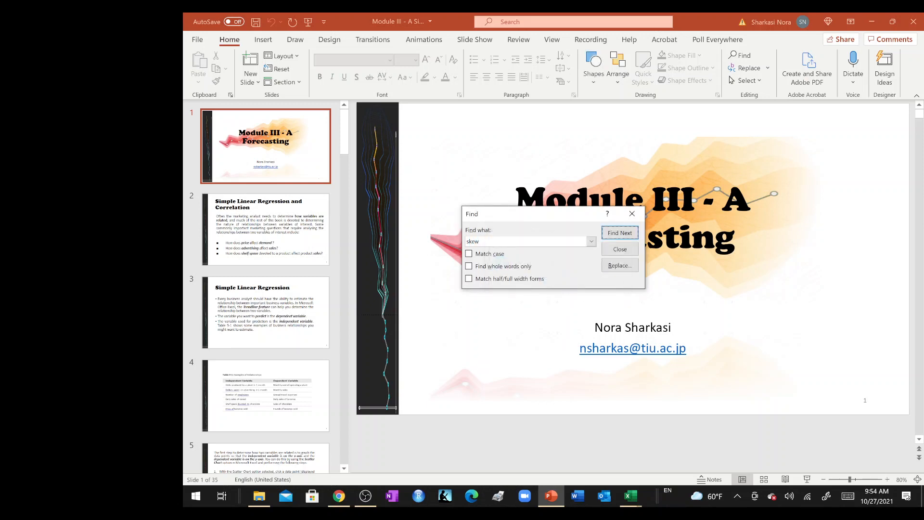
Step: Close the search and browse the slides around slide 17 for skewness and kurtosis reference material
click(632, 213)
drag(344, 139, 352, 281)
click(302, 274)
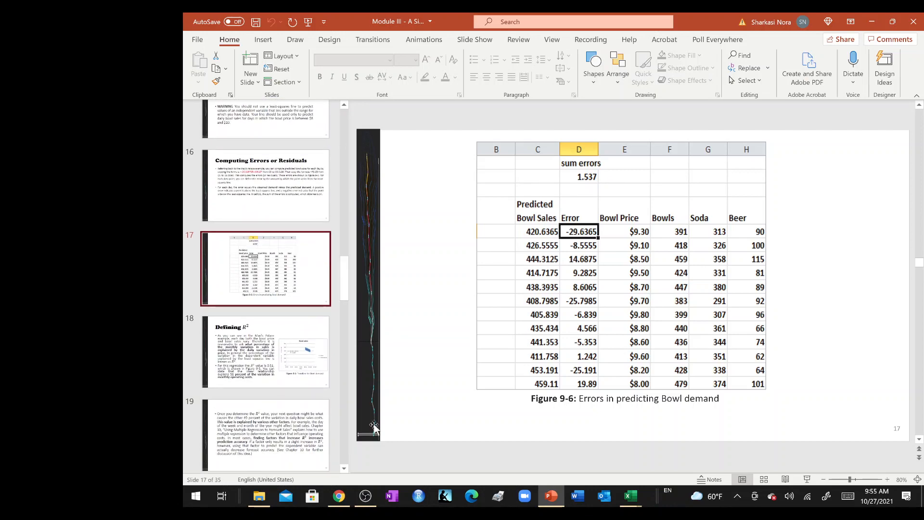
Step: Switch to the Moodle course page in Chrome, download Excel - MaoPalace from Linear Regression Analysis and open the workbook
click(342, 497)
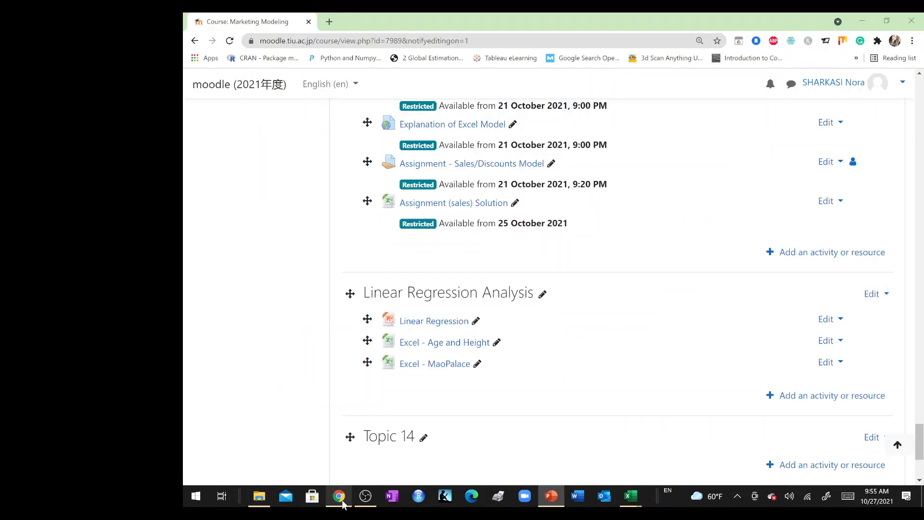
click(454, 367)
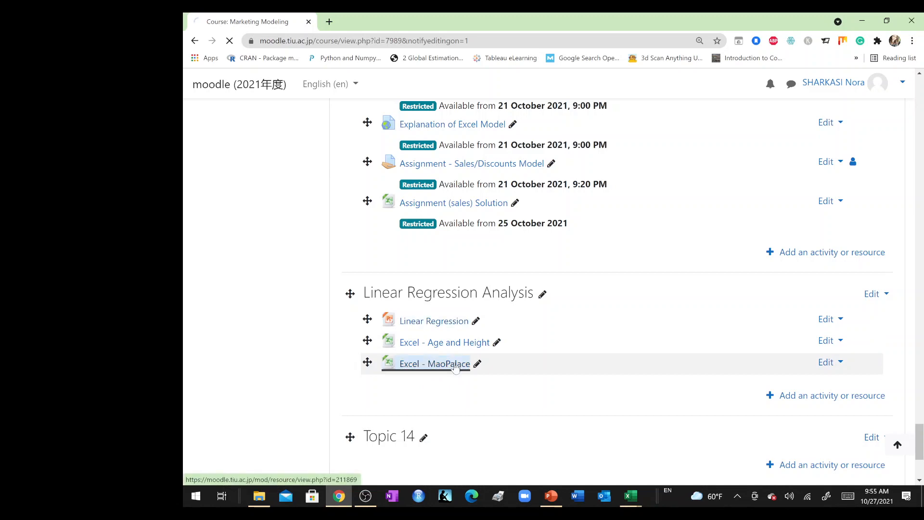
click(262, 469)
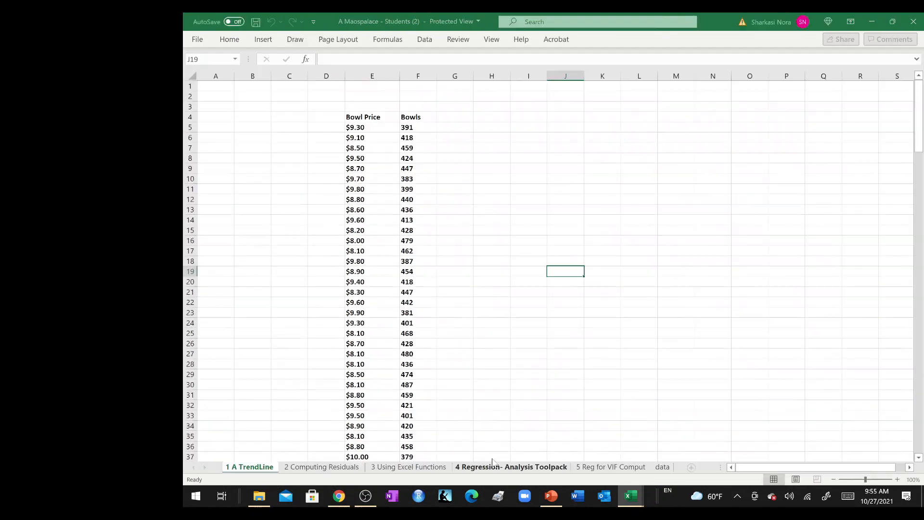
Step: Look through the sheets 4 Regression- Analysis Toolpack, 3 Using Excel Functions and 2 Computing Residuals for the skewness and kurtosis limits
right_click(465, 470)
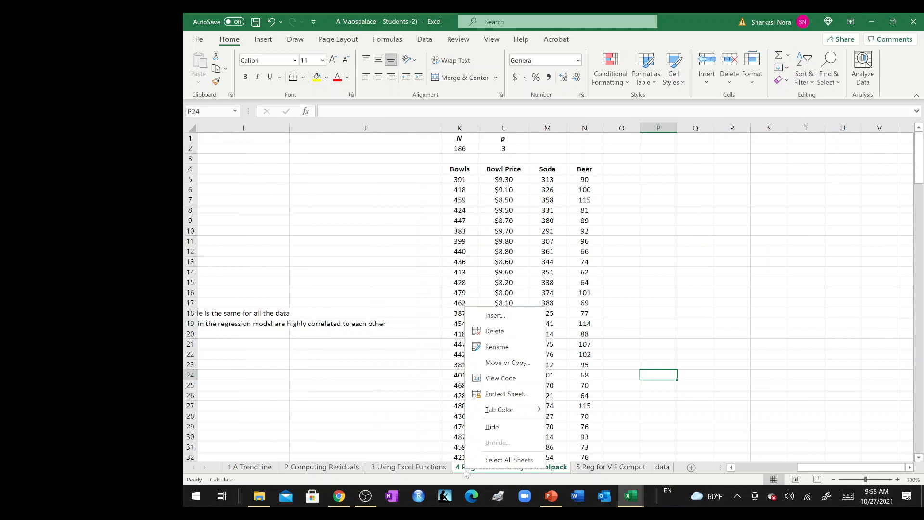
click(432, 475)
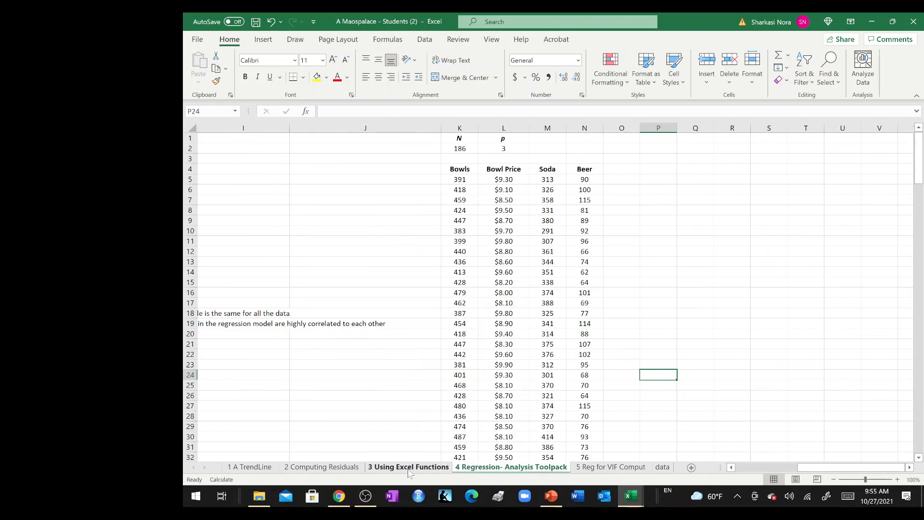
click(409, 469)
scroll(414, 395, left, 5)
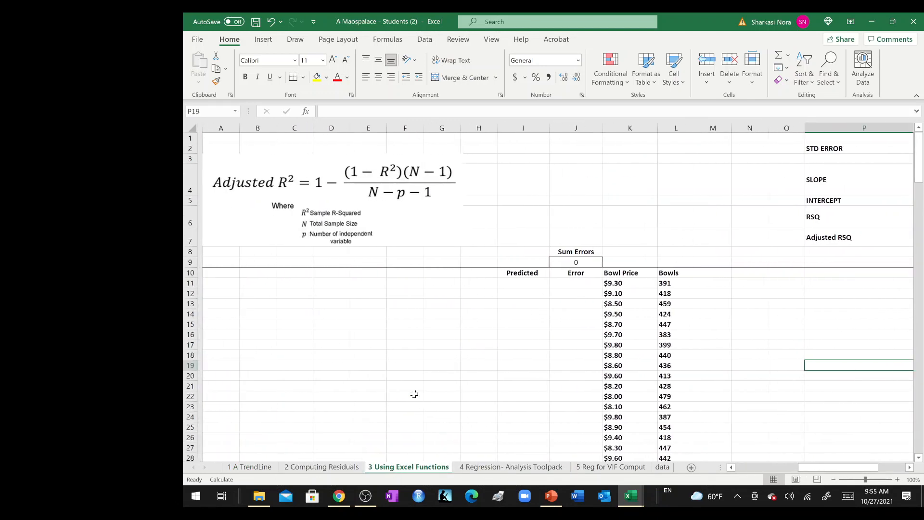
scroll(415, 394, right, 3)
scroll(414, 395, right, 3)
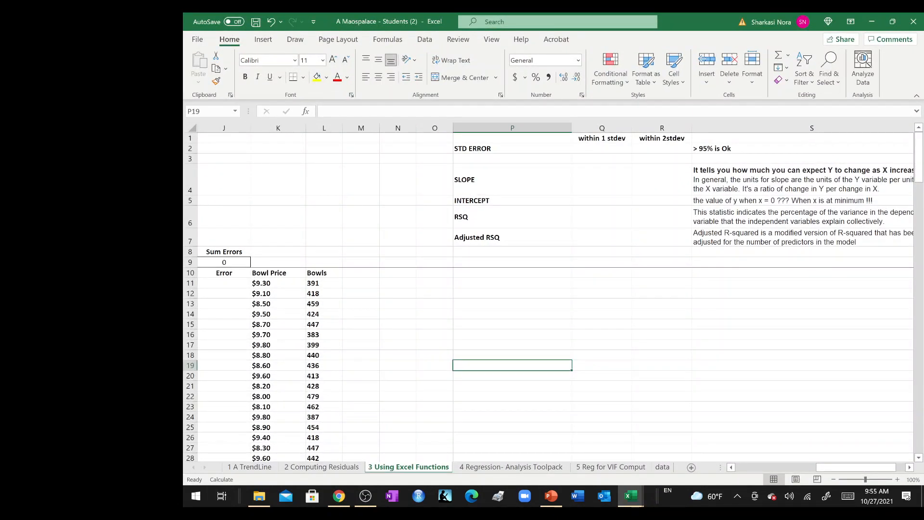
click(328, 468)
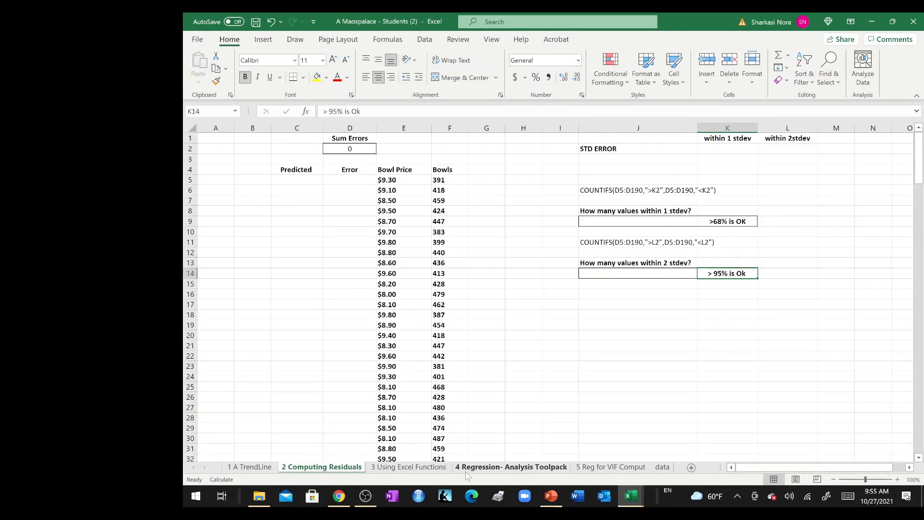
Step: Copy the picture of kurtosis and skewness limits by sample size from the 4 Regression- Analysis Toolpack sheet
click(487, 469)
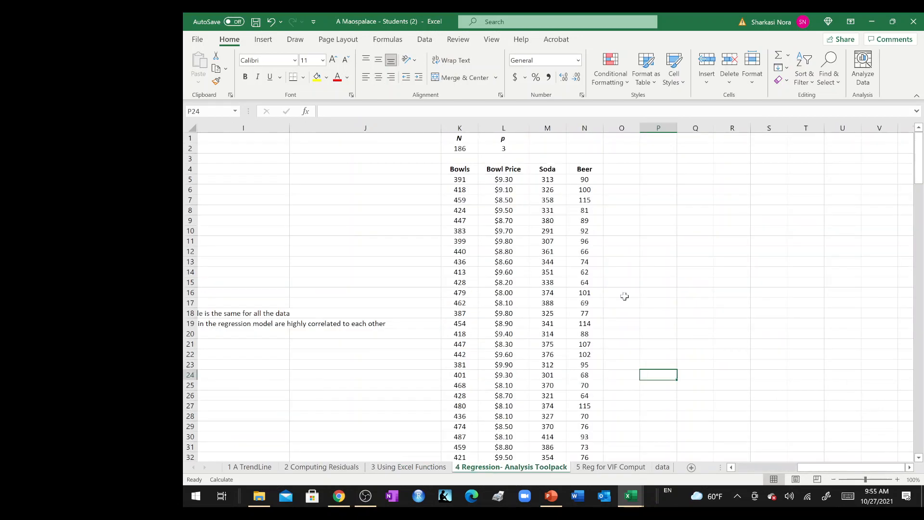
scroll(624, 296, left, 10)
click(431, 204)
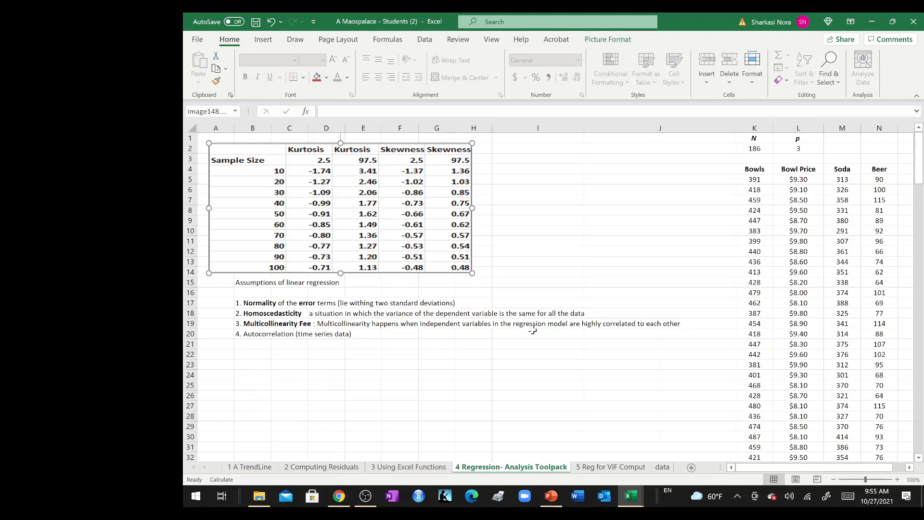
key(ctrl+c)
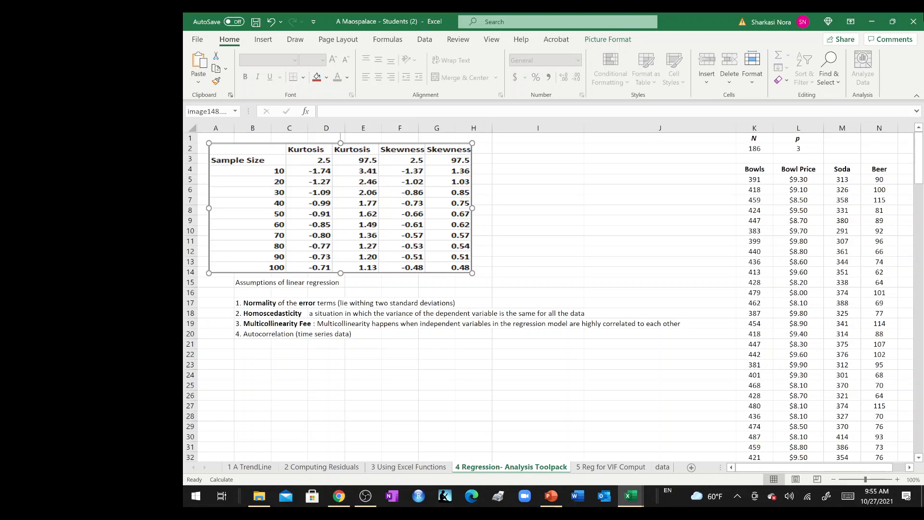
Step: Return to the age and height workbook and paste the limits picture at Q14 on the Simple Reg Tool sheet
click(871, 21)
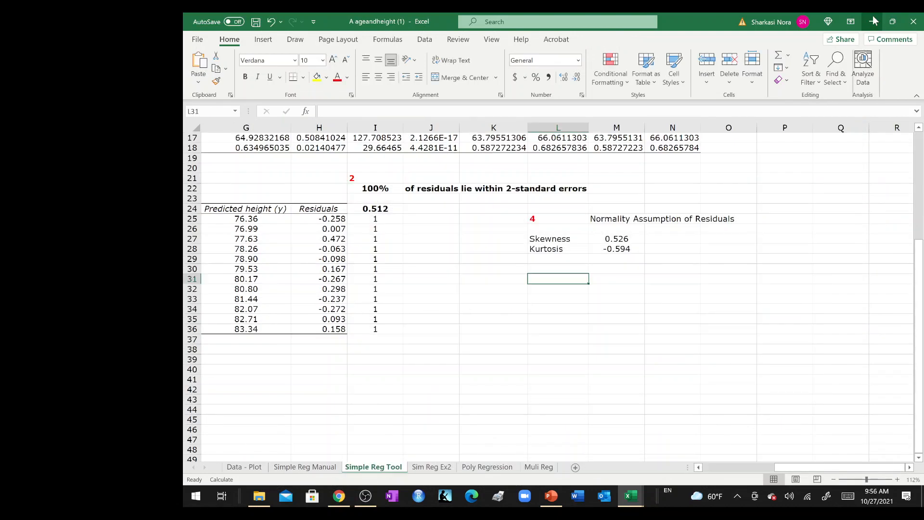
click(797, 227)
scroll(797, 227, up, 2)
scroll(797, 226, right, 2)
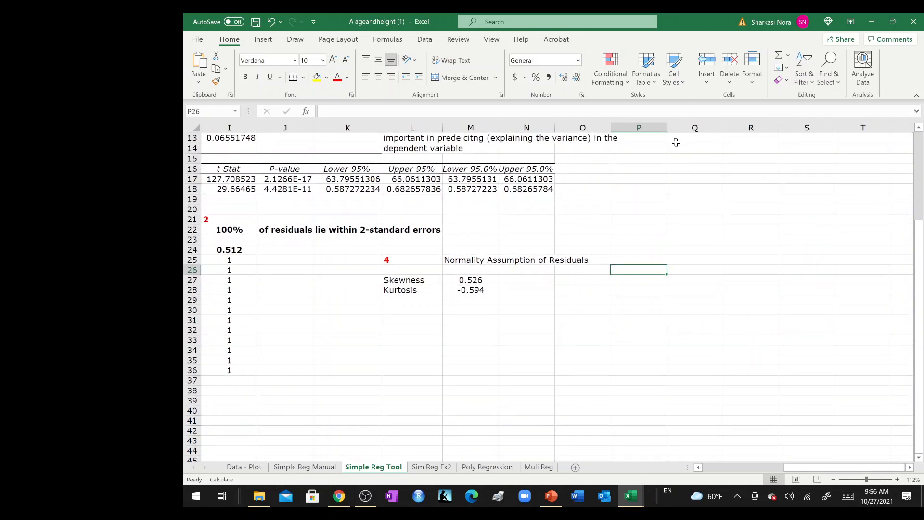
click(683, 146)
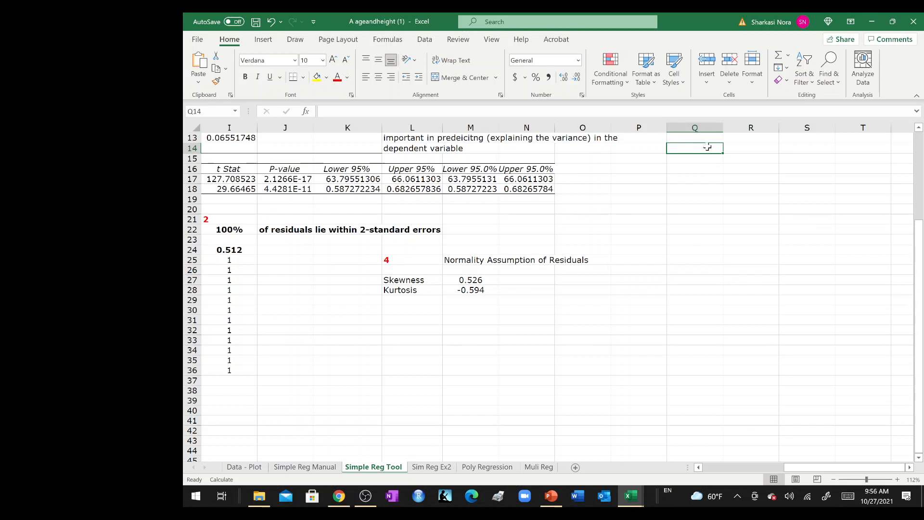
key(ctrl+v)
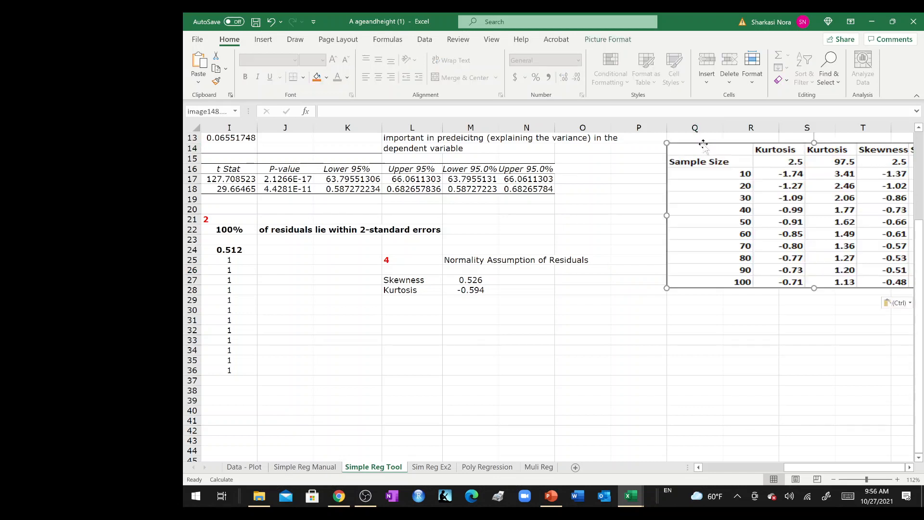
Step: Move the limits picture beside the residual normality results, with its upper corner at P25
drag(707, 146, 647, 256)
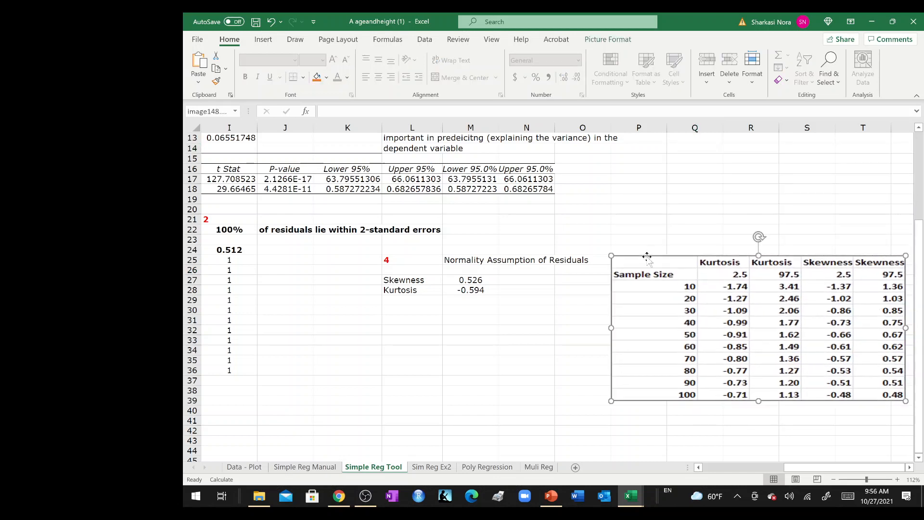
scroll(647, 256, down, 2)
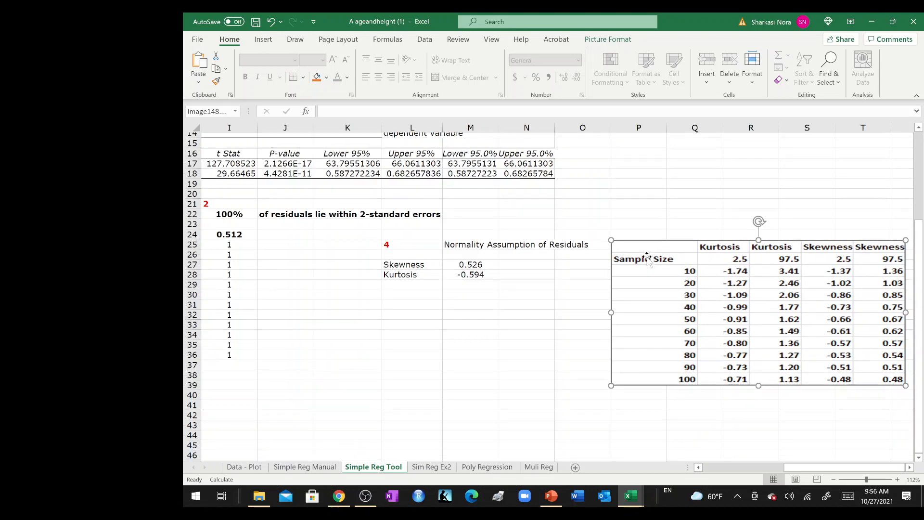
scroll(647, 257, right, 1)
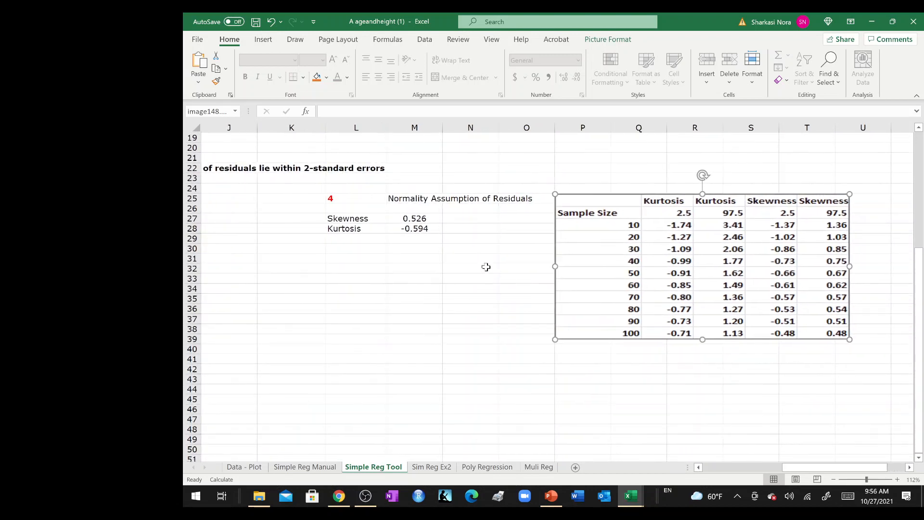
Step: Compare the residuals' skewness and kurtosis values with the sample-size limits in the pasted picture
click(408, 217)
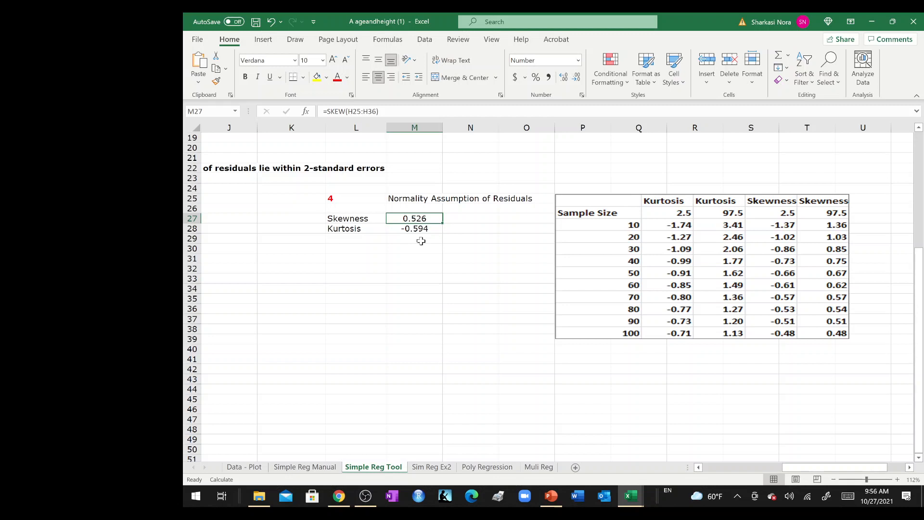
click(354, 221)
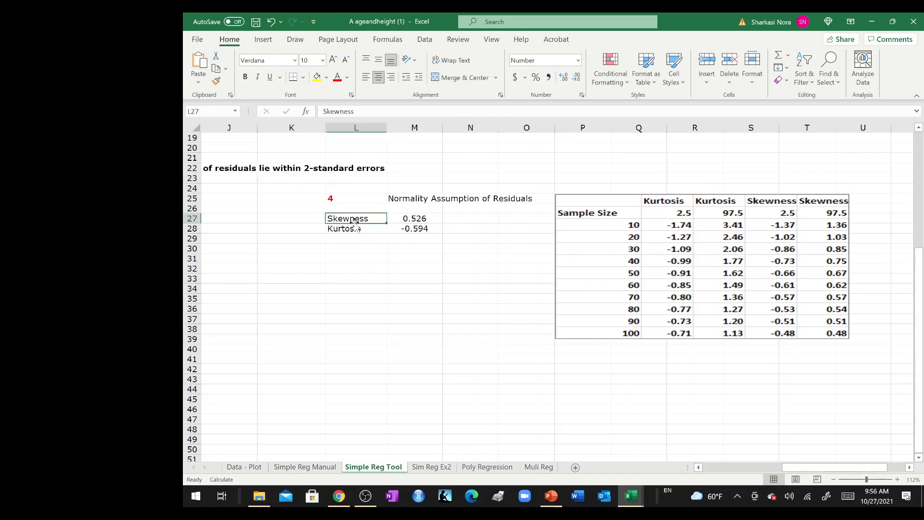
click(364, 231)
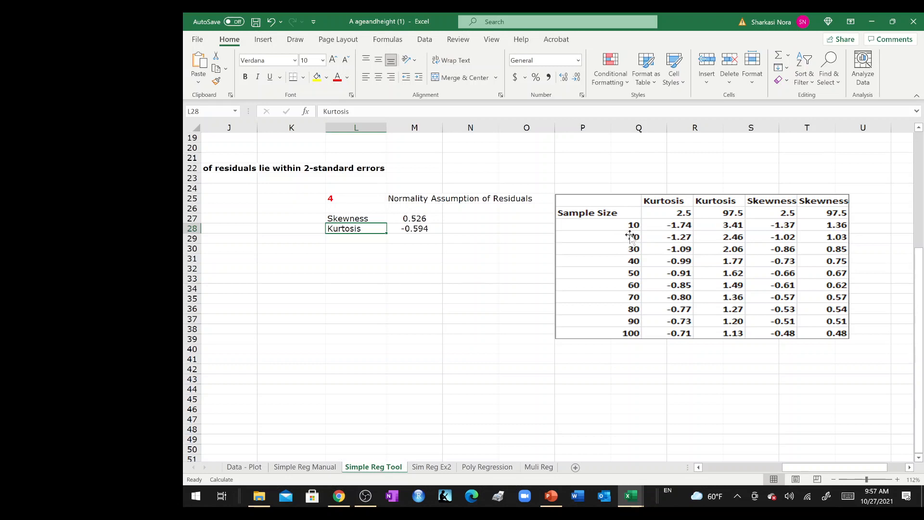
click(415, 249)
Step: Add item number 5, left-aligned, in L31 and label it Homoscedasticity in M31
scroll(414, 249, left, 3)
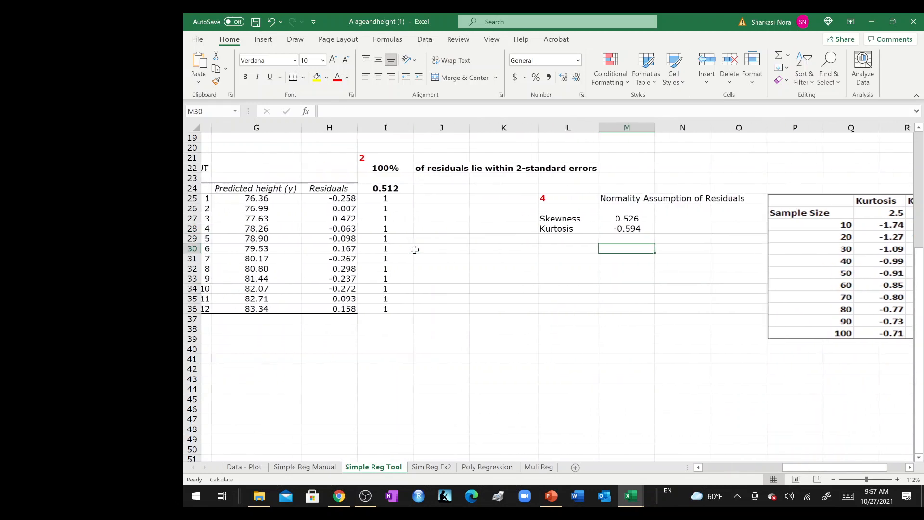
click(541, 261)
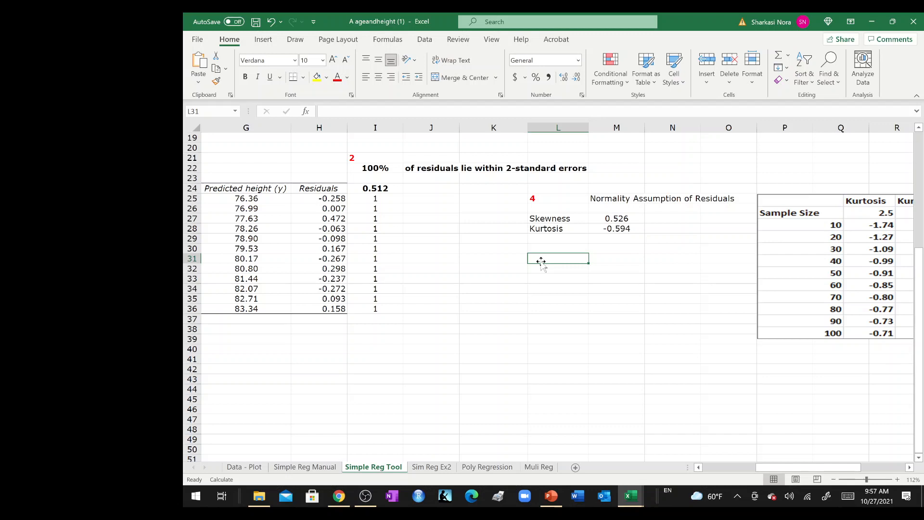
text(5)
key(Return)
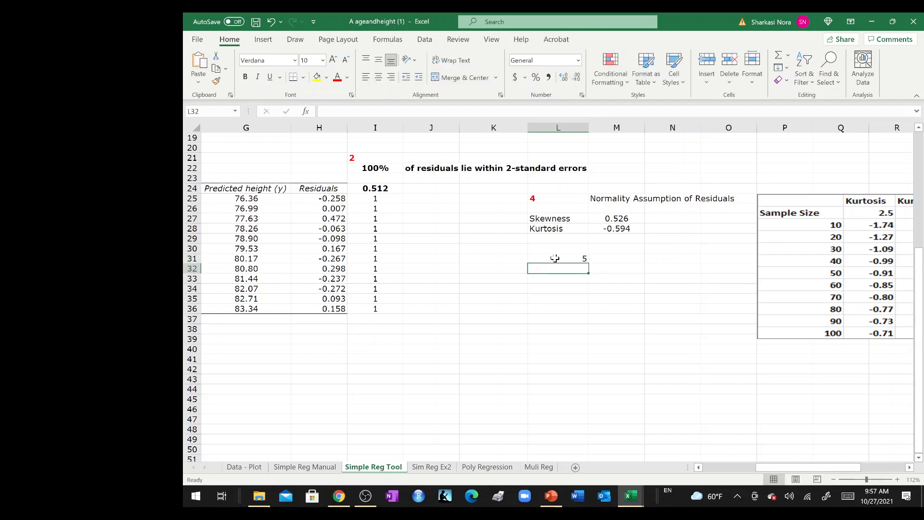
click(555, 258)
click(365, 78)
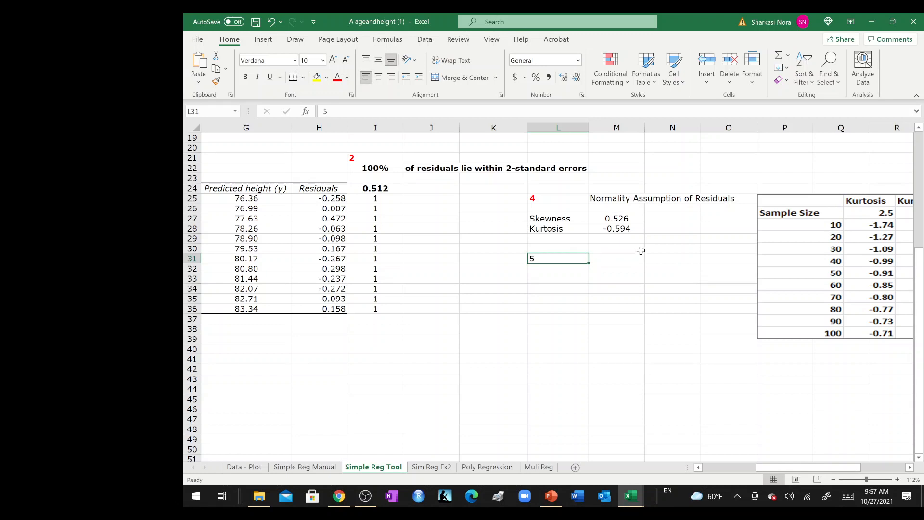
click(617, 256)
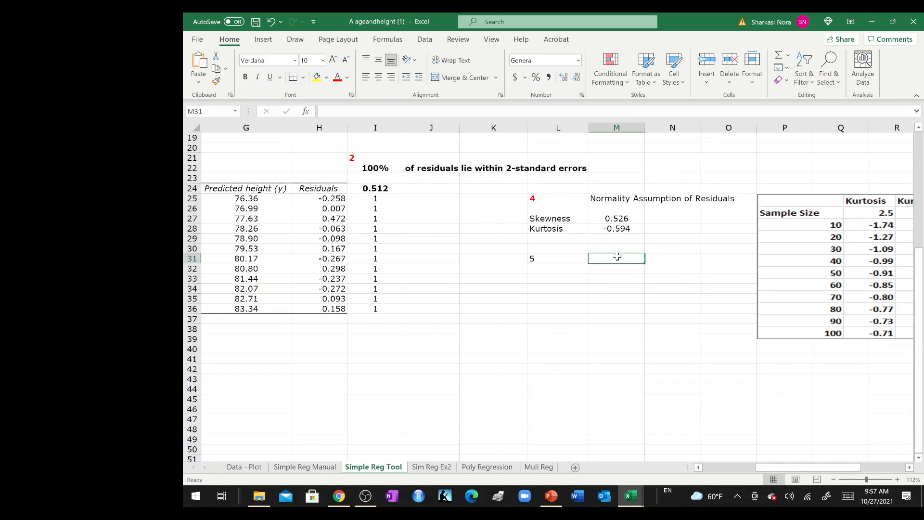
text(H)
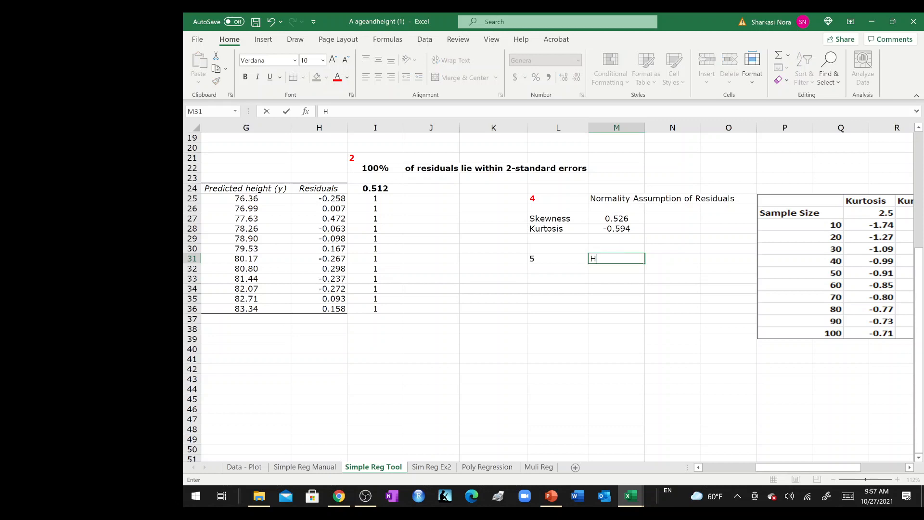
text(omoscedasticity)
key(Return)
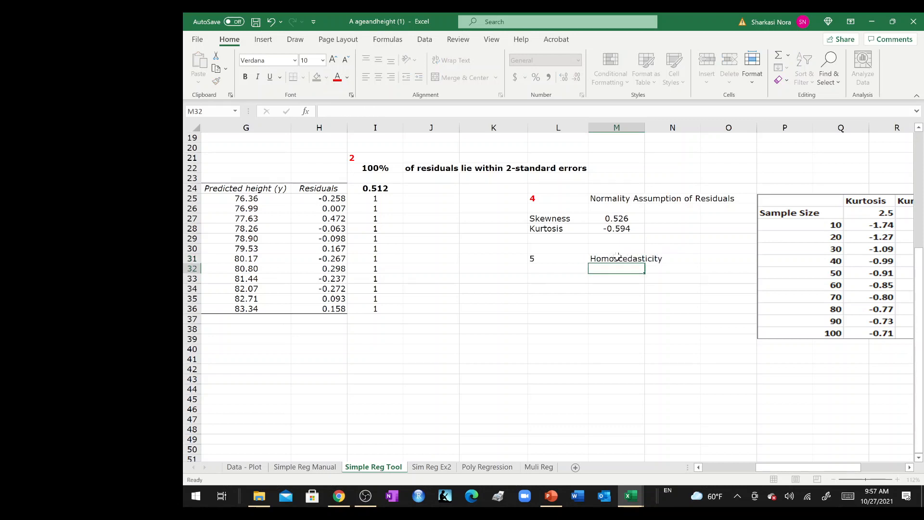
Step: Format the item number 5 in L31 as bold red to match the other item numbers
click(546, 259)
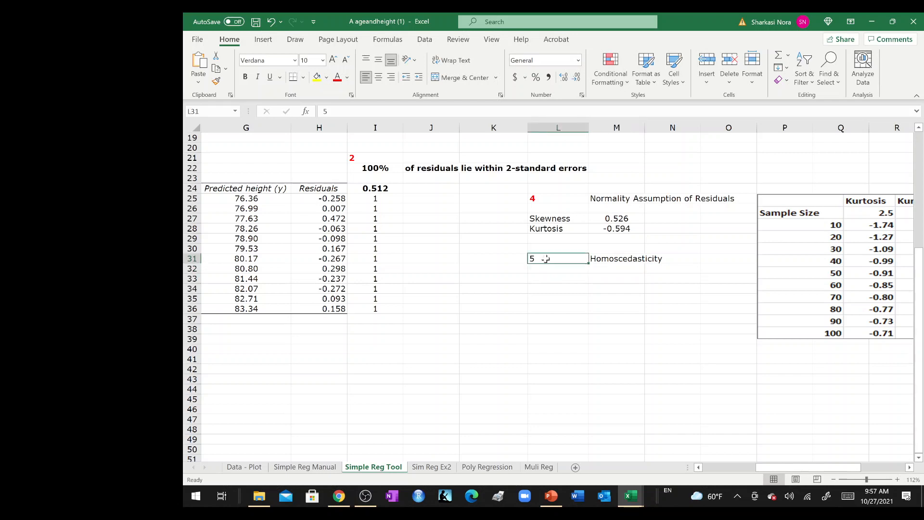
key(ctrl+b)
click(338, 81)
click(574, 303)
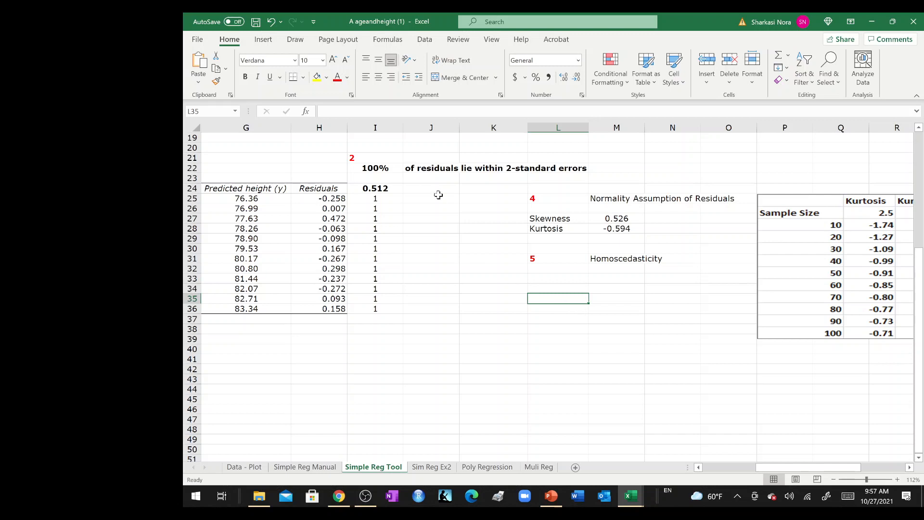
Step: Move the 2-standard-error check block I21:J36 one column over to J21, freeing column I beside the residuals
drag(365, 159, 444, 304)
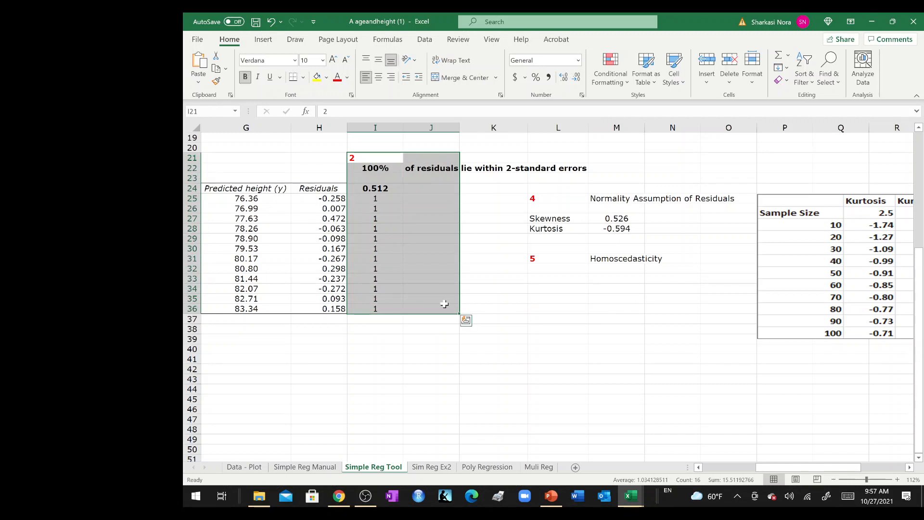
key(ctrl+c)
click(444, 158)
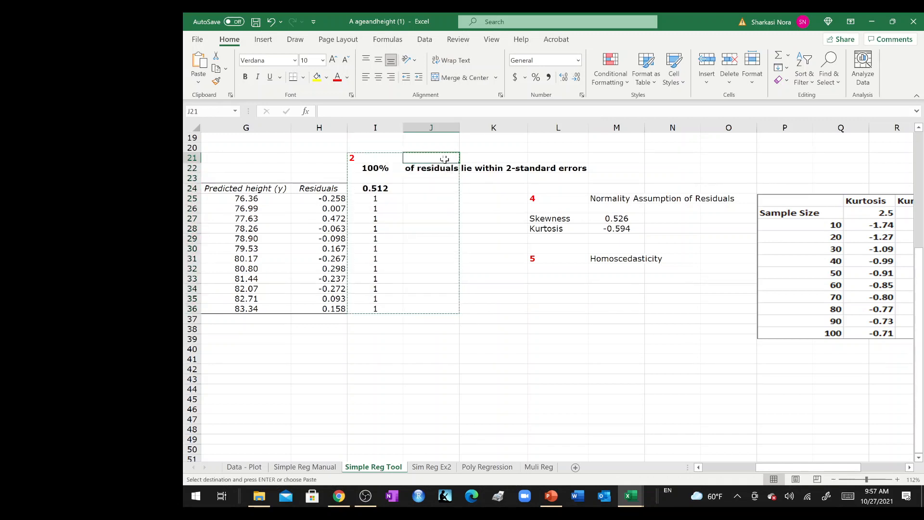
key(ctrl+v)
key(ctrl+q)
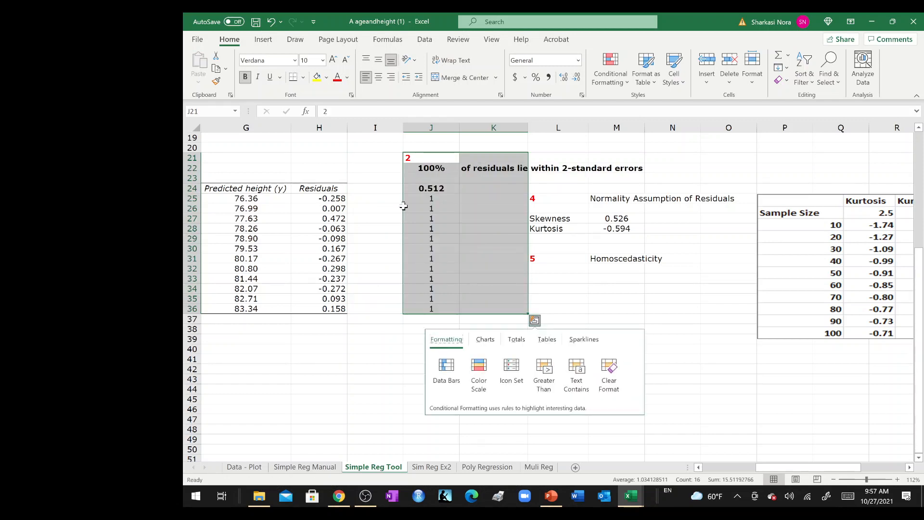
click(364, 191)
click(364, 191)
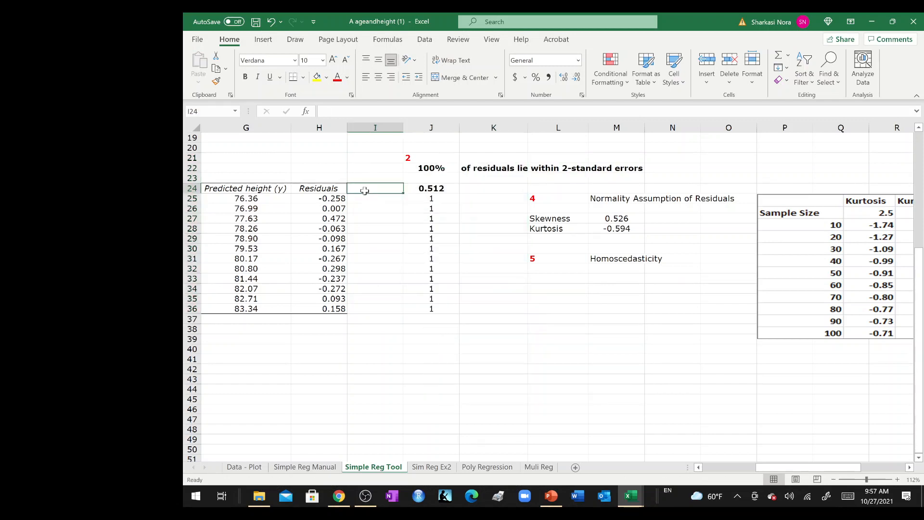
Step: Enter the column header ABS(Resd) in cell I24, beside the Residuals column
text(ABS()
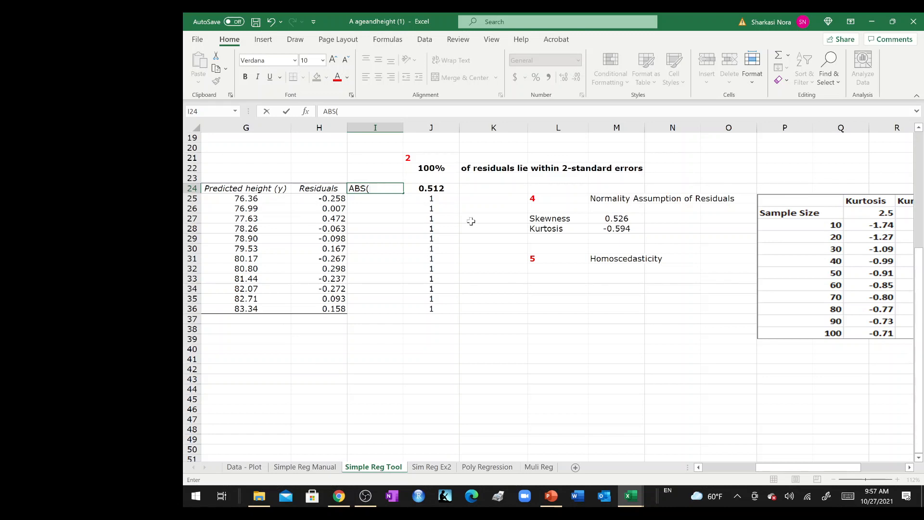
text(Resid)
key(BackSpace)
key(BackSpace)
text(d))
Step: Compute the first absolute residual in cell I25 with the formula =ABS(H25)
click(387, 197)
text(=)
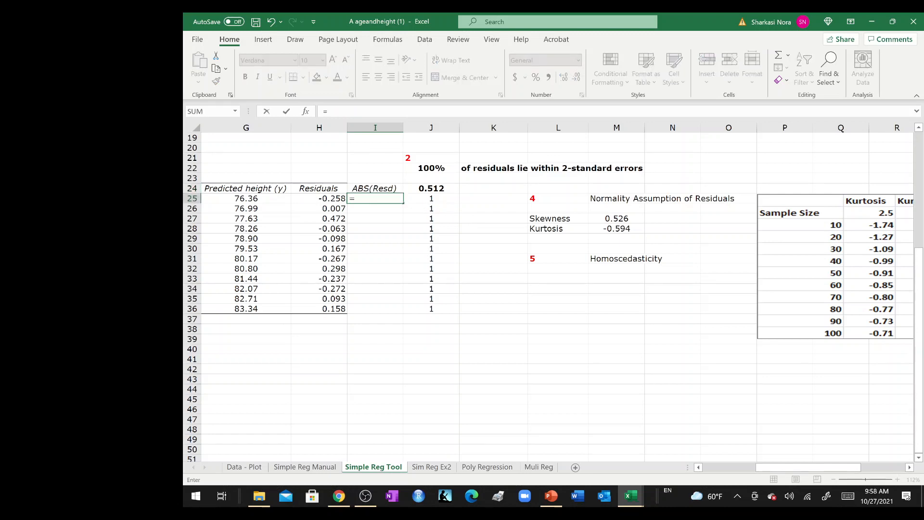
text(ABS()
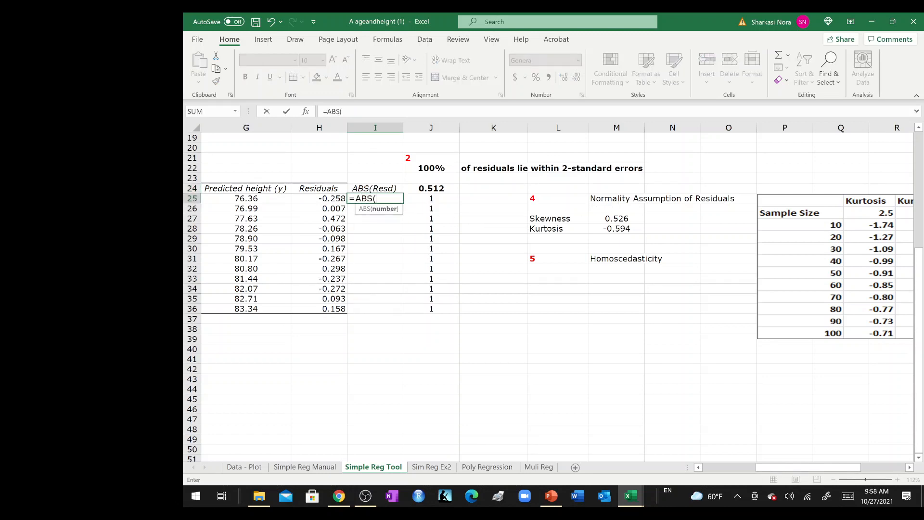
click(325, 199)
text())
key(Return)
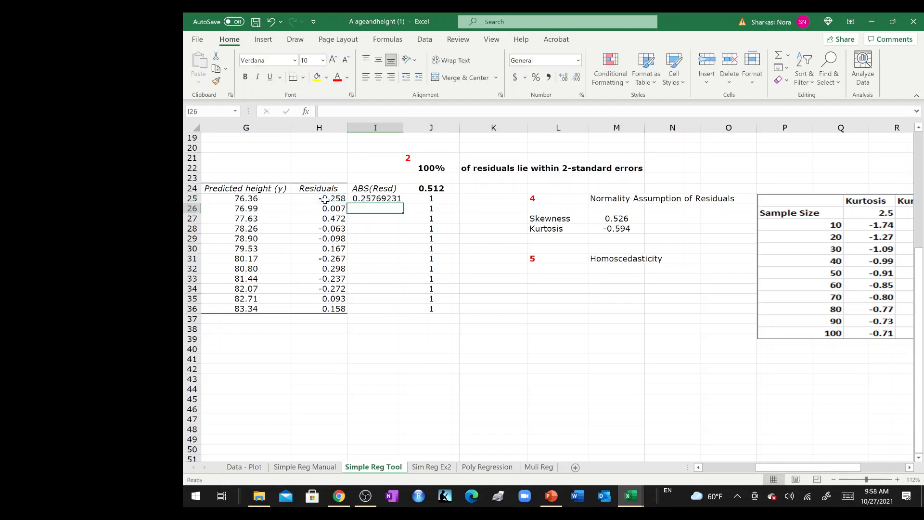
Step: Format I25 to three decimal places and fill its formula down through I36
click(383, 199)
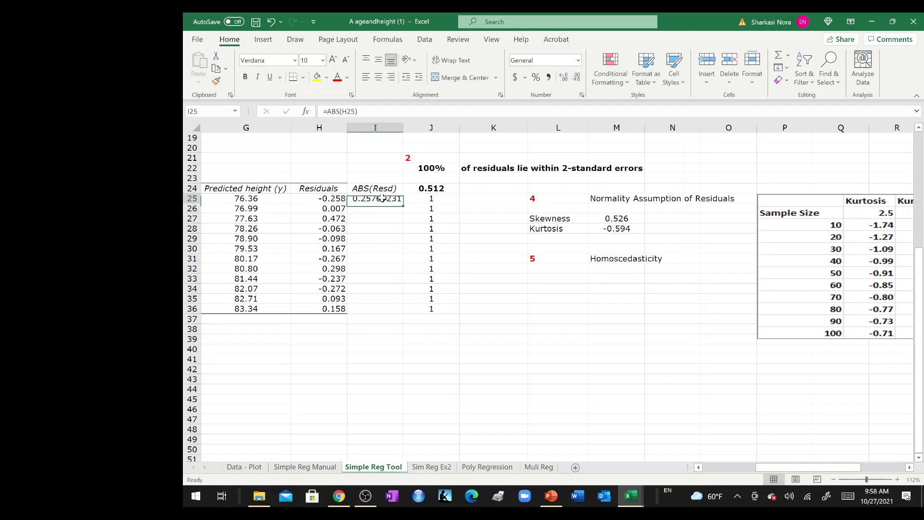
click(577, 80)
click(577, 80)
click(577, 79)
click(577, 79)
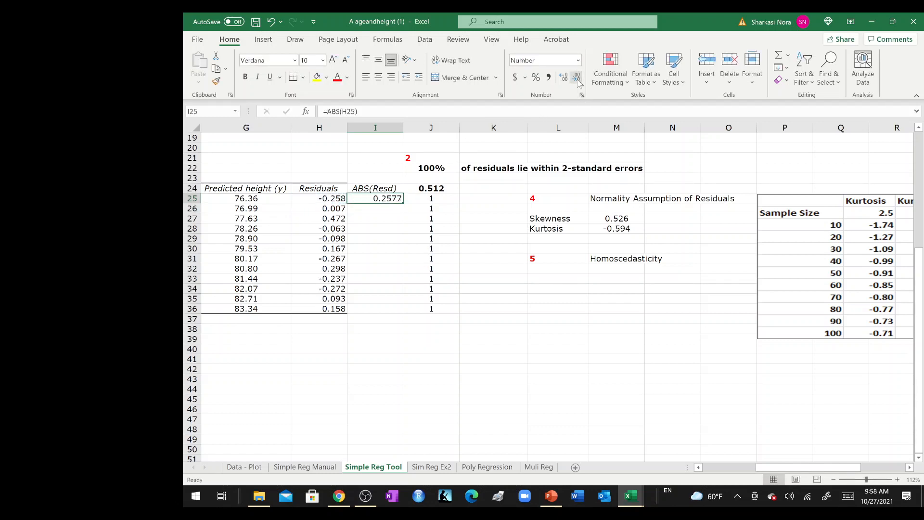
click(577, 79)
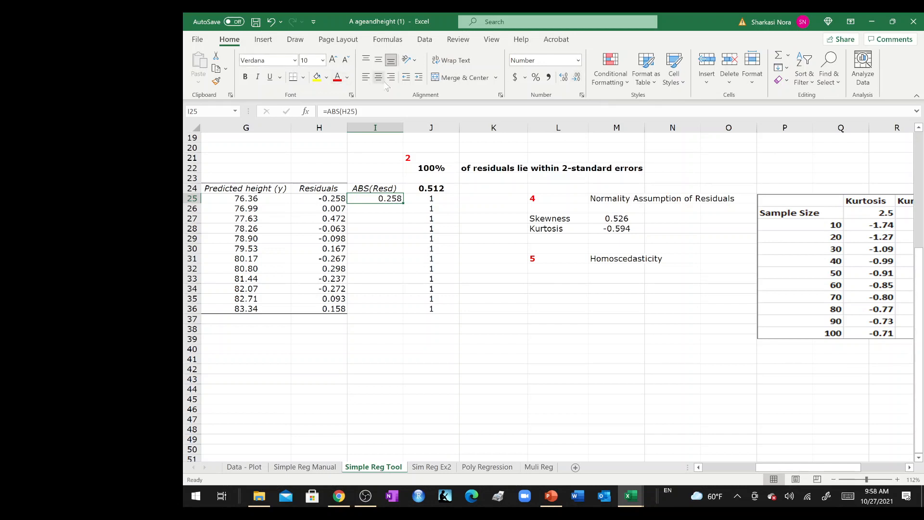
drag(403, 203, 393, 313)
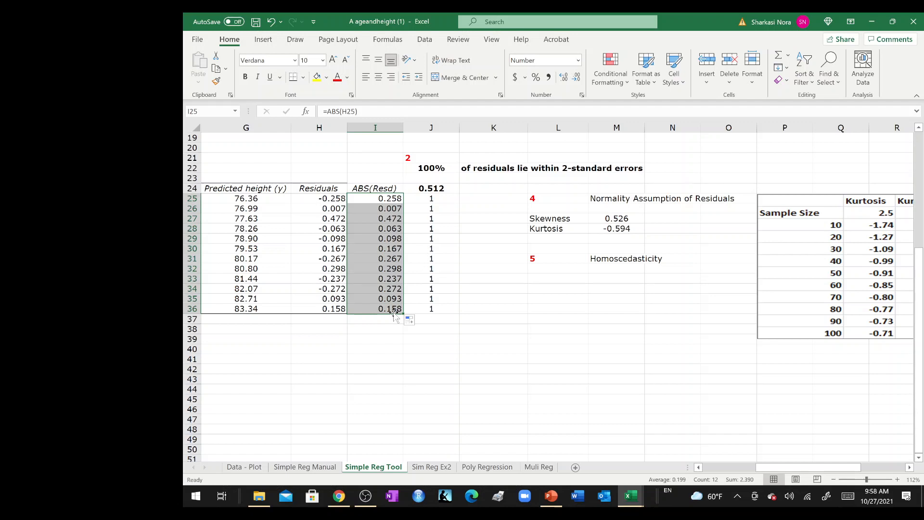
Step: Make the ABS(Resd) and Predicted height (y) headers bold and fit column G to its contents
scroll(395, 314, left, 1)
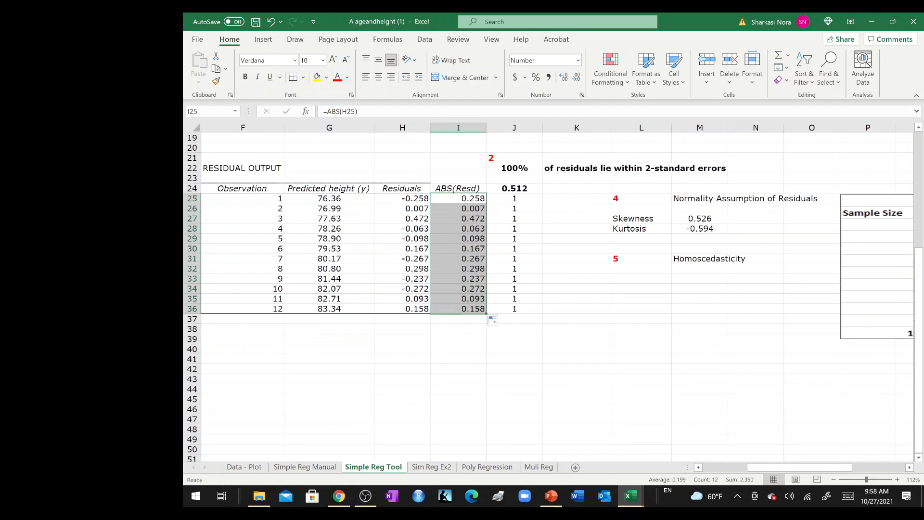
click(462, 188)
key(ctrl+b)
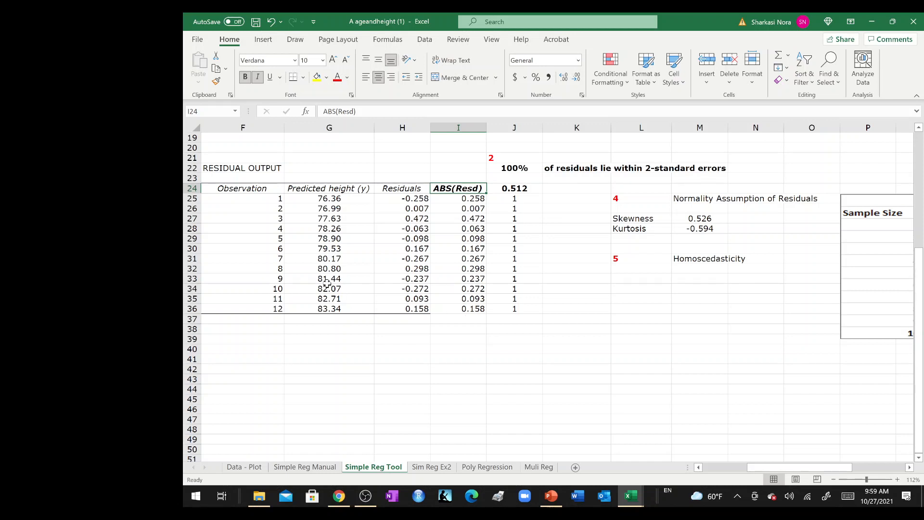
click(341, 189)
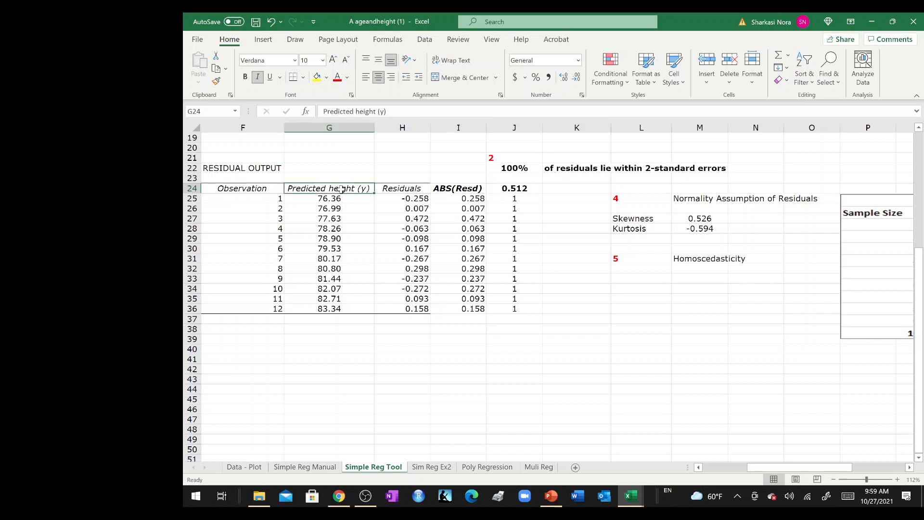
key(ctrl+b)
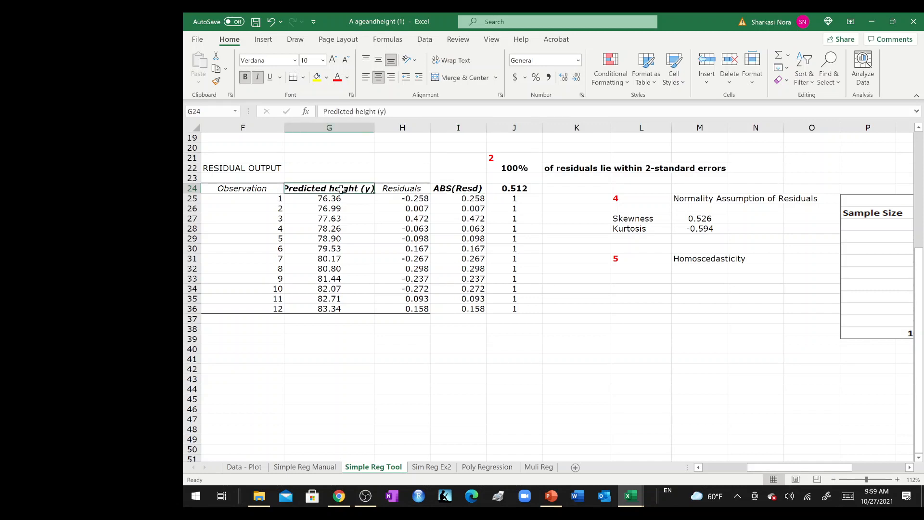
double_click(375, 127)
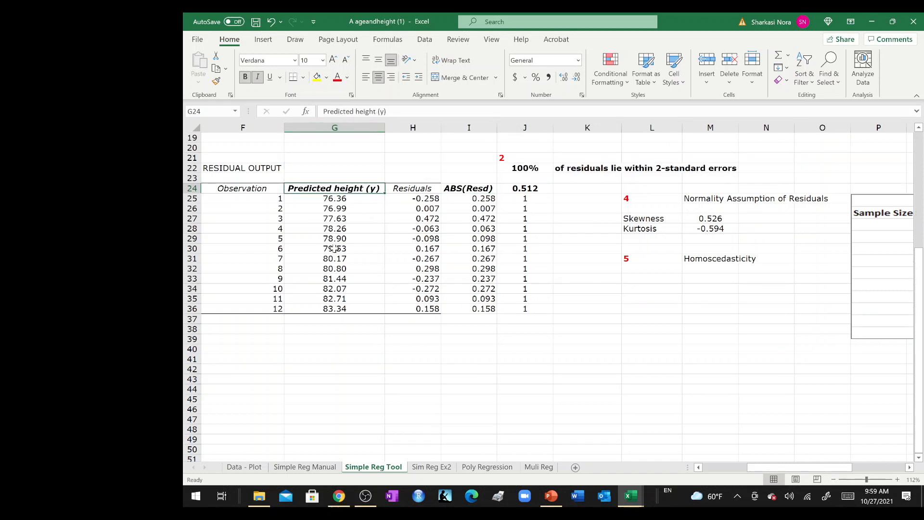
Step: Review the residual plot on the Simple Reg Manual sheet and return to the residual output on Simple Reg Tool
click(338, 199)
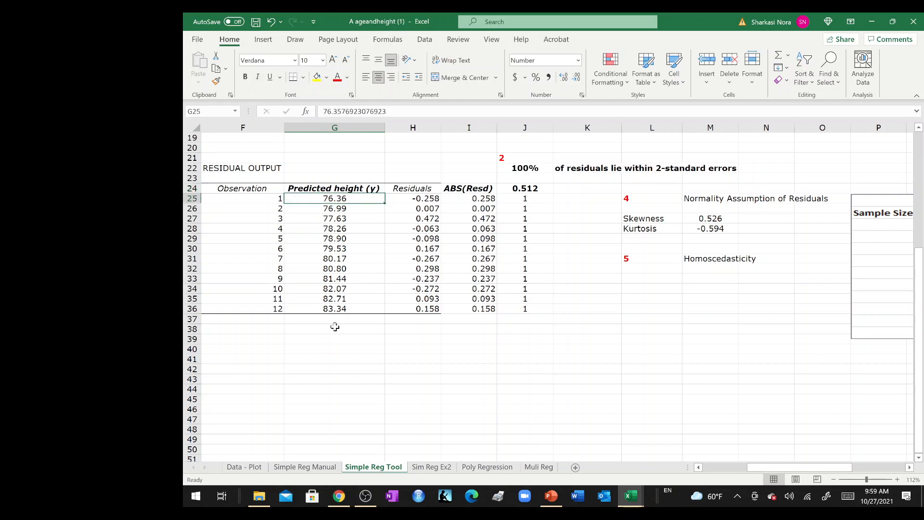
click(294, 467)
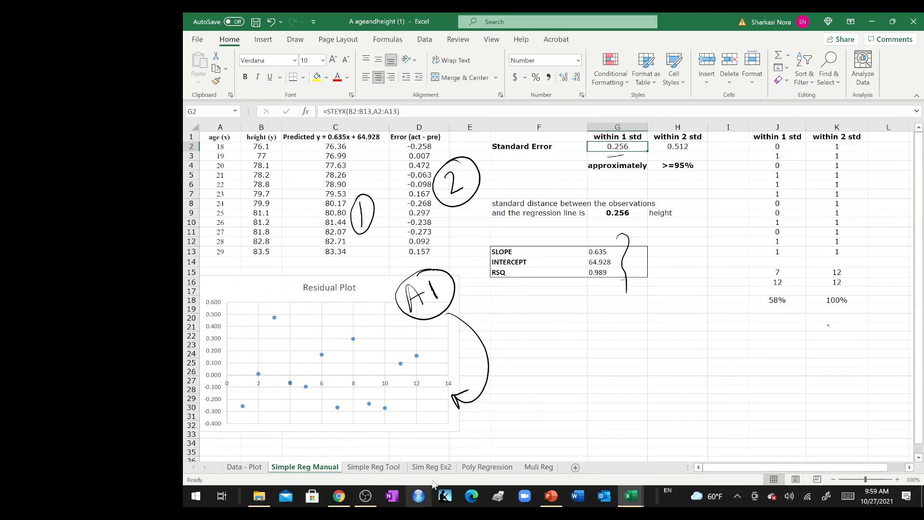
click(381, 468)
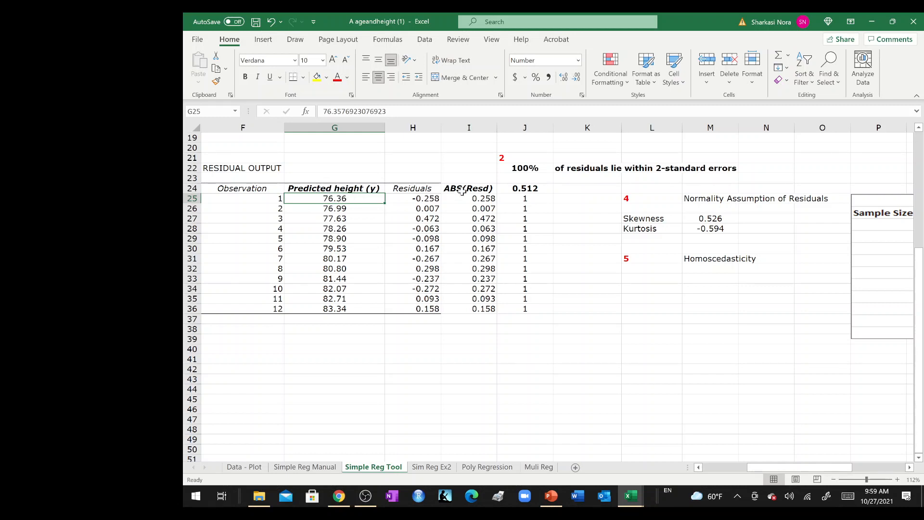
scroll(462, 191, right, 1)
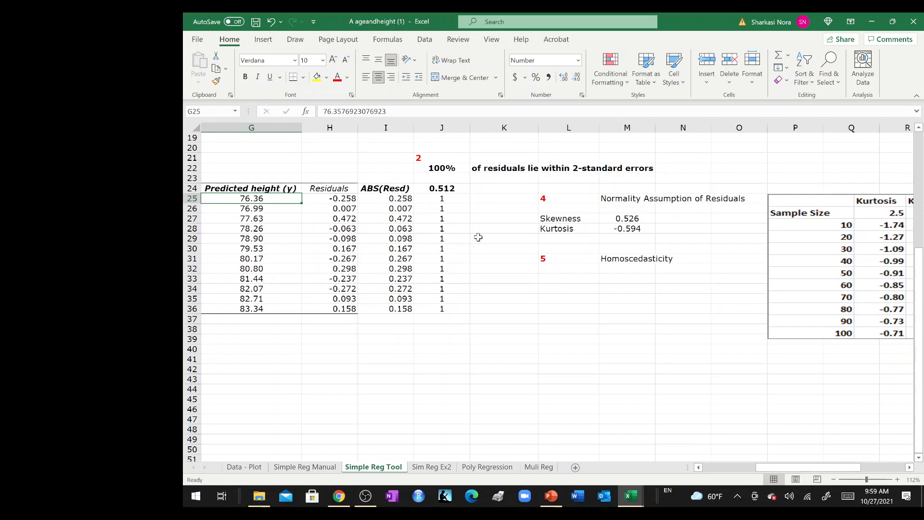
click(554, 301)
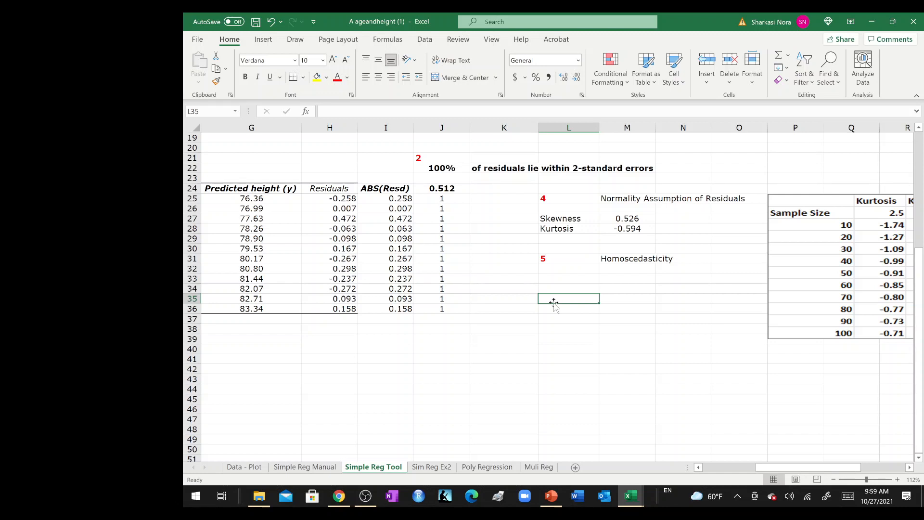
Step: Move the Residuals column from H24:H36 to I24:I36, replacing the absolute residuals there
click(321, 189)
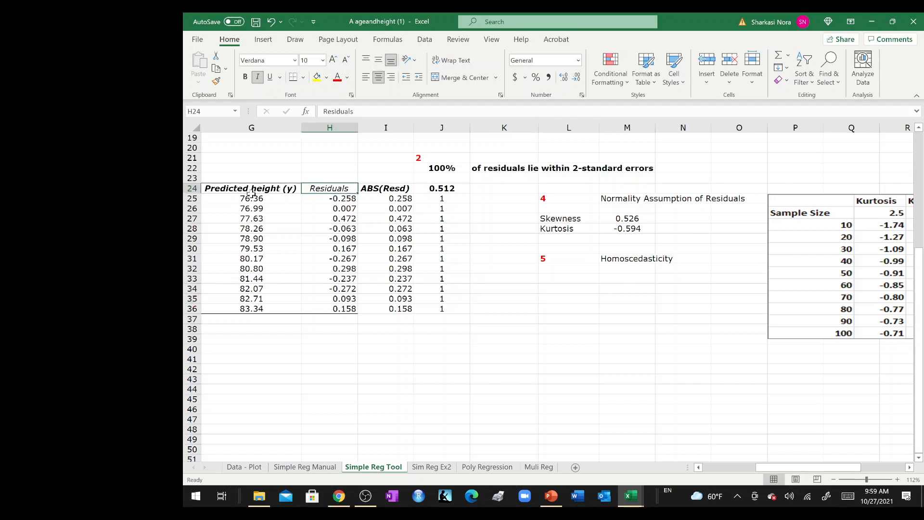
drag(320, 188, 317, 306)
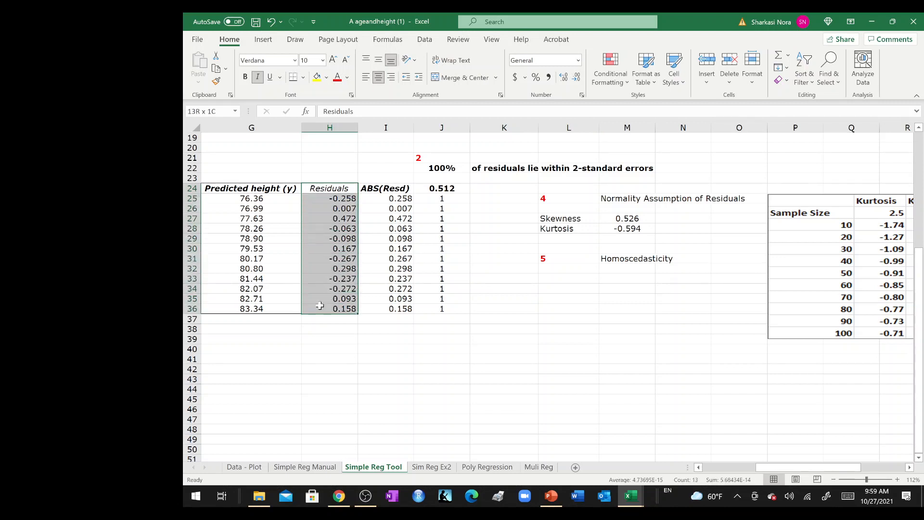
key(ctrl+c)
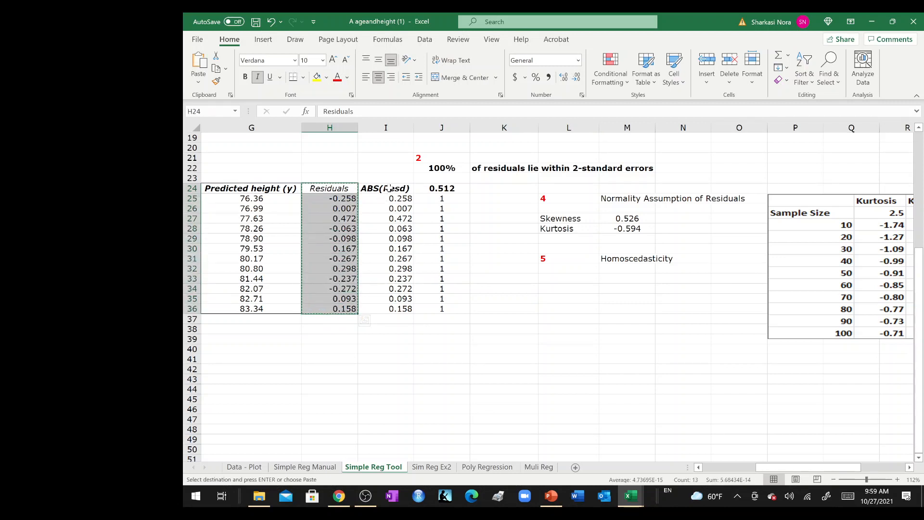
click(389, 187)
key(ctrl+shift+Down)
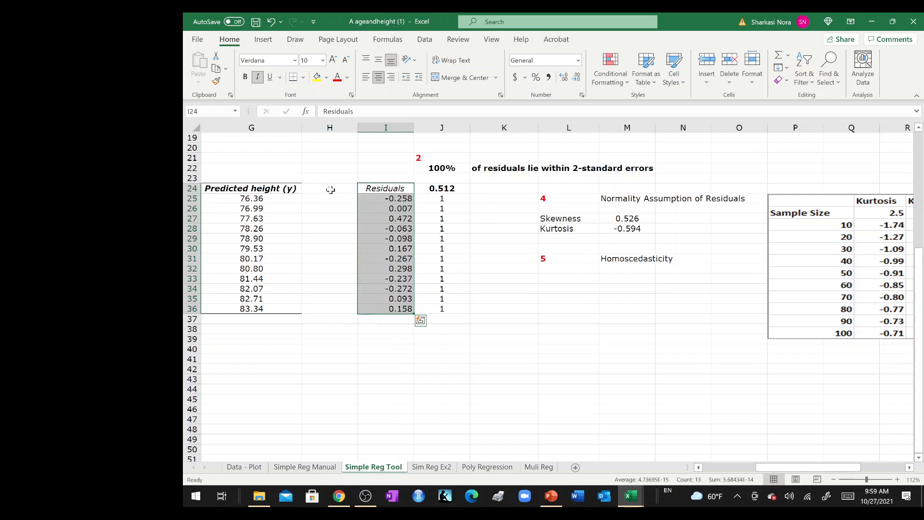
Step: Label H24 as Abs(Resd) and compute the first absolute residual in H25 with =ABS(I25)
click(331, 190)
text(Abs(Resd)
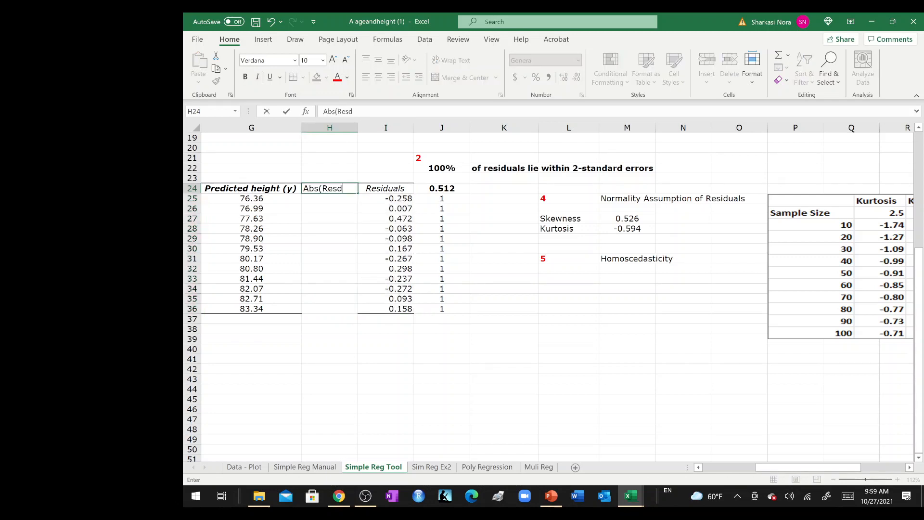
key(Return)
text(=abs()
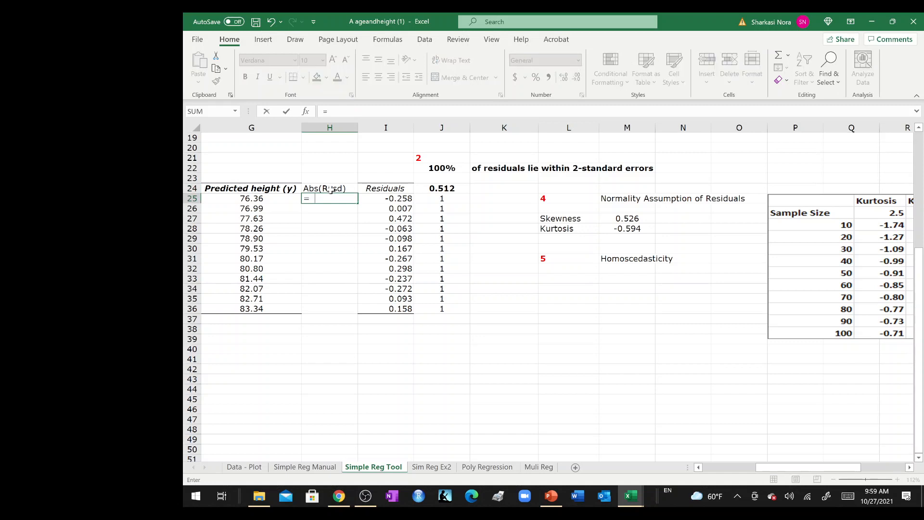
click(401, 199)
key(Return)
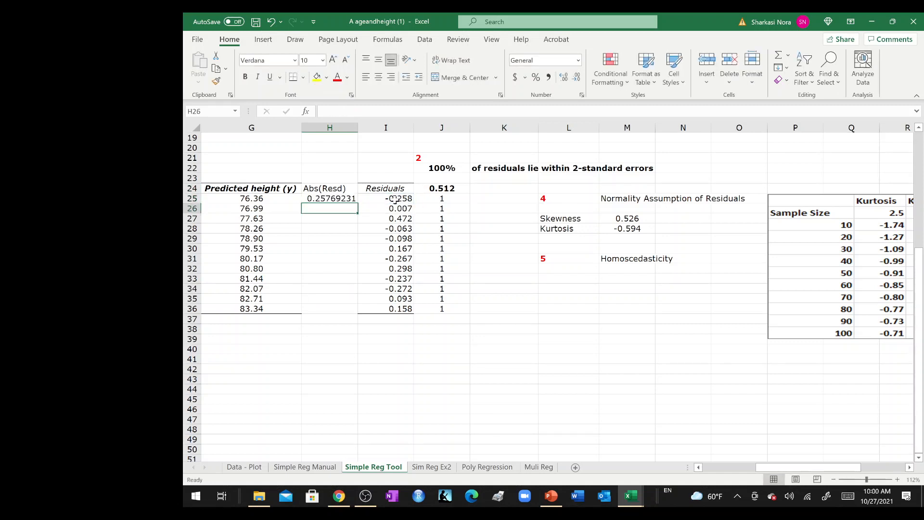
Step: Fill the absolute residual formula from H25 down through H36 and show the values with four decimal places
click(346, 199)
drag(359, 204, 343, 313)
click(576, 78)
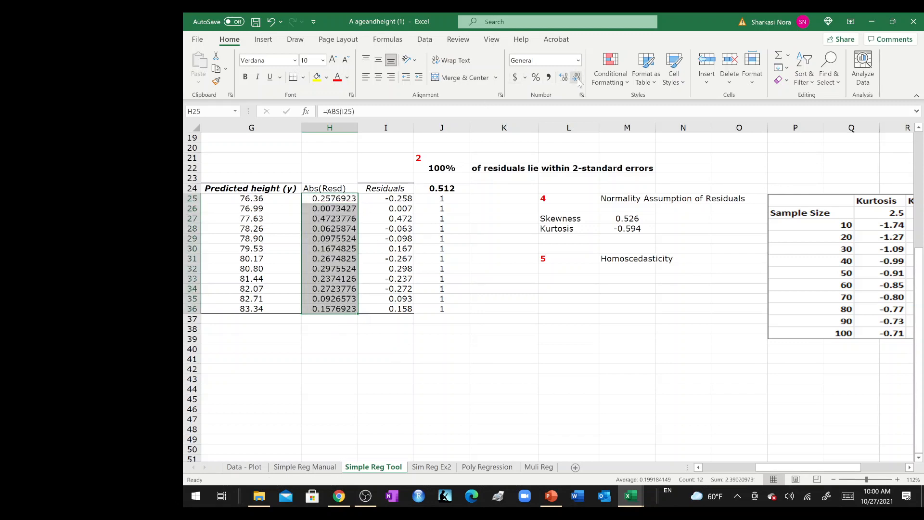
click(576, 78)
click(576, 78)
click(576, 78)
Step: Make the Abs(Resd) header bold and insert a scatter chart of absolute residuals against predicted height from G24:H36
click(327, 189)
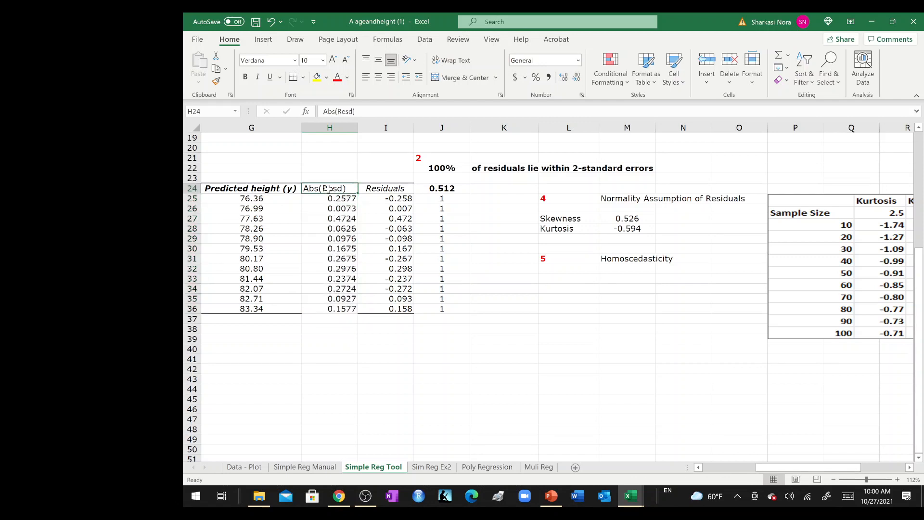
key(ctrl+b)
drag(261, 186, 331, 308)
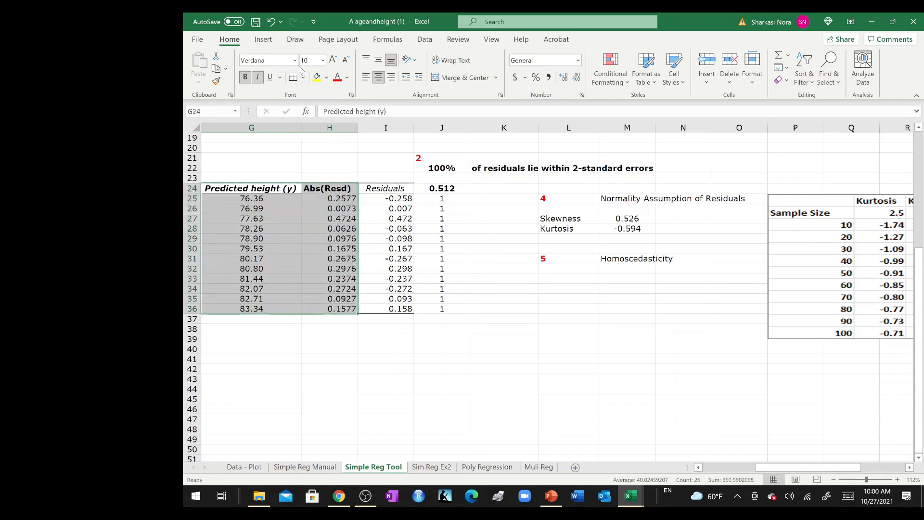
click(272, 41)
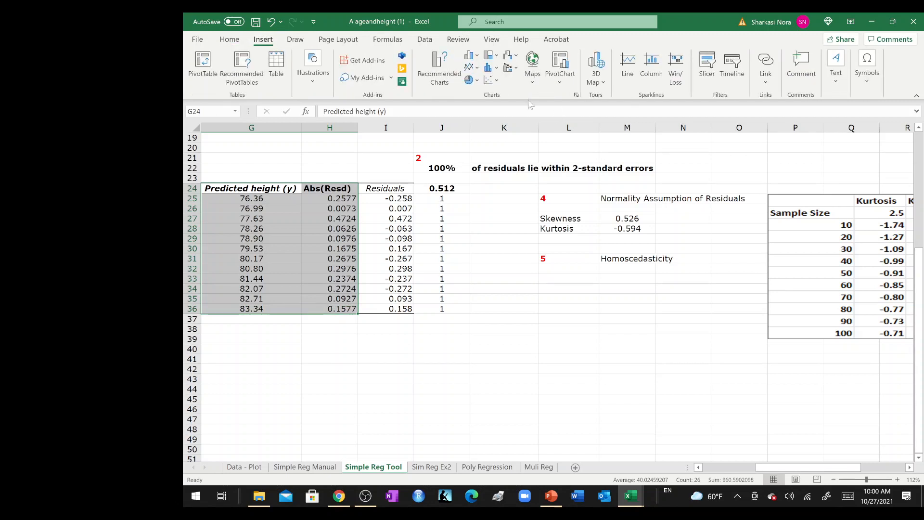
click(490, 80)
click(501, 114)
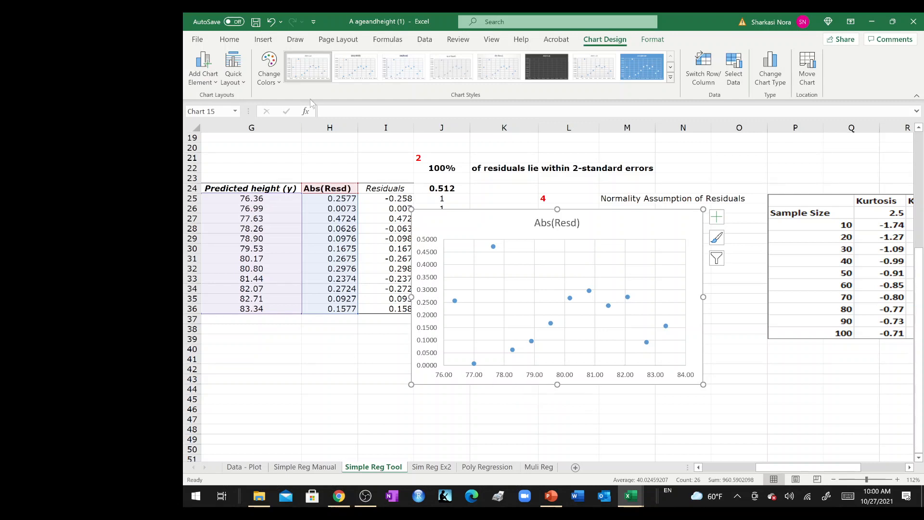
Step: Apply the first quick layout to the scatter chart, adding axis titles and a legend
click(235, 78)
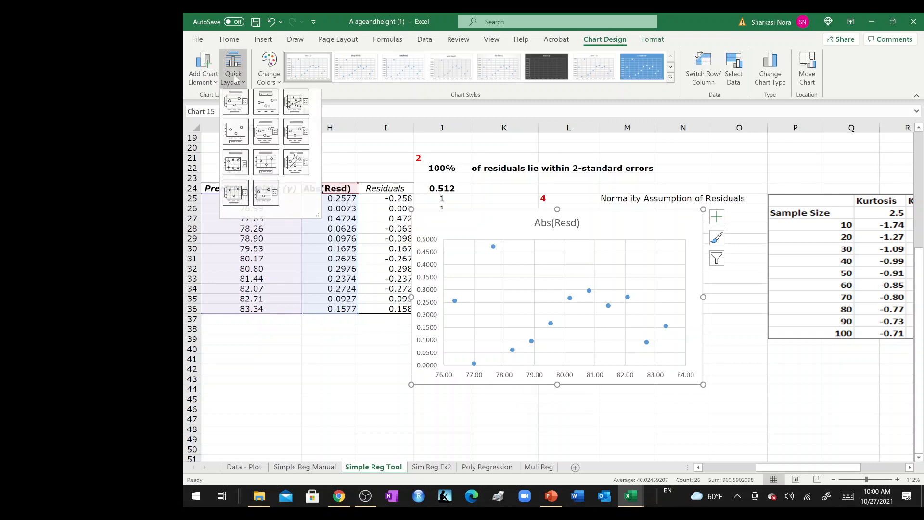
click(241, 110)
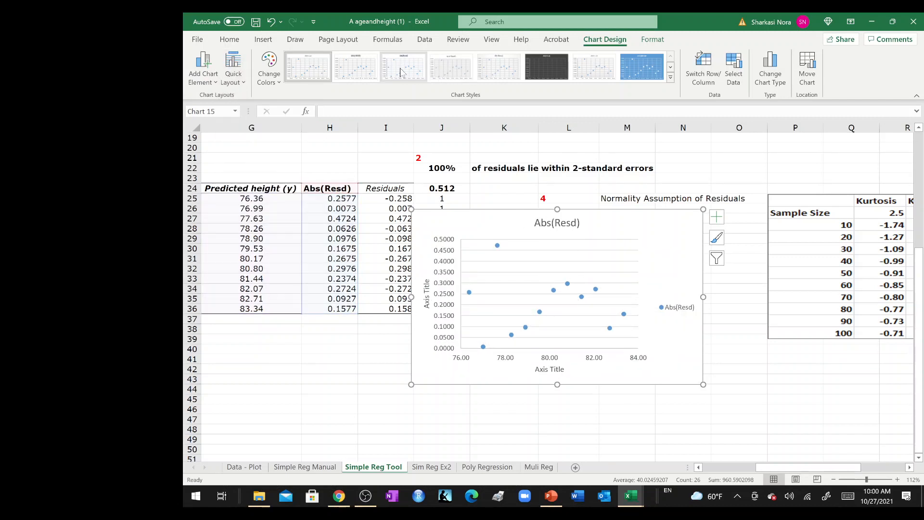
click(263, 39)
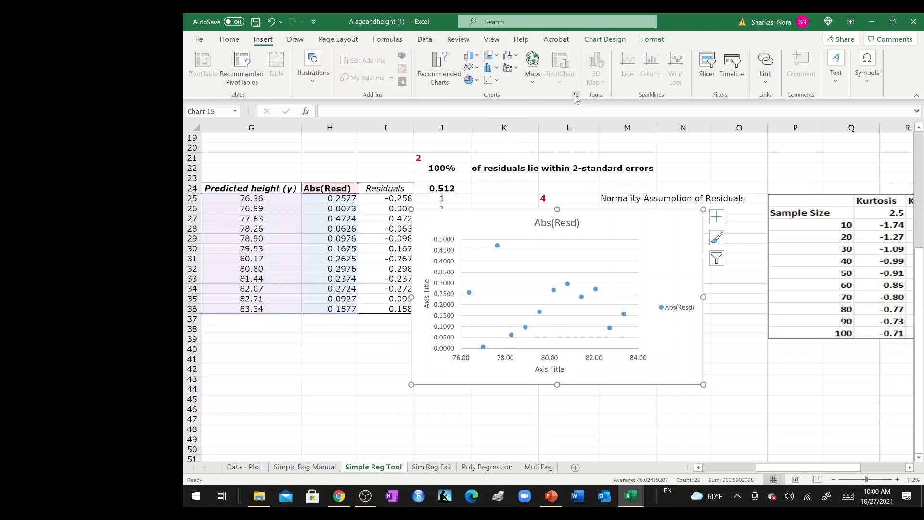
Step: Set the chart's horizontal axis title to Predicted Height
click(554, 371)
triple_click(551, 371)
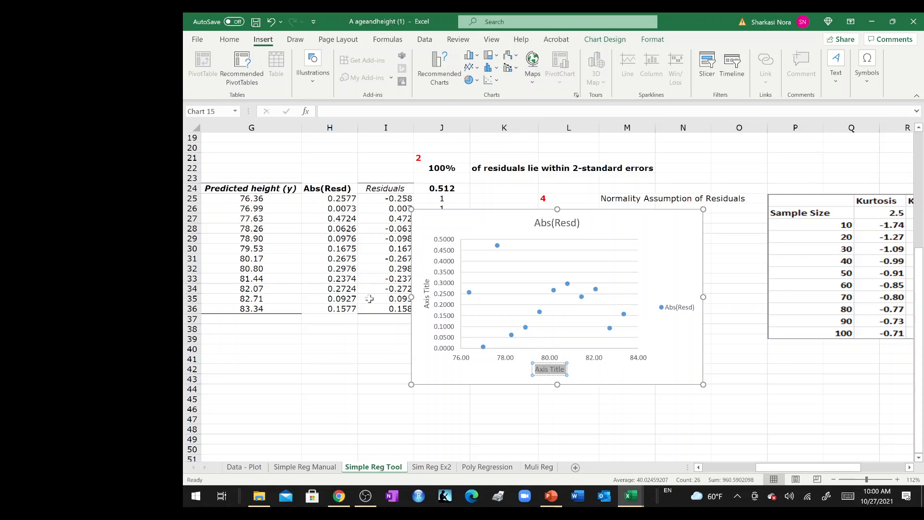
text(Predicted Height)
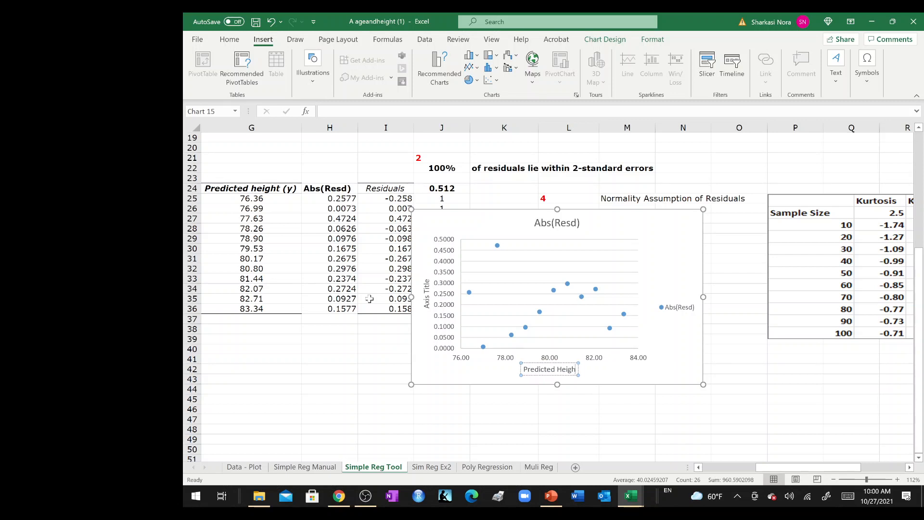
Step: Set the chart's vertical axis title to Abs (Residuals)
click(426, 293)
triple_click(426, 290)
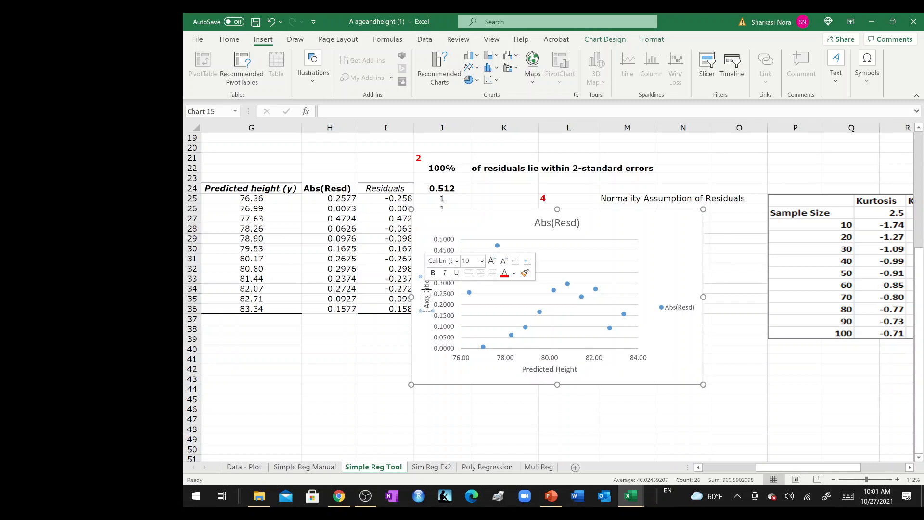
text(Abs()
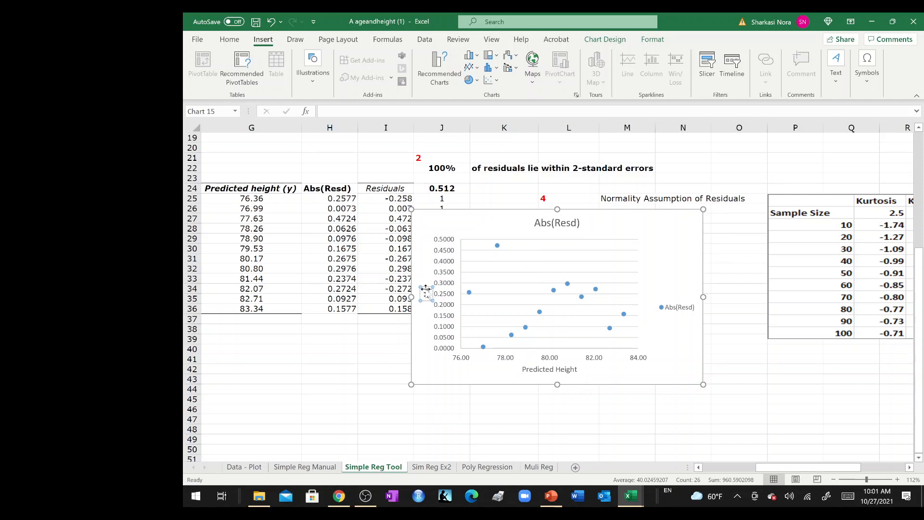
key(BackSpace)
key(BackSpace)
text(s (Residuals))
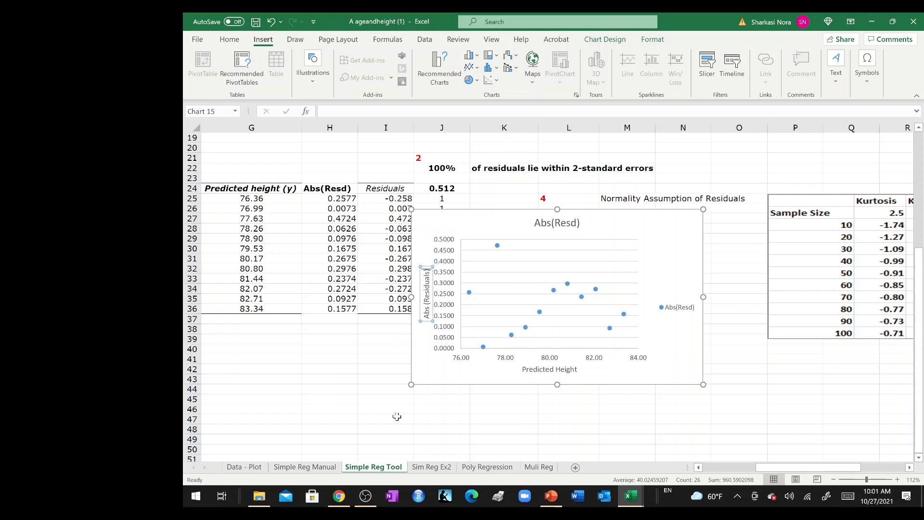
Step: Make both the vertical and horizontal axis titles of the scatter chart bold
key(ctrl+a)
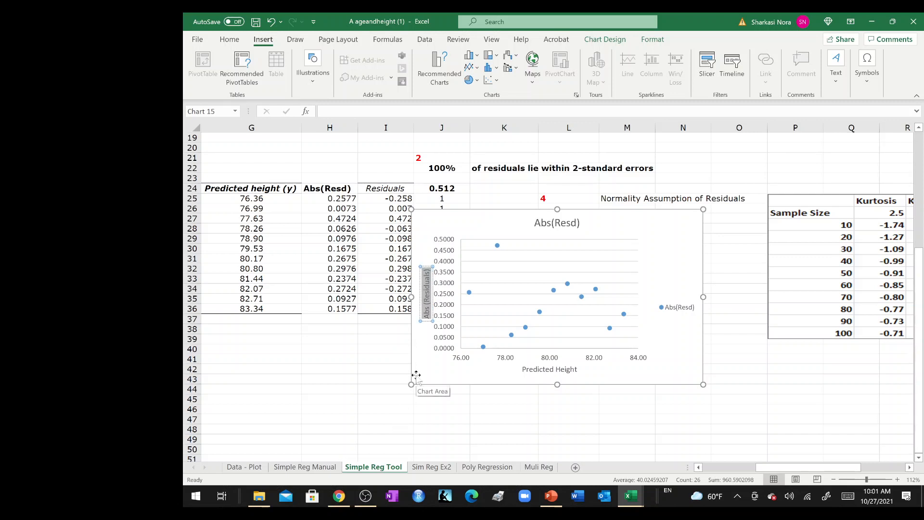
click(568, 370)
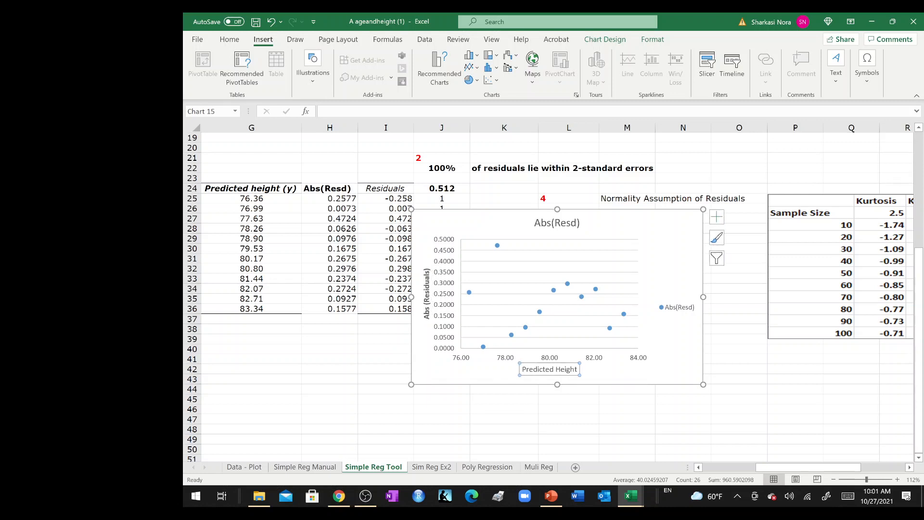
triple_click(567, 371)
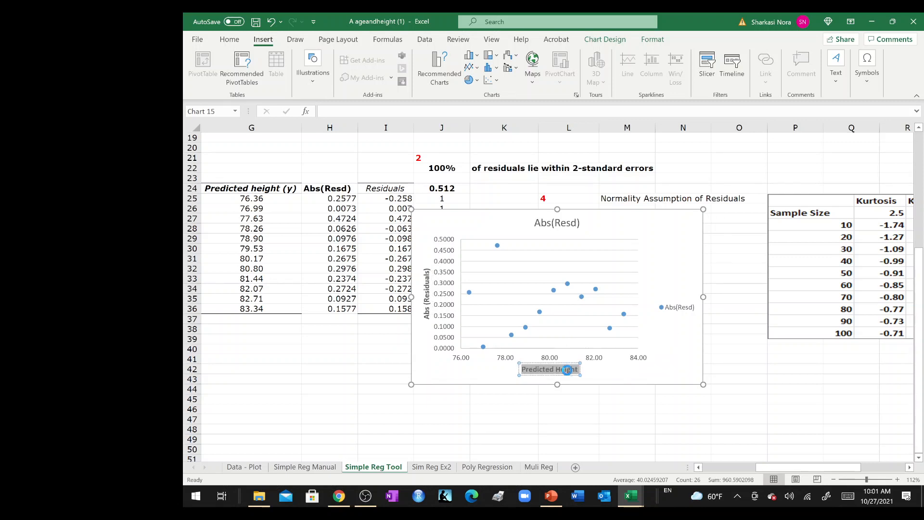
click(574, 309)
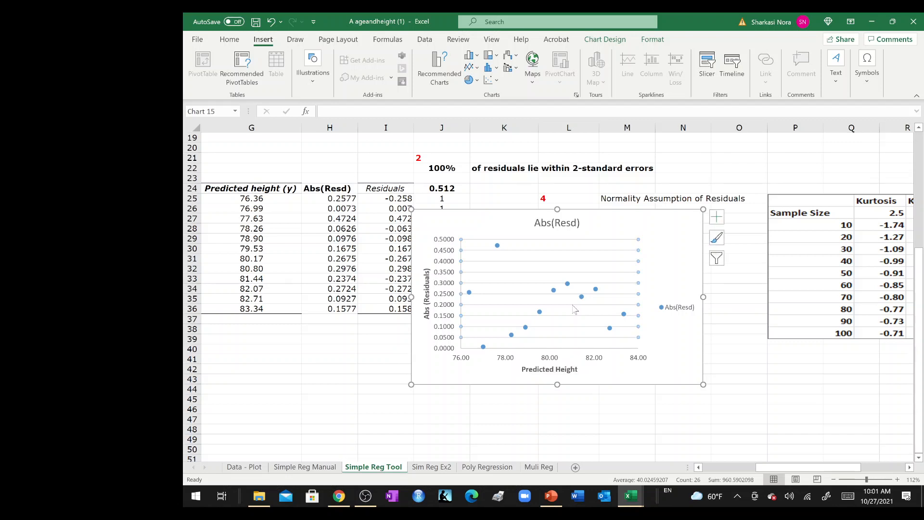
click(563, 457)
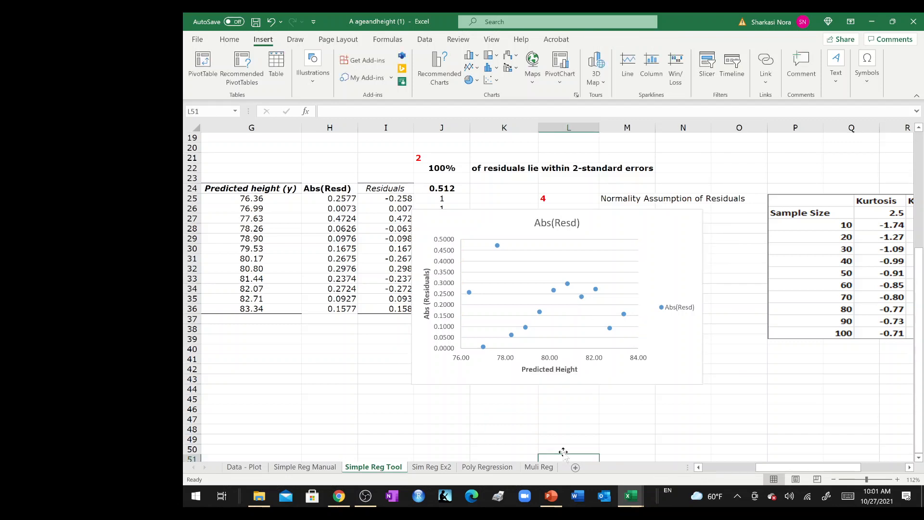
click(559, 427)
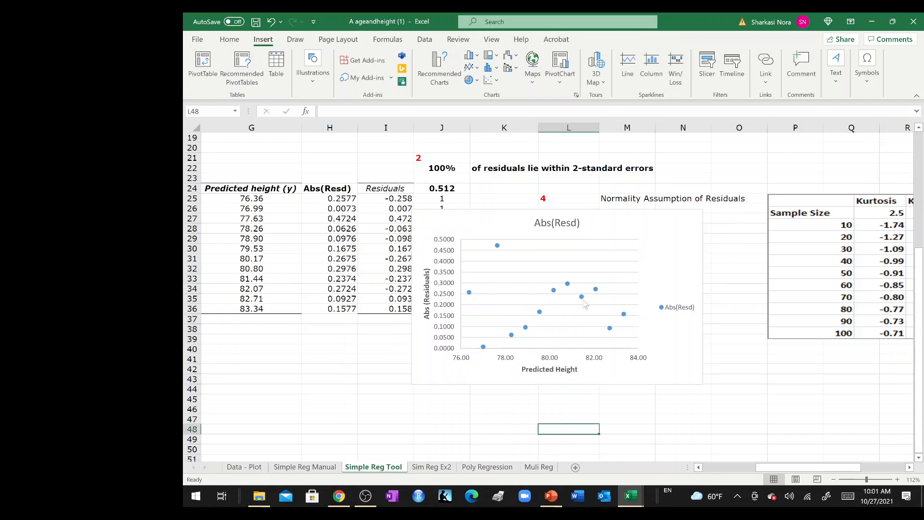
Step: Add a linear trendline to the Abs(Resd) series and display its equation and R-squared value on the chart
mouse_move(583, 301)
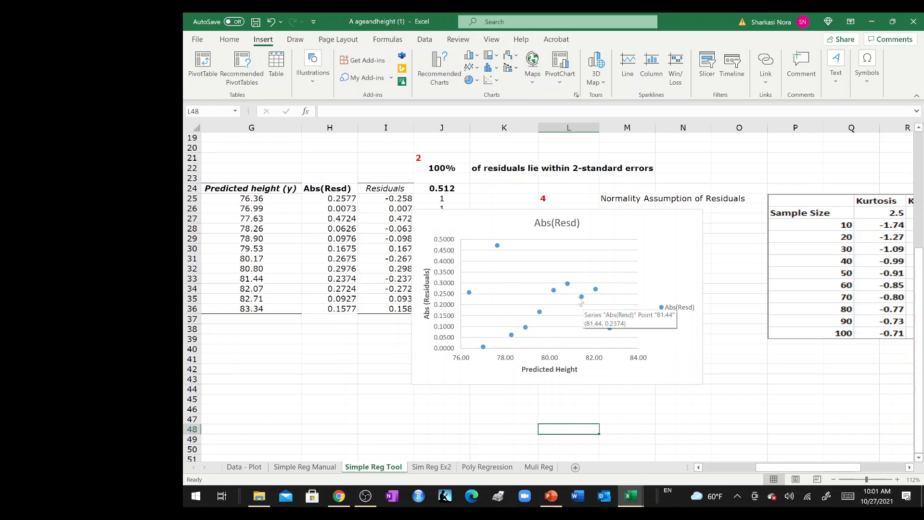
right_click(568, 284)
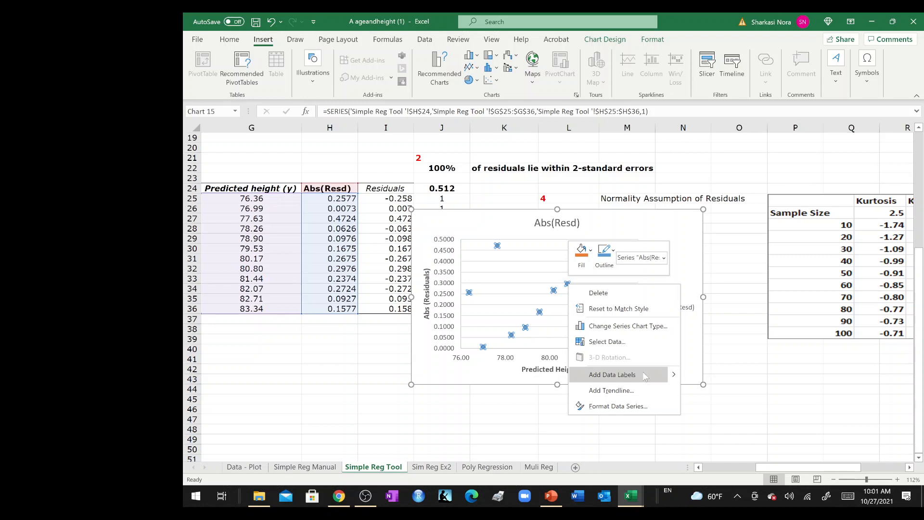
click(635, 393)
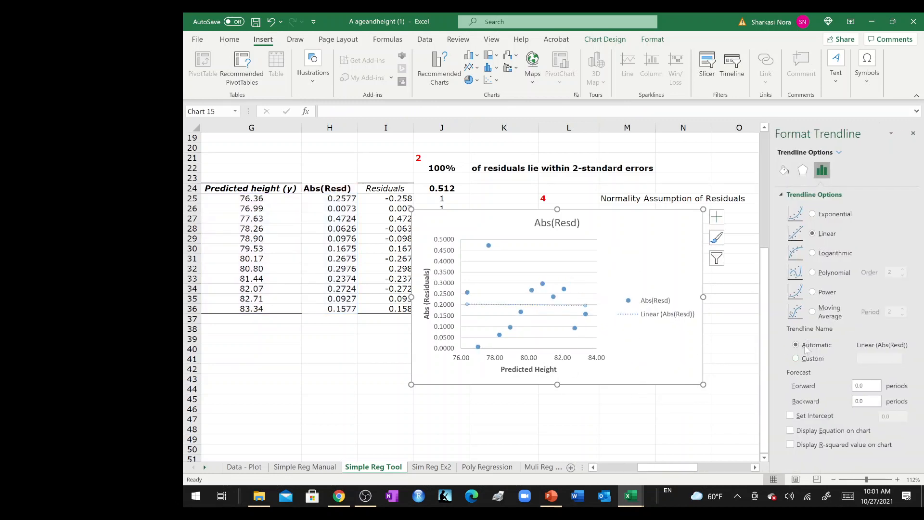
click(791, 444)
click(790, 430)
click(669, 420)
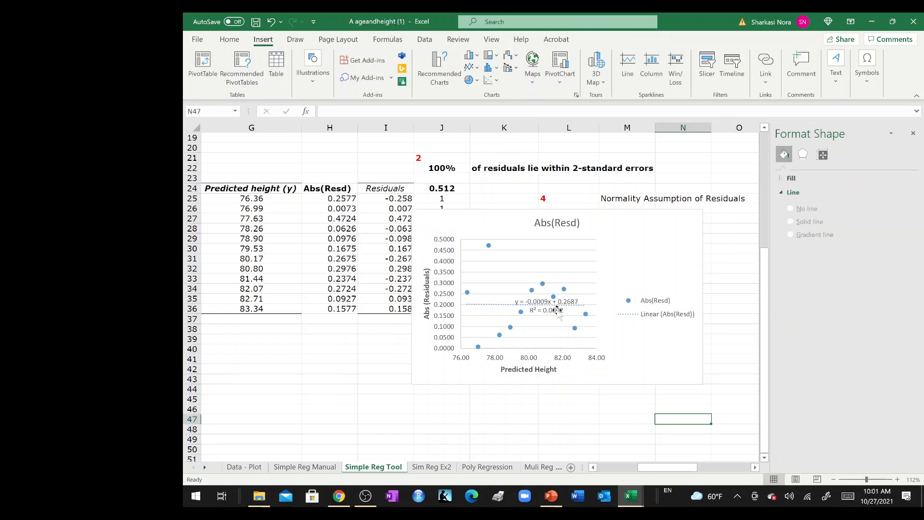
Step: Move the trendline equation and R-squared label out of the plotted points to the chart's upper-right corner
click(556, 312)
drag(554, 315, 575, 302)
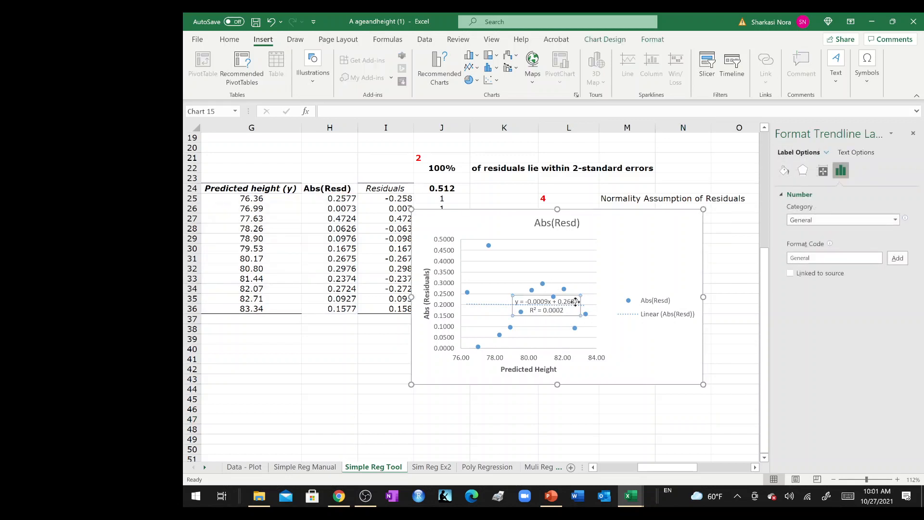
drag(650, 239, 650, 239)
Step: Remove the legend from the scatter chart, keeping the chart itself
click(638, 293)
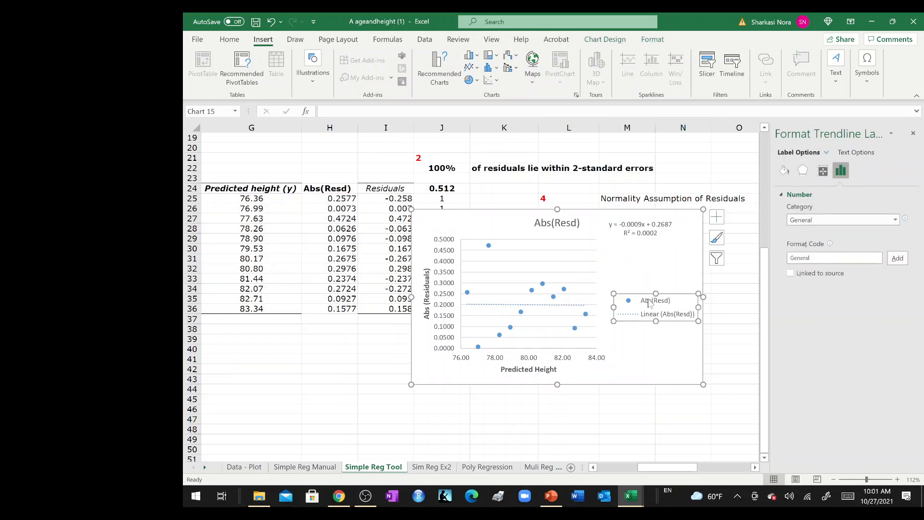
key(Delete)
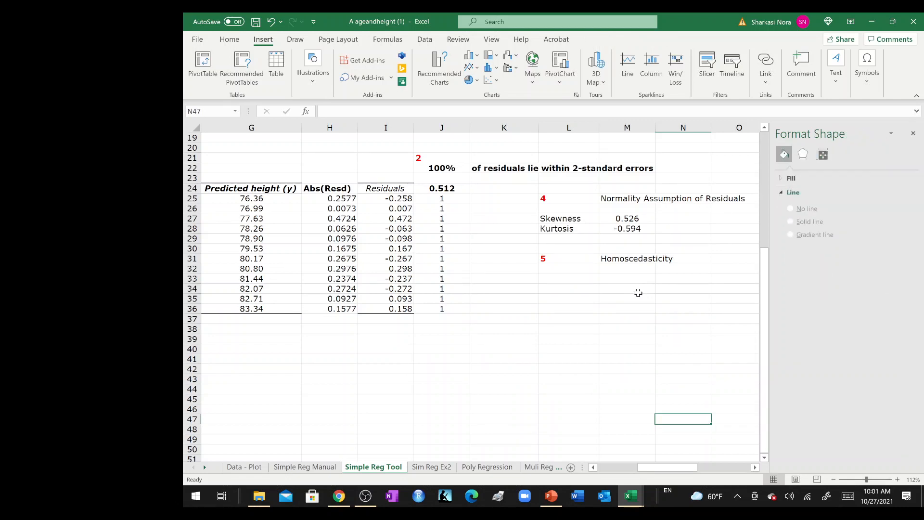
key(ctrl+z)
click(638, 295)
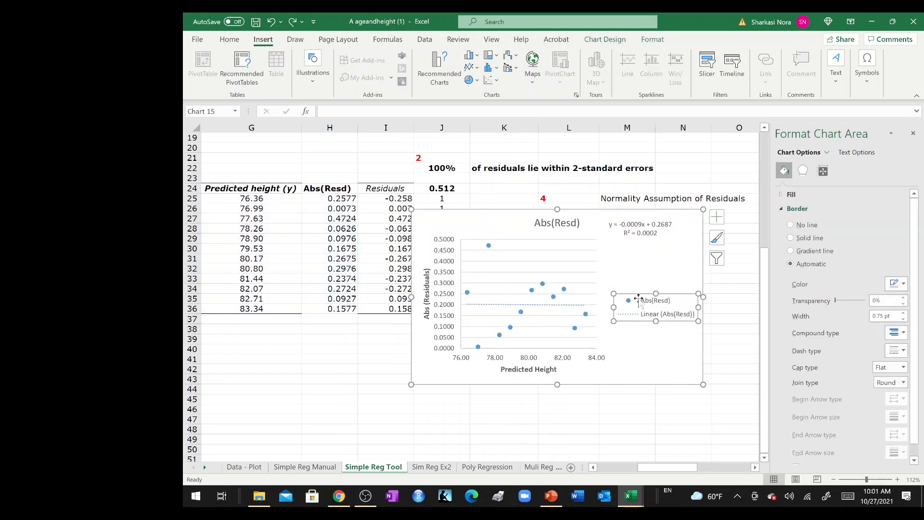
key(Delete)
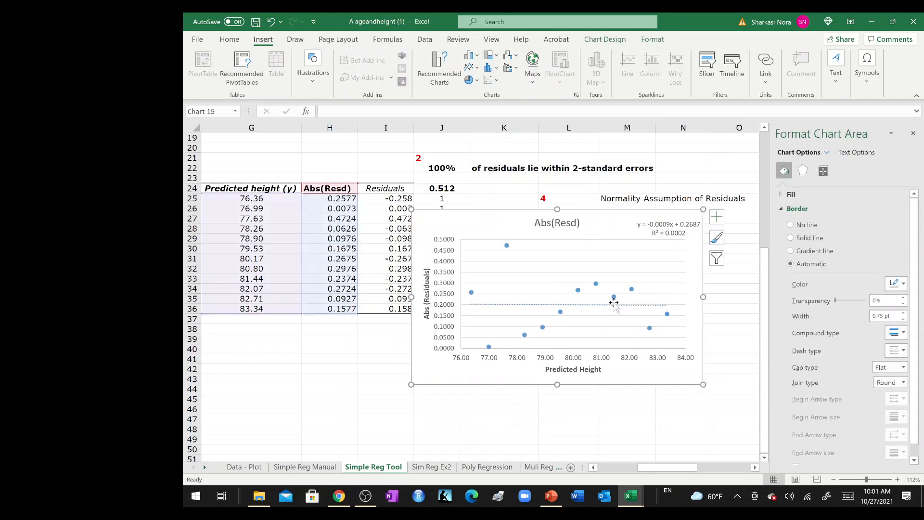
Step: Color the linear trendline red and close the formatting options
click(615, 306)
right_click(614, 305)
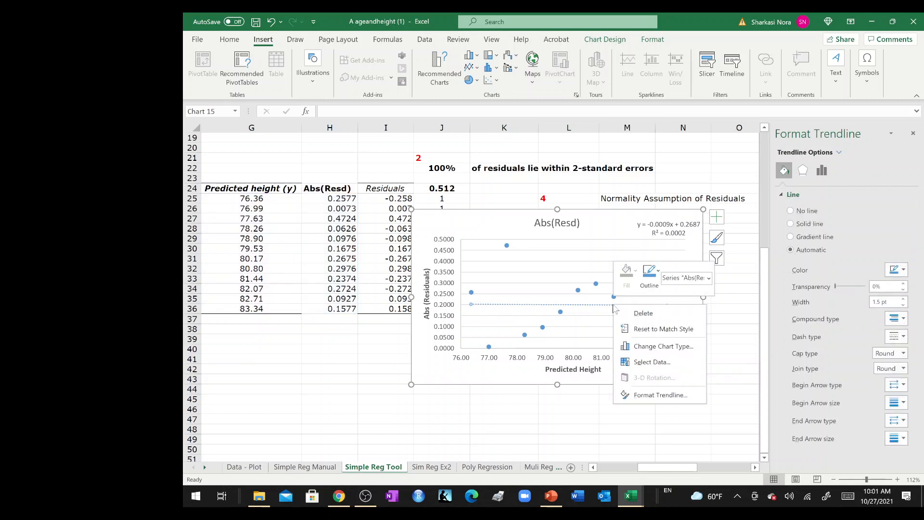
click(672, 395)
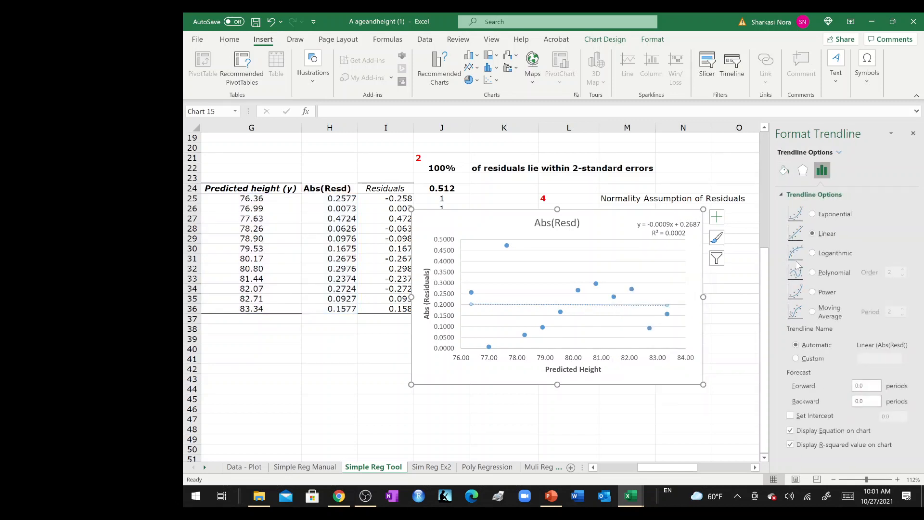
click(784, 170)
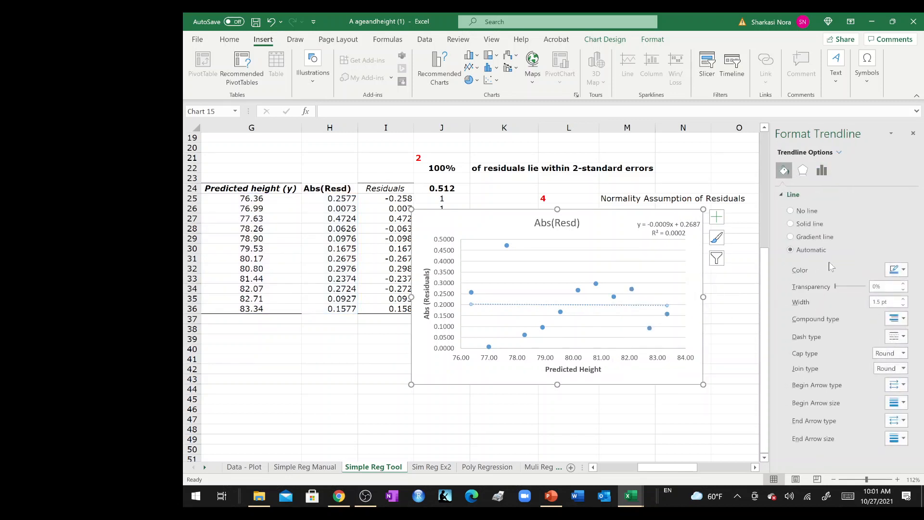
click(904, 270)
click(845, 374)
click(579, 398)
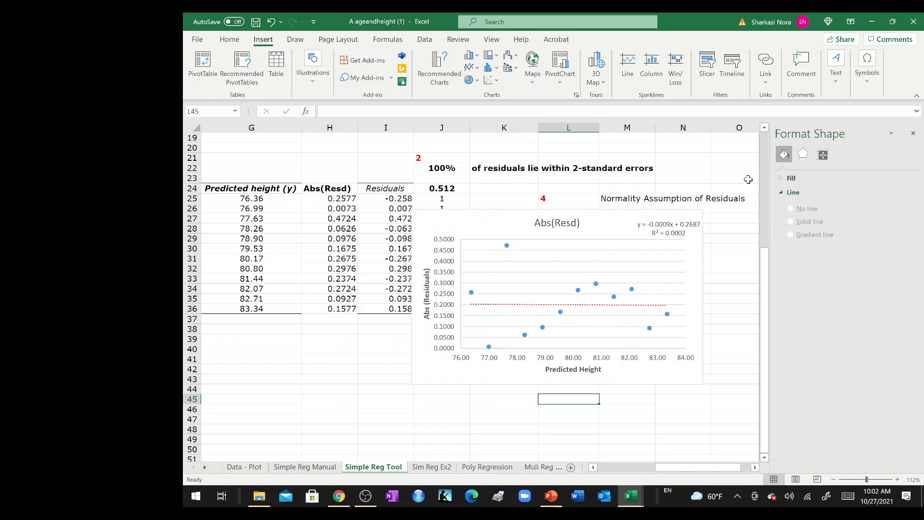
click(914, 134)
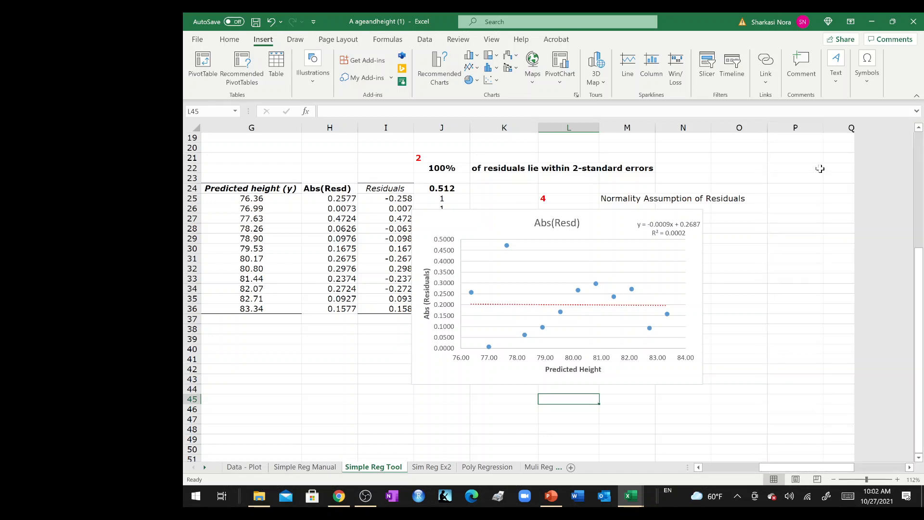
Step: Place the scatter chart just below the Homoscedasticity heading and move the kurtosis sample-size table picture up, clear of the chart
drag(599, 211, 723, 301)
drag(767, 241, 774, 193)
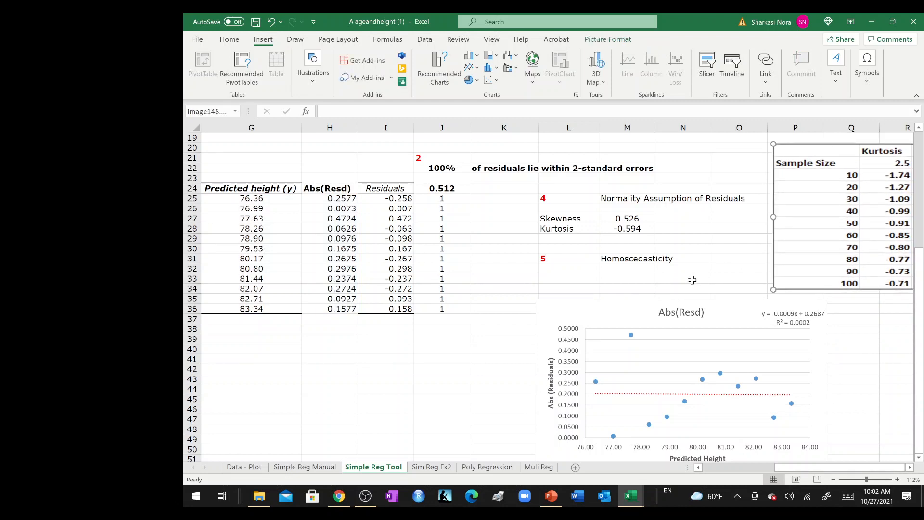
drag(771, 272, 766, 231)
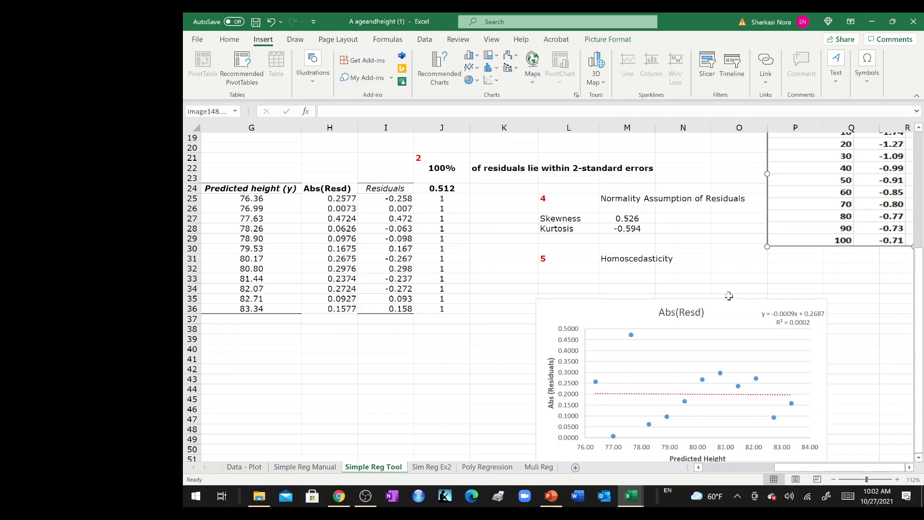
drag(727, 298, 789, 277)
scroll(759, 322, down, 1)
scroll(759, 322, right, 2)
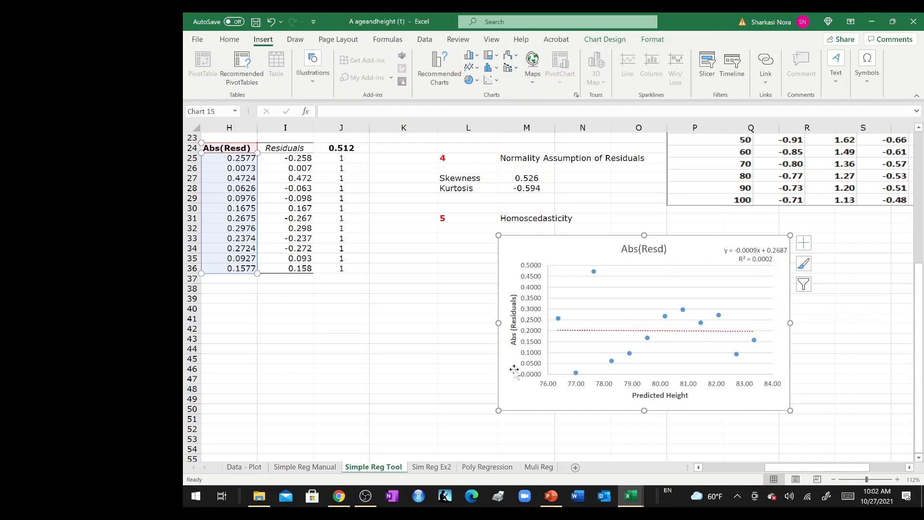
scroll(514, 370, left, 1)
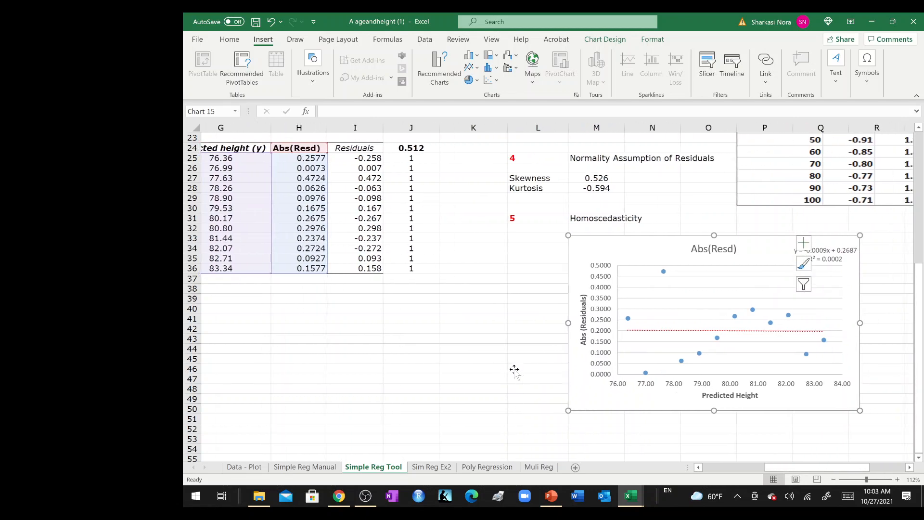
scroll(514, 369, right, 1)
scroll(513, 370, down, 1)
scroll(514, 370, up, 1)
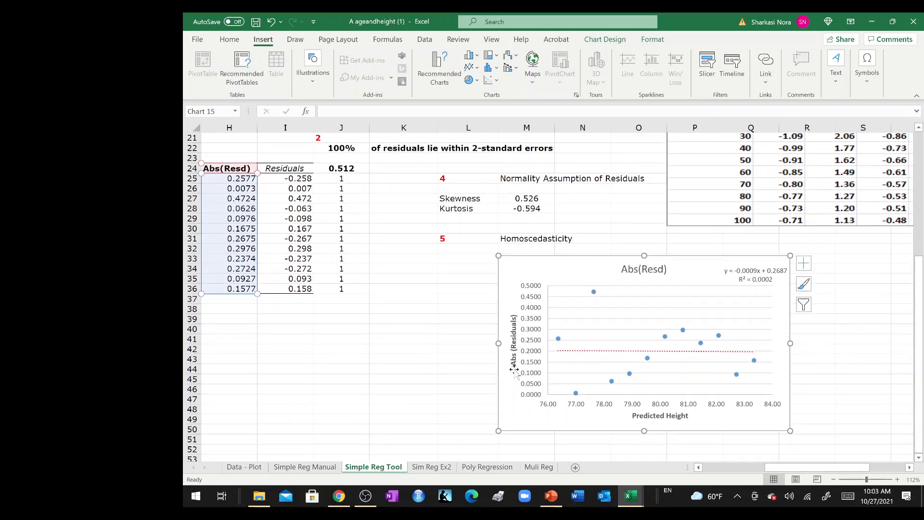
Step: Sketch a rising and a falling line in black ink across the scatter chart's points
key(alt+j)
key(i)
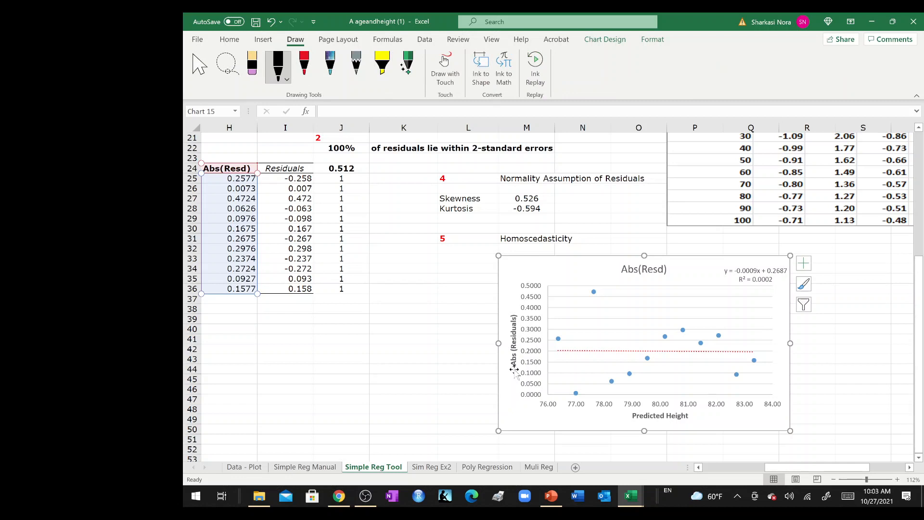
scroll(514, 370, right, 3)
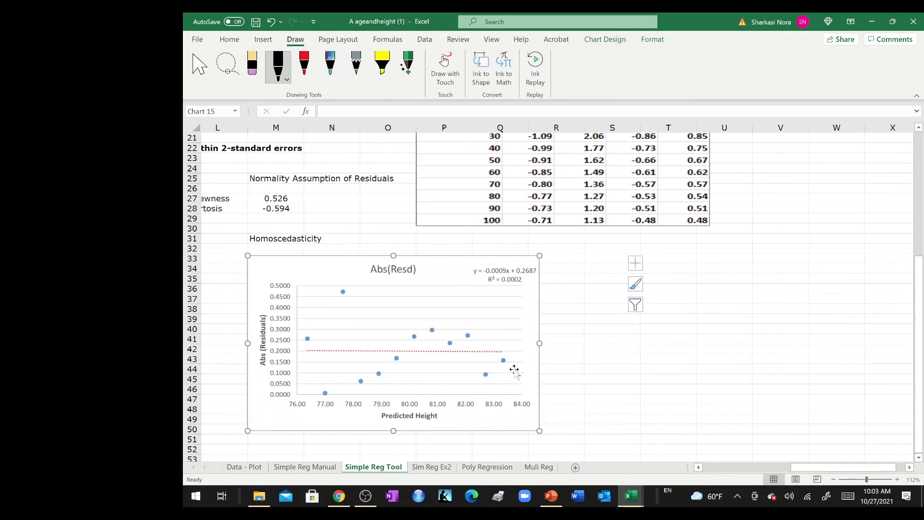
scroll(514, 369, left, 1)
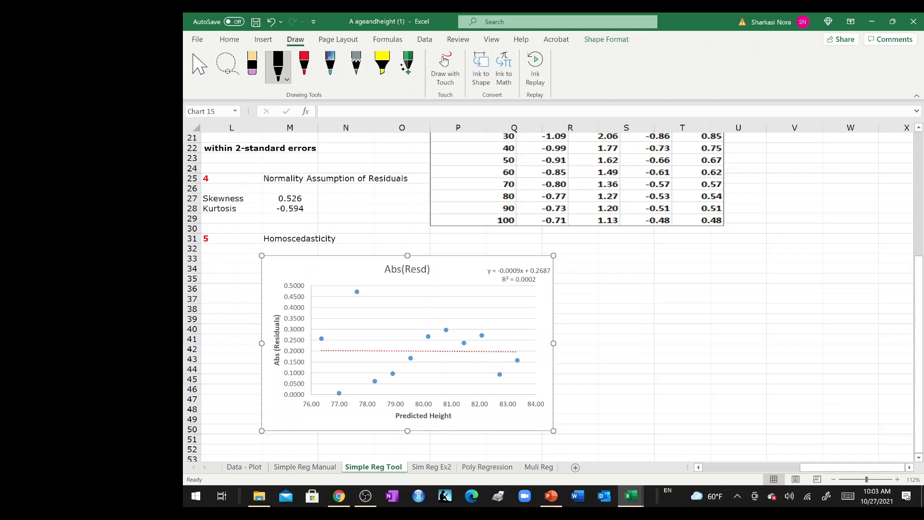
drag(340, 374, 484, 316)
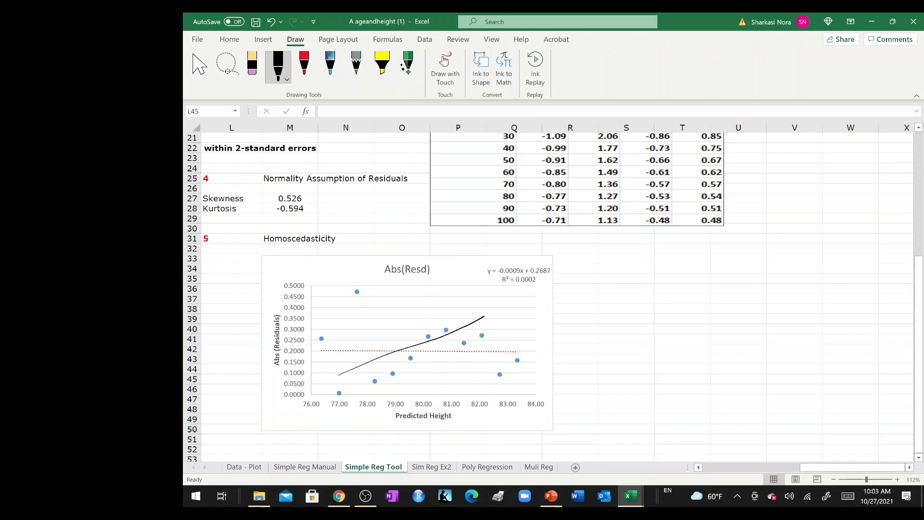
drag(341, 298, 470, 389)
mouse_move(575, 261)
mouse_down()
mouse_move(541, 284)
mouse_move(553, 287)
mouse_up()
Step: Sketch a horizontal and a vertical axis in black ink on the empty cells beside the scatter chart
drag(588, 380, 819, 379)
drag(611, 252, 617, 412)
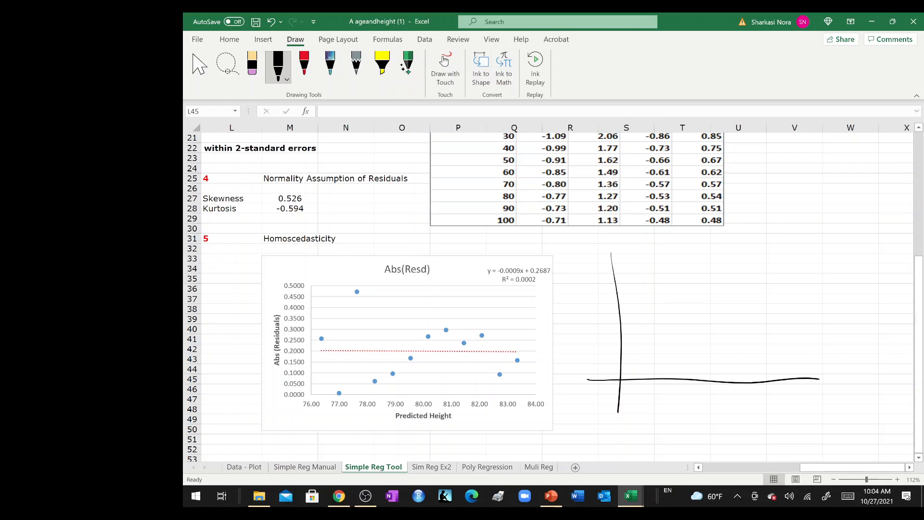
click(232, 399)
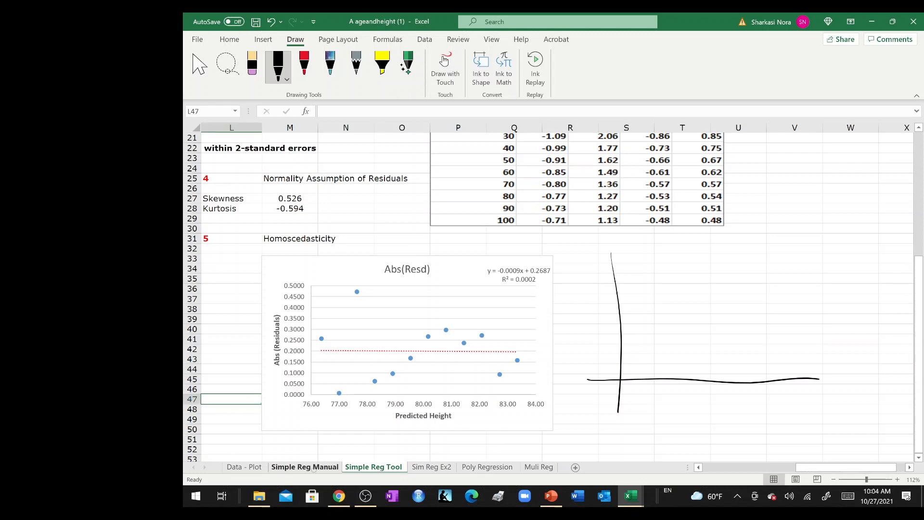
Step: Switch to the Simple Reg Manual sheet and draw a curved ink arrow pointing to the Residual Plot
double_click(305, 467)
drag(539, 332, 462, 385)
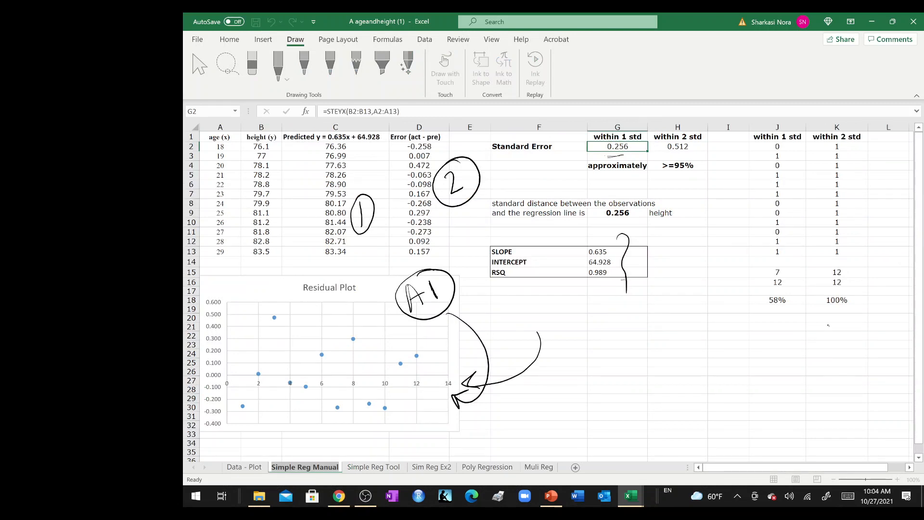
Step: Switch to the Data - Plot sheet and erase the ink arrows below the chart, the sketched vertical axis and the absolute-difference formula
click(431, 467)
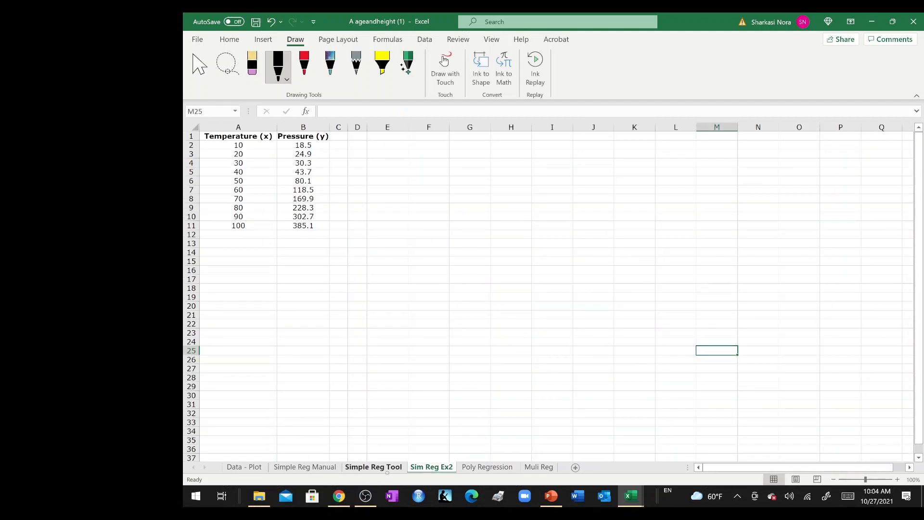
click(373, 466)
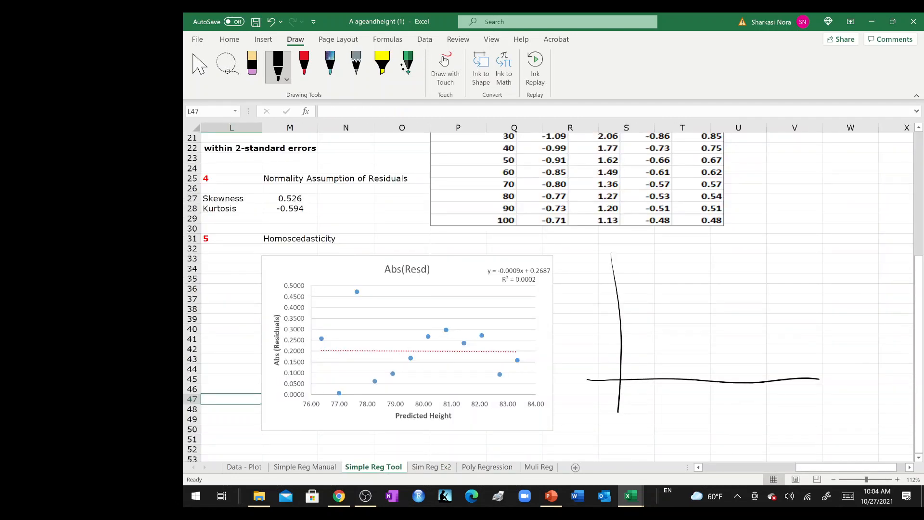
click(305, 467)
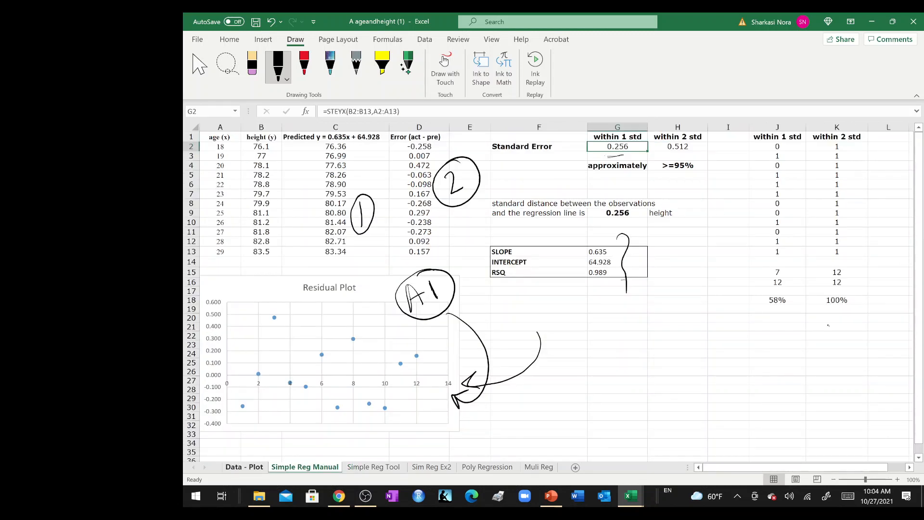
click(244, 467)
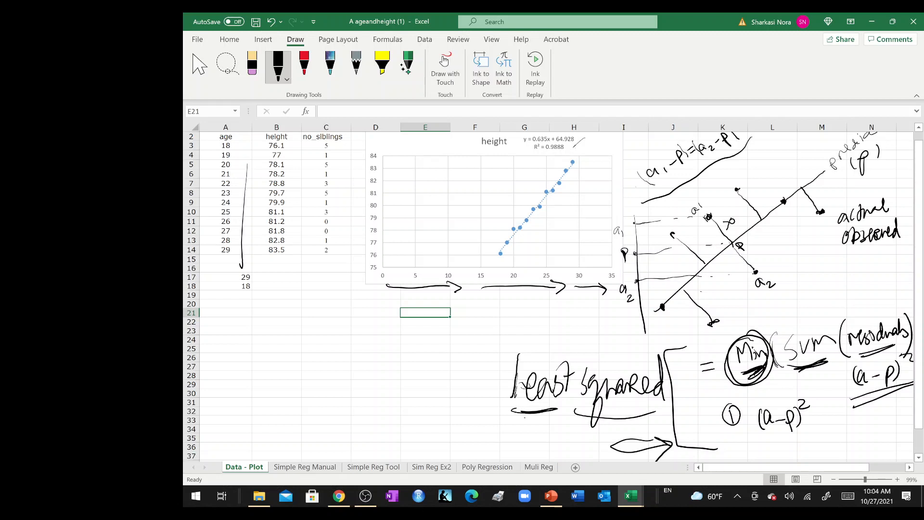
mouse_move(670, 193)
mouse_down()
mouse_move(626, 253)
mouse_move(561, 288)
mouse_move(419, 287)
mouse_move(458, 288)
mouse_up()
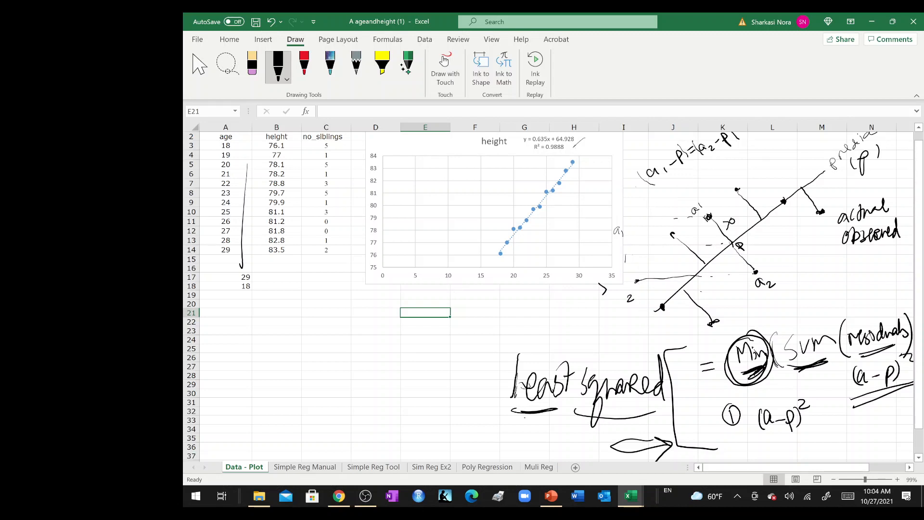
mouse_move(603, 288)
mouse_down()
mouse_move(625, 259)
mouse_move(618, 230)
mouse_up()
drag(645, 179, 733, 136)
drag(677, 160, 669, 165)
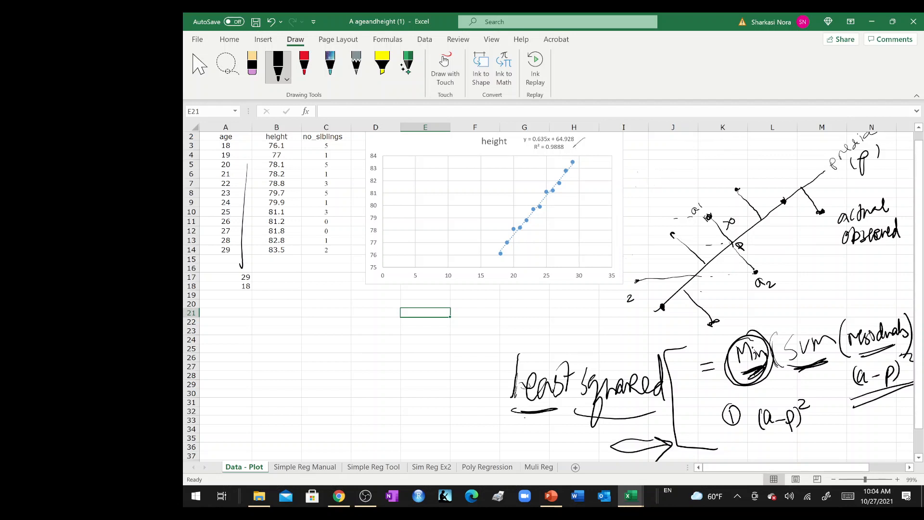
Step: Erase the rest of the ink regression sketch beside the height chart: the line, its distance segments, points and labels
drag(585, 138, 574, 147)
drag(850, 144, 833, 168)
drag(784, 201, 645, 280)
mouse_move(729, 224)
mouse_down()
mouse_move(708, 217)
mouse_move(670, 239)
mouse_up()
drag(695, 304, 878, 151)
drag(693, 277, 662, 307)
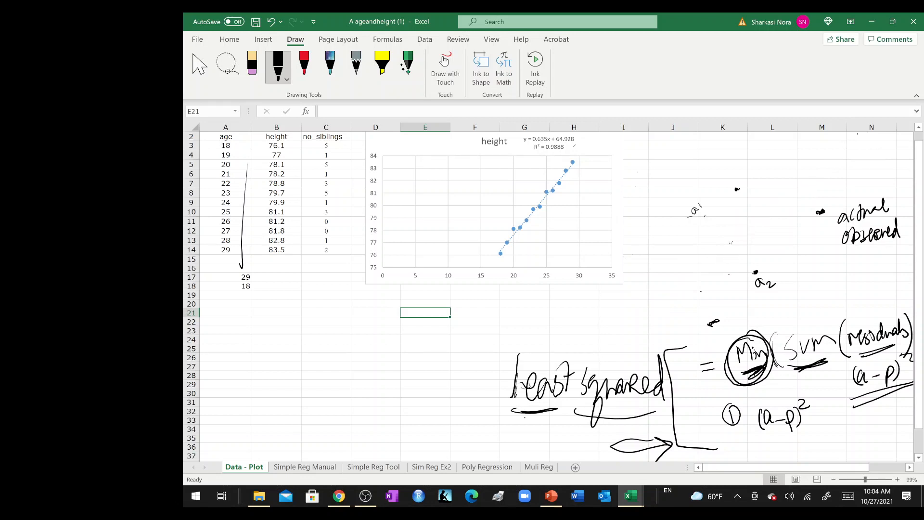
drag(689, 217, 740, 188)
drag(821, 212, 896, 231)
drag(770, 283, 713, 323)
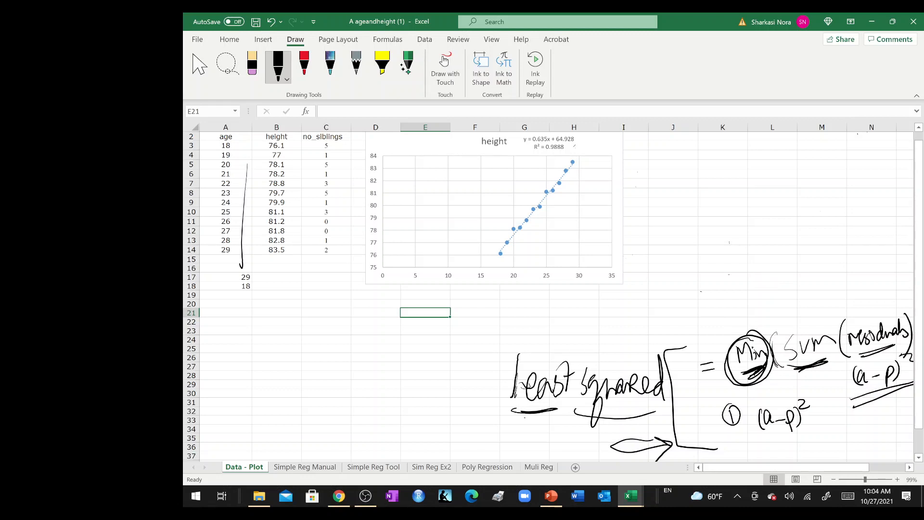
Step: Draw a red ink line along each side of the height chart's points, parallel to the trendline
scroll(549, 292, up, 8)
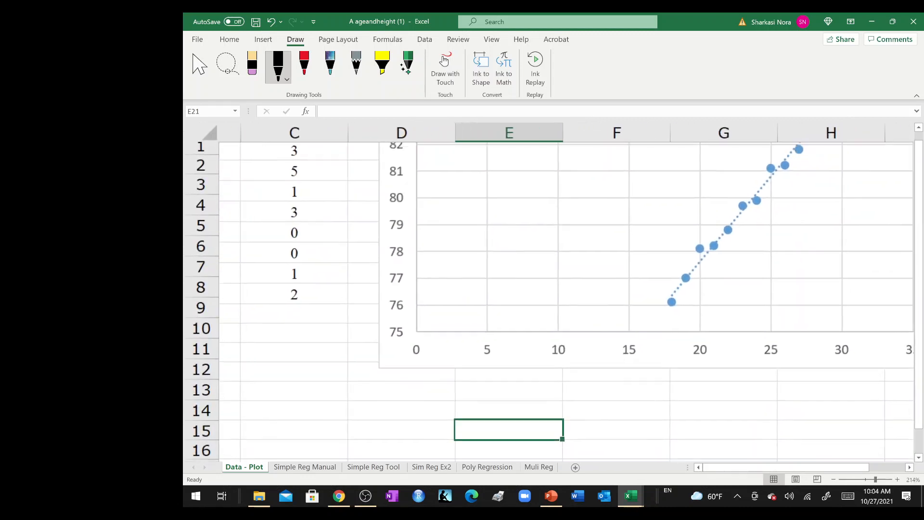
scroll(549, 292, down, 2)
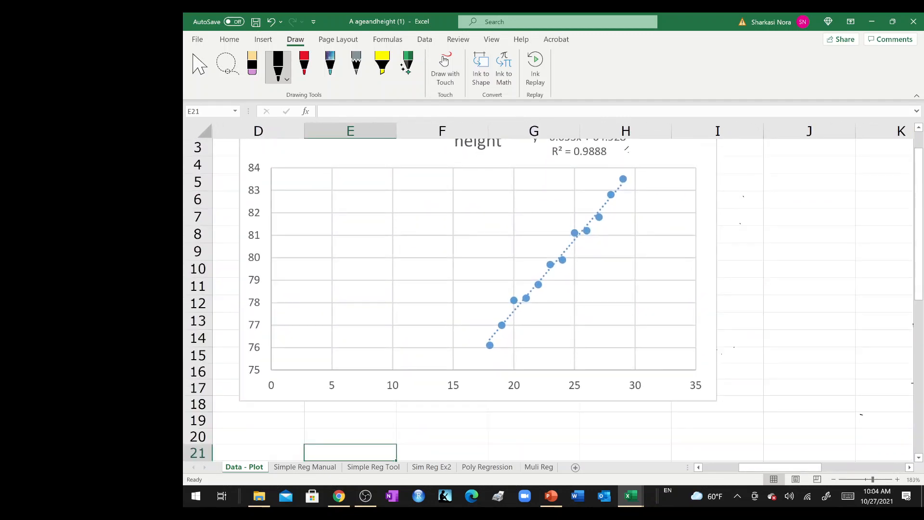
click(304, 65)
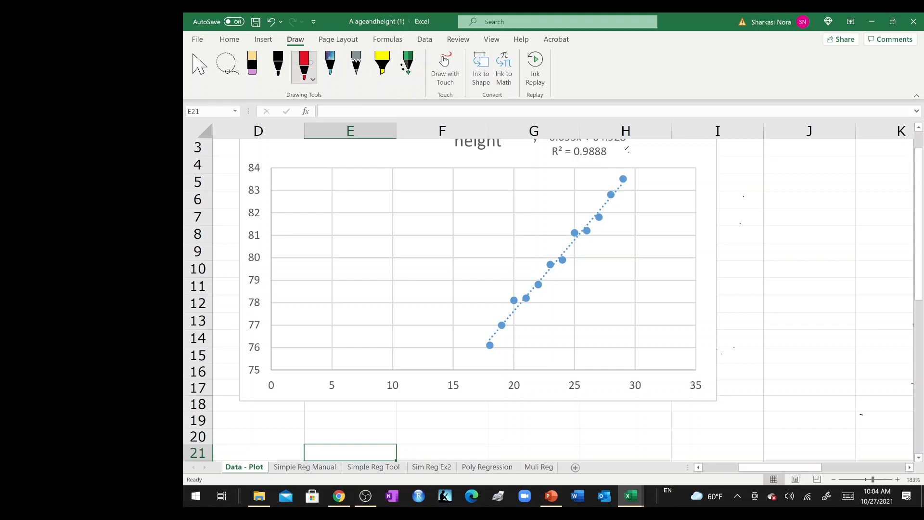
drag(615, 171, 471, 341)
drag(634, 180, 479, 358)
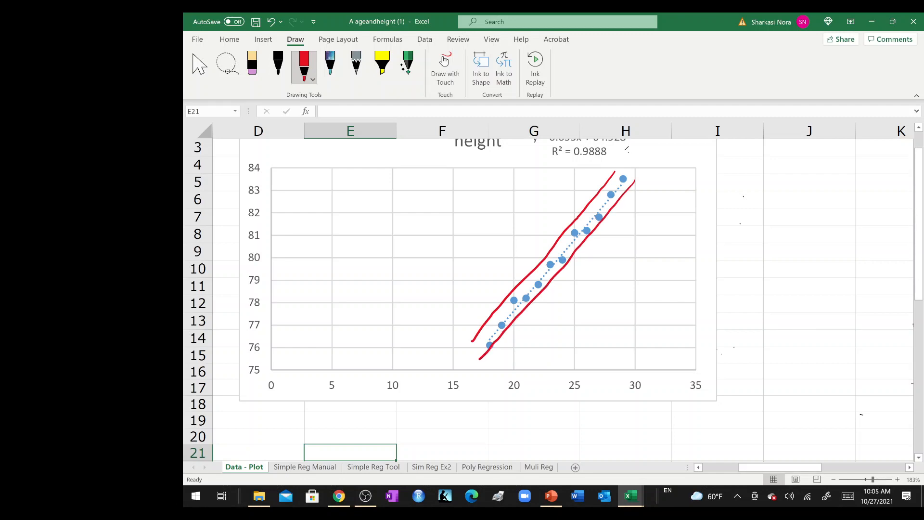
Step: Redraw the upper red line closer along the height chart's points and add short red distance ticks across the band
drag(548, 271, 554, 276)
mouse_move(563, 234)
mouse_down()
mouse_move(570, 240)
mouse_move(609, 184)
mouse_up()
mouse_move(574, 233)
mouse_down()
mouse_move(585, 210)
mouse_move(466, 351)
mouse_up()
mouse_move(510, 288)
mouse_down()
mouse_move(523, 300)
mouse_move(619, 172)
mouse_up()
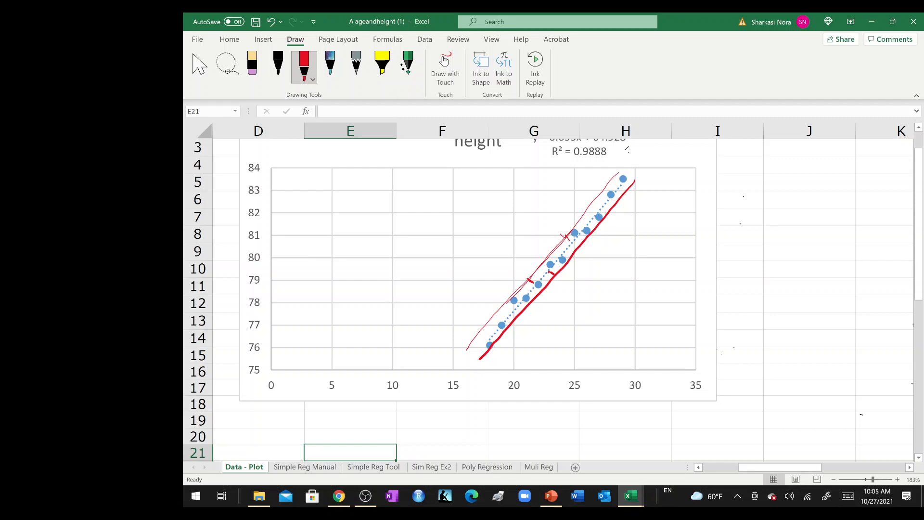
mouse_move(504, 312)
mouse_down()
mouse_move(514, 296)
mouse_move(461, 348)
mouse_up()
Step: Sketch a horizontal and a vertical axis in red ink on the empty cells beside the height chart
scroll(558, 289, right, 2)
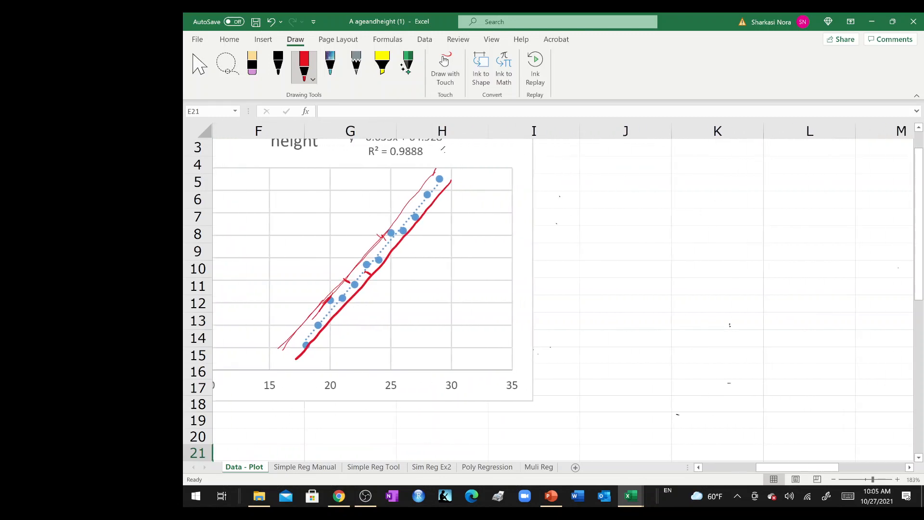
drag(601, 378, 819, 375)
drag(600, 200, 602, 412)
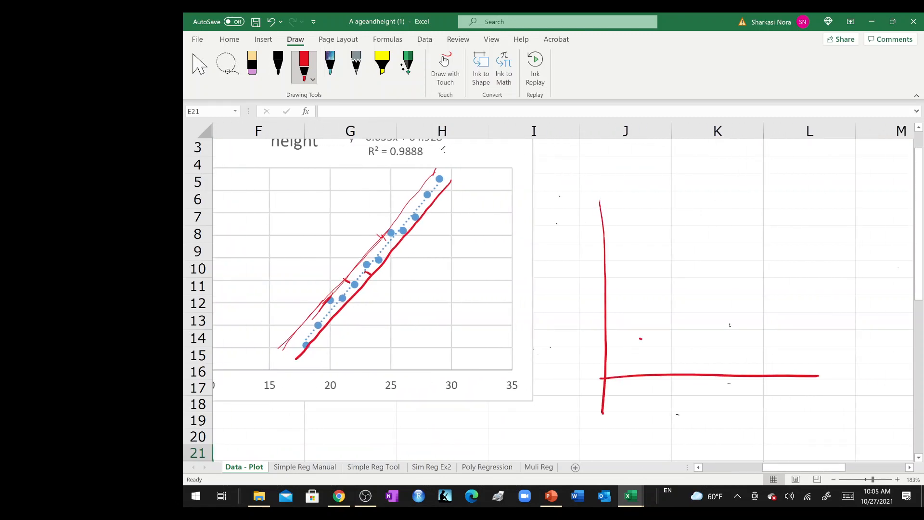
Step: Fill the red axes with short red dashes as scatter points that fan out from the origin
drag(691, 348, 700, 347)
drag(723, 345, 733, 346)
drag(758, 343, 771, 343)
drag(795, 343, 809, 342)
drag(737, 327, 745, 326)
drag(768, 322, 772, 318)
drag(704, 331, 720, 329)
drag(674, 342, 680, 339)
drag(745, 264, 752, 258)
drag(706, 293, 714, 287)
drag(773, 219, 773, 227)
drag(773, 238, 781, 236)
drag(734, 302, 755, 293)
drag(720, 313, 721, 311)
drag(774, 290, 788, 286)
drag(775, 267, 782, 263)
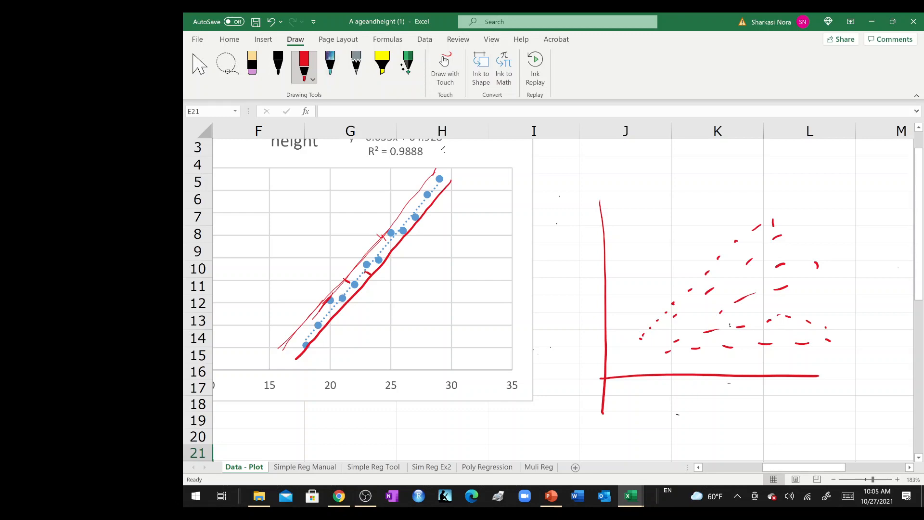
drag(785, 195, 626, 339)
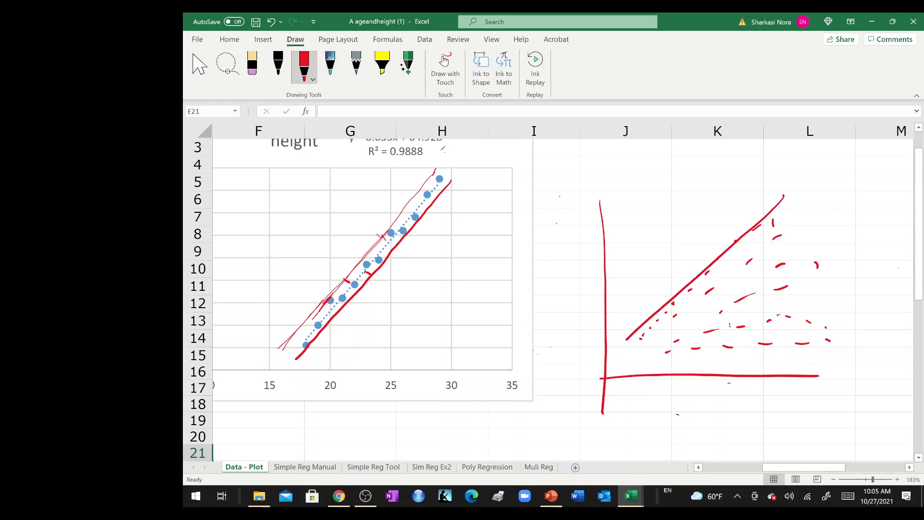
key(ctrl+z)
key(ctrl+z)
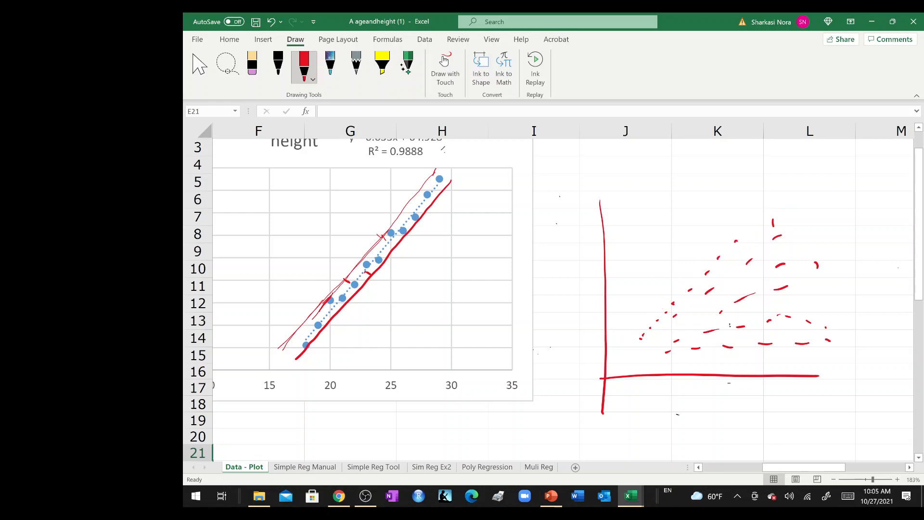
Step: Bound the fan of points above and below with red and black ink lines and draw a black regression line through it
mouse_move(782, 195)
mouse_down()
mouse_move(632, 331)
mouse_move(687, 355)
mouse_move(851, 344)
mouse_up()
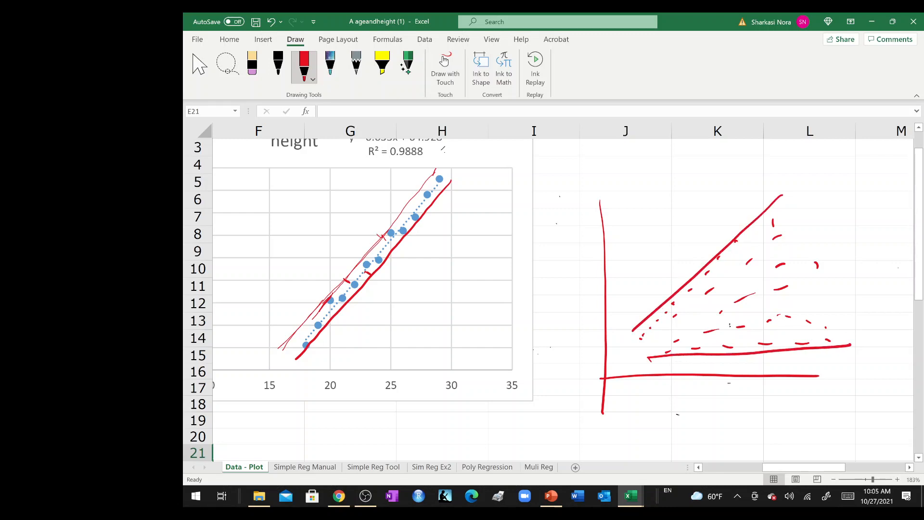
click(278, 65)
drag(872, 235, 622, 366)
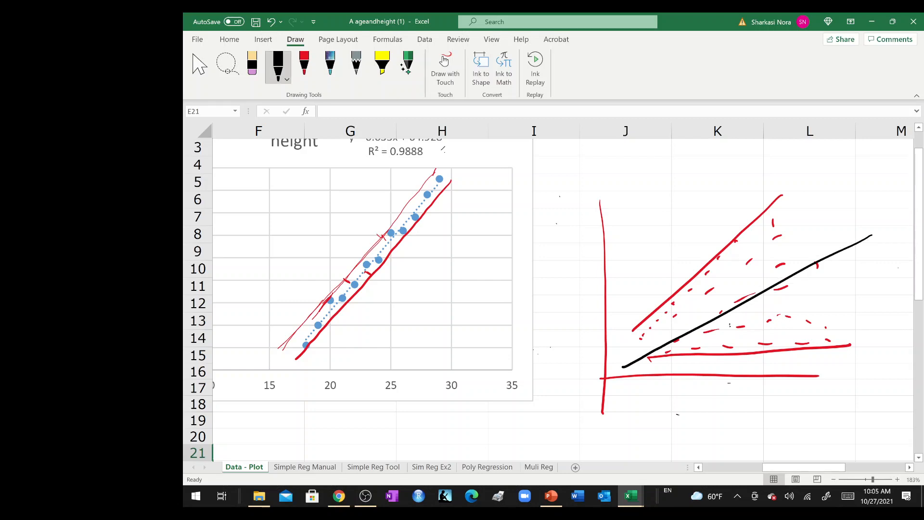
drag(634, 329, 780, 185)
drag(655, 362, 859, 350)
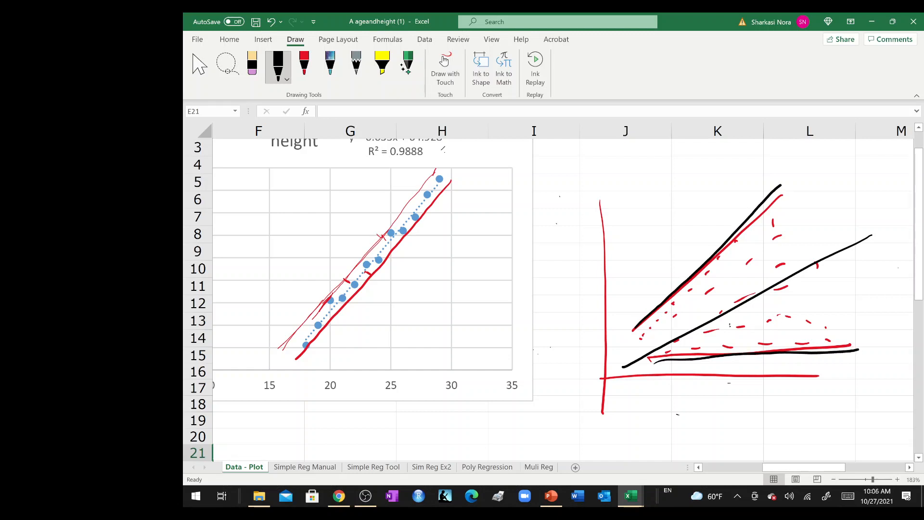
Step: Draw five black distance segments of growing length between the upper boundary line and the regression line
drag(641, 322, 659, 348)
drag(678, 291, 701, 322)
drag(717, 253, 748, 298)
drag(751, 218, 795, 274)
drag(777, 188, 825, 258)
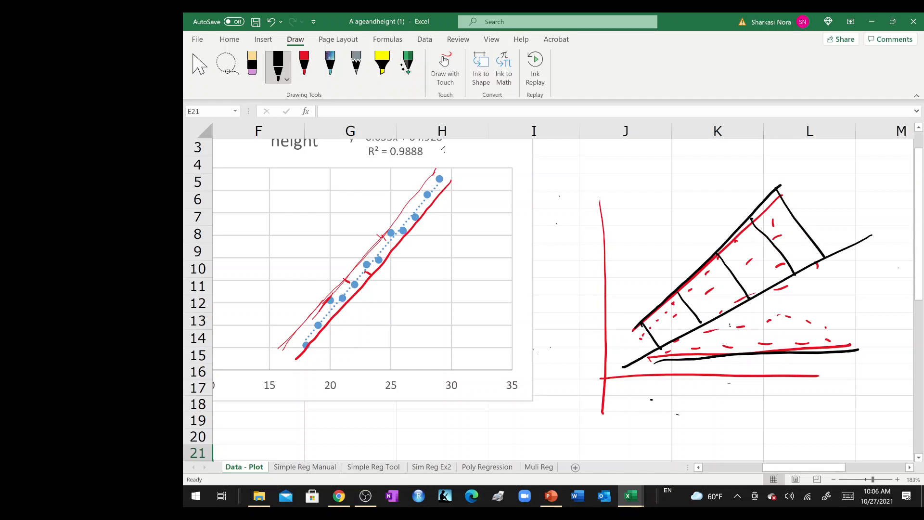
Step: Draw three black arrows below the sketched horizontal axis, pointing in the direction of increasing x
mouse_move(651, 399)
mouse_down()
mouse_move(717, 399)
mouse_move(724, 408)
mouse_up()
mouse_move(751, 399)
mouse_down()
mouse_move(821, 399)
mouse_move(813, 404)
mouse_up()
drag(841, 392, 879, 393)
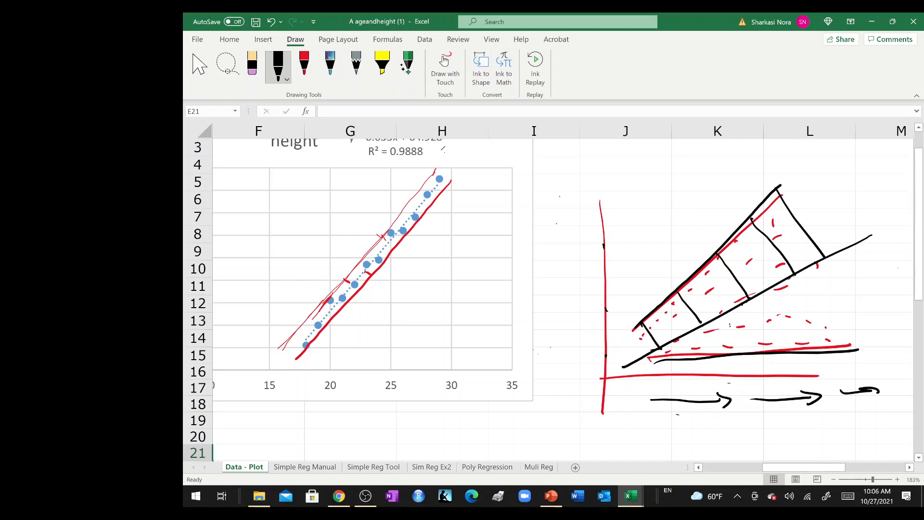
Step: Trace over the shorter distance segments in black and draw an upward arrow beside the sketched vertical axis
drag(621, 320, 684, 333)
drag(656, 340, 646, 328)
drag(702, 322, 685, 293)
drag(742, 297, 726, 264)
mouse_move(581, 356)
mouse_down()
mouse_move(573, 249)
mouse_move(583, 250)
mouse_up()
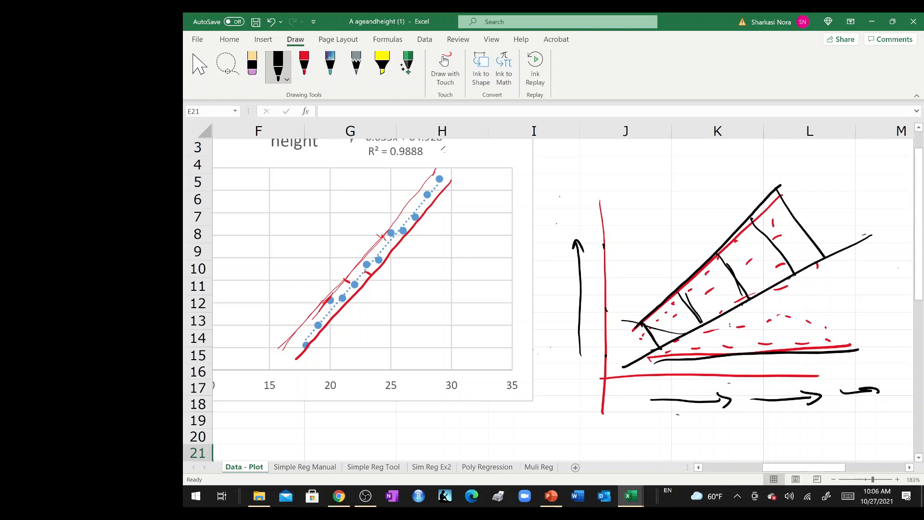
Step: Erase the three black arrows below the sketched horizontal axis
drag(821, 393, 813, 403)
drag(730, 399, 712, 401)
drag(775, 399, 871, 391)
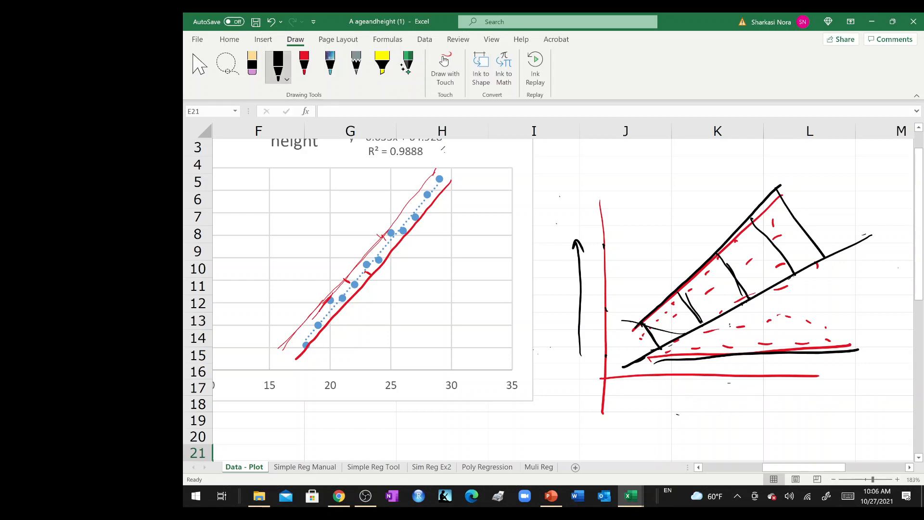
Step: Erase the boundary lines, the distance segments and some of the red points around the black regression line
drag(704, 328, 720, 361)
drag(752, 300, 776, 350)
drag(793, 282, 838, 350)
mouse_move(828, 264)
mouse_down()
mouse_move(862, 351)
mouse_move(839, 336)
mouse_move(710, 332)
mouse_up()
mouse_move(799, 221)
mouse_down()
mouse_move(679, 295)
mouse_move(737, 284)
mouse_move(650, 334)
mouse_up()
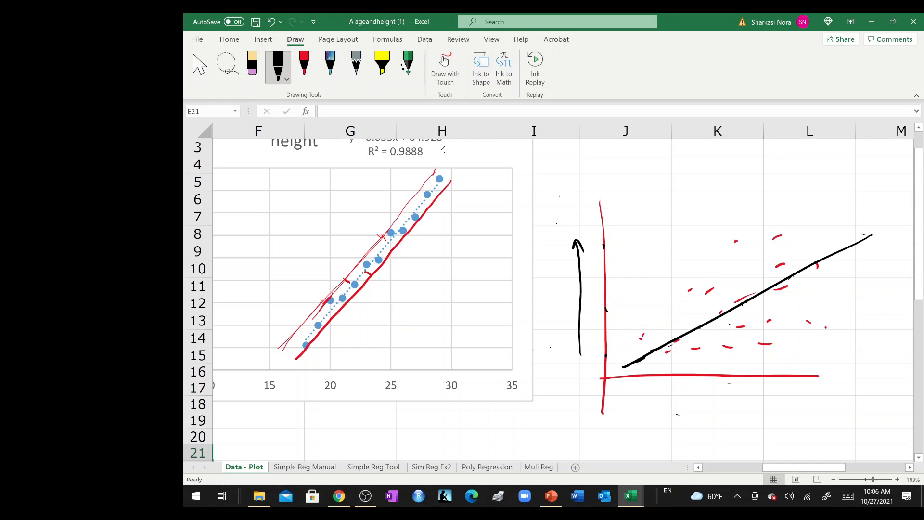
Step: Clear more of the red points and add black dashes as scatter points above the regression line
drag(781, 234, 773, 239)
drag(695, 348, 808, 322)
drag(739, 272, 731, 273)
drag(716, 277, 700, 281)
drag(683, 284, 669, 290)
drag(650, 295, 627, 303)
drag(787, 272, 724, 294)
drag(661, 311, 650, 315)
drag(630, 327, 627, 328)
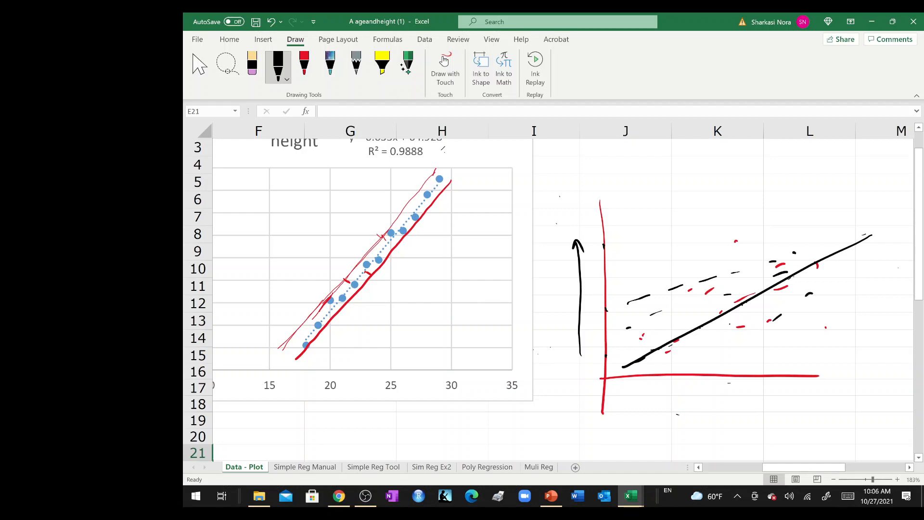
Step: Add black dashes as scatter points below the regression line, spread along its length
drag(738, 350, 748, 342)
drag(718, 366, 724, 359)
drag(801, 284, 804, 291)
drag(725, 334, 751, 320)
drag(694, 358, 704, 352)
drag(664, 370, 672, 368)
drag(777, 336, 783, 330)
drag(661, 306, 650, 310)
Step: Draw black distance segments from the regression line to the points on both sides and circle the upward arrow
mouse_move(816, 262)
mouse_down()
mouse_move(825, 290)
mouse_move(804, 308)
mouse_up()
drag(735, 306, 765, 349)
drag(694, 335, 733, 371)
drag(762, 269, 769, 284)
mouse_move(719, 283)
mouse_down()
mouse_move(729, 297)
mouse_move(696, 325)
mouse_up()
drag(639, 313, 659, 336)
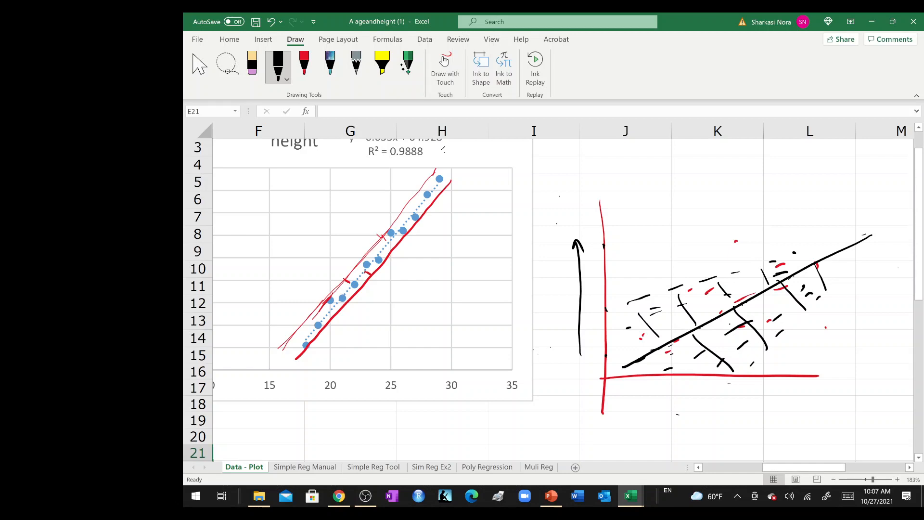
drag(575, 225, 553, 224)
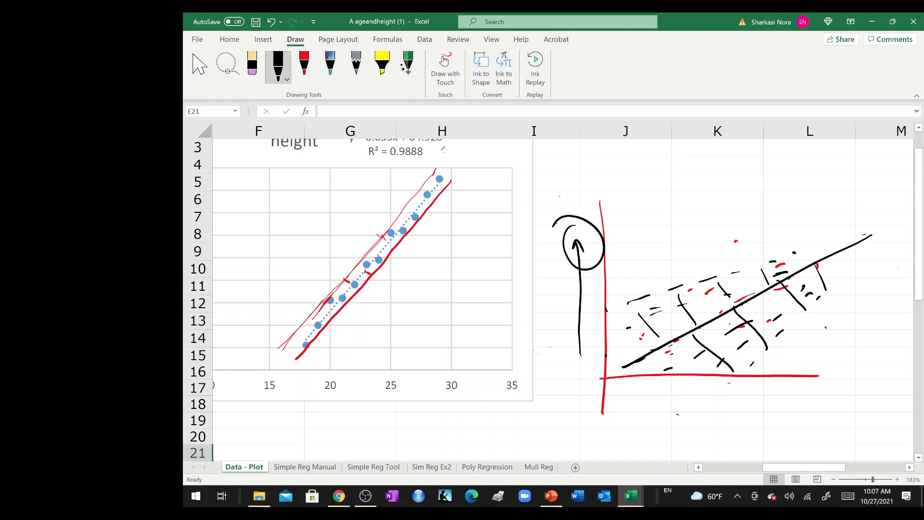
drag(766, 304, 781, 327)
drag(721, 324, 743, 321)
drag(675, 341, 703, 372)
Step: Handwrite "Hetro scedasticity" in black ink below the sketched plot and underline "Hetro"
drag(652, 392, 658, 432)
drag(658, 412, 666, 408)
mouse_move(668, 393)
mouse_down()
mouse_move(670, 429)
mouse_move(692, 427)
mouse_up()
drag(699, 392, 699, 428)
drag(696, 403, 709, 400)
mouse_move(710, 426)
mouse_down()
mouse_move(717, 405)
mouse_move(745, 423)
mouse_move(778, 424)
mouse_up()
mouse_move(794, 410)
mouse_down()
mouse_move(796, 390)
mouse_move(818, 425)
mouse_up()
drag(833, 398, 837, 420)
drag(837, 413, 866, 415)
drag(874, 400, 875, 415)
drag(885, 379, 884, 413)
mouse_move(890, 400)
mouse_down()
mouse_move(904, 414)
mouse_move(882, 448)
mouse_up()
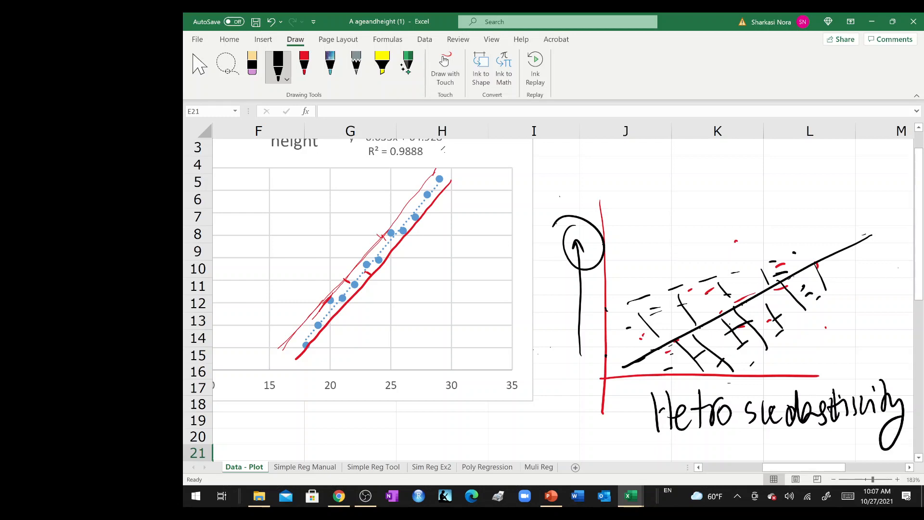
mouse_move(663, 431)
mouse_down()
mouse_move(673, 436)
mouse_move(664, 440)
mouse_move(758, 432)
mouse_up()
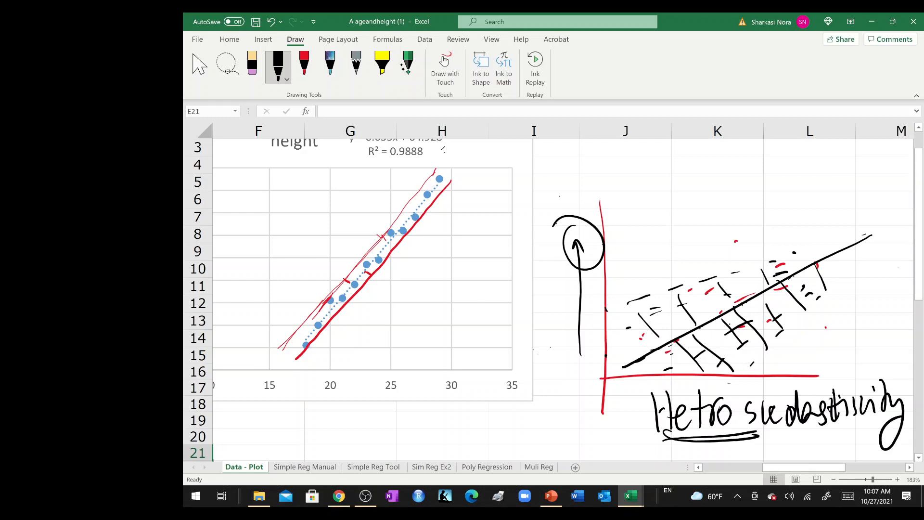
Step: Draw a curved black arrow pointing to the height chart's points and handwrite "Homo" beside it
mouse_move(474, 335)
mouse_down()
mouse_move(414, 336)
mouse_move(376, 295)
mouse_up()
mouse_move(381, 316)
mouse_down()
mouse_move(387, 294)
mouse_move(400, 297)
mouse_up()
drag(433, 287, 443, 319)
drag(446, 285, 454, 308)
drag(439, 309, 461, 293)
drag(467, 297, 500, 278)
drag(504, 260, 503, 263)
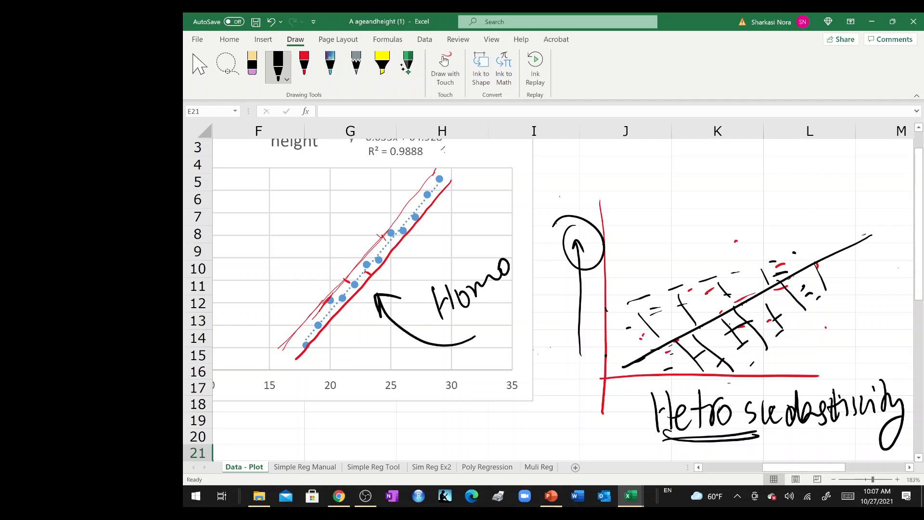
Step: Enclose the sketched points with boundary lines above and below, and add distance segments from the upper boundary to the regression line
drag(825, 288, 736, 369)
drag(813, 243, 634, 288)
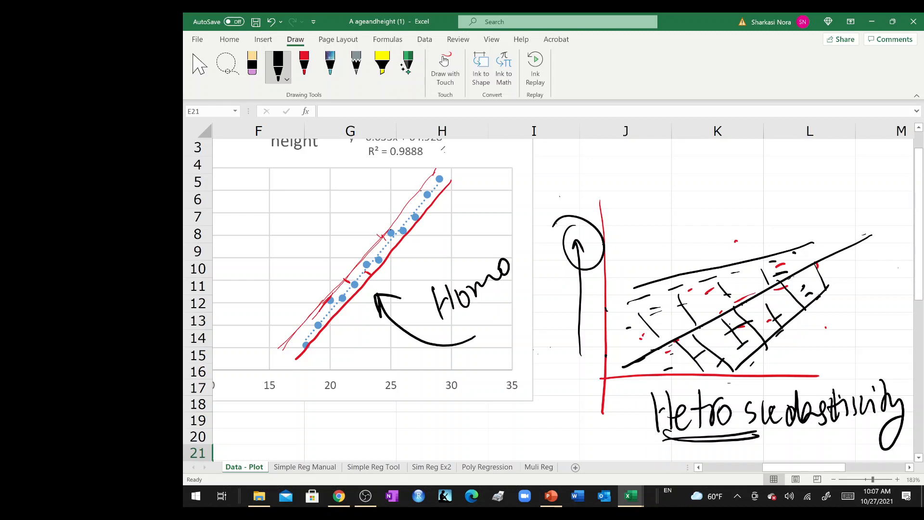
drag(798, 242, 816, 269)
drag(780, 261, 793, 279)
drag(739, 266, 760, 297)
drag(708, 274, 725, 309)
drag(746, 286, 754, 275)
drag(675, 284, 696, 322)
mouse_move(643, 294)
mouse_down()
mouse_move(665, 341)
mouse_move(641, 358)
mouse_up()
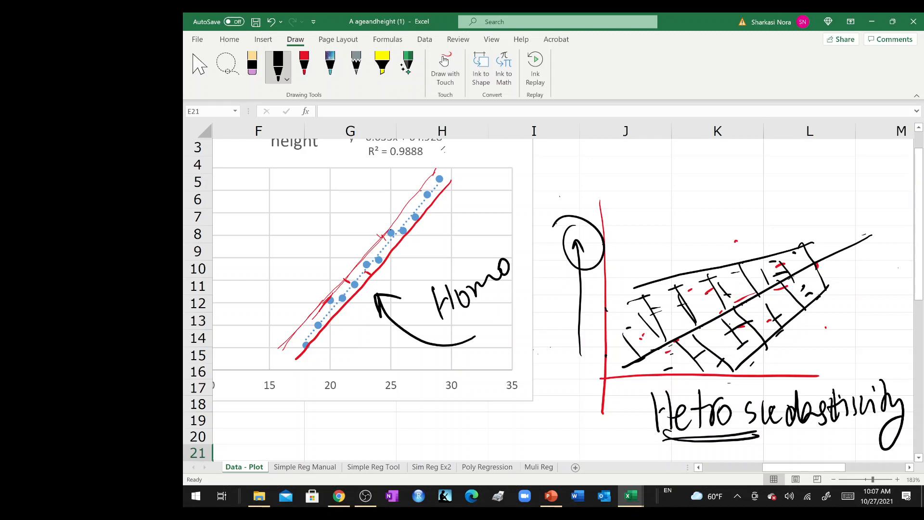
Step: Erase the boundary lines, distance segments and red axes from the sketched scatter plot, leaving the black regression line in place
mouse_move(796, 308)
mouse_down()
mouse_move(705, 373)
mouse_move(777, 318)
mouse_move(753, 295)
mouse_move(685, 304)
mouse_move(712, 278)
mouse_up()
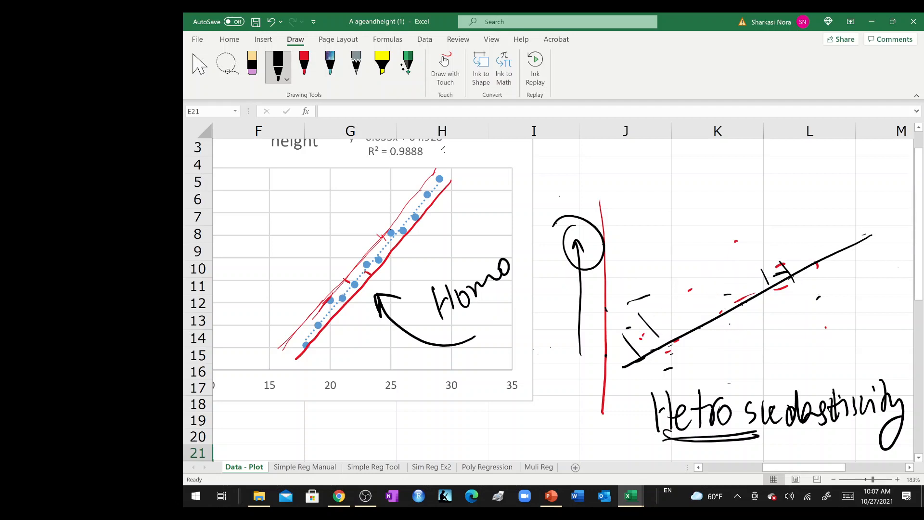
mouse_move(649, 326)
mouse_down()
mouse_move(606, 355)
mouse_move(639, 299)
mouse_up()
drag(639, 298, 690, 289)
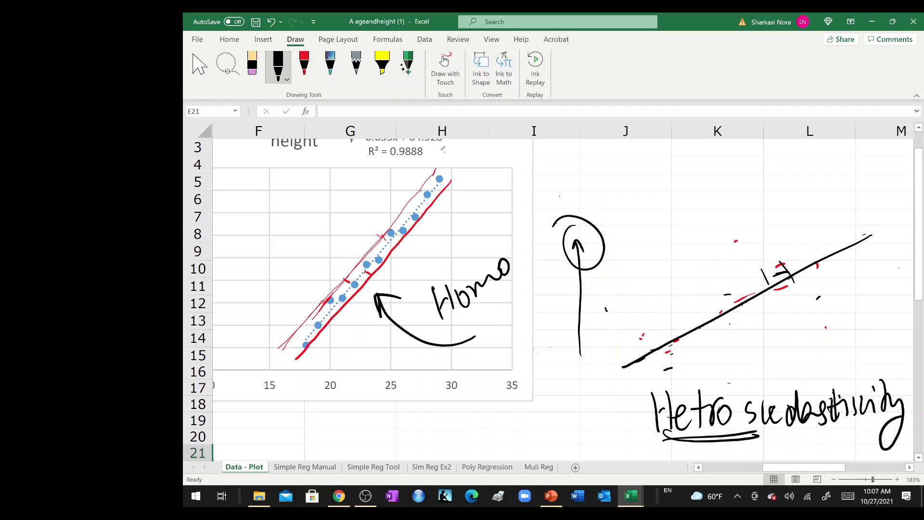
Step: Draw black axes around the sketched regression line and scatter short black marks as data points above and below it
drag(614, 214, 610, 431)
drag(583, 385, 827, 368)
mouse_move(670, 307)
mouse_down()
mouse_move(668, 315)
mouse_move(679, 291)
mouse_up()
drag(740, 262, 793, 256)
drag(814, 251, 829, 258)
drag(693, 294, 701, 288)
drag(680, 316, 689, 302)
drag(659, 360, 666, 356)
drag(718, 359, 783, 354)
drag(804, 339, 798, 348)
drag(803, 283, 797, 293)
drag(788, 307, 781, 324)
drag(740, 341, 764, 335)
drag(697, 341, 727, 333)
drag(702, 331, 756, 308)
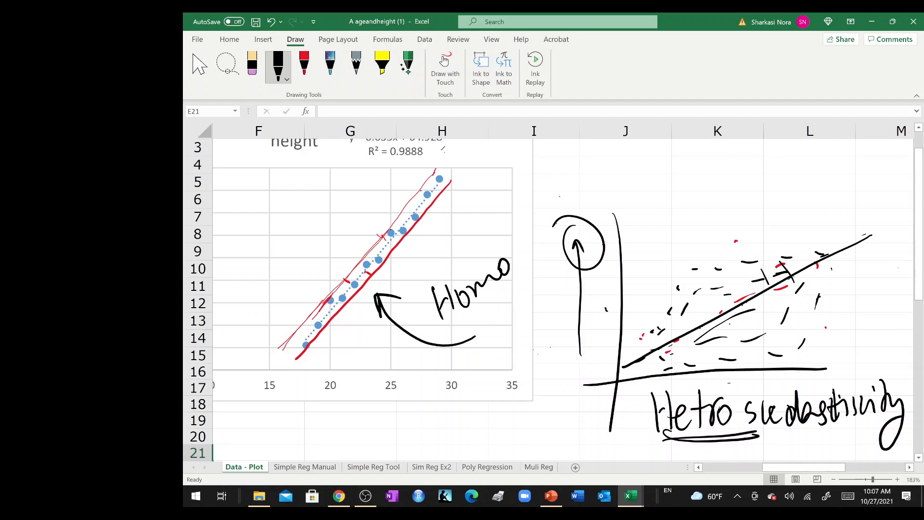
Step: Draw black distance segments between the sketched regression line and the scattered points on both sides
drag(657, 337, 669, 323)
drag(657, 334, 648, 347)
drag(681, 273, 710, 319)
mouse_move(698, 270)
mouse_down()
mouse_move(727, 311)
mouse_move(751, 306)
mouse_up()
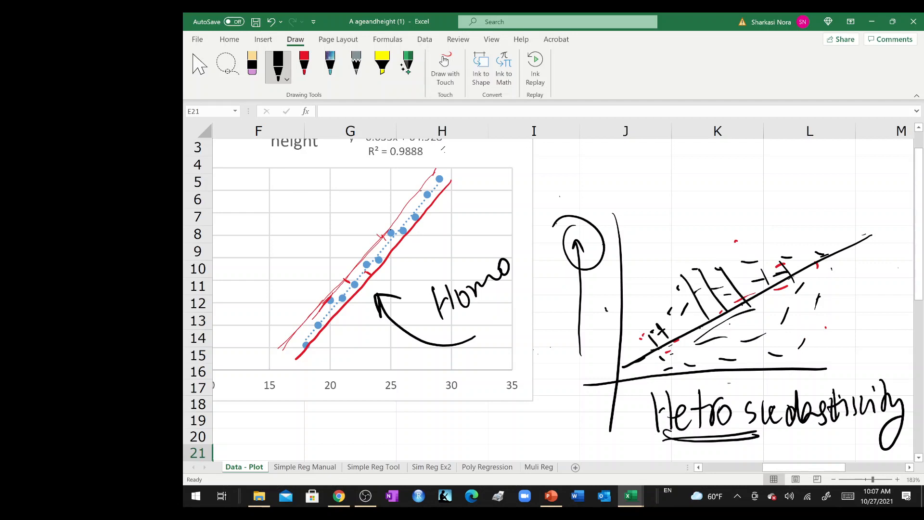
drag(806, 255, 813, 264)
drag(775, 262, 779, 272)
drag(691, 339, 700, 357)
drag(668, 347, 682, 367)
drag(723, 318, 744, 362)
drag(744, 310, 772, 363)
drag(766, 298, 793, 342)
drag(795, 275, 813, 303)
drag(812, 270, 816, 286)
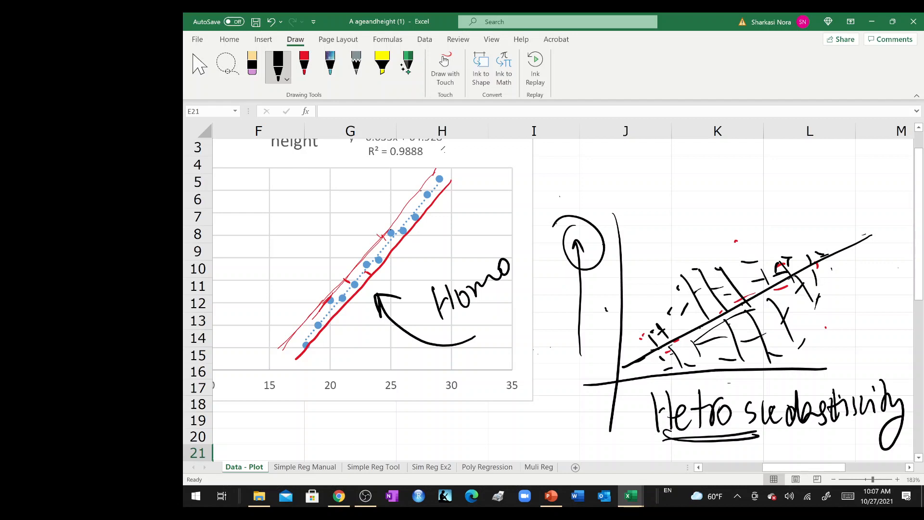
Step: Enclose the sketched points with curved boundary lines above and below, and underline the whole "Hetro scedasticity" label
mouse_move(818, 248)
mouse_down()
mouse_move(671, 303)
mouse_move(639, 335)
mouse_up()
drag(832, 293, 678, 362)
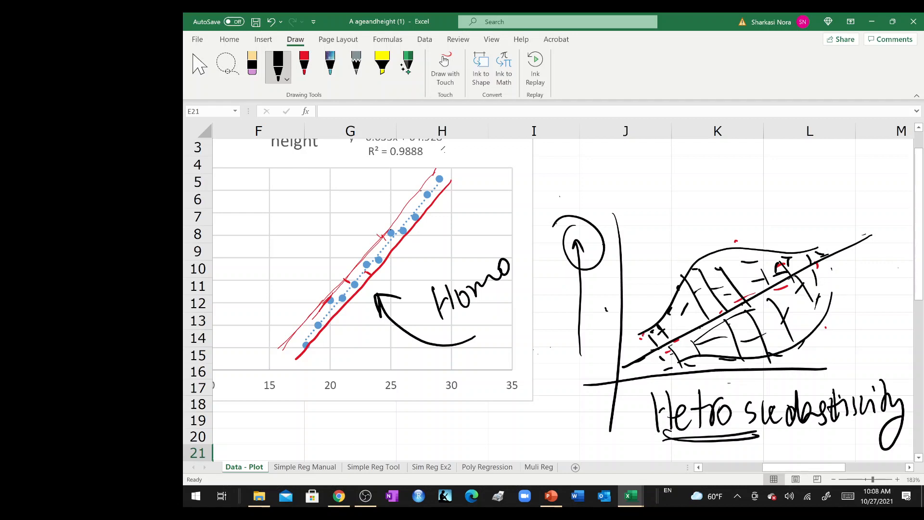
drag(646, 442, 897, 435)
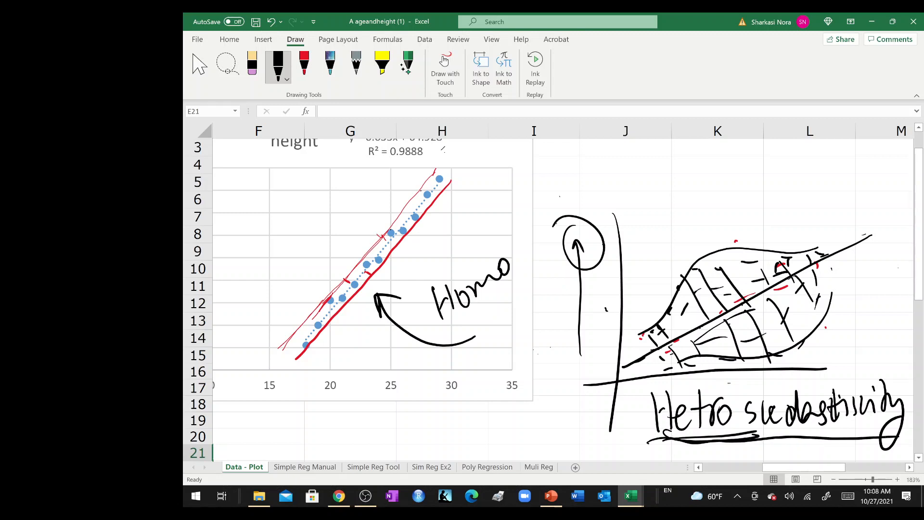
Step: Erase the entire sketched plot, the circled upward arrow and the "Hetro scedasticity" label beside the height chart
mouse_move(899, 433)
mouse_down()
mouse_move(883, 409)
mouse_move(746, 414)
mouse_move(719, 433)
mouse_move(662, 410)
mouse_up()
mouse_move(871, 268)
mouse_down()
mouse_move(824, 255)
mouse_move(674, 342)
mouse_move(710, 339)
mouse_move(728, 359)
mouse_move(802, 344)
mouse_up()
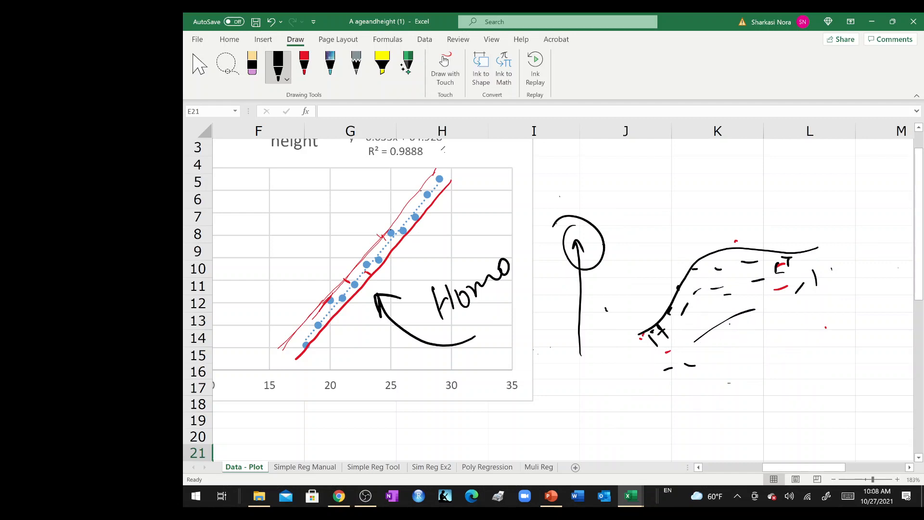
mouse_move(695, 363)
mouse_down()
mouse_move(668, 369)
mouse_move(815, 277)
mouse_move(675, 299)
mouse_up()
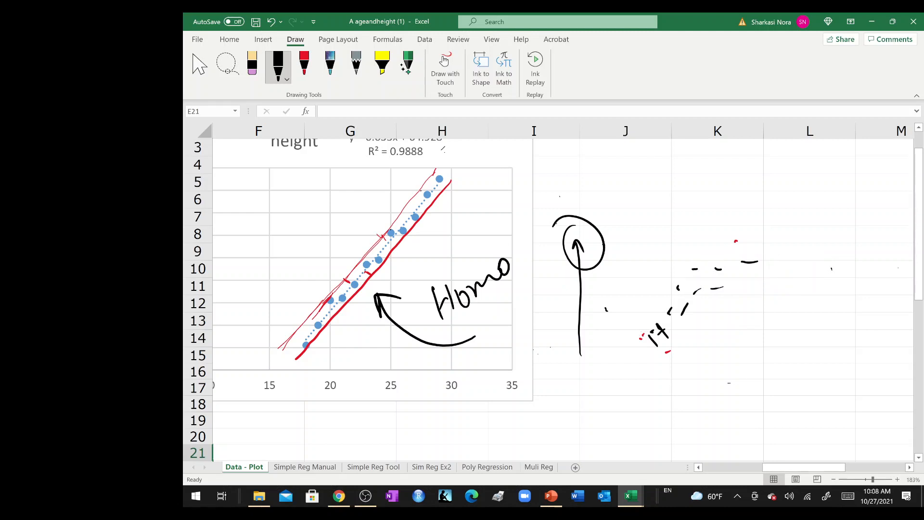
mouse_move(749, 261)
mouse_down()
mouse_move(697, 291)
mouse_move(717, 269)
mouse_move(651, 331)
mouse_move(694, 269)
mouse_up()
drag(665, 329, 658, 335)
mouse_move(606, 309)
mouse_down()
mouse_move(592, 269)
mouse_move(604, 246)
mouse_up()
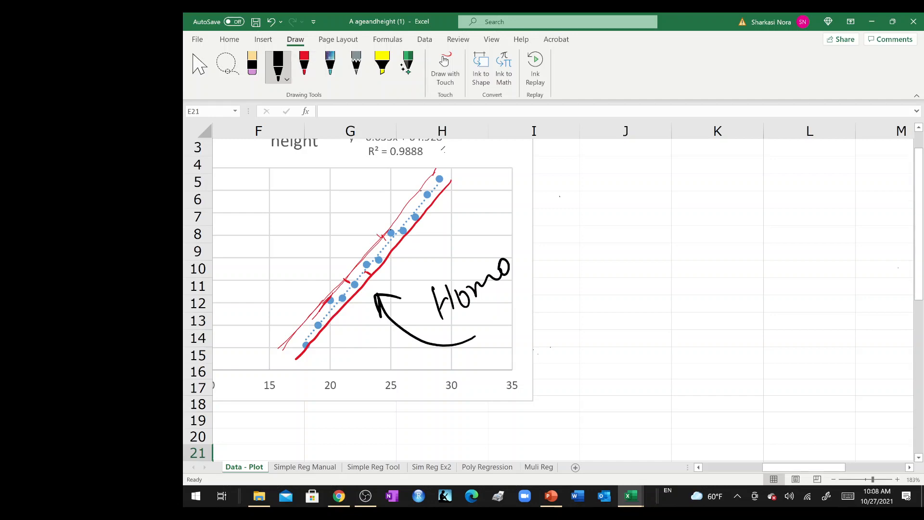
Step: Draw a black tick beside "Homo", and remove the tick, the "Homo" label and its curved arrow from the height chart
mouse_move(520, 283)
mouse_down()
mouse_move(552, 286)
mouse_move(625, 223)
mouse_up()
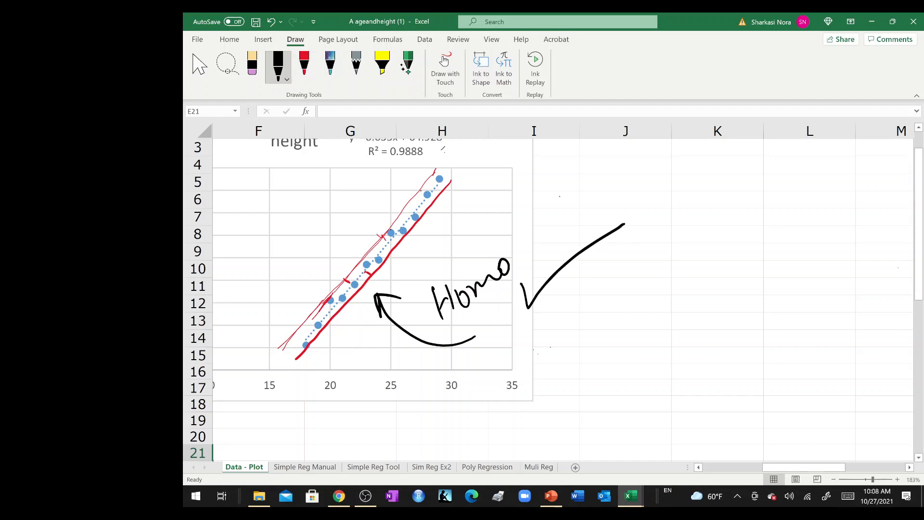
key(ctrl+z)
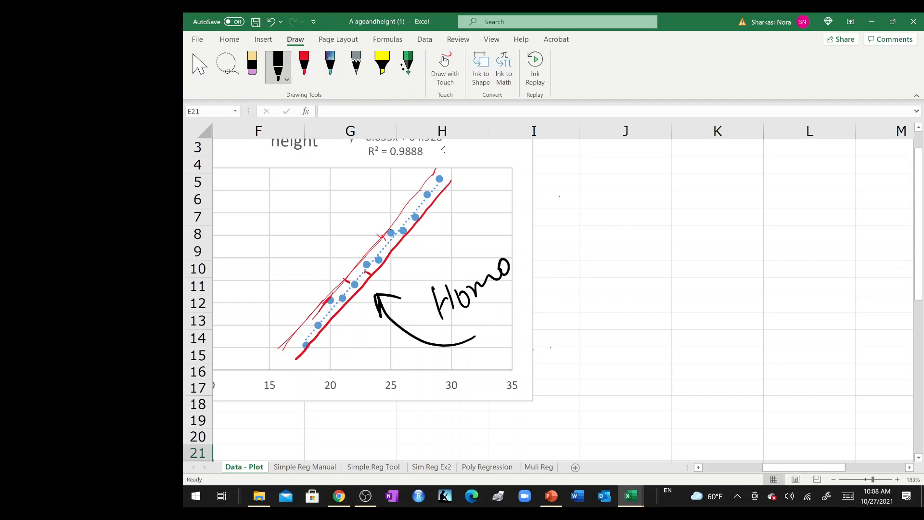
key(ctrl+z)
key(ctrl+z)
key(ctrl+z)
key(ctrl+z)
key(ctrl+z)
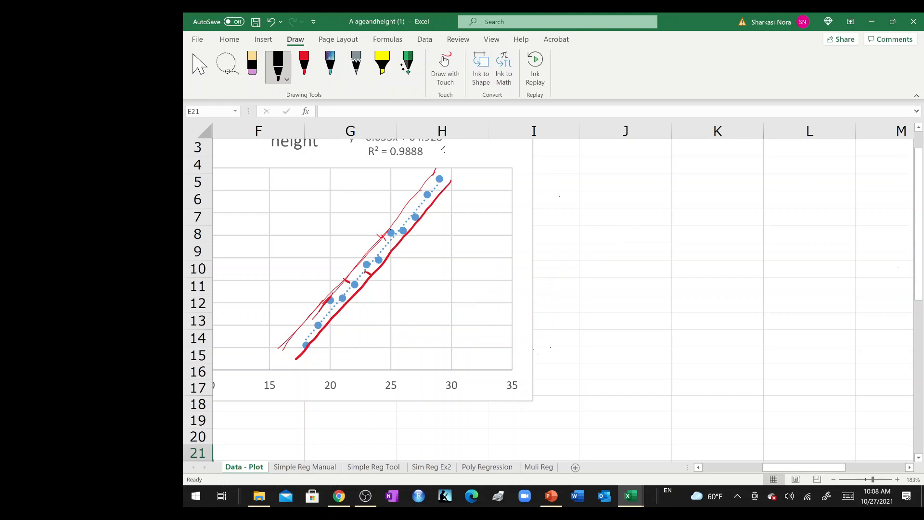
Step: On the Simple Reg Tool sheet, remove the hand-drawn axes and draw a curved black arrow pointing to the Abs(Resd) chart
click(374, 467)
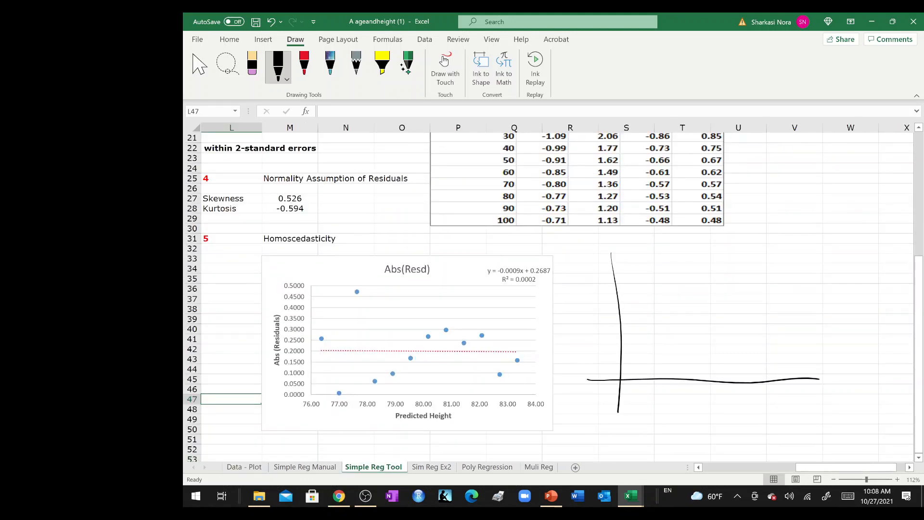
key(ctrl+z)
key(ctrl+z)
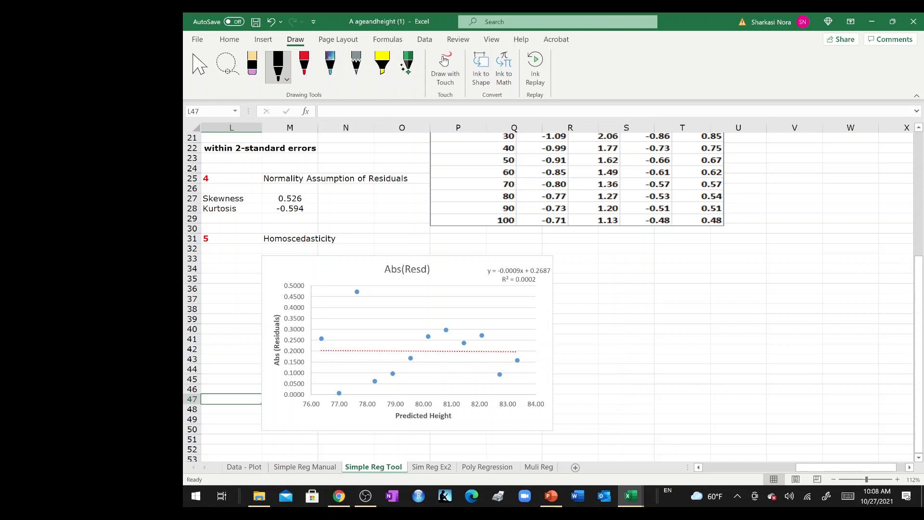
mouse_move(631, 258)
mouse_down()
mouse_move(601, 327)
mouse_move(562, 350)
mouse_up()
drag(584, 323, 591, 342)
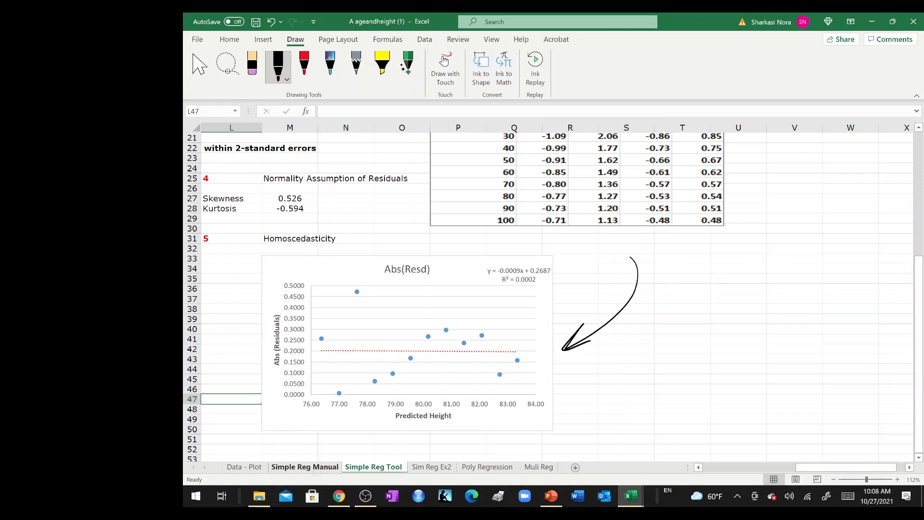
Step: On the Data - Plot sheet, remove the red ink lines from the height chart and most of the handwritten "Least squared" below
click(305, 466)
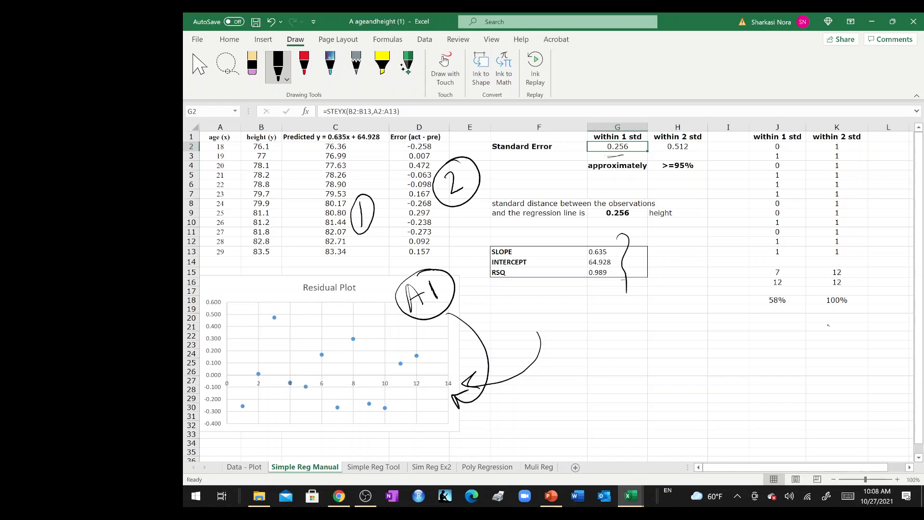
click(244, 467)
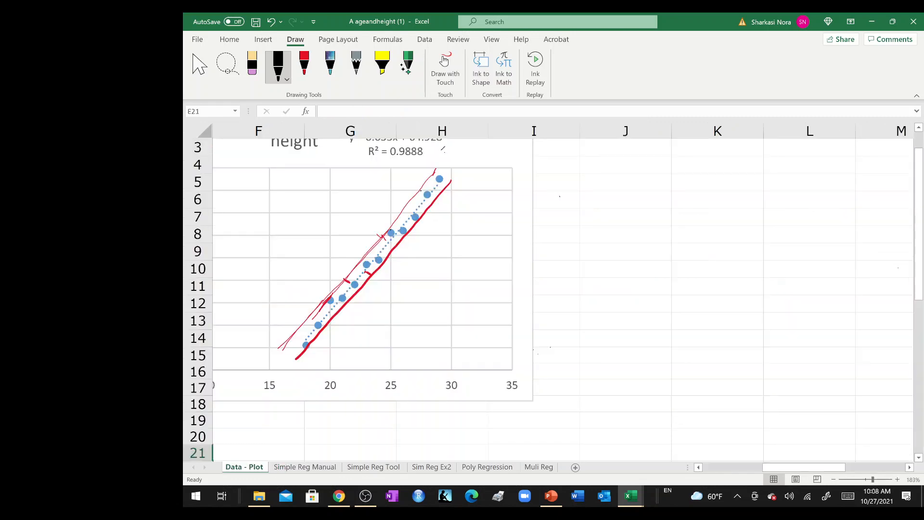
scroll(554, 299, down, 5)
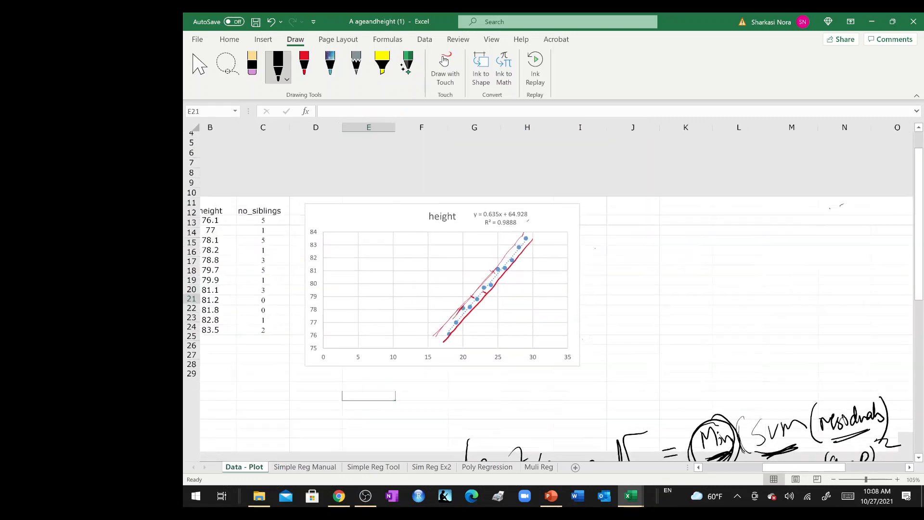
key(ctrl+z)
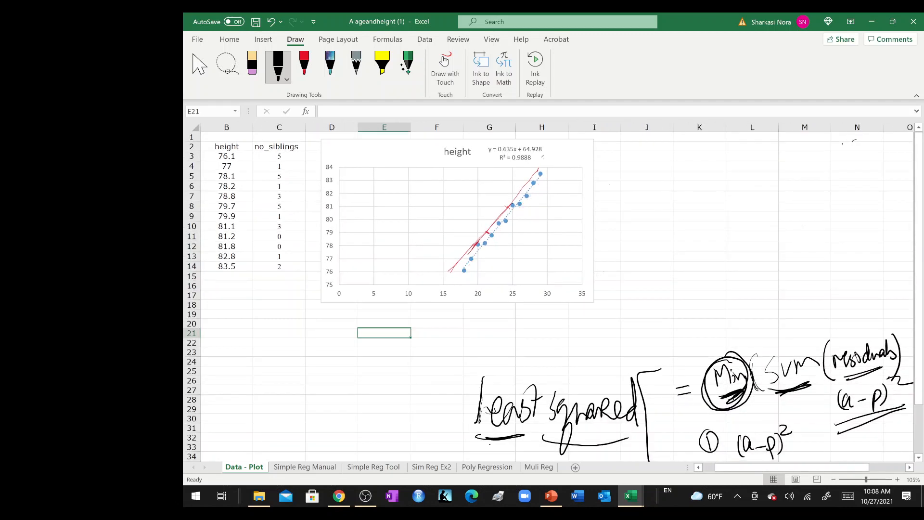
key(ctrl+z)
key(ctrl+z)
key(ctrl+z)
key(ctrl+z)
key(ctrl+z)
key(ctrl+z)
key(ctrl+z)
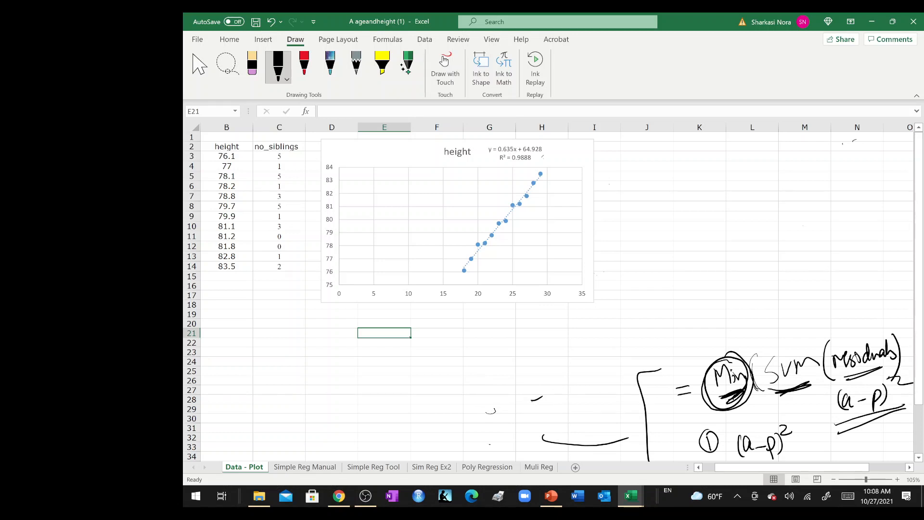
Step: Remove the remaining handwritten least-squares notes below the height chart, including the bracket, "Min", "Sum", "residuals" and the (a-p)² terms
key(ctrl+z)
key(ctrl+z)
key(ctrl+z)
key(ctrl+z)
key(ctrl+z)
key(ctrl+z)
key(ctrl+z)
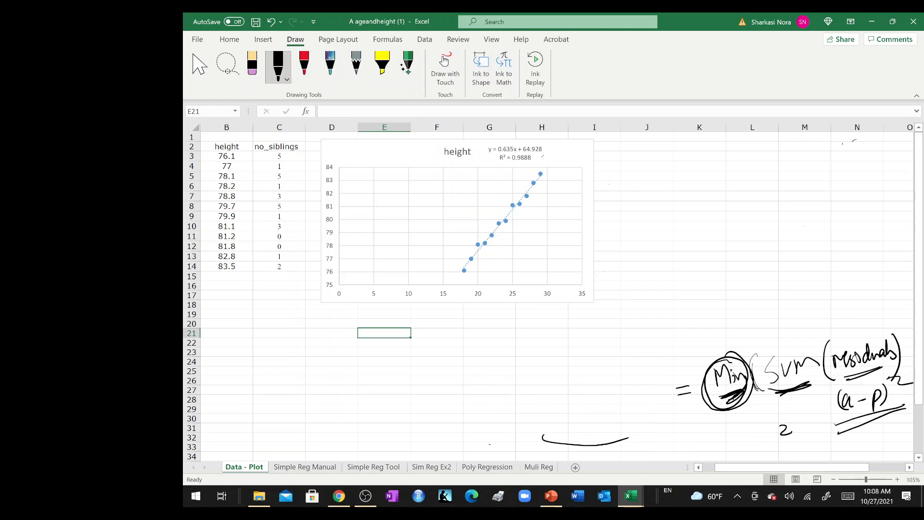
key(ctrl+z)
key(ctrl+z)
key(ctrl+z)
key(ctrl+z)
key(ctrl+z)
key(ctrl+z)
key(ctrl+z)
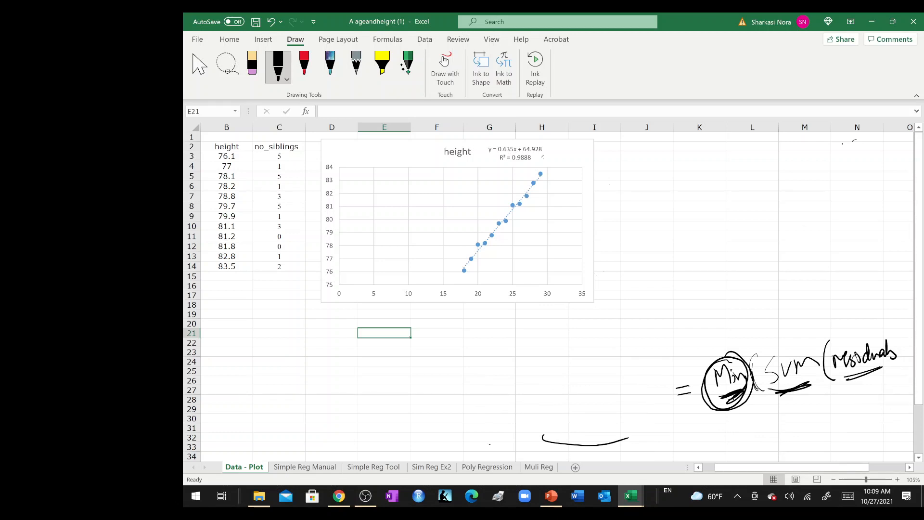
key(ctrl+z)
key(ctrl+z)
key(ctrl+z)
key(ctrl+z)
key(ctrl+z)
key(ctrl+z)
key(ctrl+z)
key(ctrl+z)
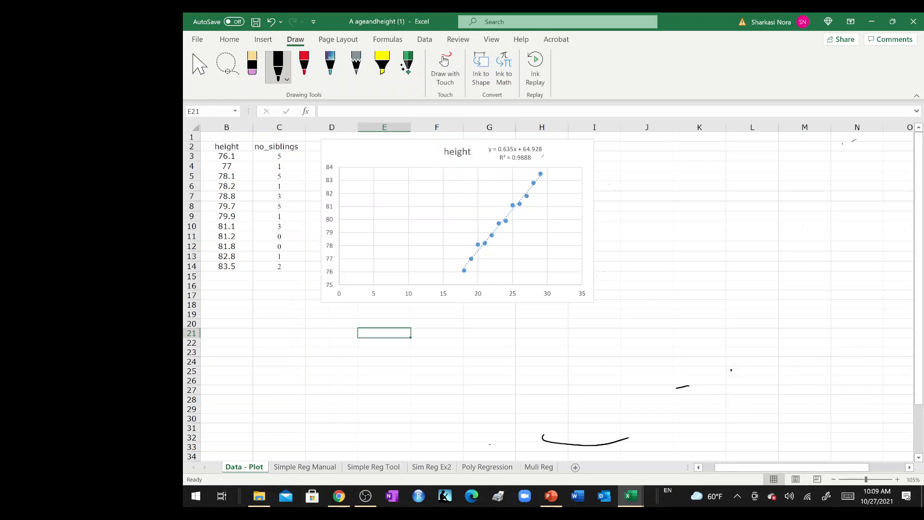
key(ctrl+z)
key(ctrl+z)
Step: Remove the curved black arrow beside the Abs(Resd) chart on the Simple Reg Tool sheet
click(373, 467)
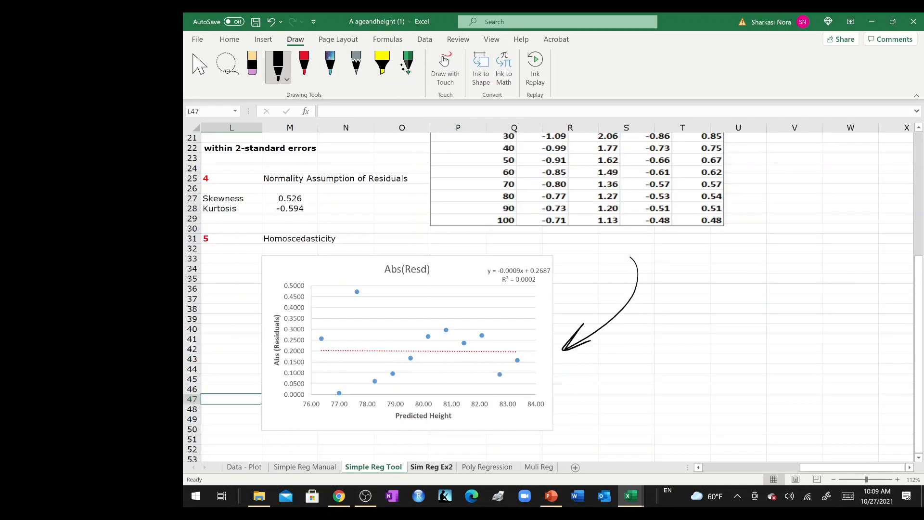
scroll(554, 294, left, 2)
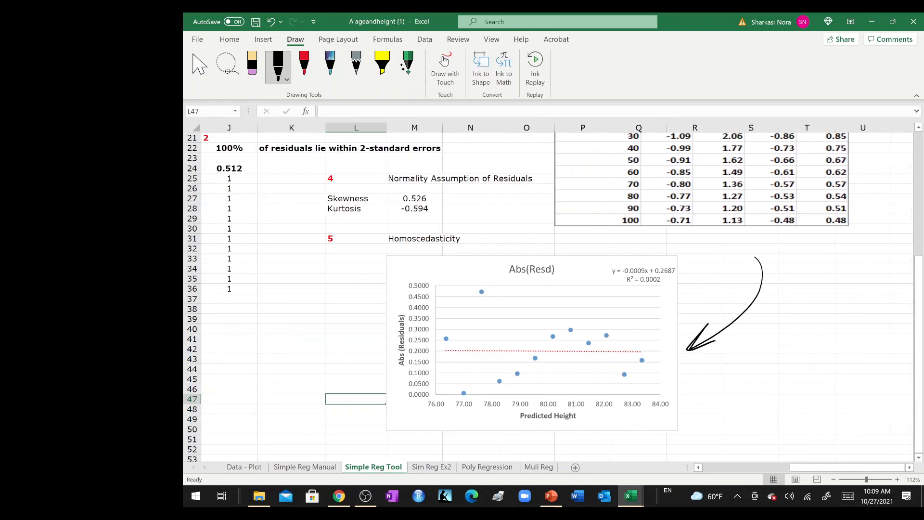
key(ctrl+z)
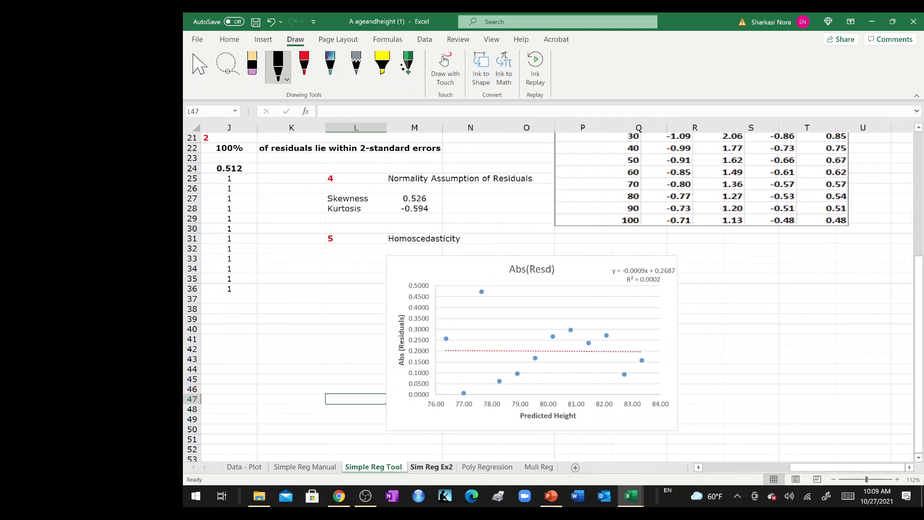
Step: Enter "The residuals seem to satisfy the normality assumption" in cell L29, and shift the table picture slightly right to uncover the text
click(348, 219)
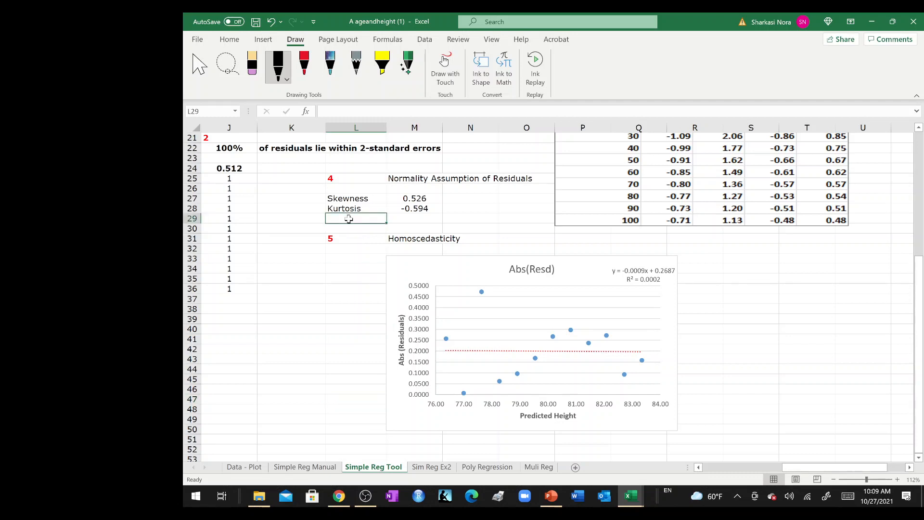
text(The residul)
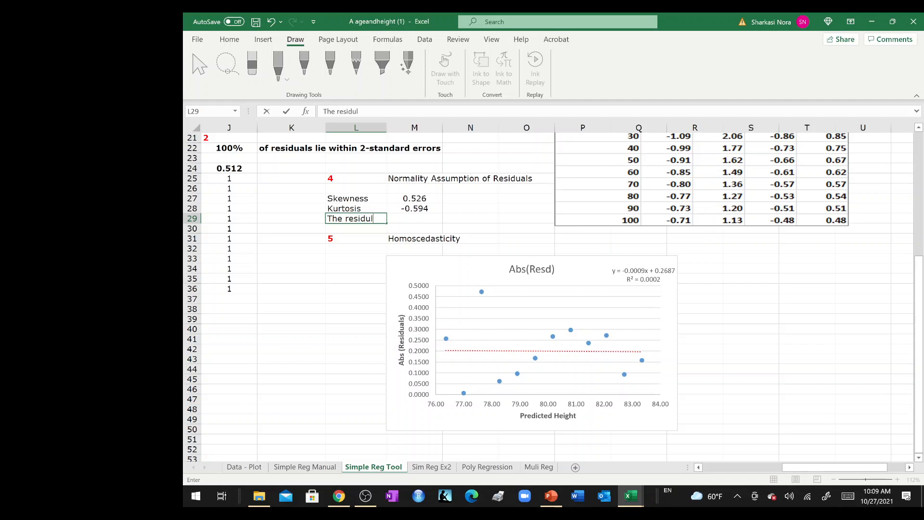
key(BackSpace)
text(als seems)
key(BackSpace)
text(to sats)
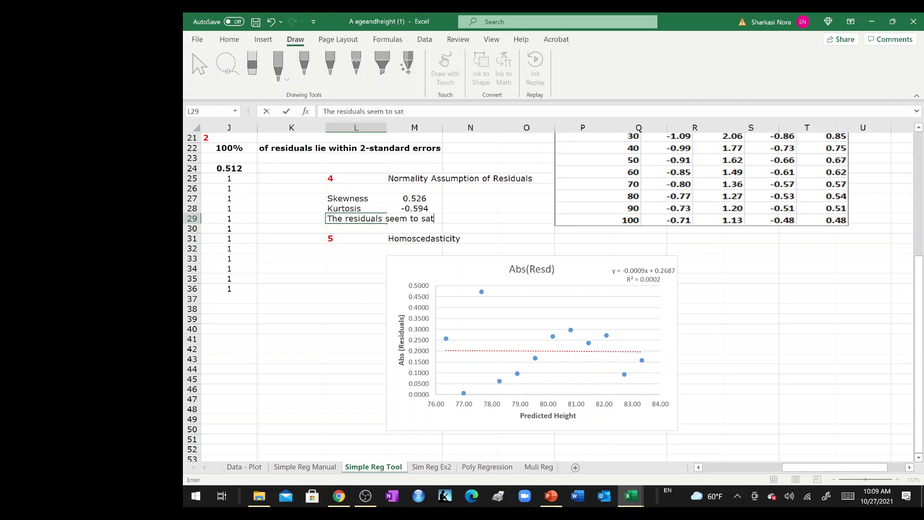
key(BackSpace)
text(isfy the normality assump)
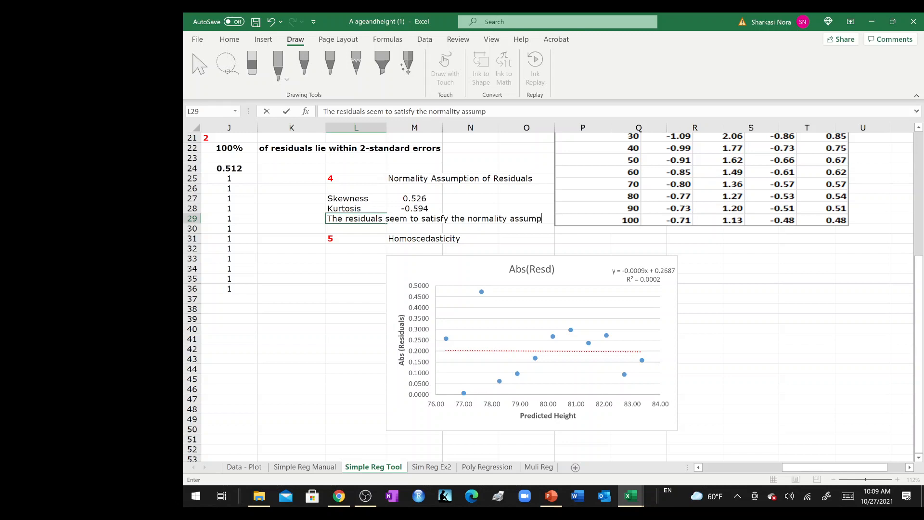
text(tions)
key(Return)
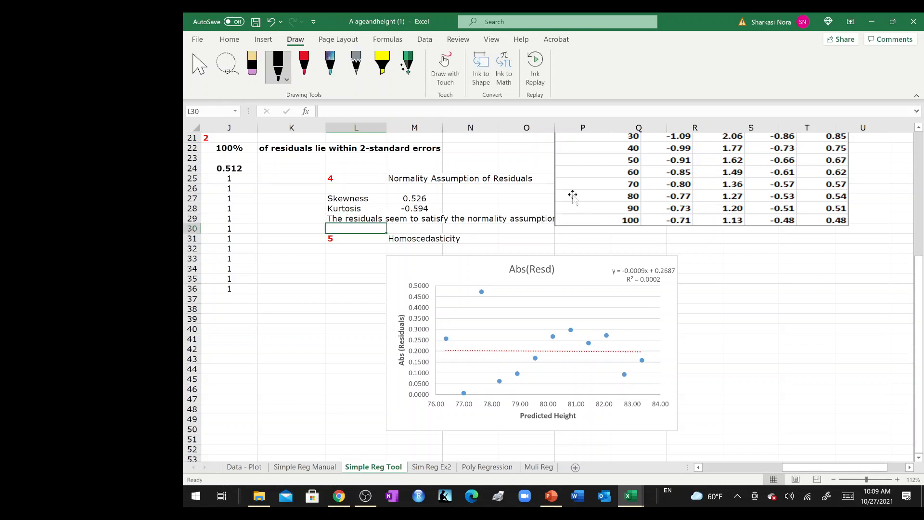
drag(557, 188, 572, 198)
Step: Enter "there are no concerns of Hetroscedasticity" in cell M52, below the Abs(Resd) chart
scroll(466, 249, down, 2)
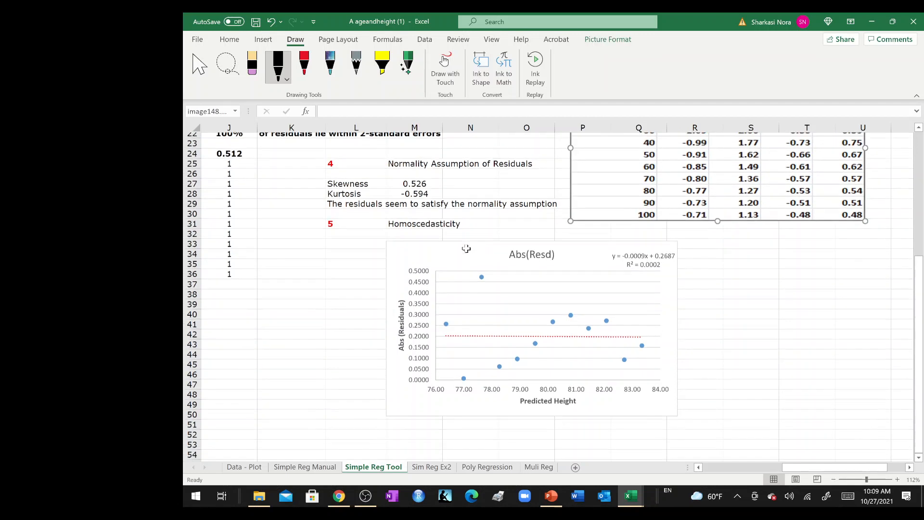
click(393, 378)
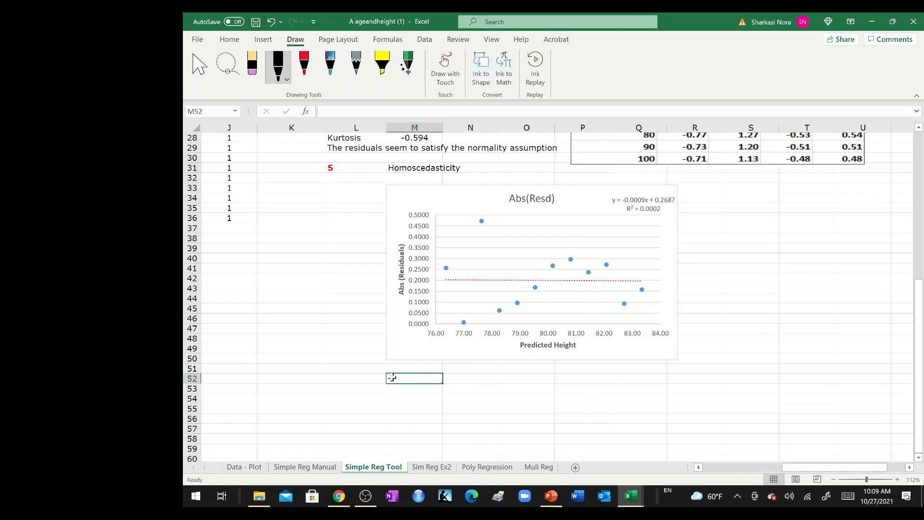
text(R)
key(BackSpace)
text(T)
key(BackSpace)
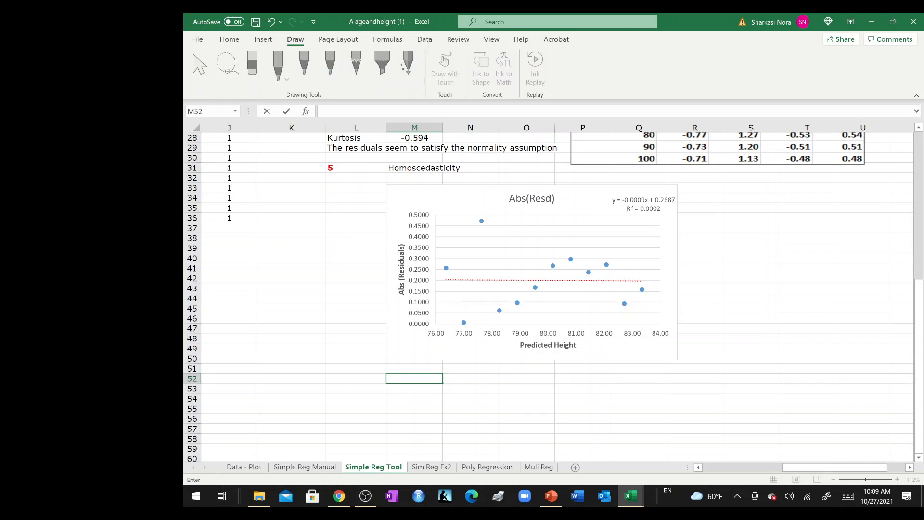
text(there are no concern)
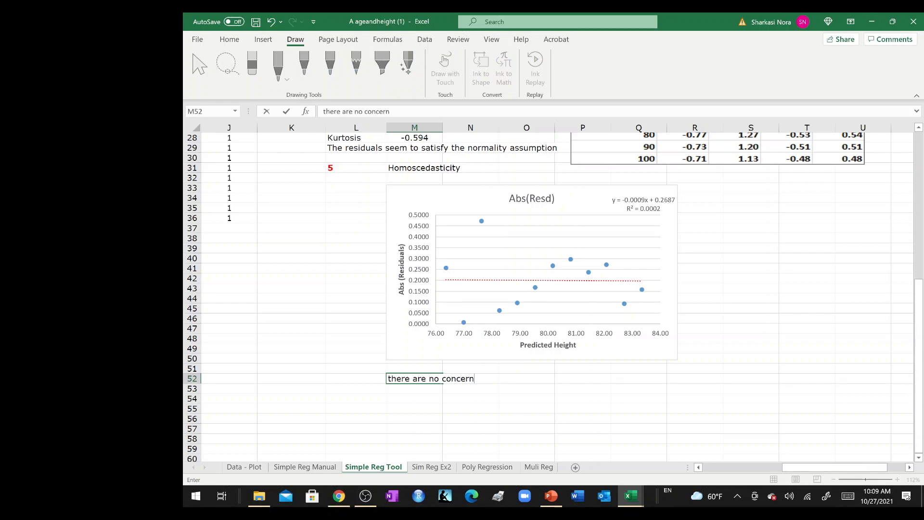
text(s of Hetroscedas)
text(ticity)
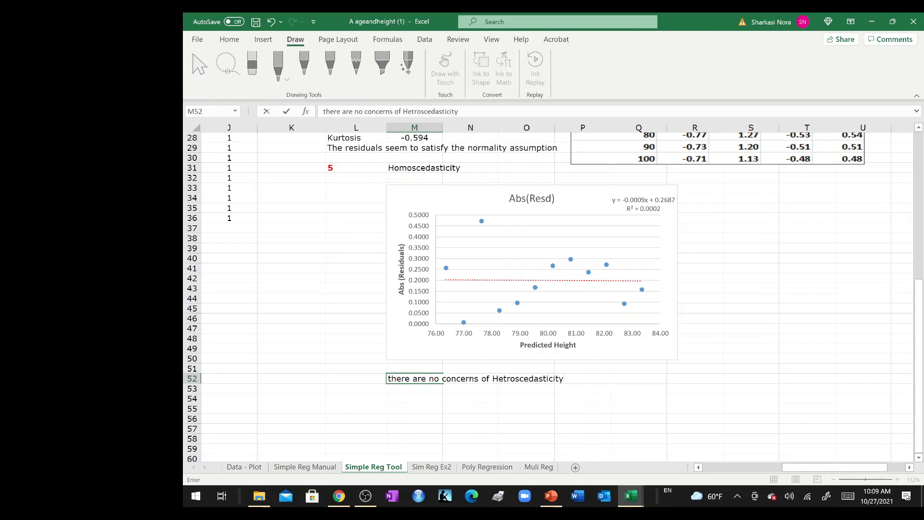
key(Return)
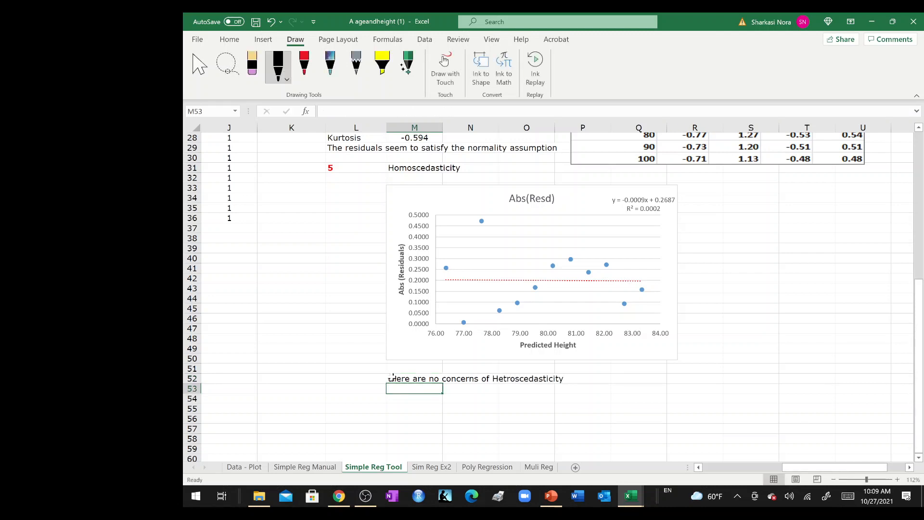
Step: Enter "The error terms satisfy the homoscedasticity assumption" in cell M53
text(The error t)
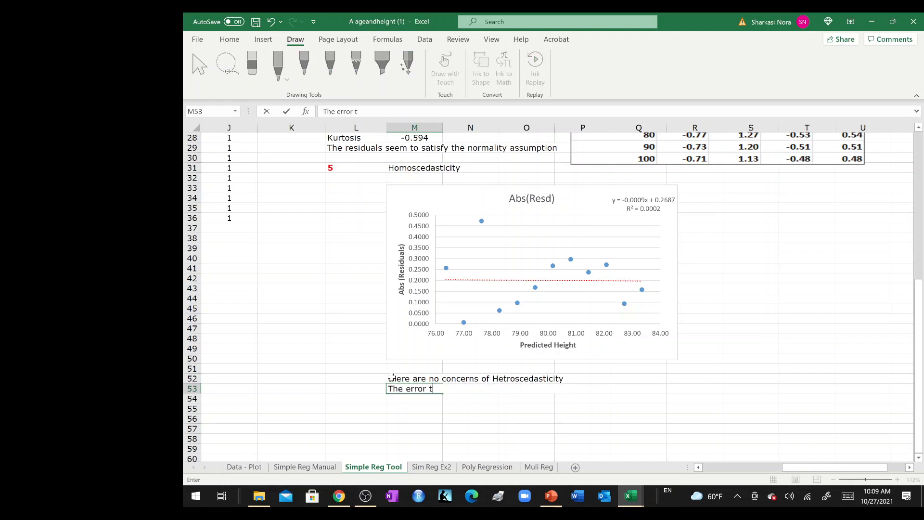
text(erm s satisfy the)
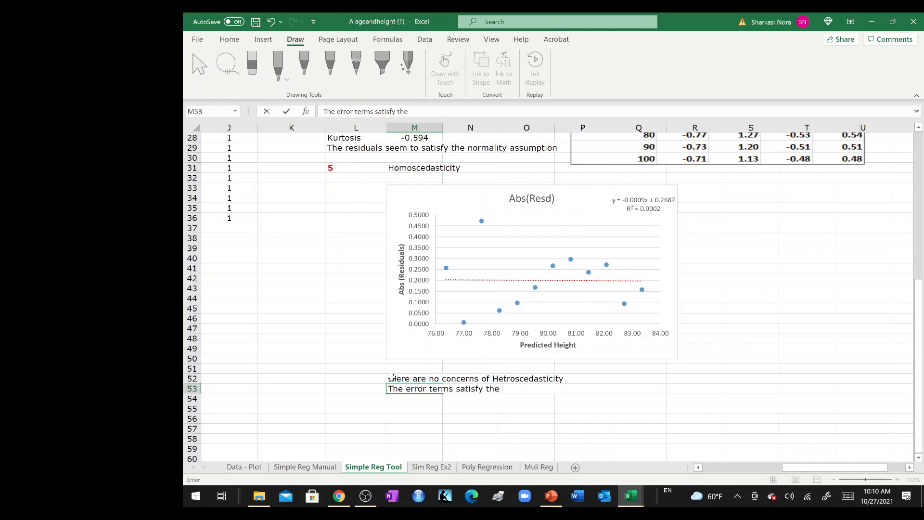
text( homoscedastic)
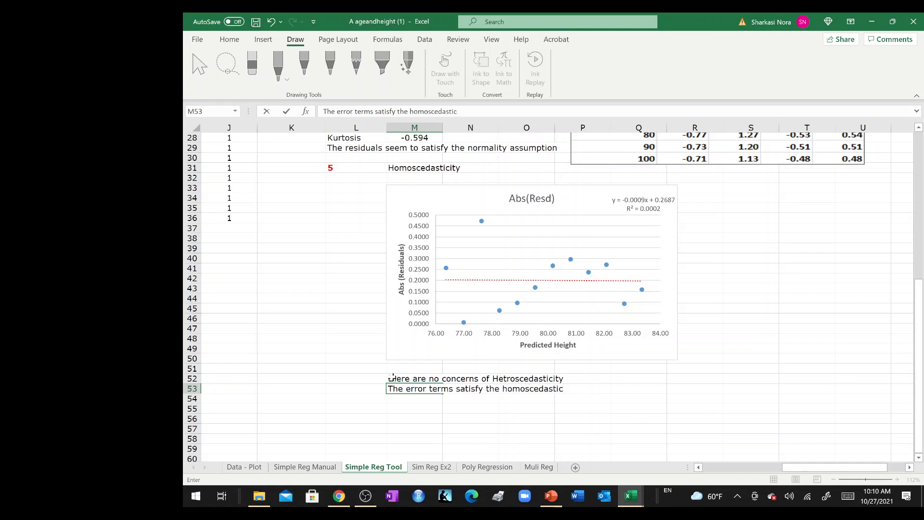
text(ity assumption)
key(Return)
key(Return)
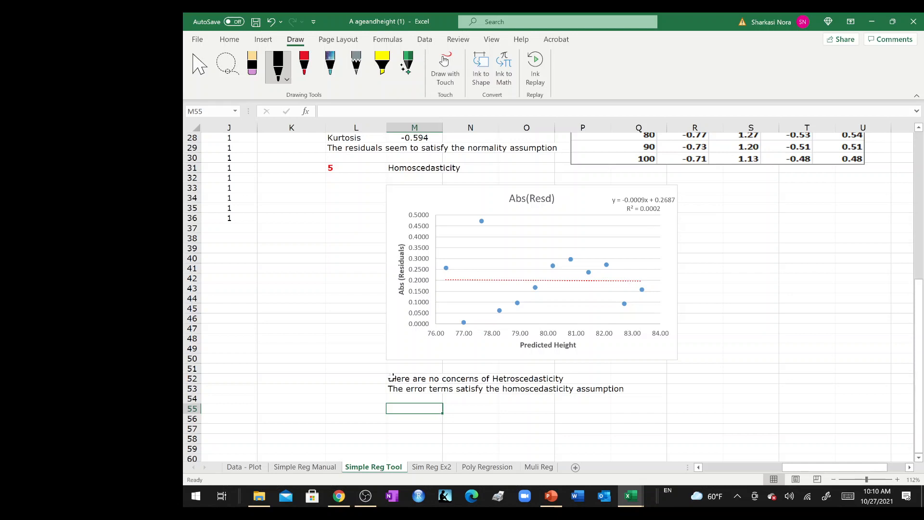
click(542, 398)
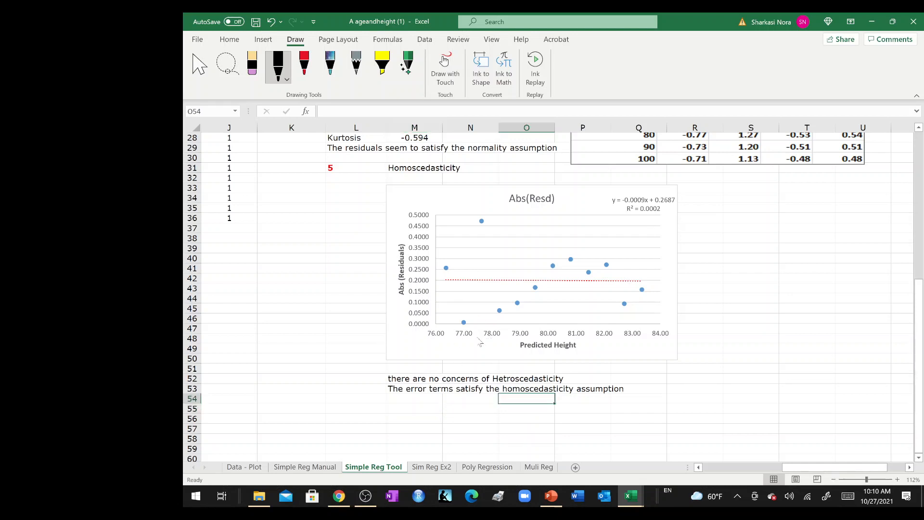
Step: Enter the section number 6 in cell L55 and format it red, bold and left-aligned
click(348, 413)
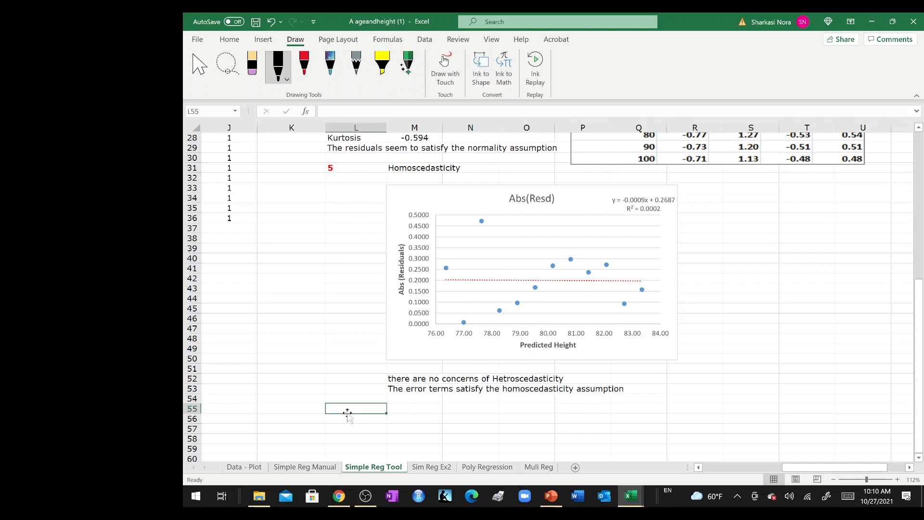
text(6)
key(Tab)
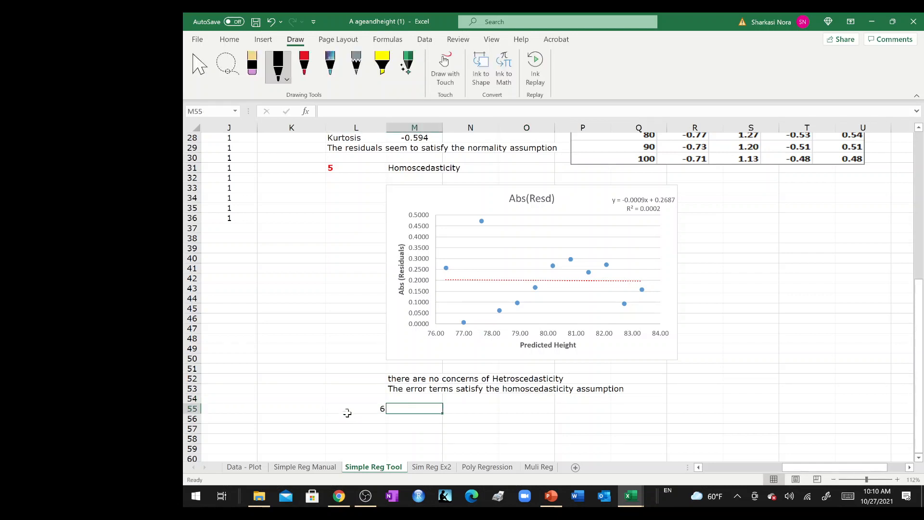
click(348, 413)
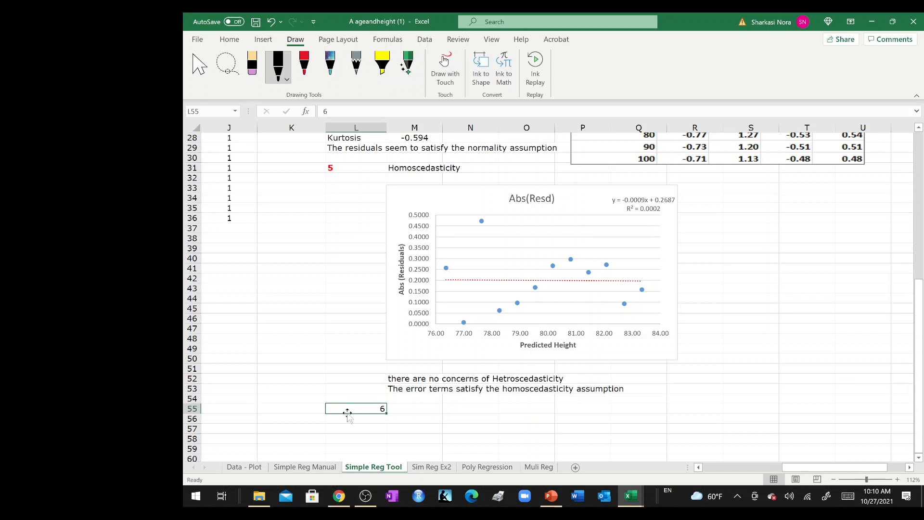
click(230, 39)
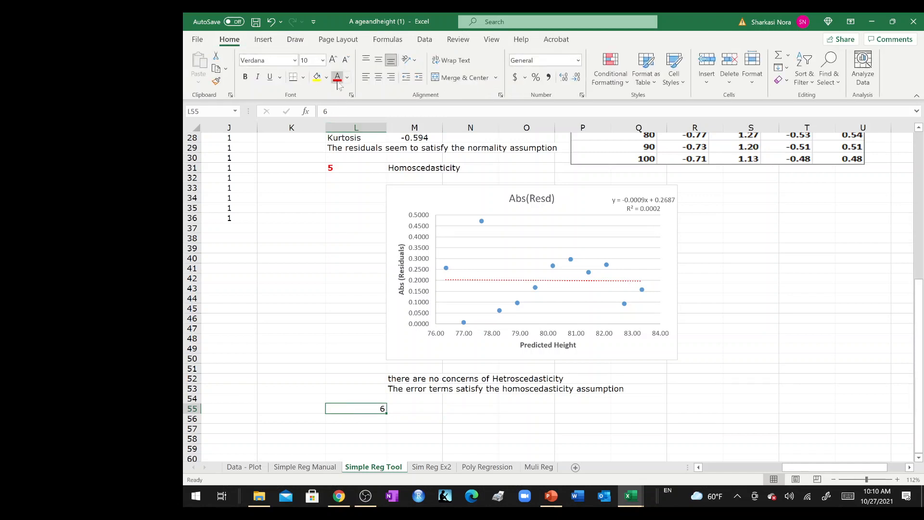
click(338, 80)
click(245, 79)
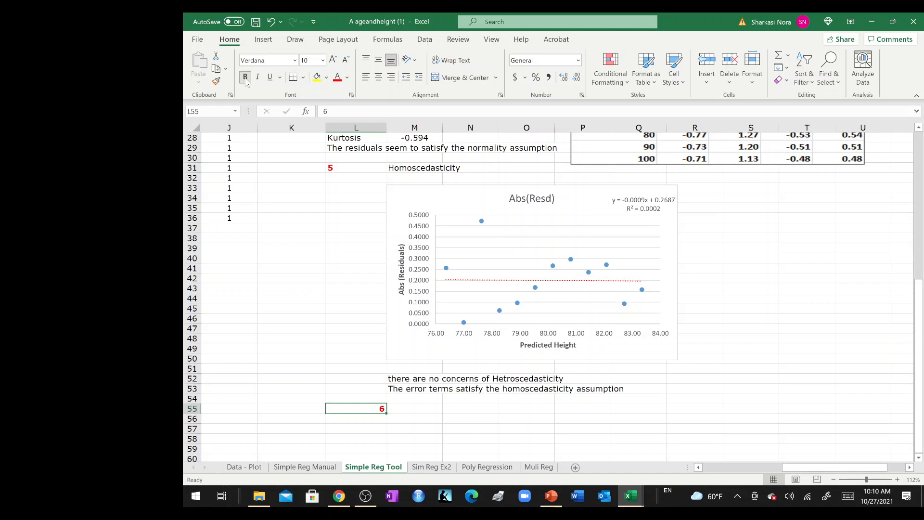
click(366, 78)
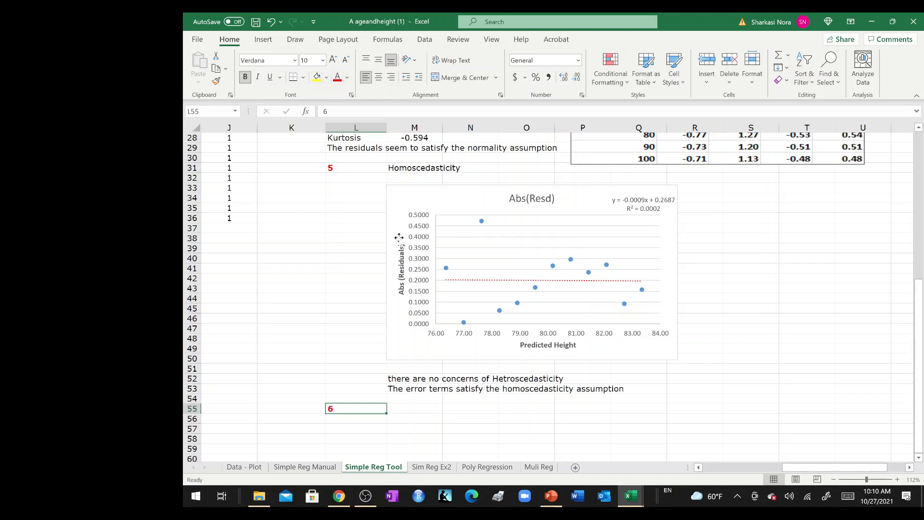
Step: Enter the heading "Multicollinearity" in cell M55 and make it bold
click(418, 409)
text(Mu)
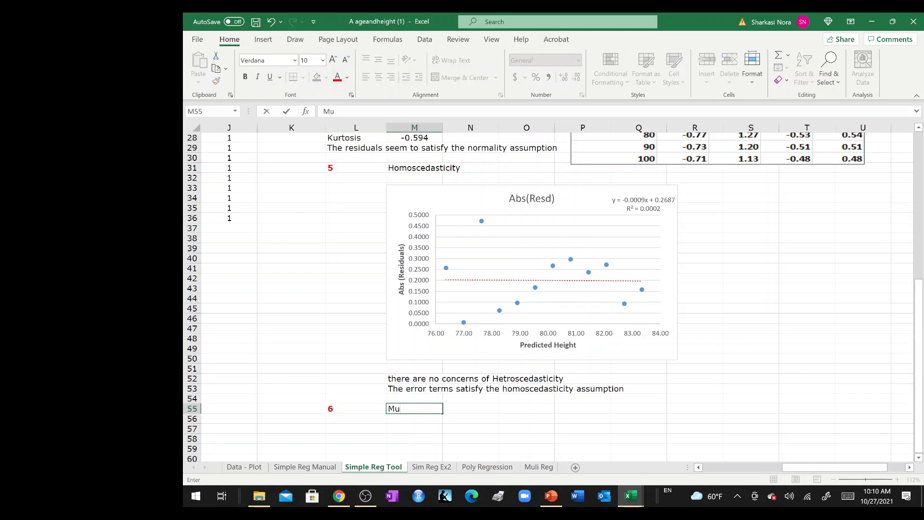
text(lticollinearity)
key(ctrl+Return)
key(Return)
scroll(418, 409, down, 7)
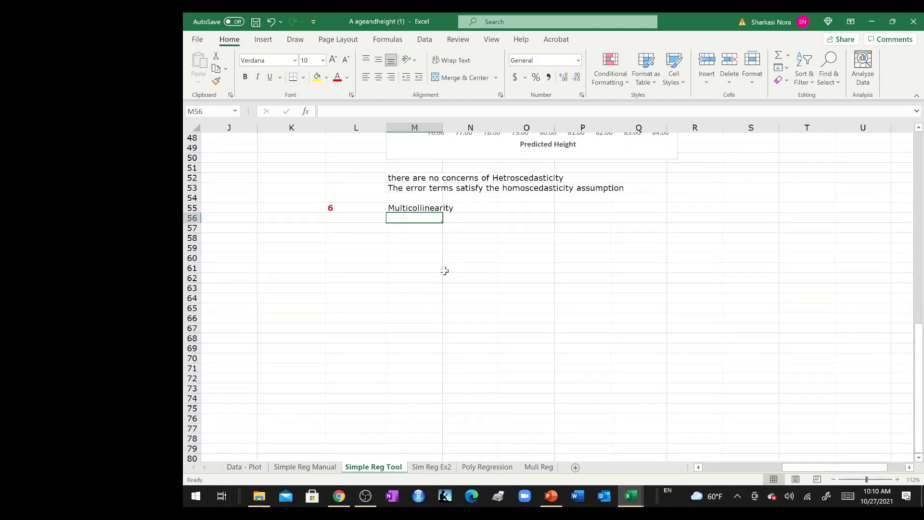
click(423, 207)
key(ctrl+b)
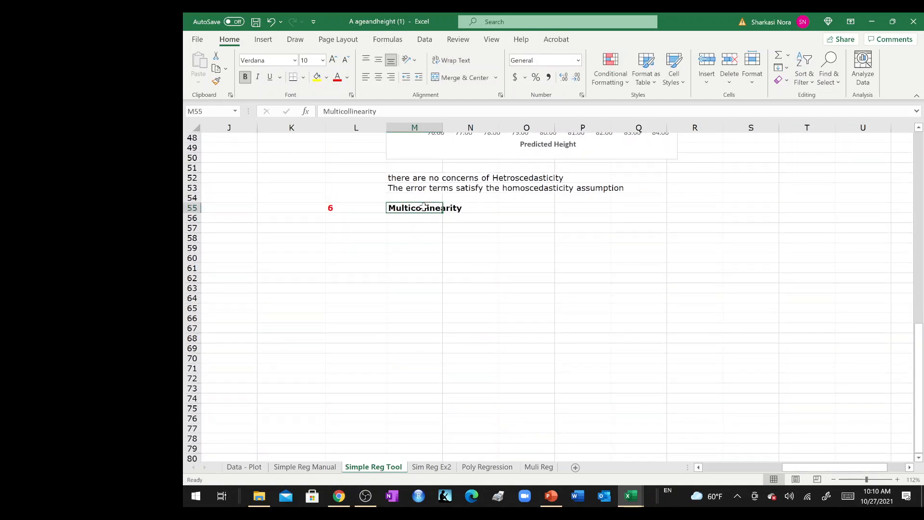
click(405, 228)
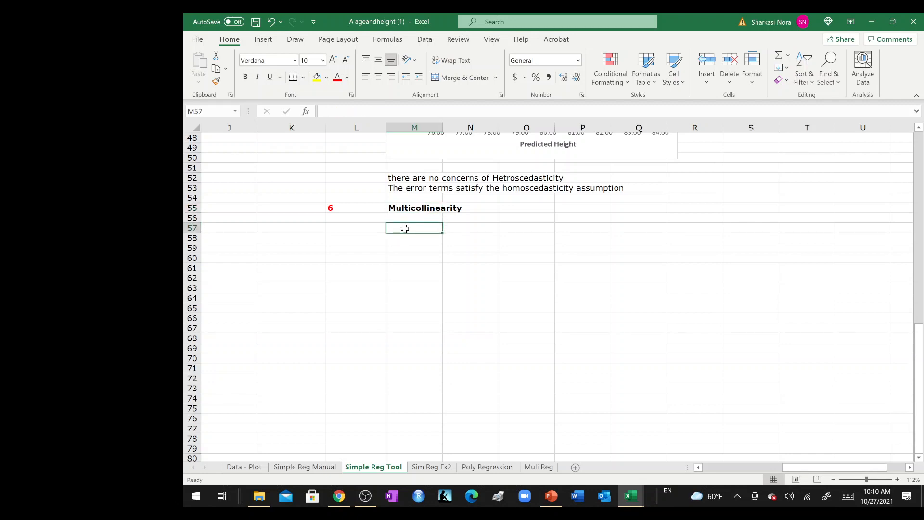
Step: Examine the single independent variable, age (x), and its coefficient in the regression summary output
scroll(405, 228, down, 3)
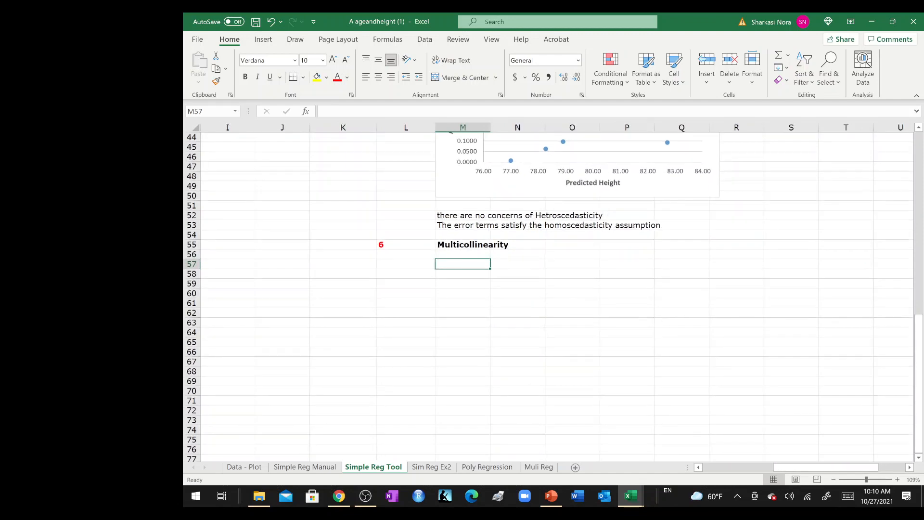
scroll(549, 296, up, 14)
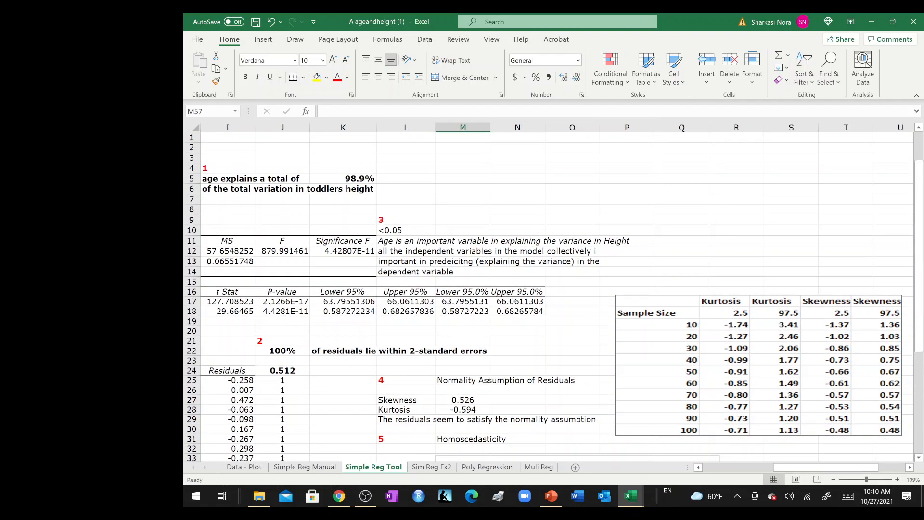
scroll(386, 243, left, 2)
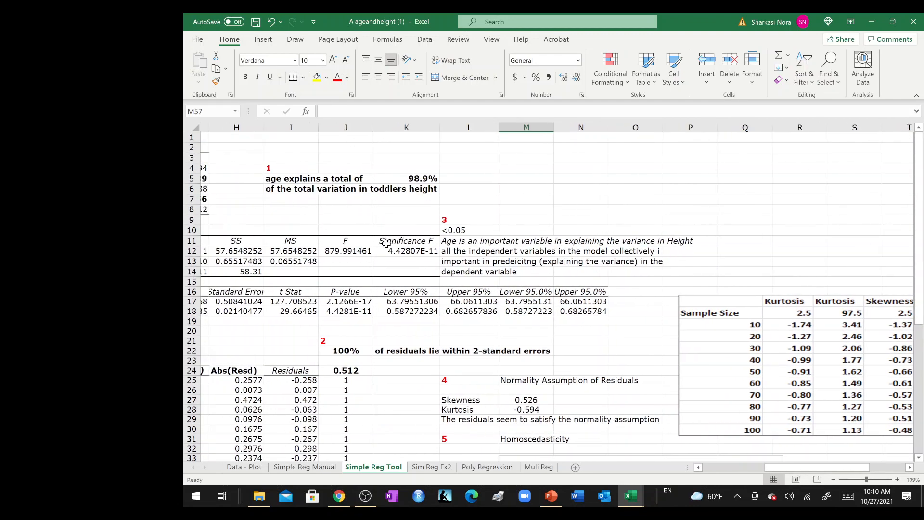
scroll(386, 243, left, 1)
scroll(386, 243, left, 1)
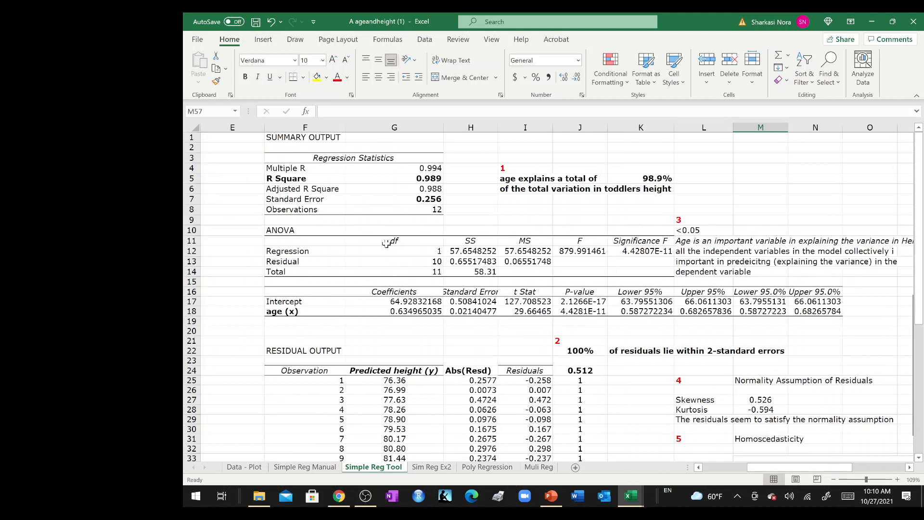
click(284, 311)
drag(296, 312, 414, 312)
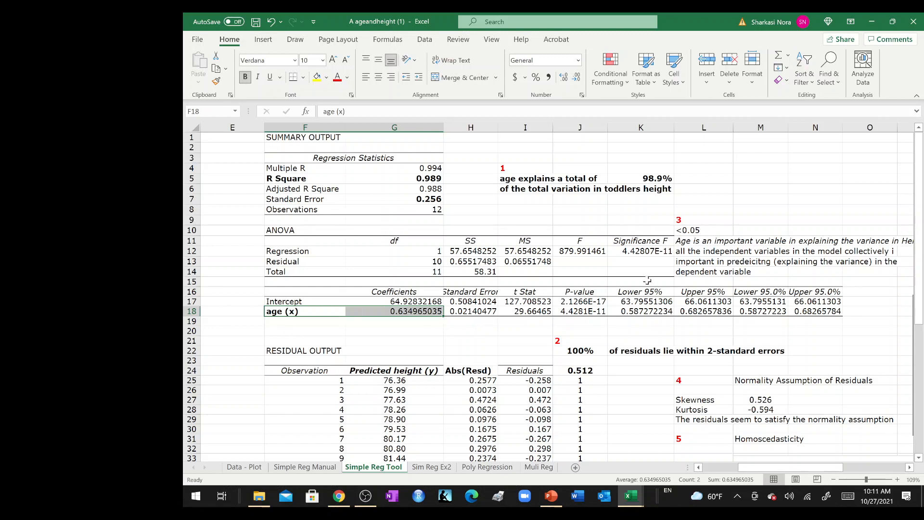
Step: Enter the note "(only used for multi-linear regression)" in cell O55, beside the Multicollinearity heading
scroll(744, 264, down, 14)
scroll(744, 263, right, 2)
scroll(745, 264, right, 1)
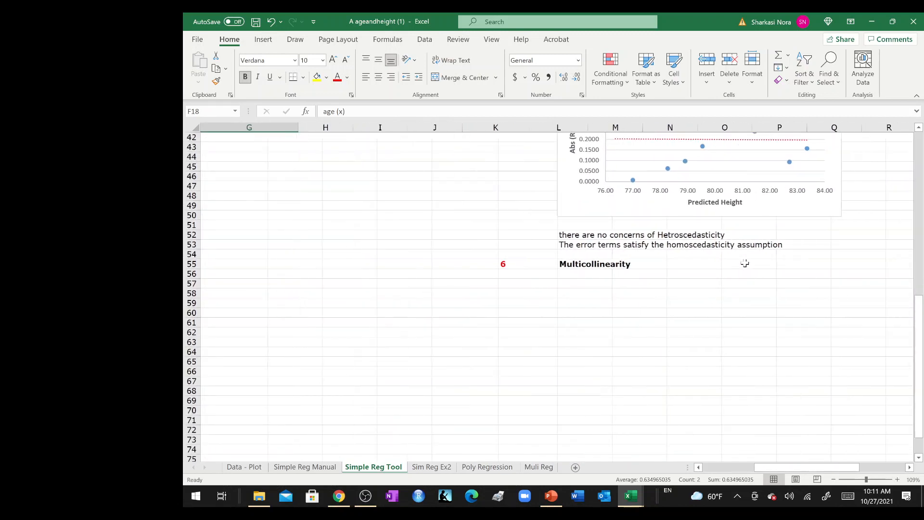
click(605, 262)
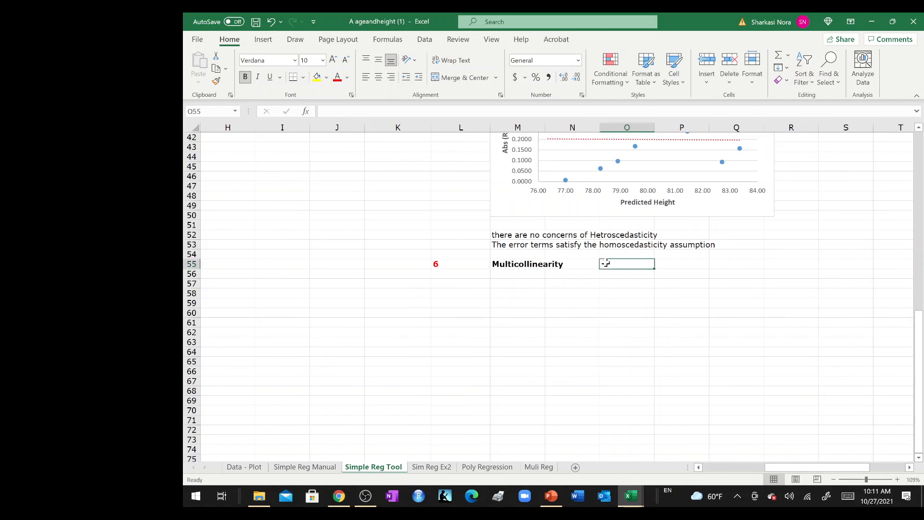
text((onl)
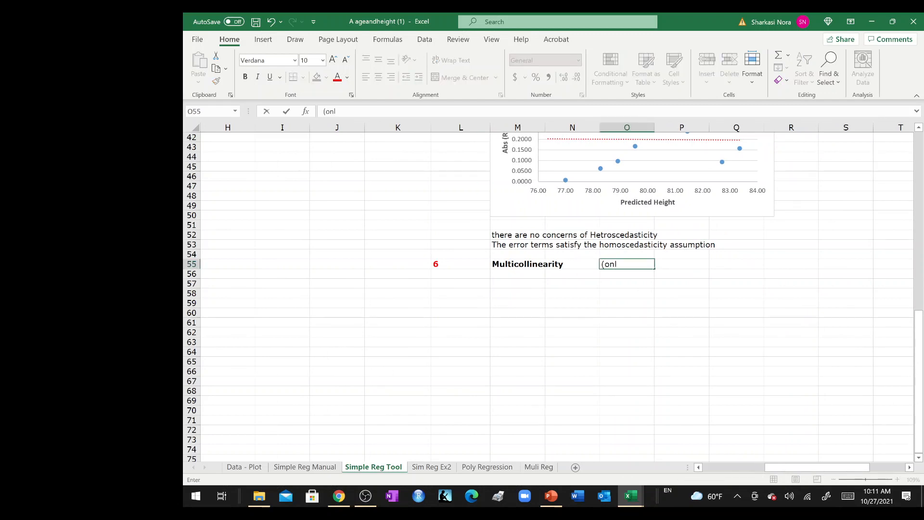
text(y used for multi-lin)
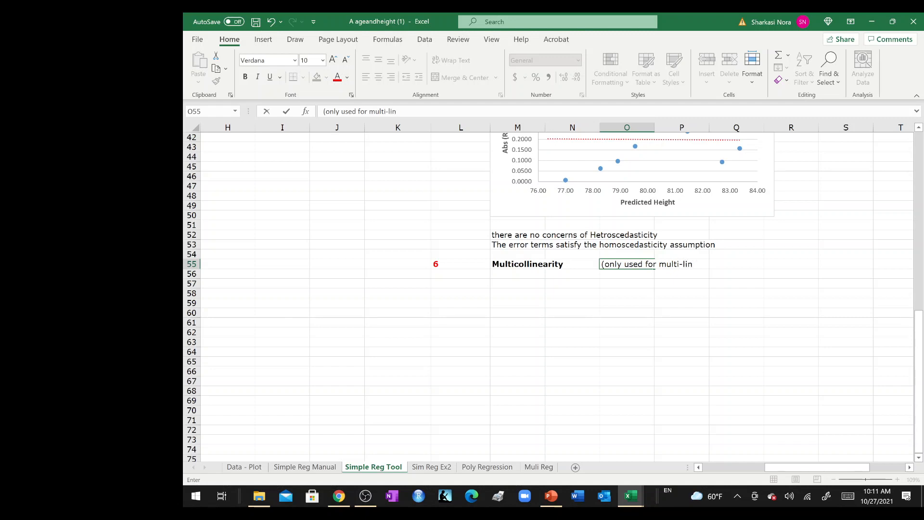
text(ear regression)
key(Return)
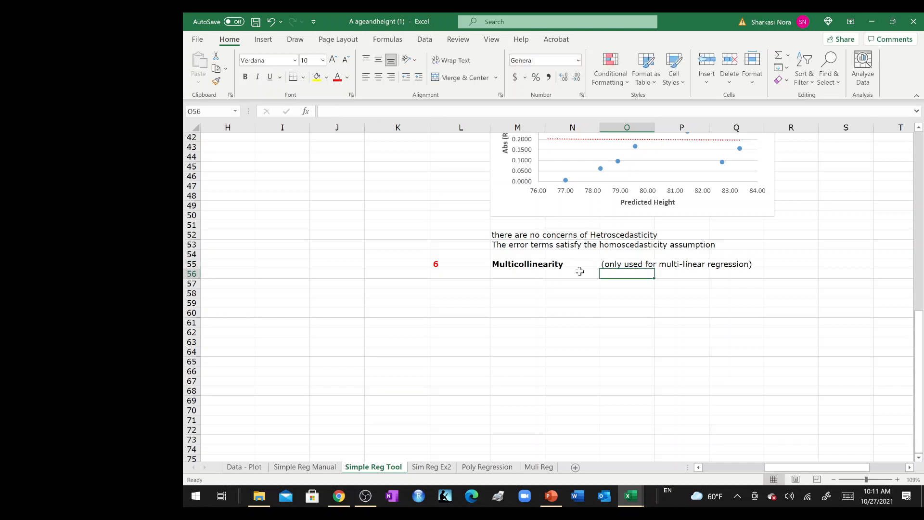
Step: Review the regression output and all six numbered checks together in one overview of the sheet
click(525, 265)
scroll(525, 265, up, 8)
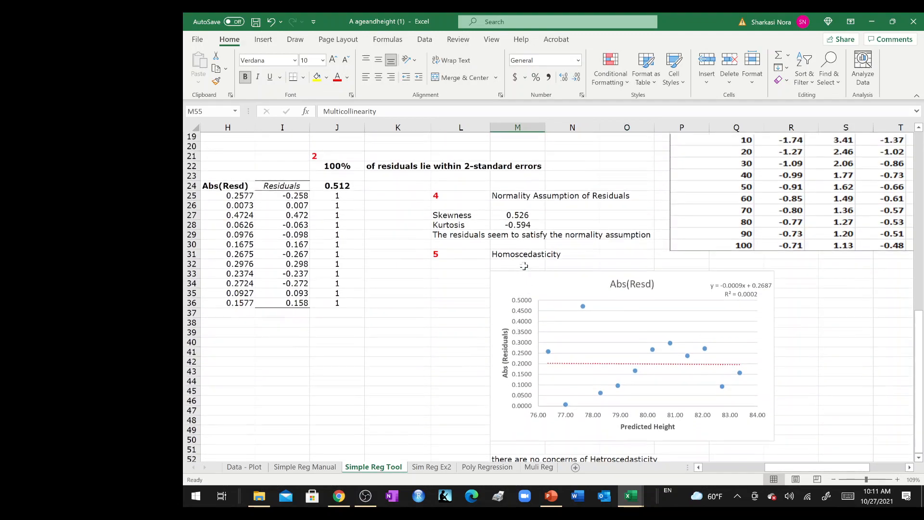
scroll(524, 266, left, 3)
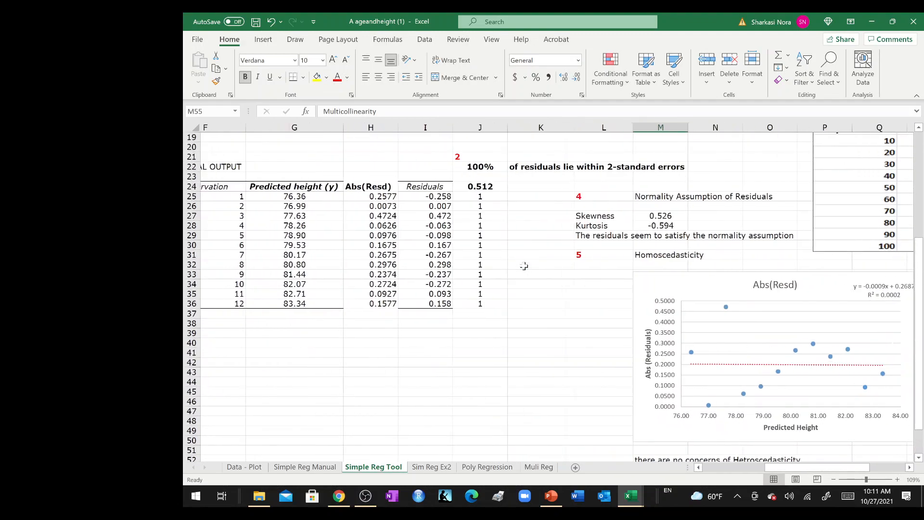
scroll(524, 265, up, 3)
scroll(524, 265, down, 4)
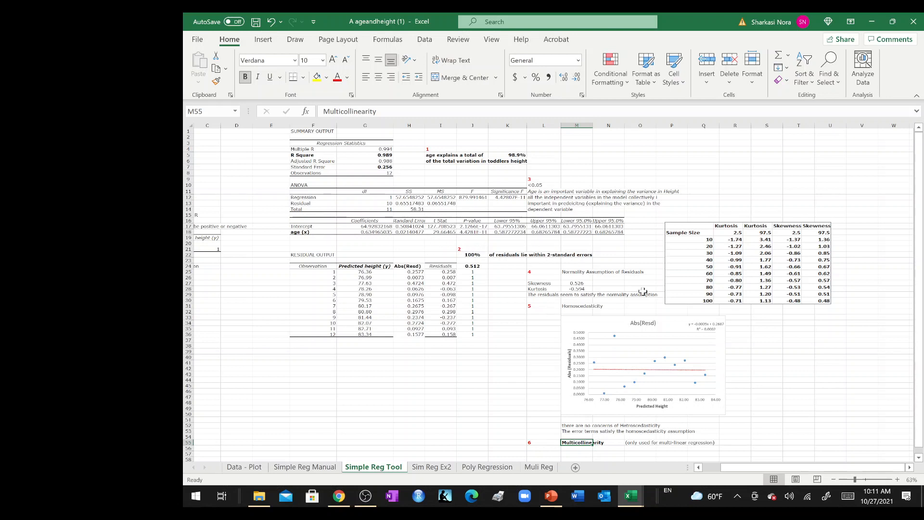
click(554, 288)
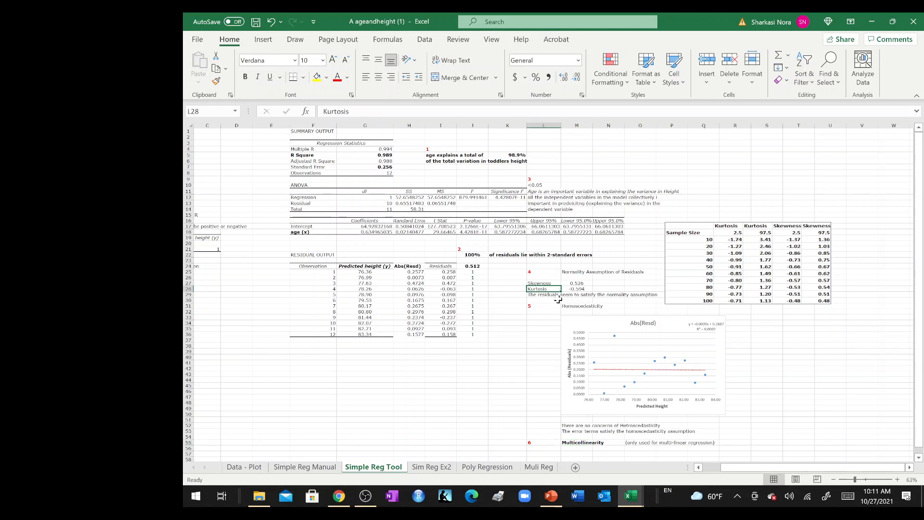
Step: Make the "Normality Assumption of Residuals" heading in M25 and the "Homoscedasticity" heading in M31 bold
scroll(549, 284, down, 4)
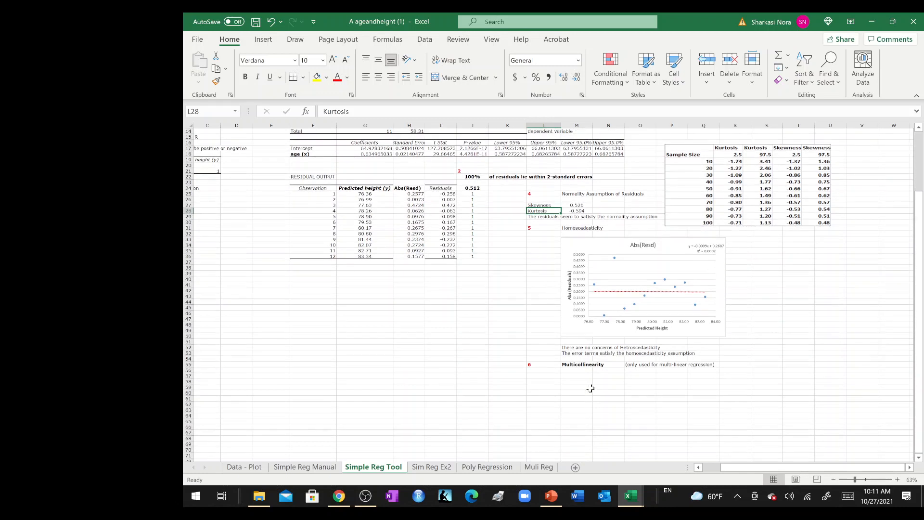
click(584, 347)
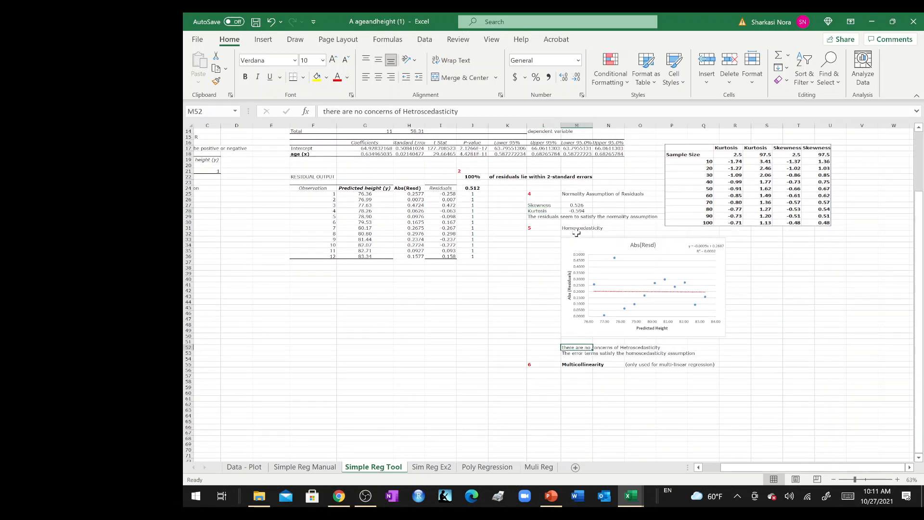
click(567, 194)
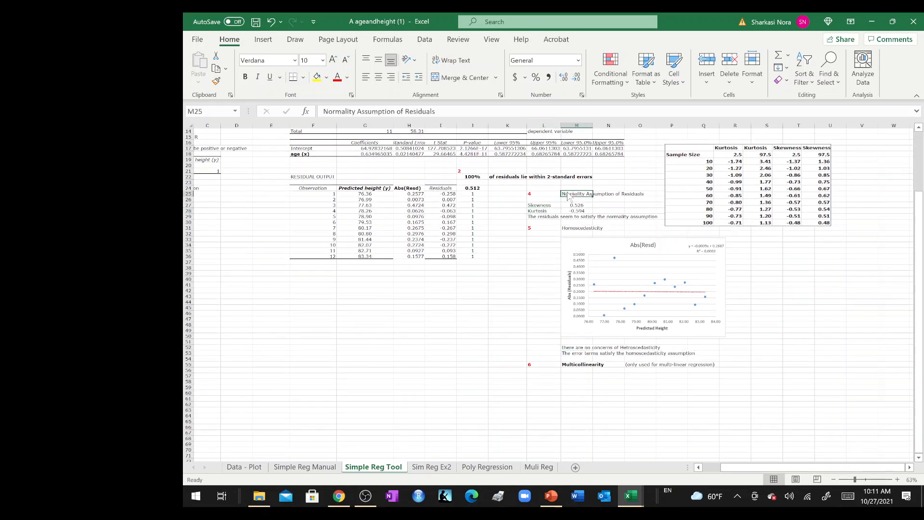
key(ctrl+b)
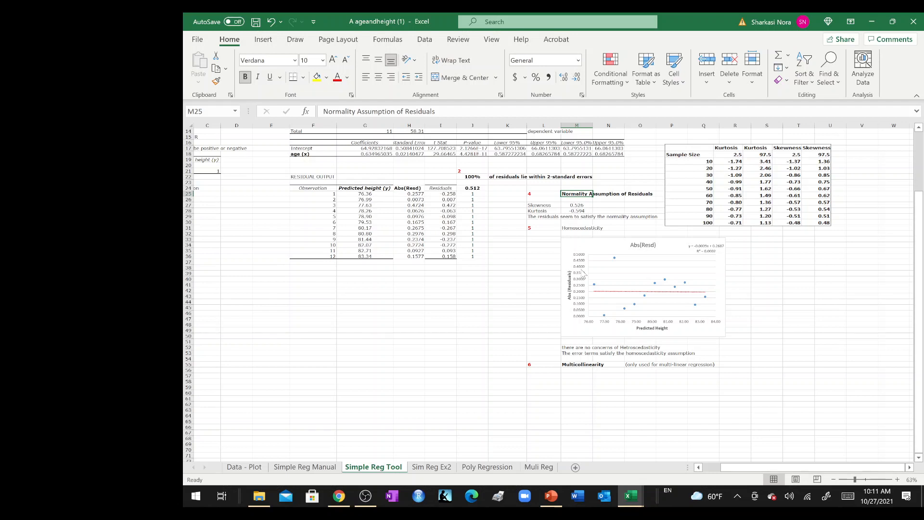
click(573, 229)
key(ctrl+b)
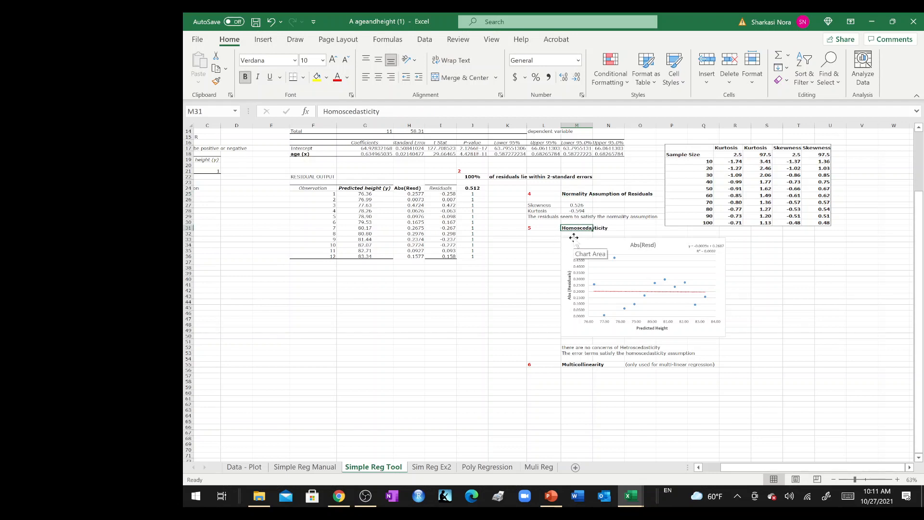
click(289, 471)
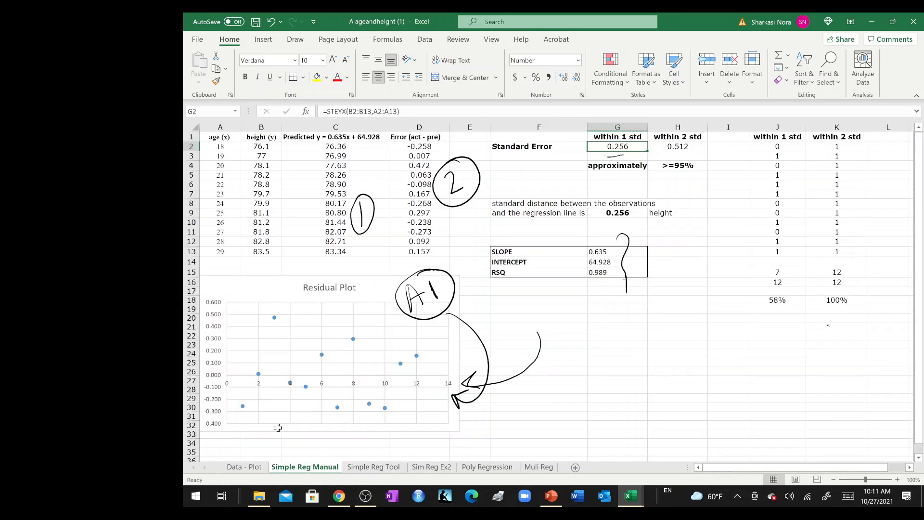
click(370, 466)
scroll(489, 286, up, 1)
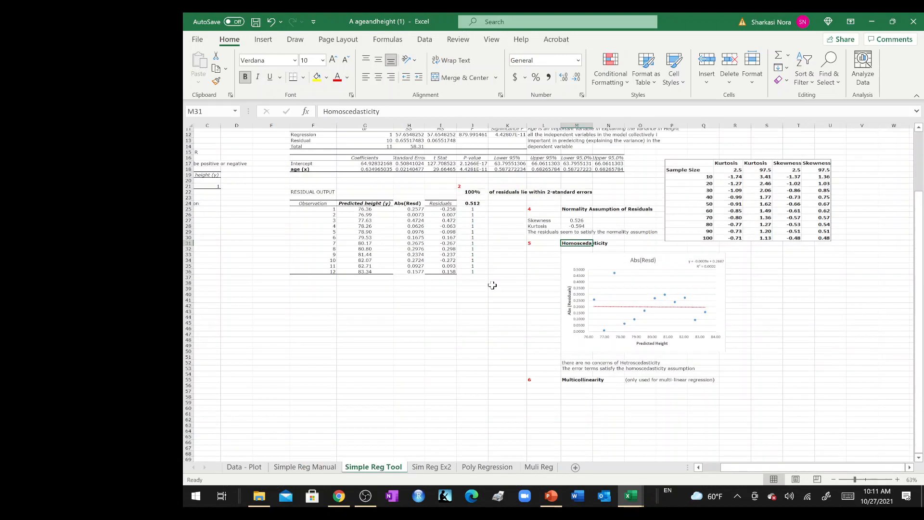
Step: Fit column H of the regression output to the width of its contents
scroll(493, 285, up, 3)
ctrl+scroll(553, 250, up, 5)
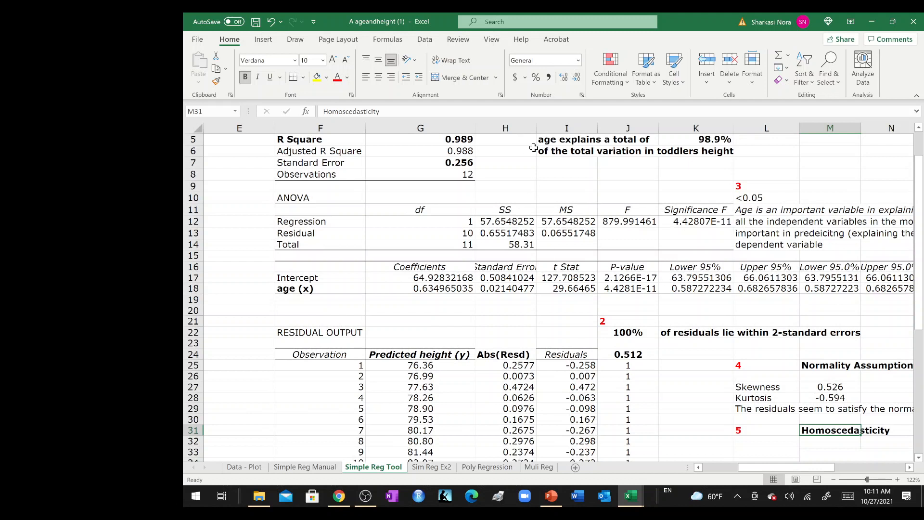
double_click(537, 128)
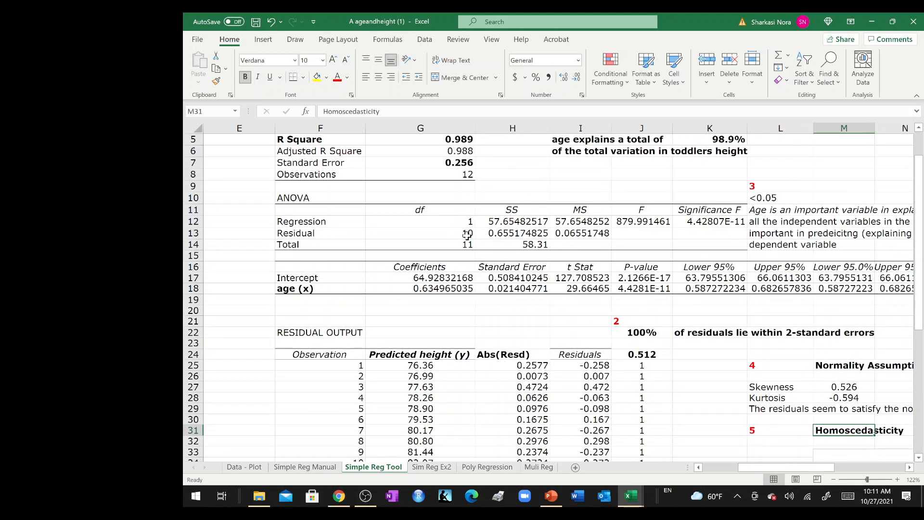
Step: Make the coefficient and the P-value in the age (x) row of the regression output bold
click(441, 281)
click(435, 290)
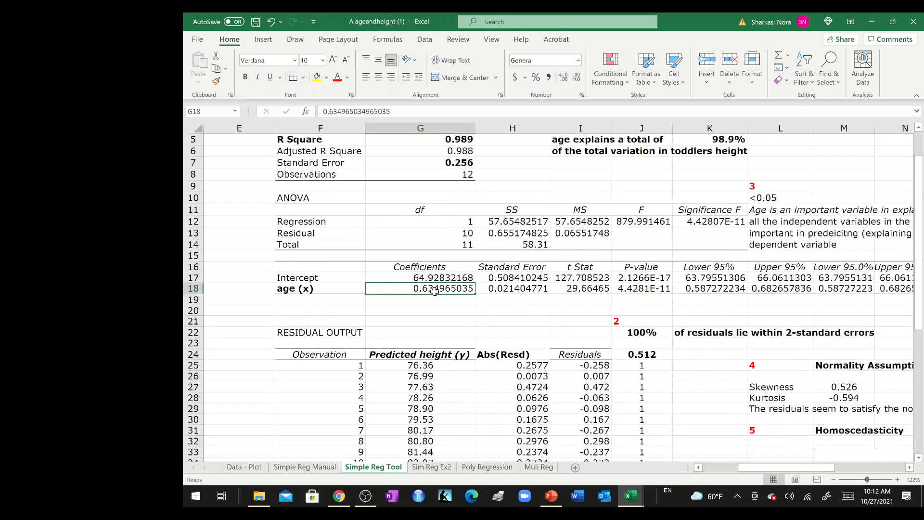
key(ctrl+b)
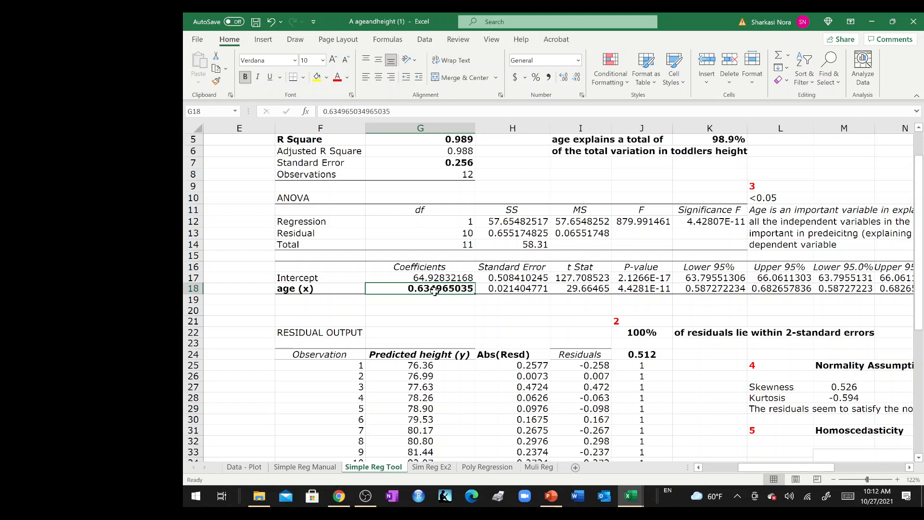
click(644, 287)
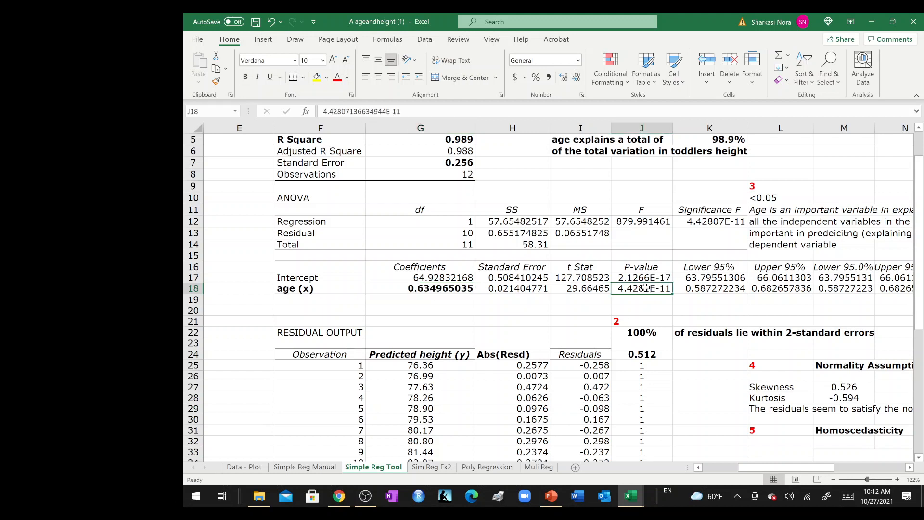
key(ctrl+b)
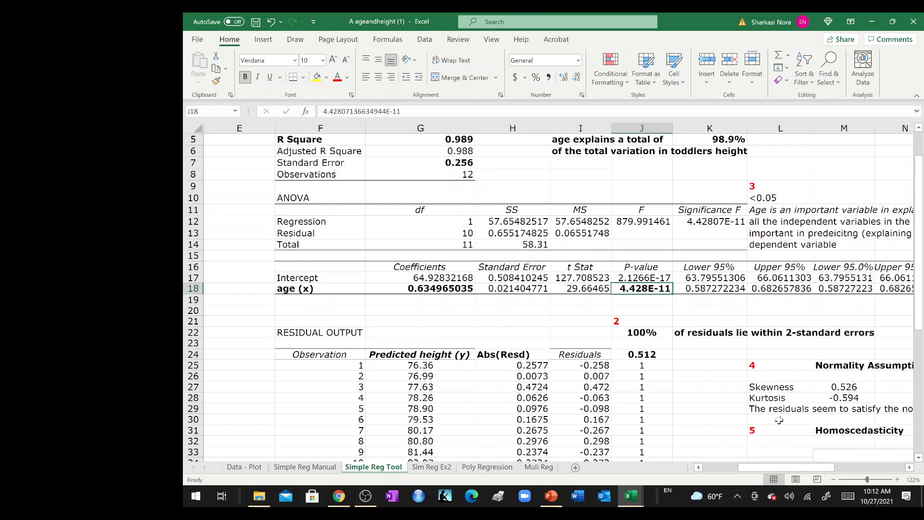
click(433, 290)
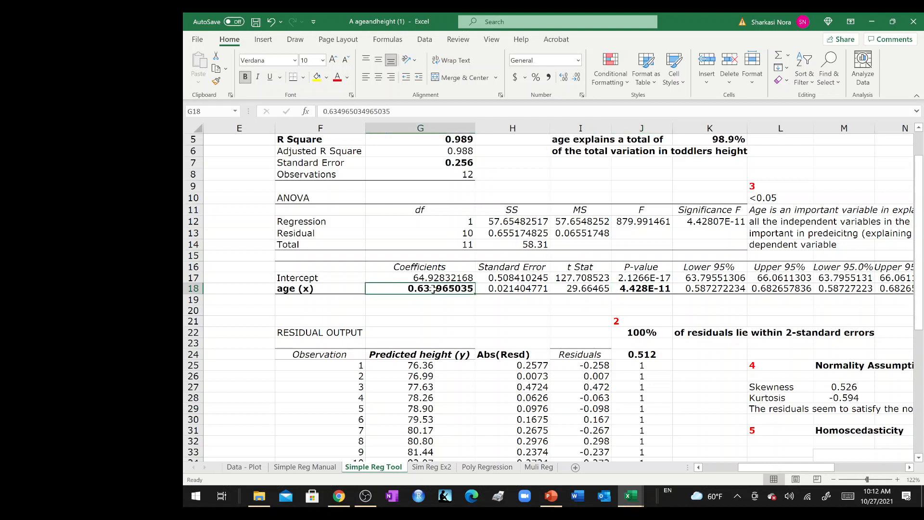
click(648, 287)
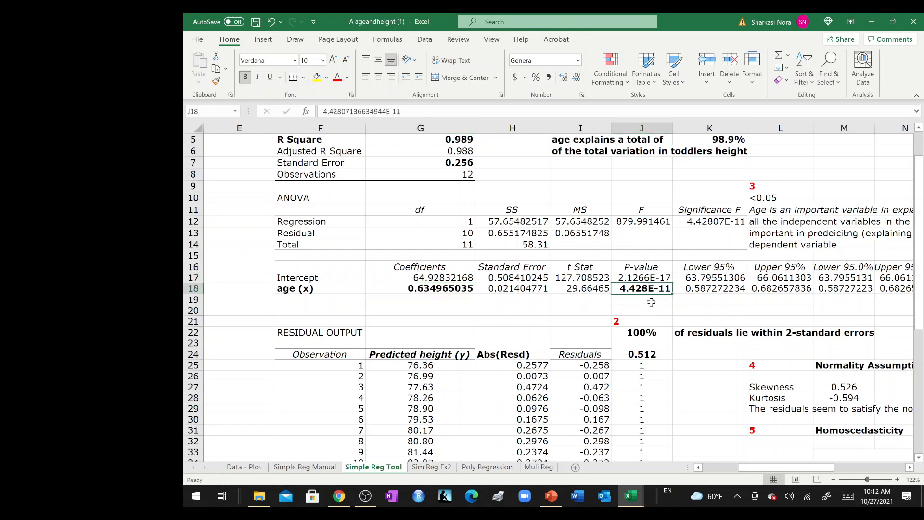
Step: Enter the check number 7 in cell J19 below the age P-value and format it bold, red and left-aligned
click(652, 301)
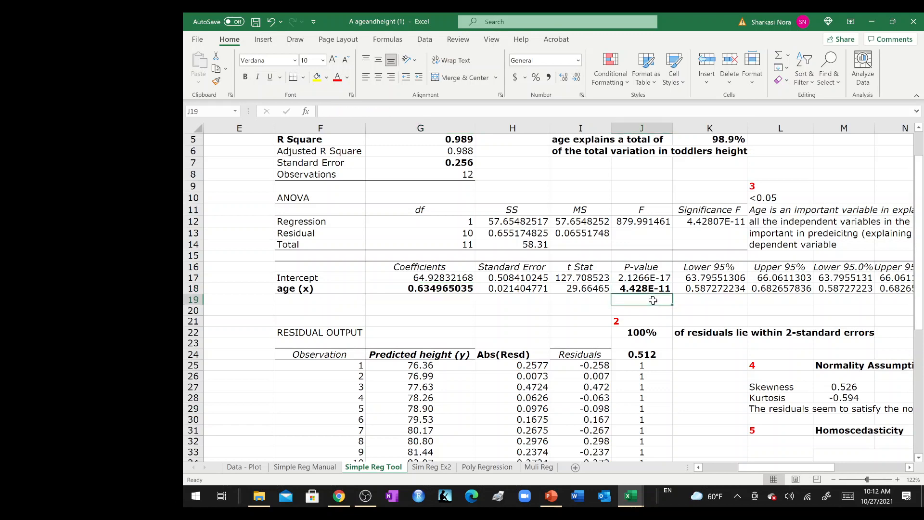
scroll(733, 368, down, 10)
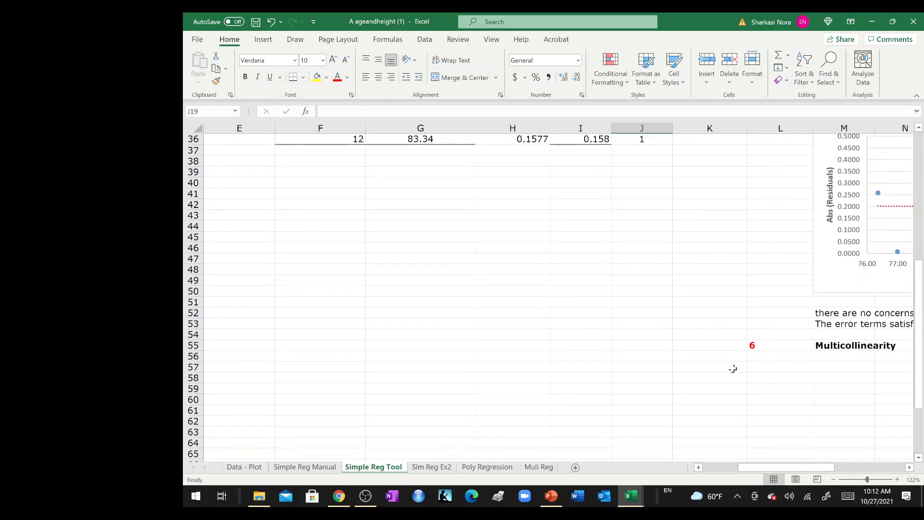
scroll(809, 342, up, 7)
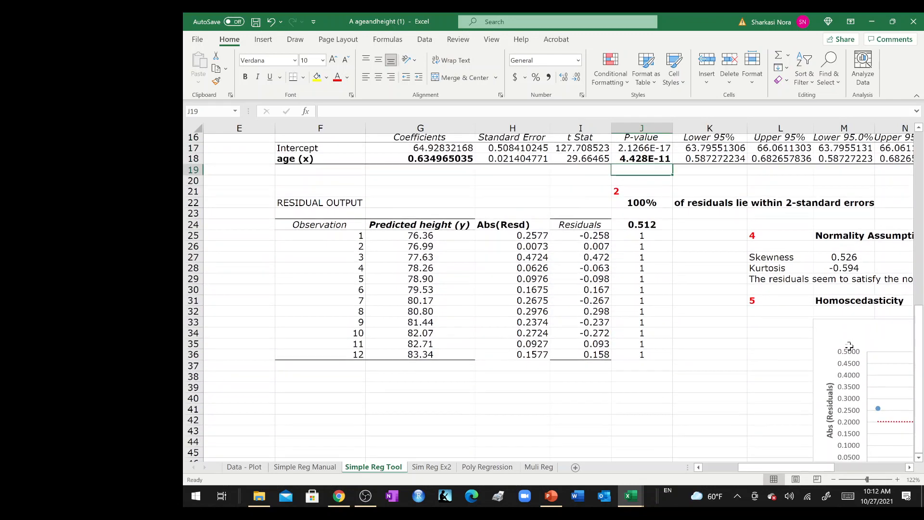
scroll(849, 346, up, 4)
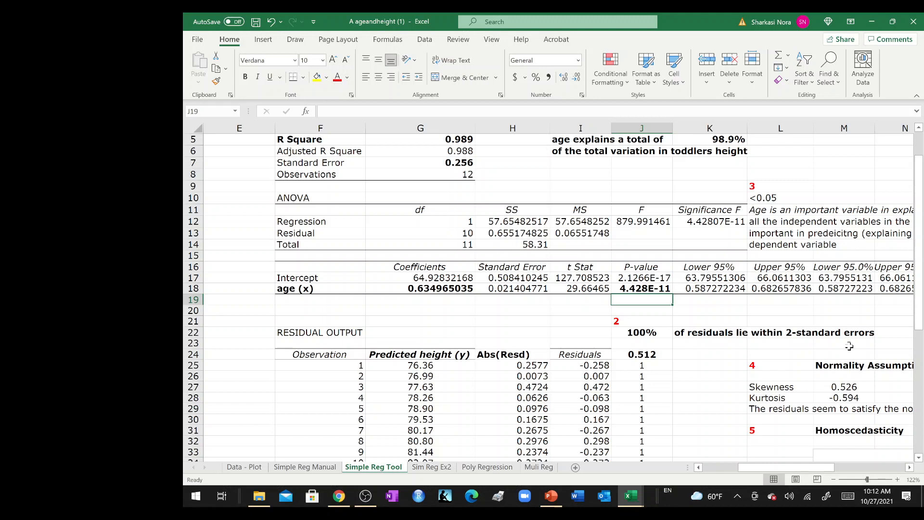
text(7)
key(Tab)
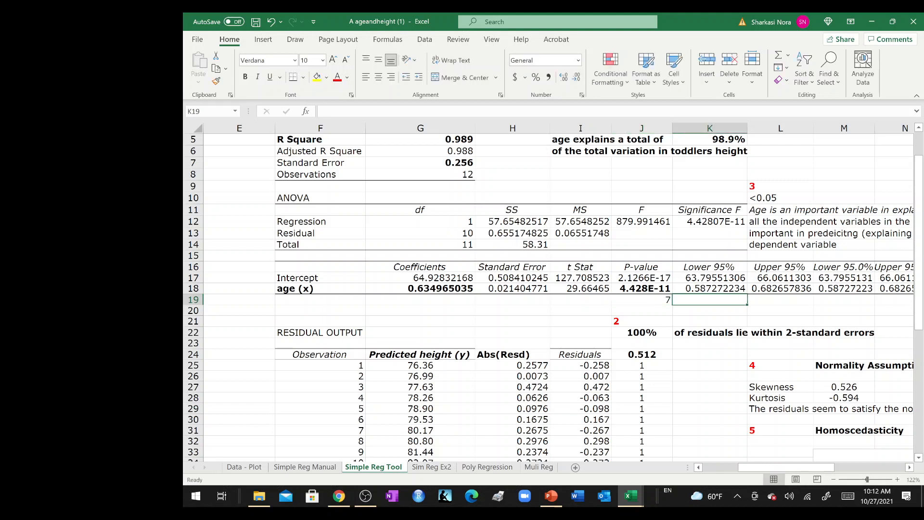
key(Left)
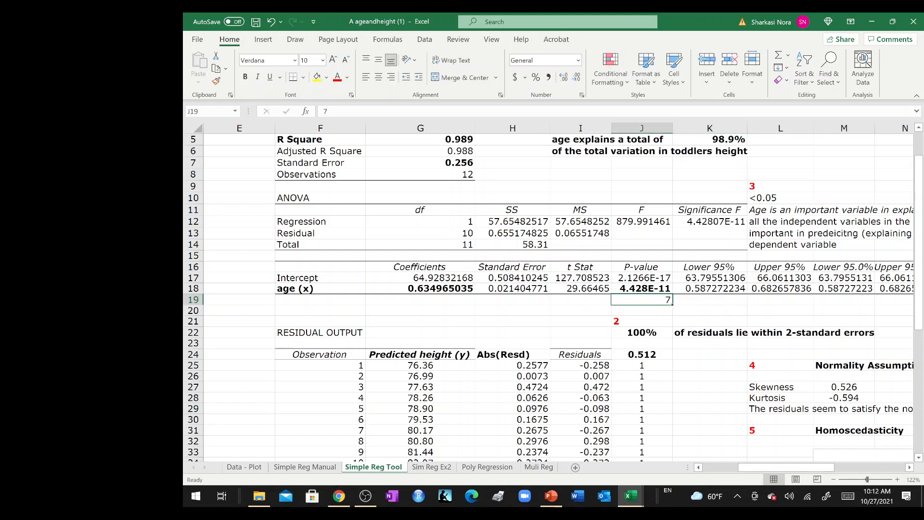
click(245, 76)
click(337, 77)
click(366, 77)
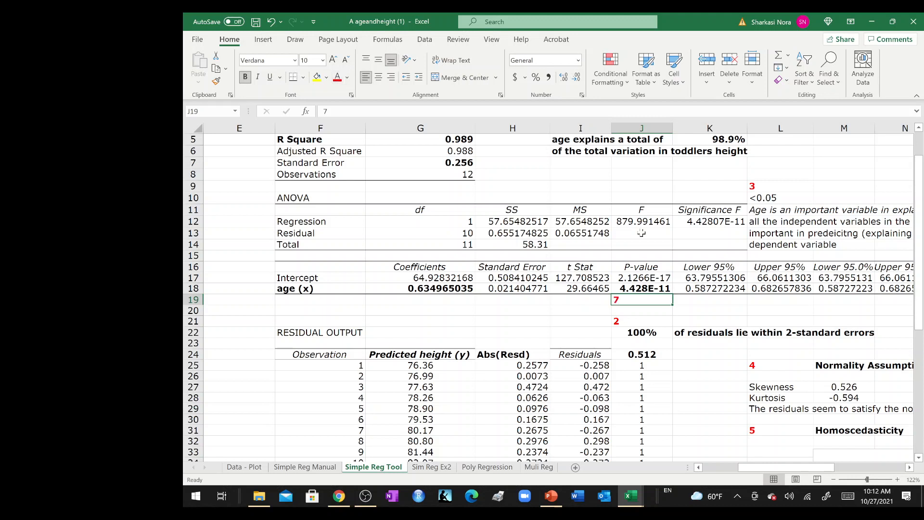
Step: Start a note in cell K19 reading "the p-value (reflecting the significance) are valid because the assumptions"
click(686, 298)
text(the )
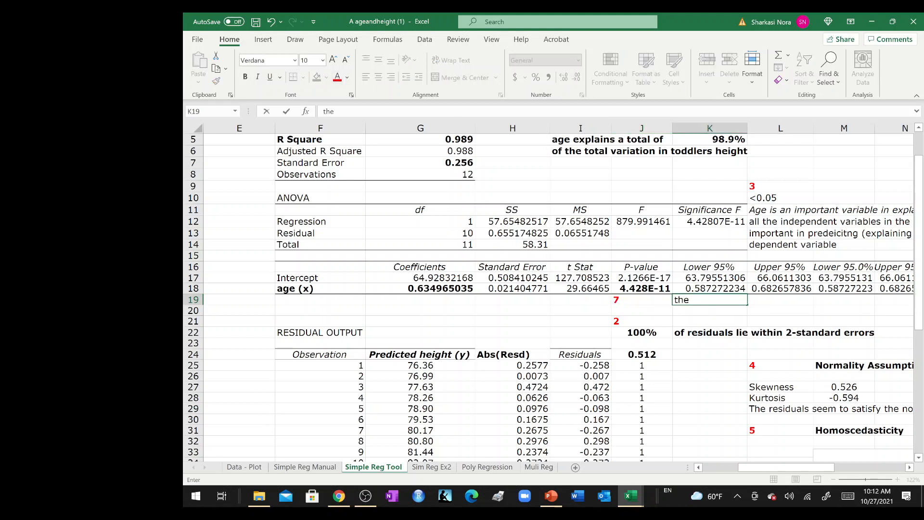
text(p-value (r)
scroll(575, 309, right, 3)
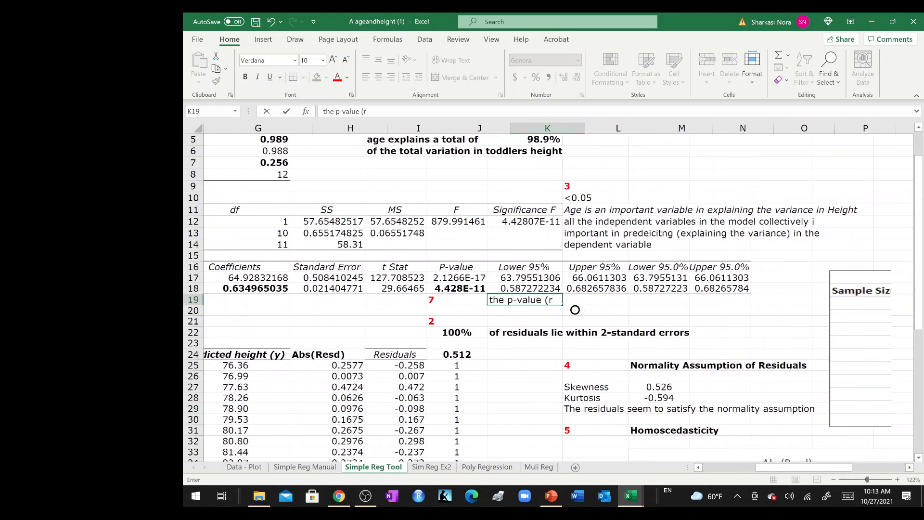
text((reflec)
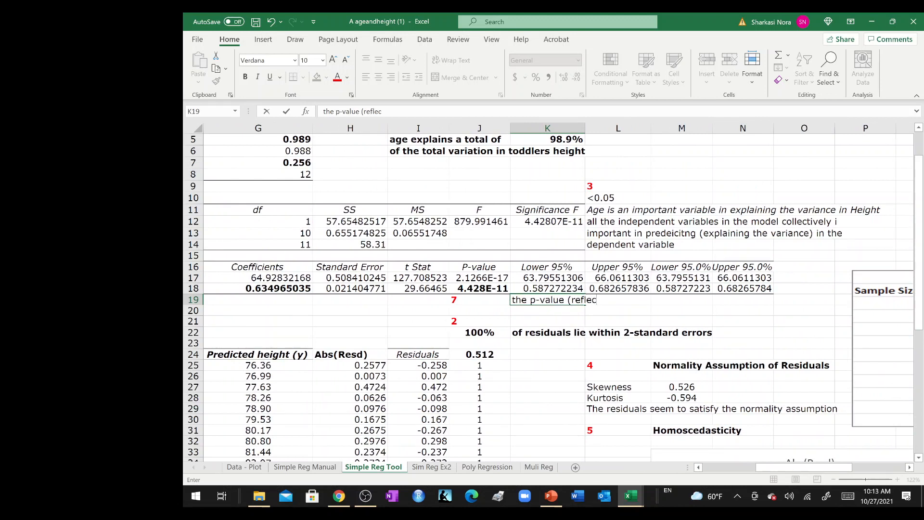
text(ting th e significance)
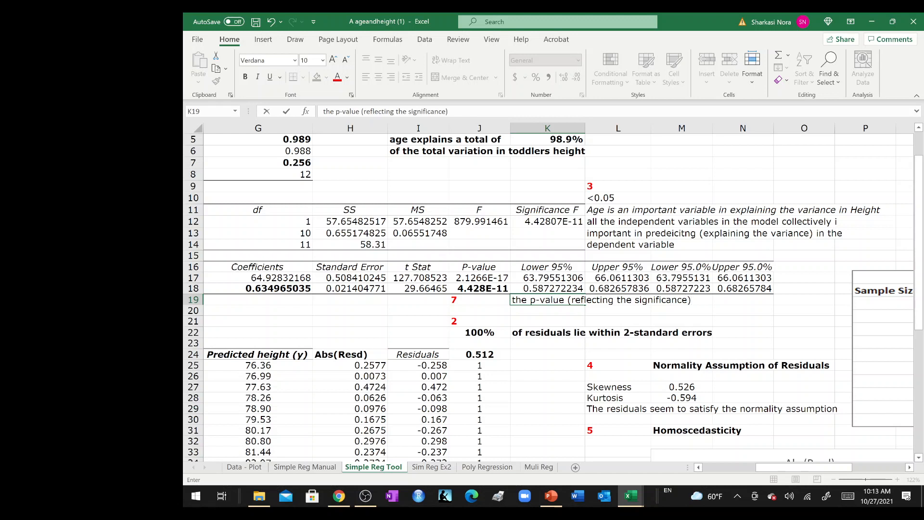
text() are valid)
text(because the assumptions)
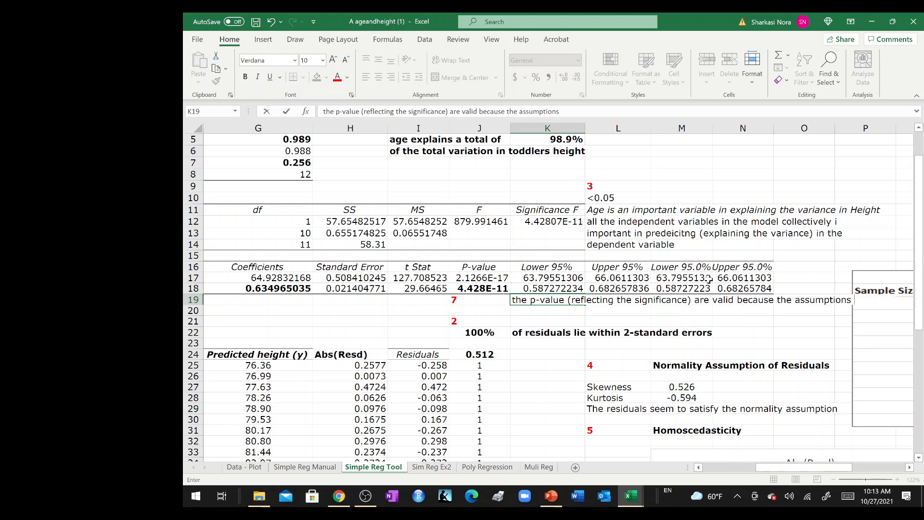
Step: Move the kurtosis and skewness reference table picture down to about row 27, clear of the row 19 note
scroll(709, 278, right, 3)
drag(750, 276, 766, 393)
Step: Complete the note in cell K19 with "(error terms normality, homoscedasticity, and Multicollinearity ) are also validated"
click(366, 301)
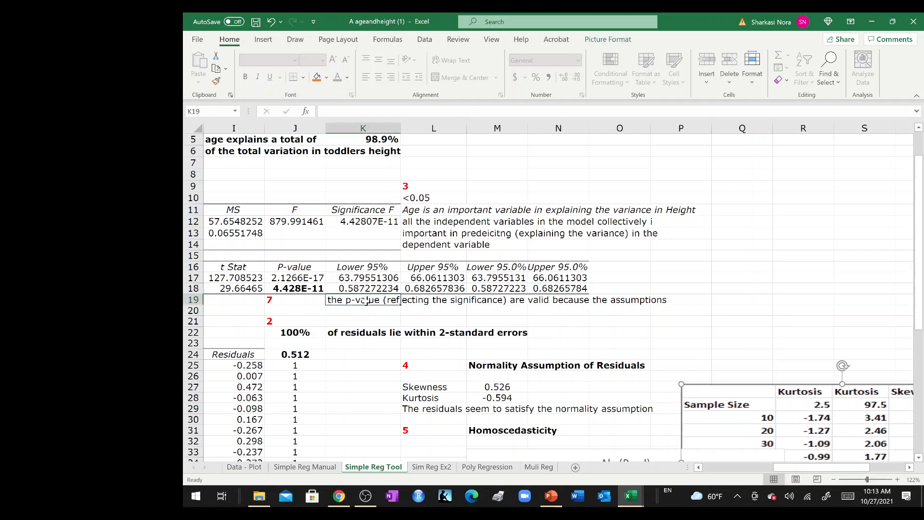
double_click(366, 301)
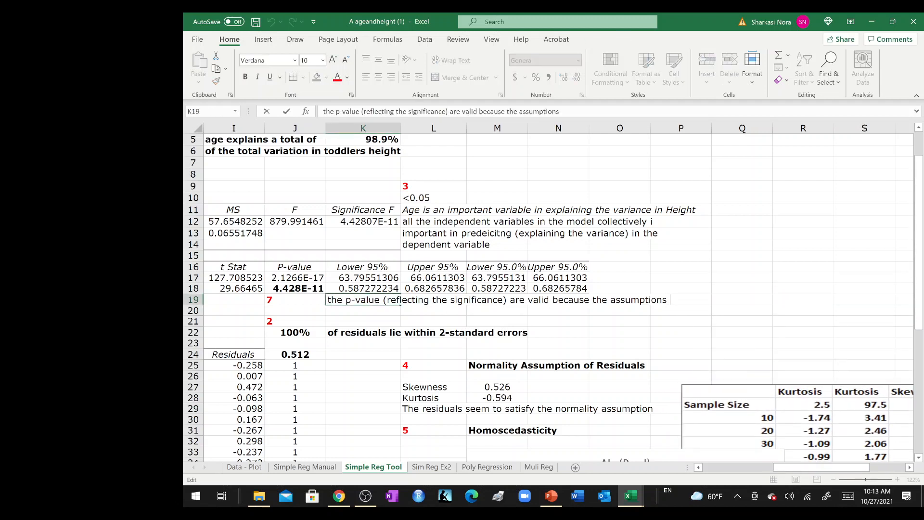
text((error terms normality)
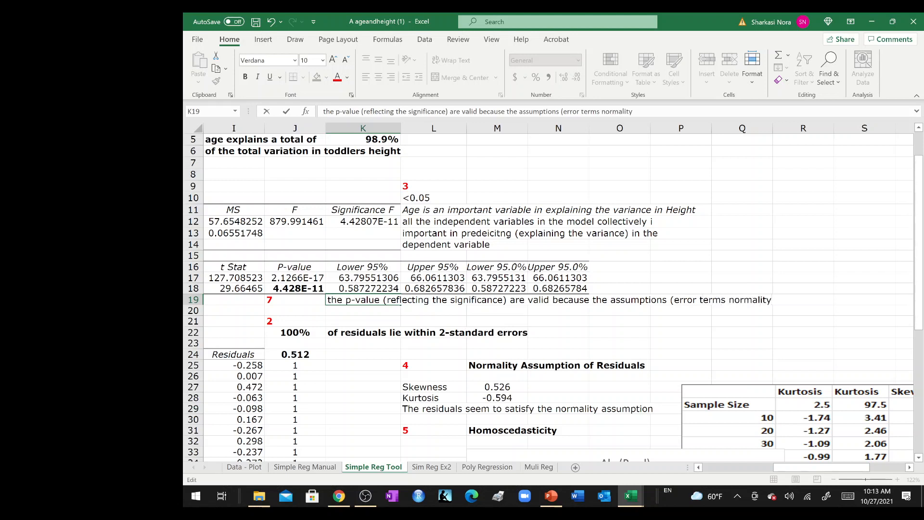
text(, homoscedastc)
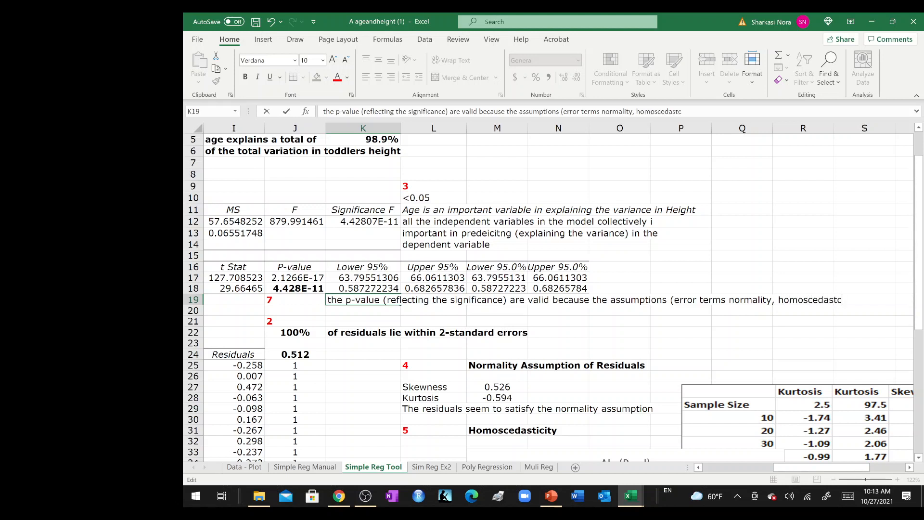
key(BackSpace)
text(icity, and Multicollinearity)
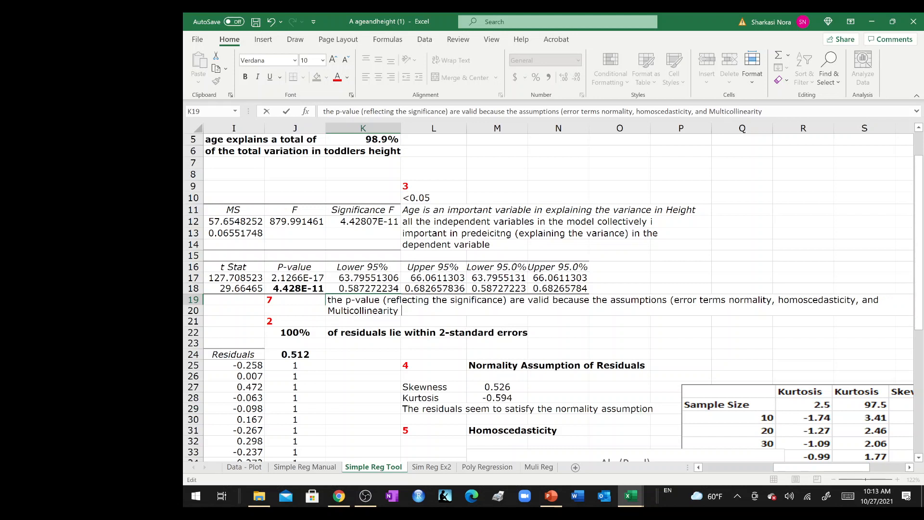
text( ()
key(BackSpace)
text() are also validated)
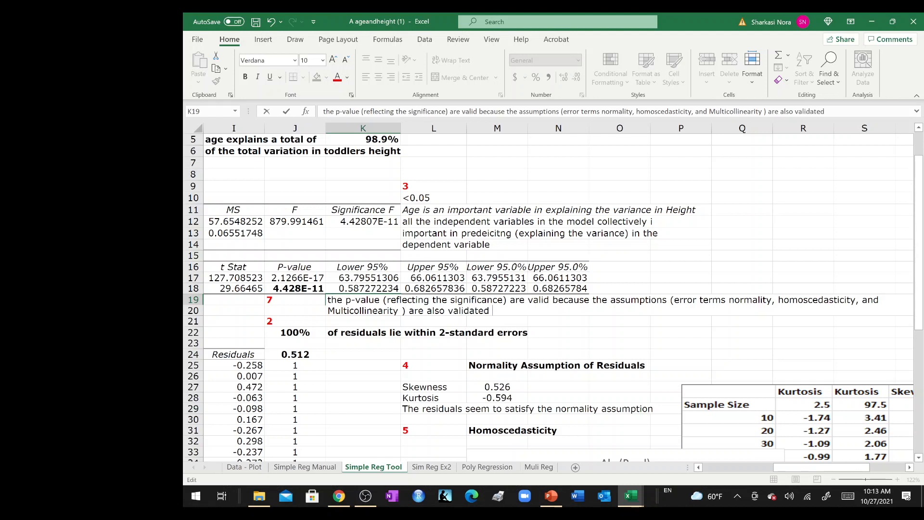
key(Return)
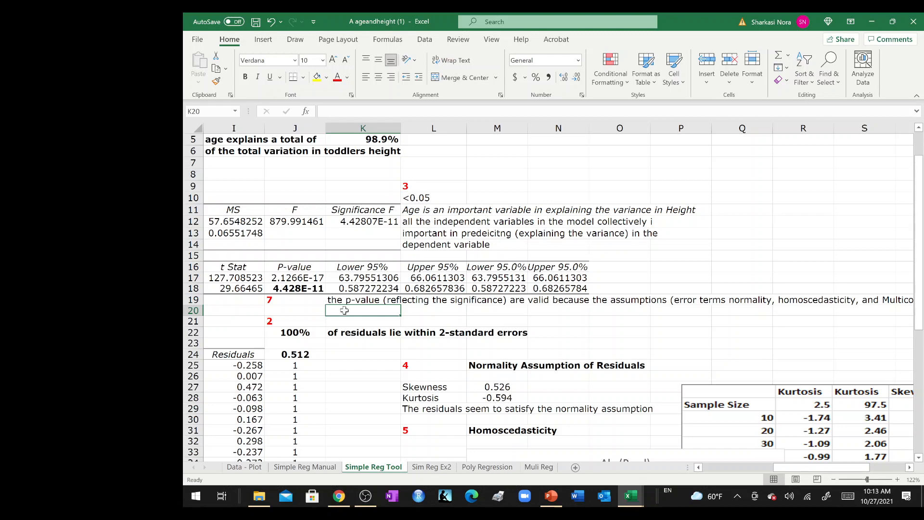
scroll(345, 309, left, 3)
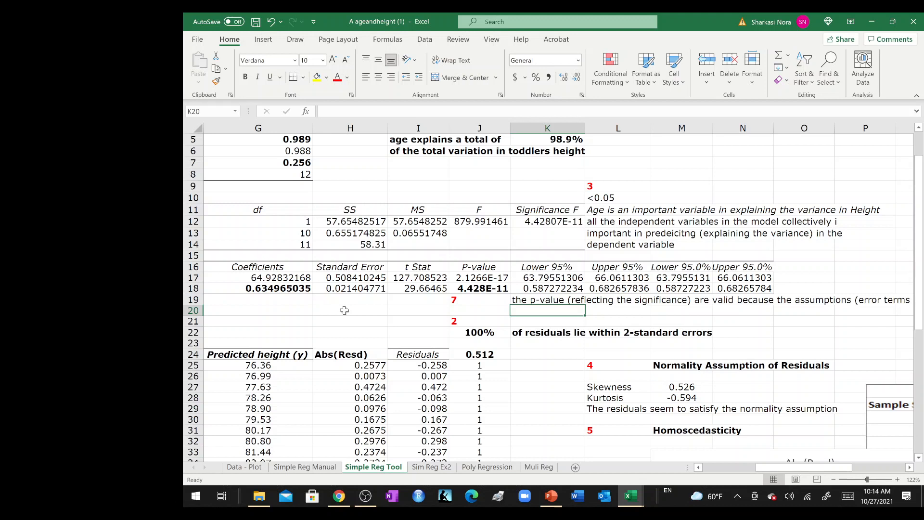
Step: Enter the note "as age increases by 1 month, height increases by an estimated 0.6349 cm." in cell K20
text(as age)
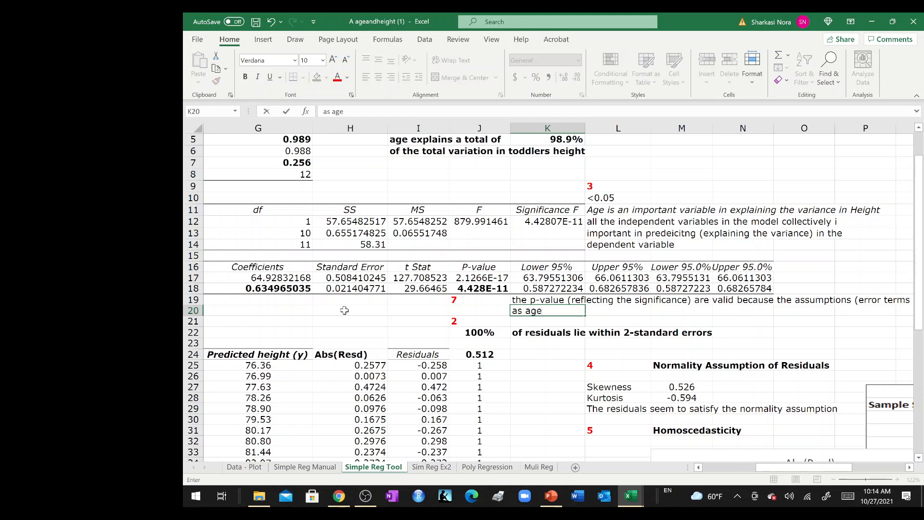
text( increases by 1 mont)
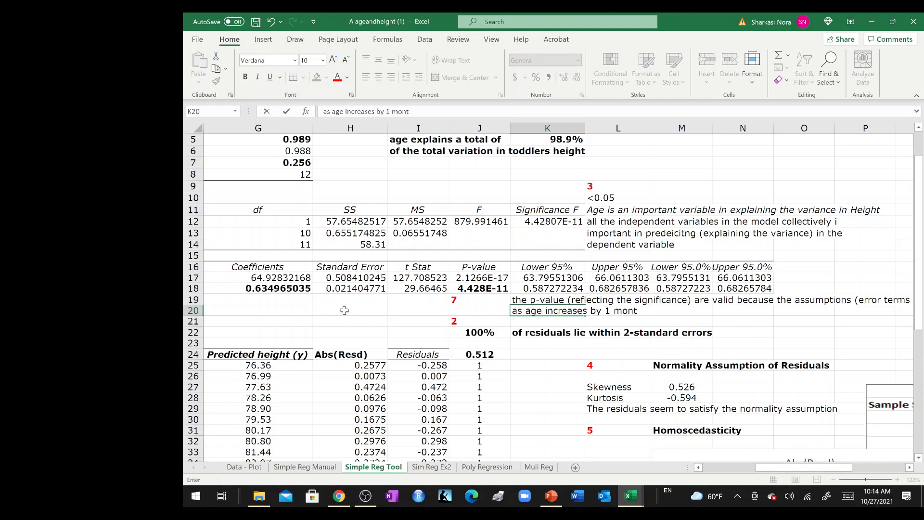
text(h, height increases by)
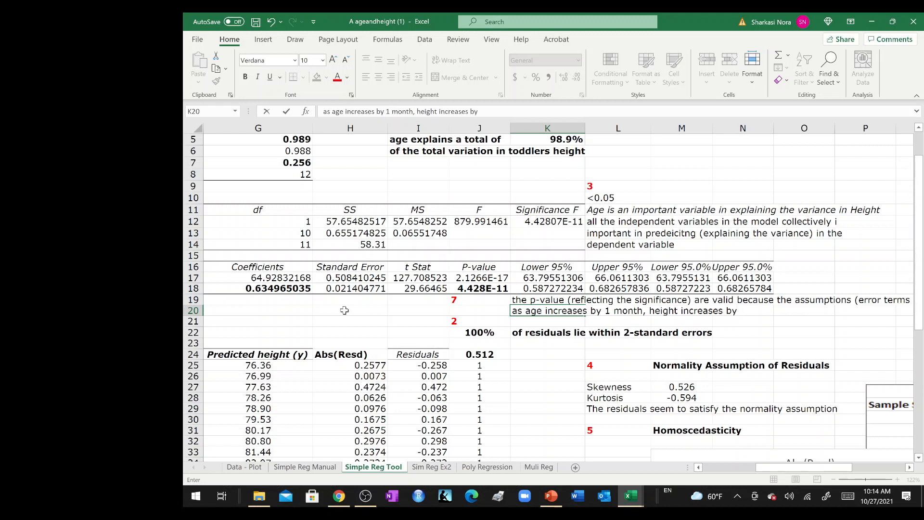
text( 0.6349 cm.)
click(738, 311)
text(av)
key(BackSpace)
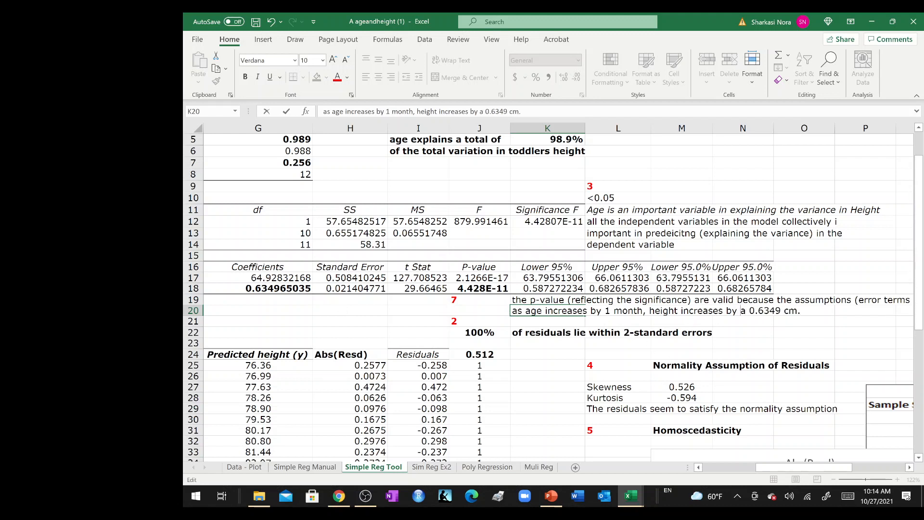
text(n estimated)
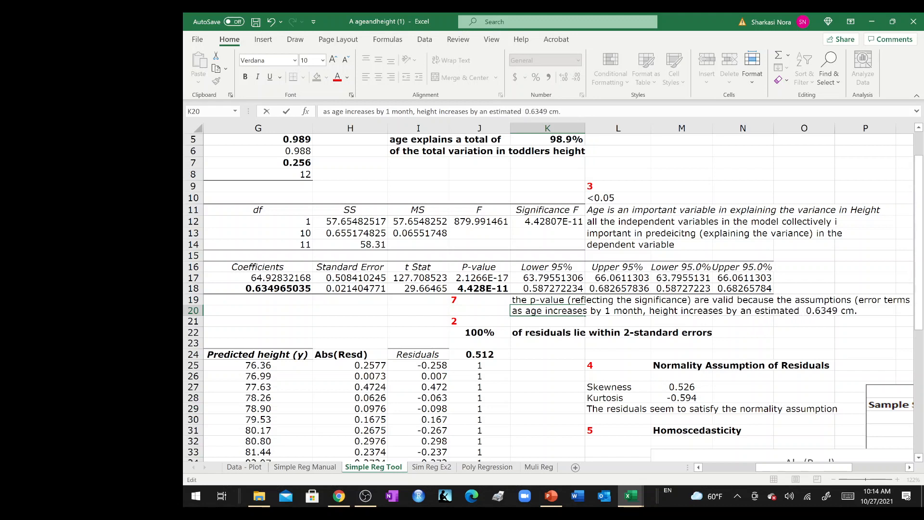
key(BackSpace)
key(Return)
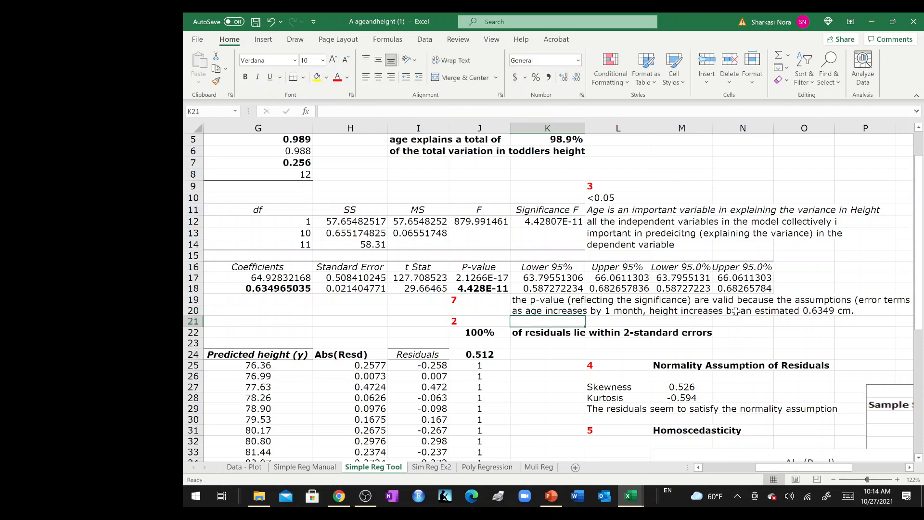
Step: Review the regression sheet as a whole, examining the R Square rows with their explained-variation note and the Multiple R value
ctrl+scroll(735, 311, down, 4)
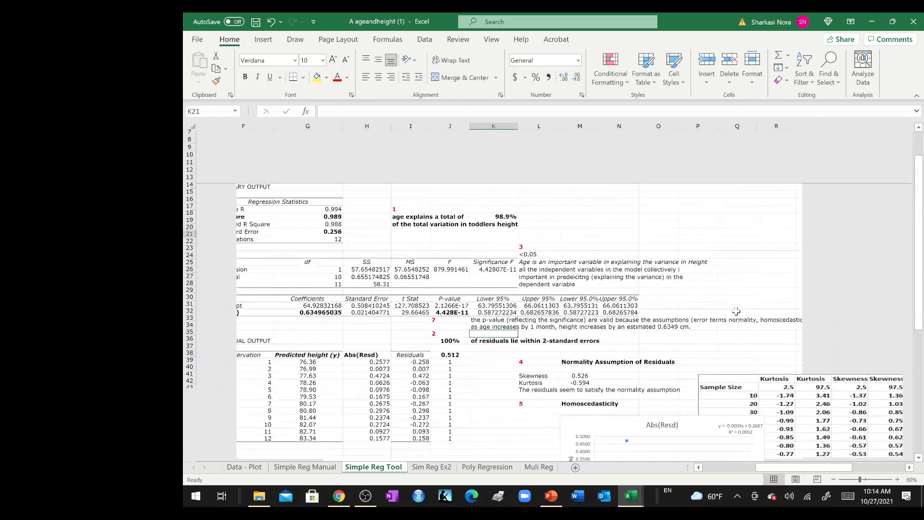
scroll(432, 195, left, 3)
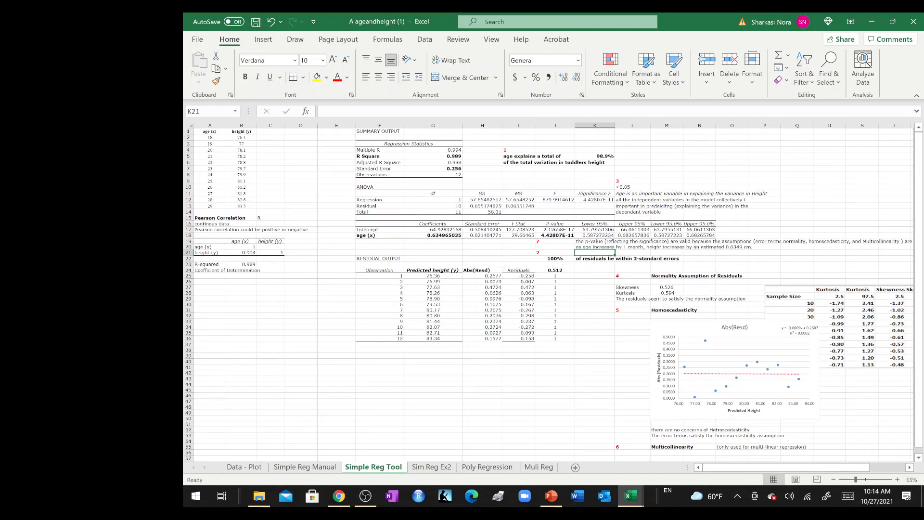
click(424, 39)
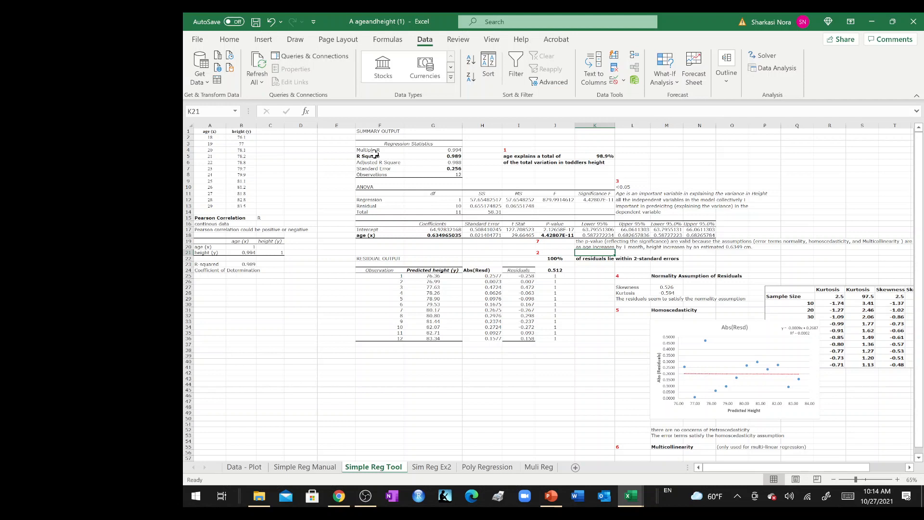
drag(375, 156, 585, 161)
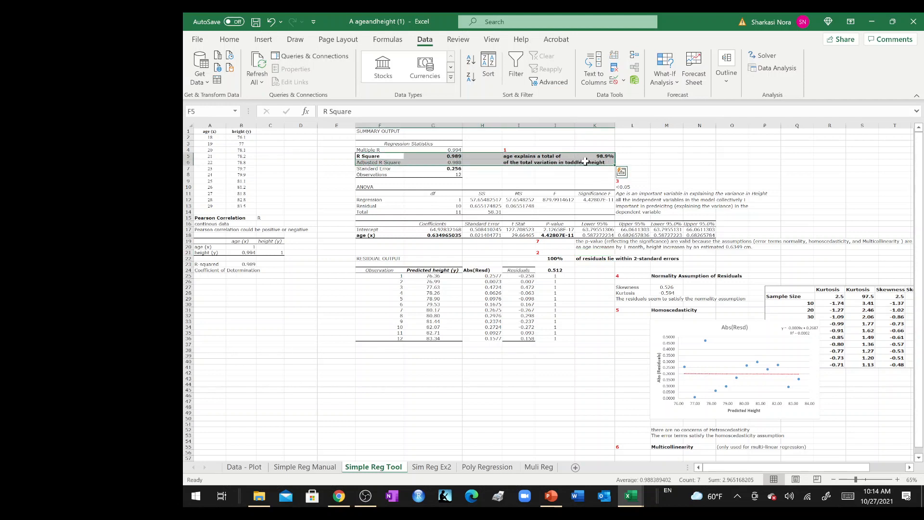
click(455, 149)
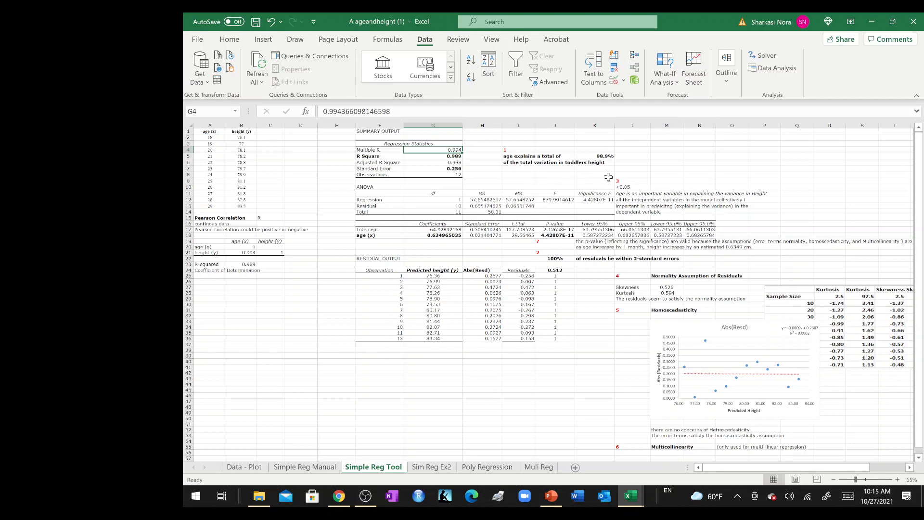
Step: Inspect the formulas behind the share of residuals in J22, the two-standard-error limit in J24 and the first residual flag in J25
ctrl+scroll(608, 177, up, 3)
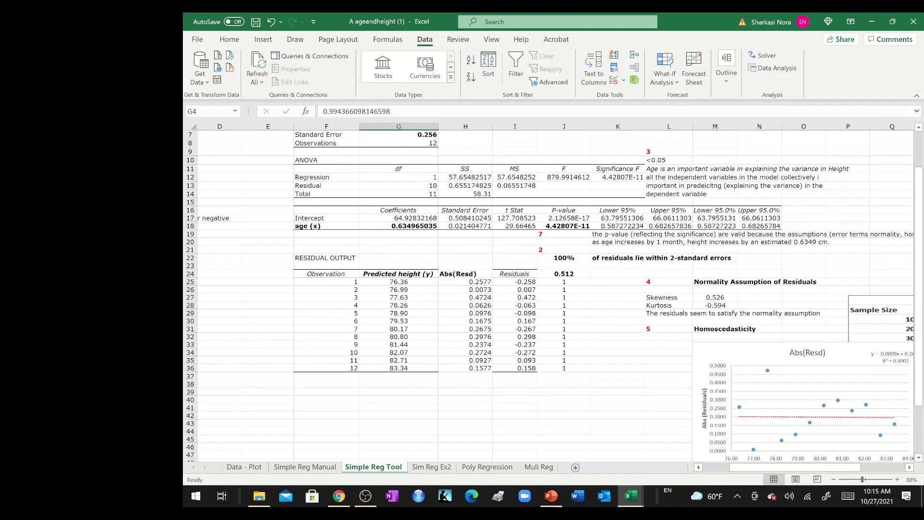
click(549, 258)
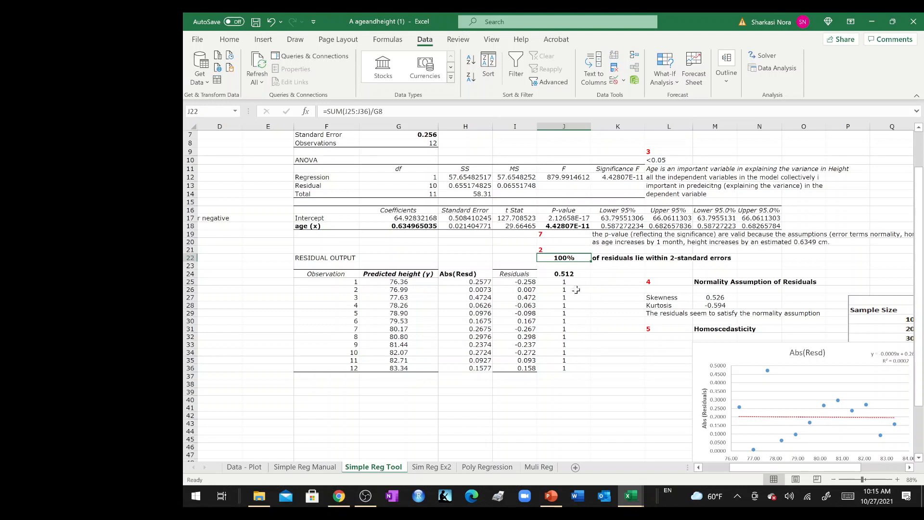
double_click(566, 257)
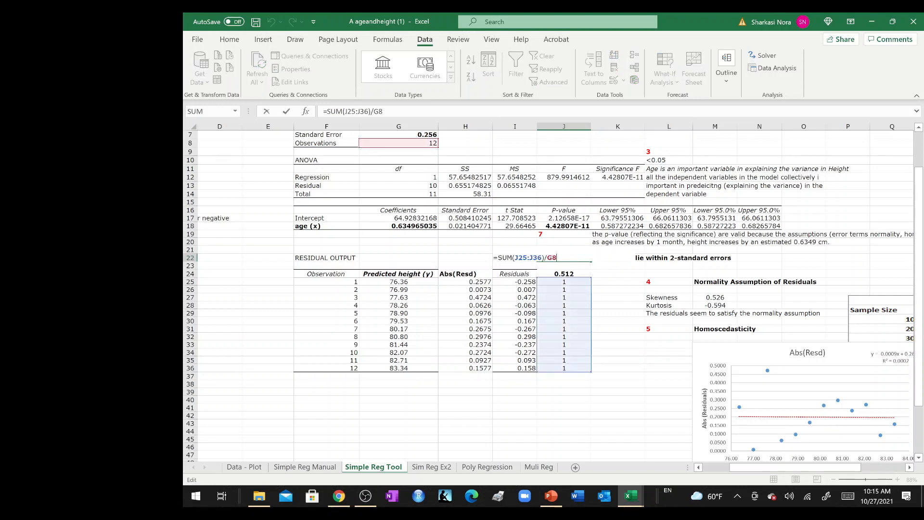
scroll(548, 296, up, 2)
key(Escape)
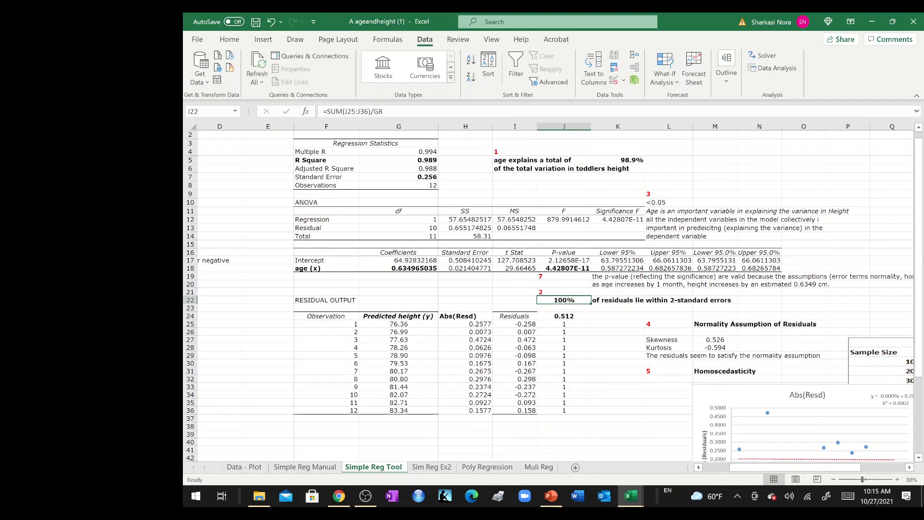
double_click(564, 315)
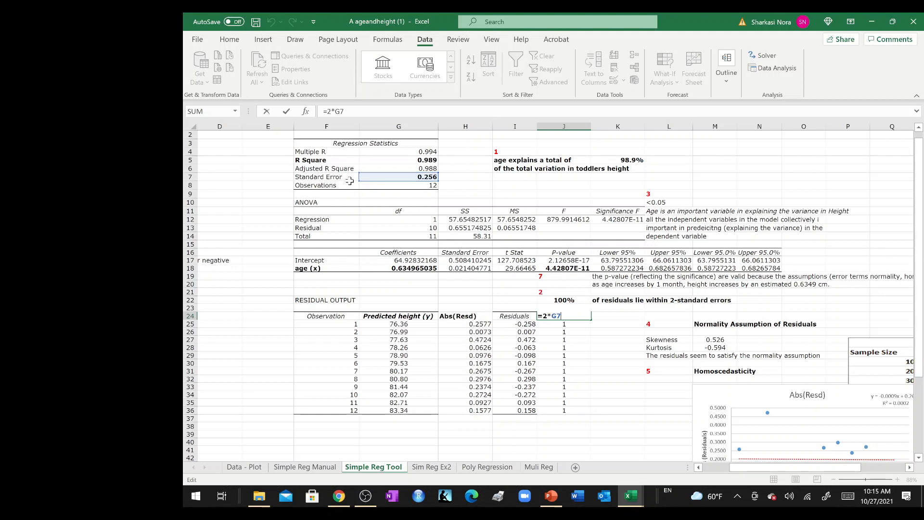
key(ctrl+Return)
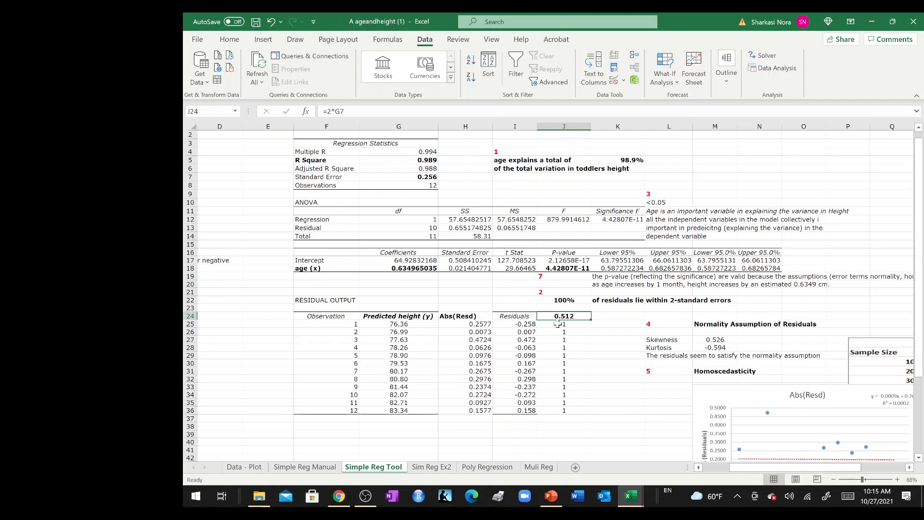
double_click(557, 325)
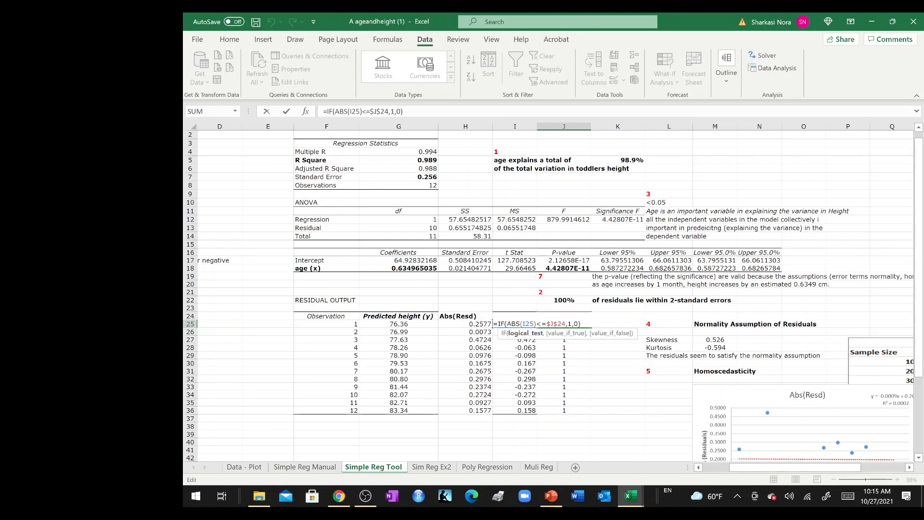
key(ctrl+Return)
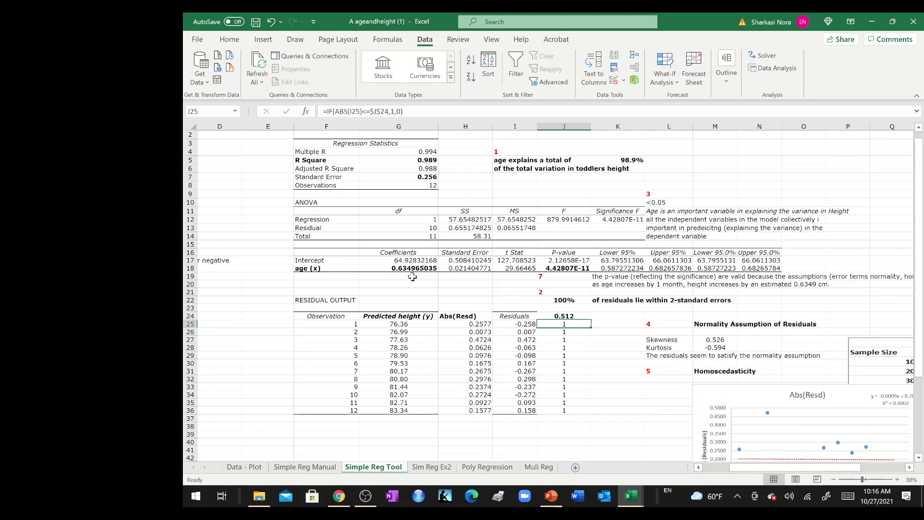
Step: Examine the age coefficient and its P-value together with the normality, homoscedasticity and multicollinearity checks
key(alt+j)
key(i)
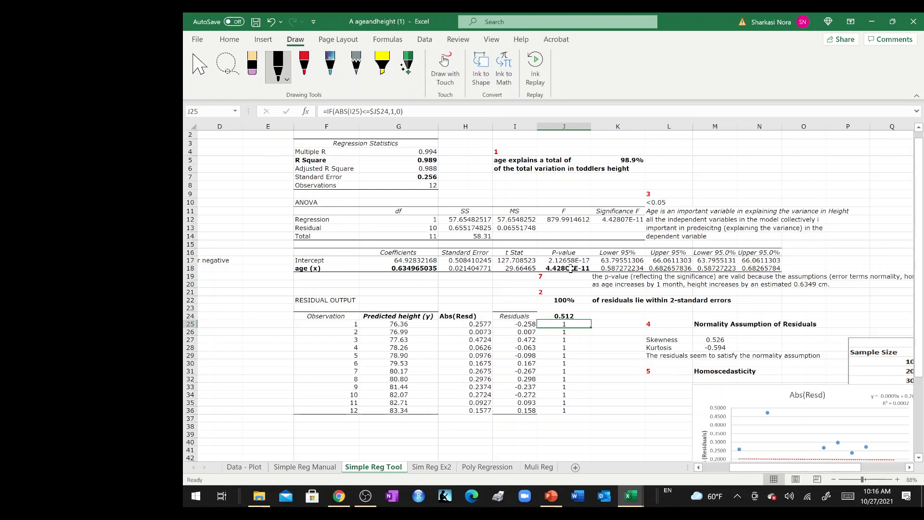
click(572, 356)
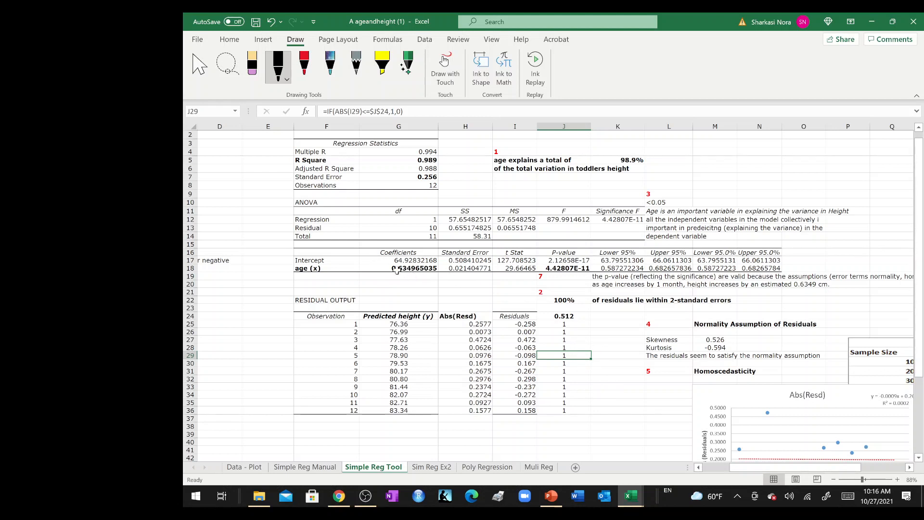
scroll(397, 270, right, 4)
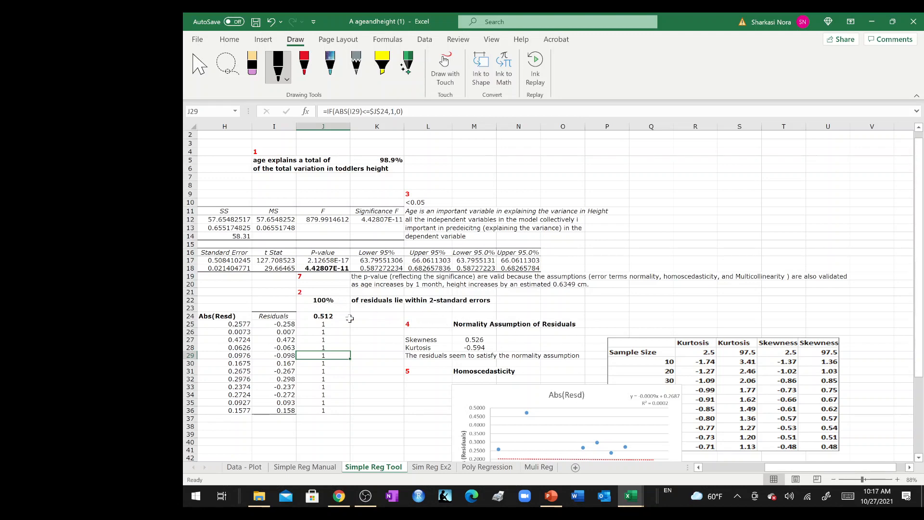
scroll(350, 318, left, 3)
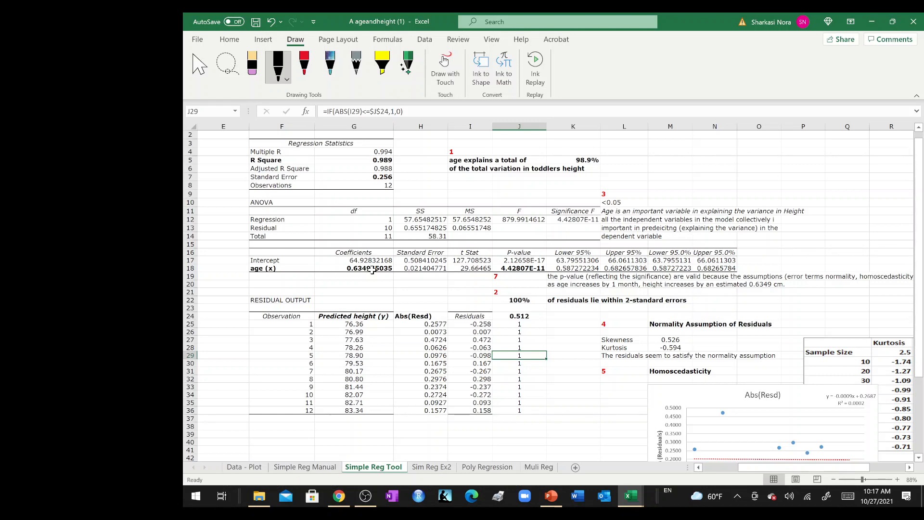
scroll(372, 271, down, 4)
scroll(372, 271, right, 5)
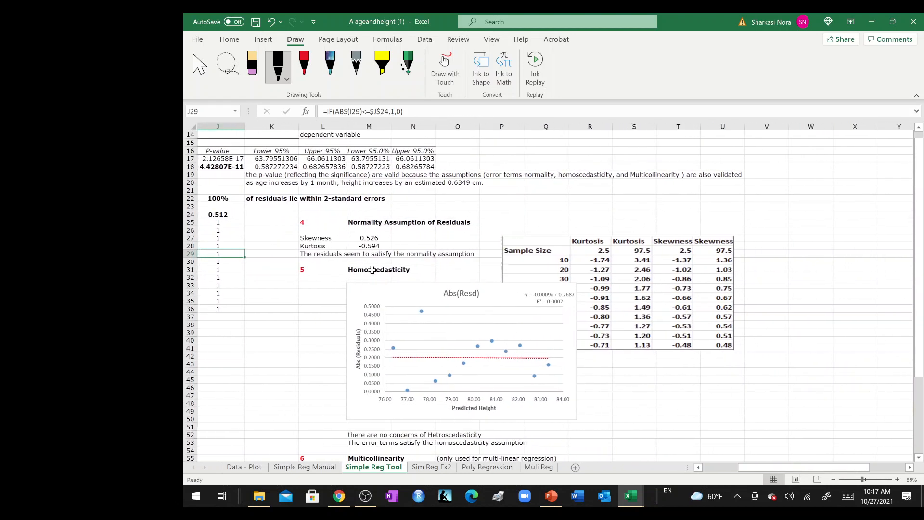
scroll(372, 271, down, 3)
scroll(372, 271, right, 1)
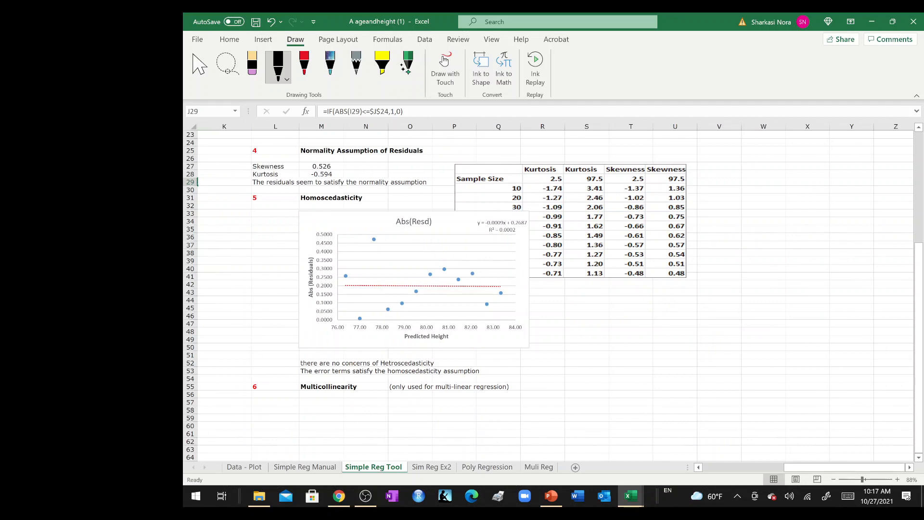
scroll(610, 226, up, 3)
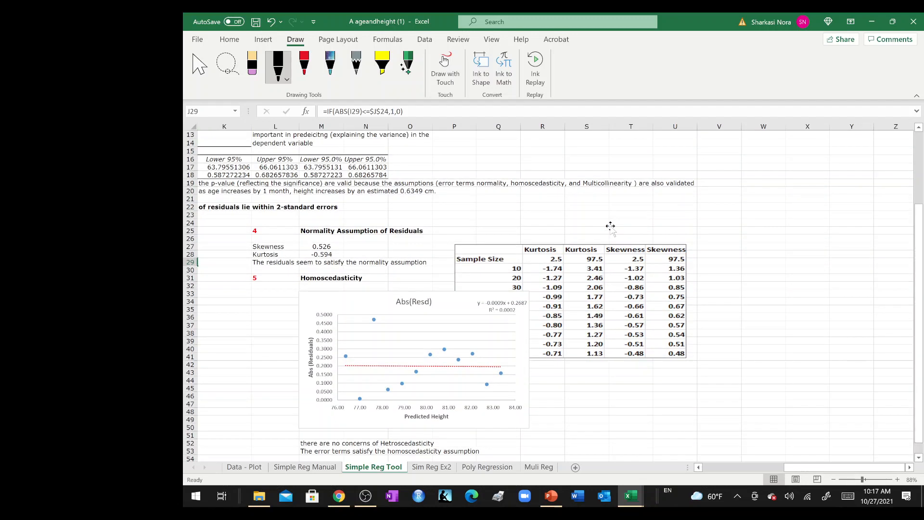
Step: Shrink the kurtosis and skewness table picture into about P21:T31, clear of the Abs(Resd) chart, and nudge that chart slightly right and down
drag(600, 252, 661, 212)
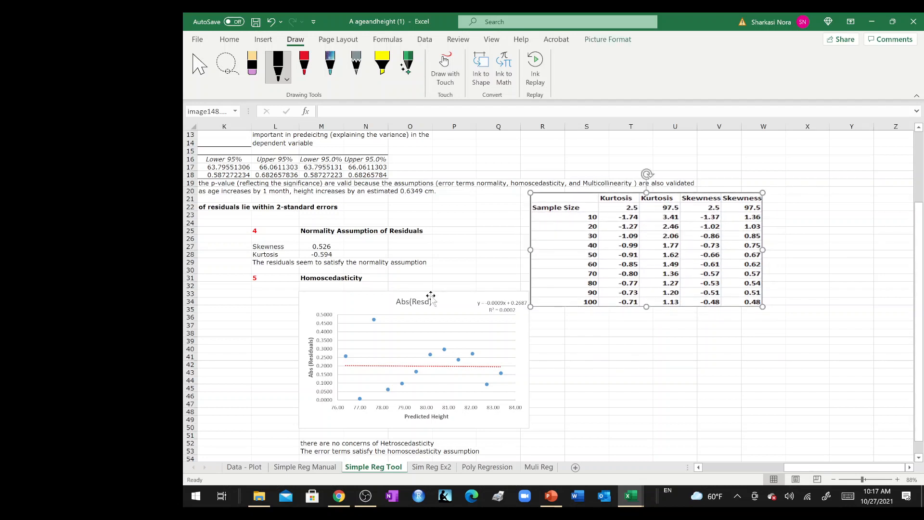
drag(530, 306, 498, 275)
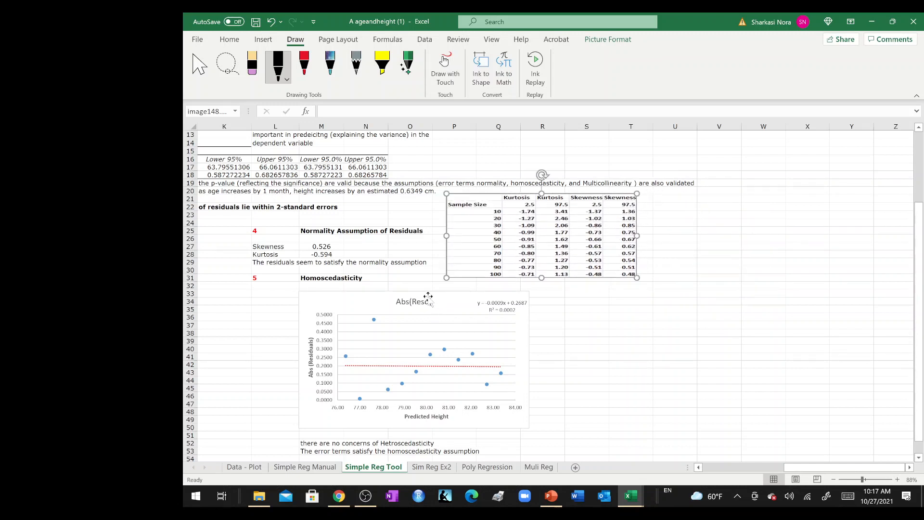
click(429, 301)
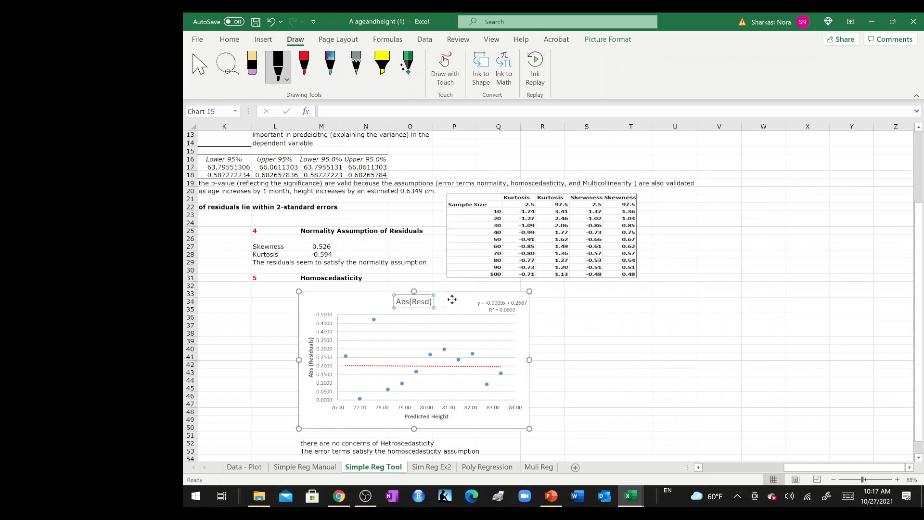
click(428, 294)
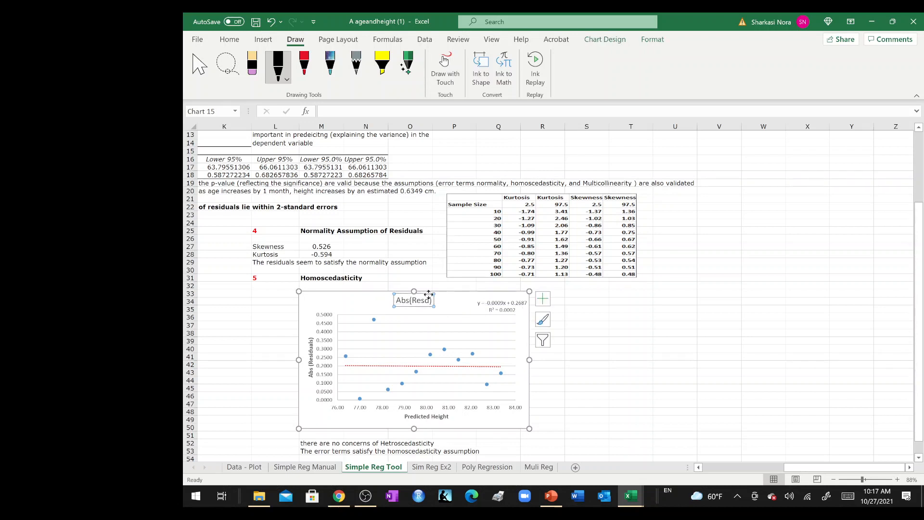
mouse_move(464, 294)
mouse_down()
mouse_move(554, 291)
mouse_move(458, 294)
mouse_up()
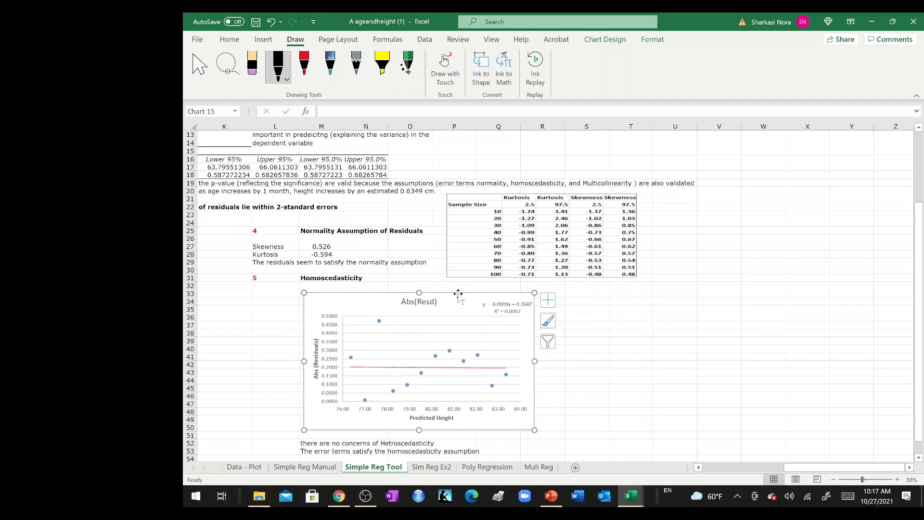
Step: Compare the skewness and kurtosis of the residuals with the reference table under the normality check
click(262, 247)
scroll(259, 265, down, 2)
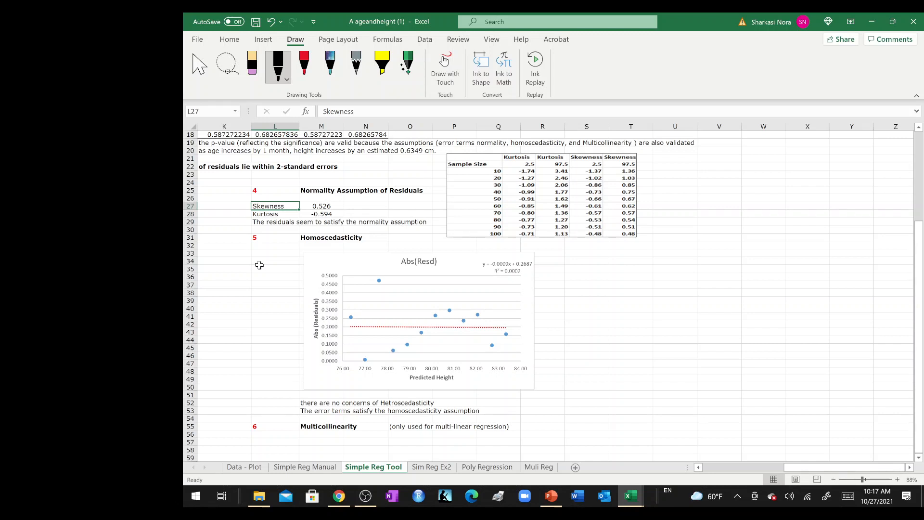
click(279, 215)
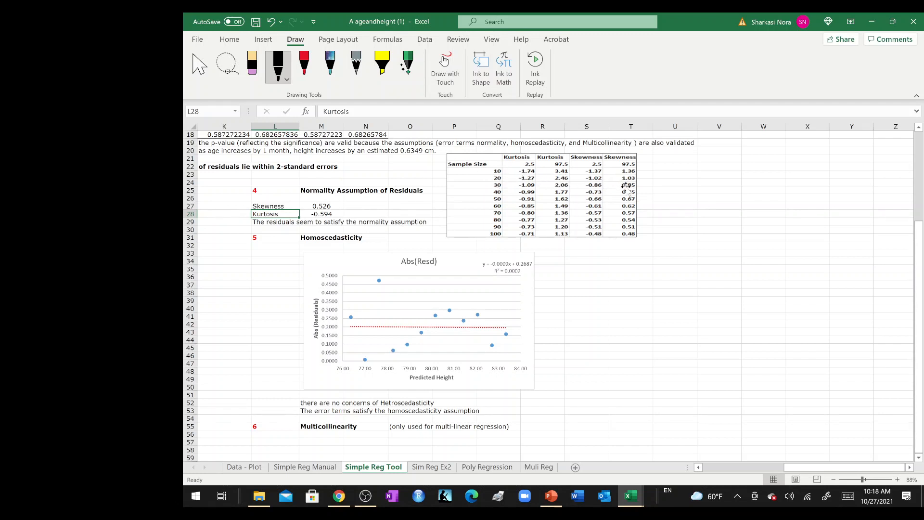
Step: Sketch three black ink lines fanning out to the right beside the Abs(Resd) chart, one horizontal and two rising
scroll(413, 209, down, 3)
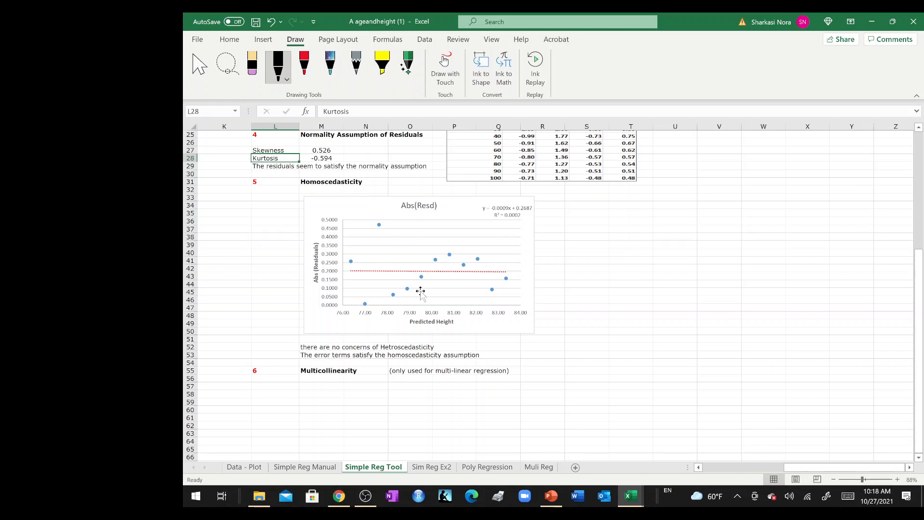
drag(594, 298, 707, 195)
drag(615, 316, 758, 314)
drag(604, 311, 757, 223)
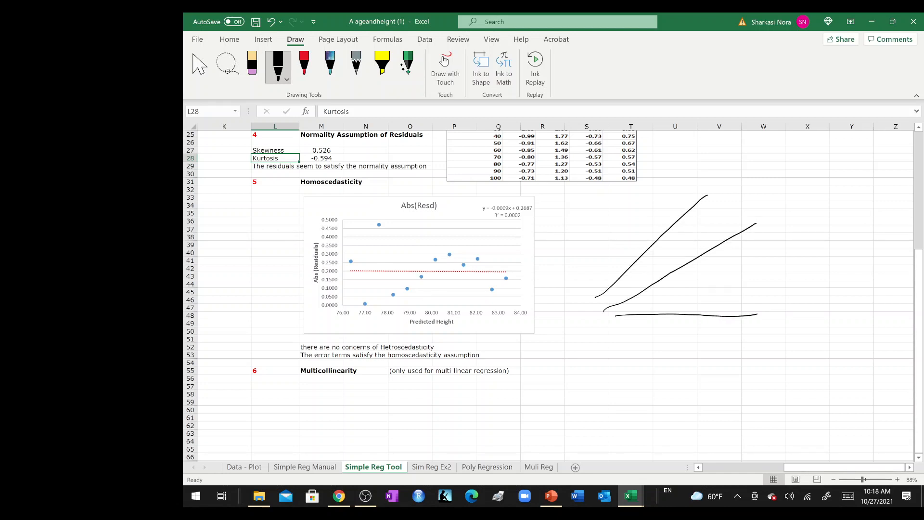
Step: Sketch a black ink baseline beside the Abs(Resd) chart with lines above it converging to the right
drag(588, 354, 735, 346)
drag(678, 315, 659, 236)
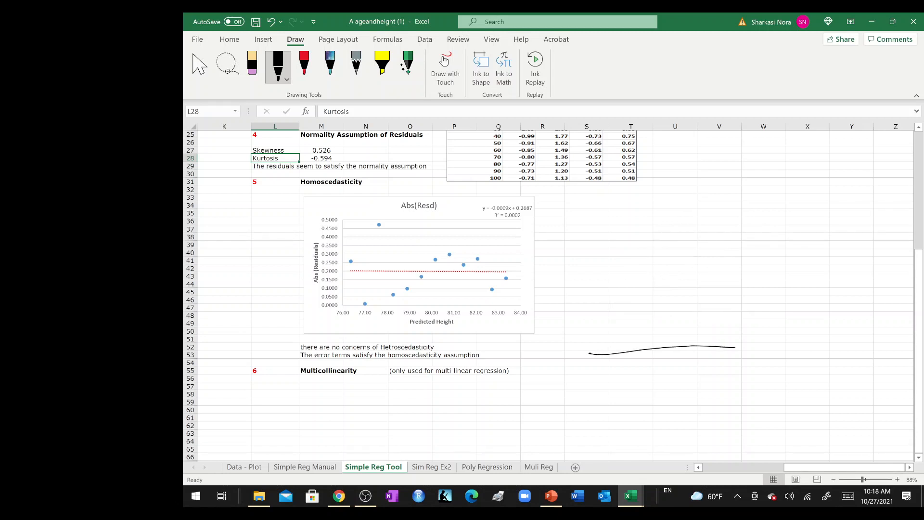
mouse_move(590, 266)
mouse_down()
mouse_move(703, 230)
mouse_move(706, 281)
mouse_move(681, 343)
mouse_up()
drag(713, 235, 608, 311)
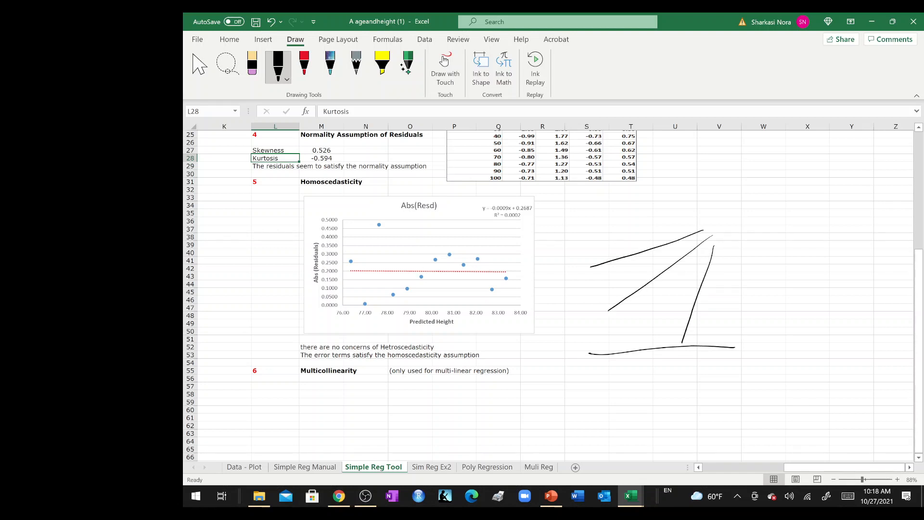
mouse_move(702, 295)
mouse_down()
mouse_move(650, 265)
mouse_move(636, 241)
mouse_up()
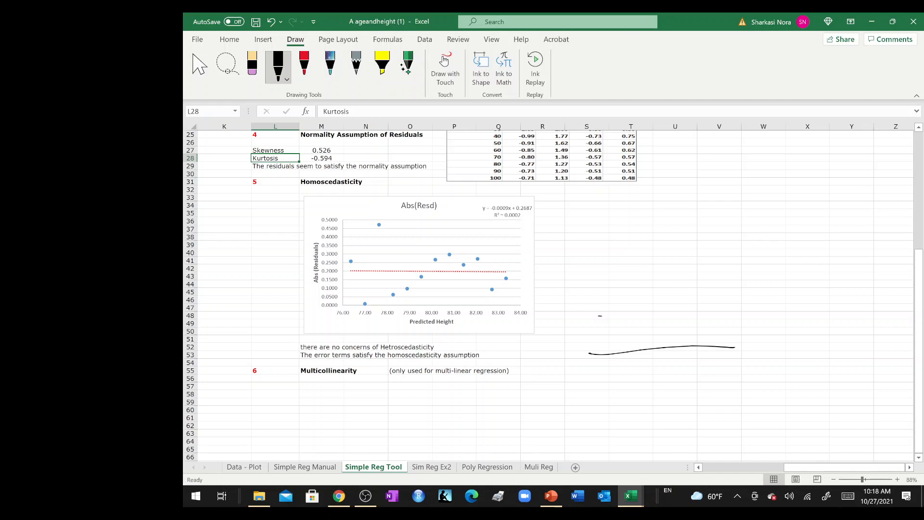
Step: Sketch two ink curves bulging around a rising line beside the Abs(Resd) chart, with three short strokes marking the changing spread
mouse_move(602, 316)
mouse_down()
mouse_move(638, 257)
mouse_move(744, 228)
mouse_move(696, 312)
mouse_move(603, 339)
mouse_up()
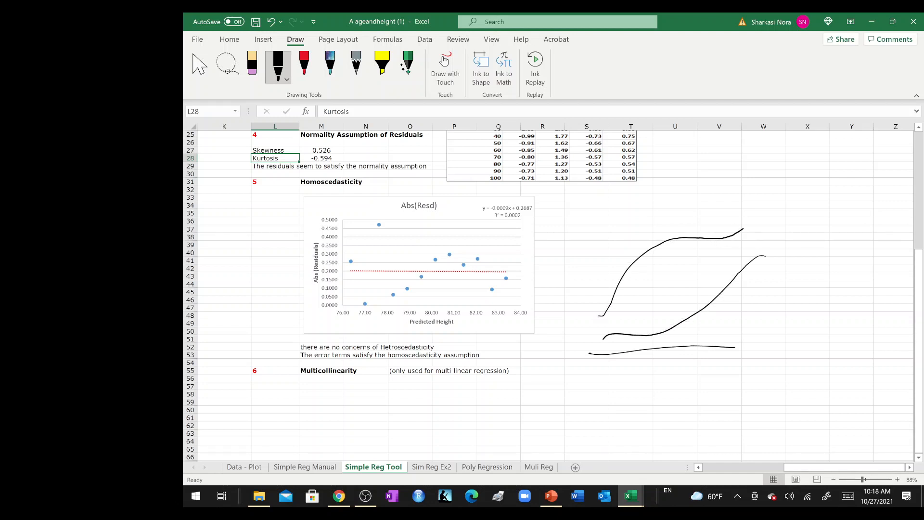
drag(778, 223, 567, 343)
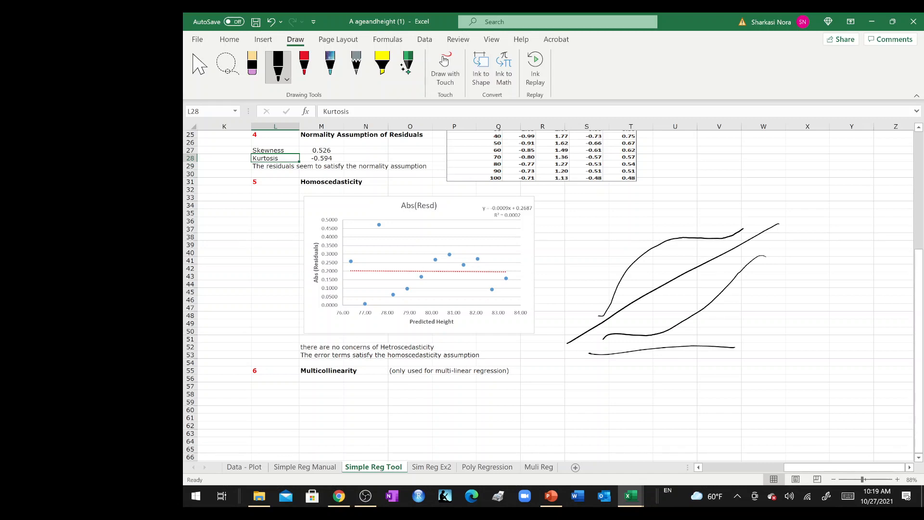
drag(608, 307, 618, 333)
drag(634, 255, 673, 320)
drag(726, 236, 747, 265)
Step: Sketch a second small ink figure around V51:Y60 with two near-horizontal lines and two lines crossing above them
mouse_move(753, 405)
mouse_down()
mouse_move(875, 404)
mouse_move(875, 340)
mouse_up()
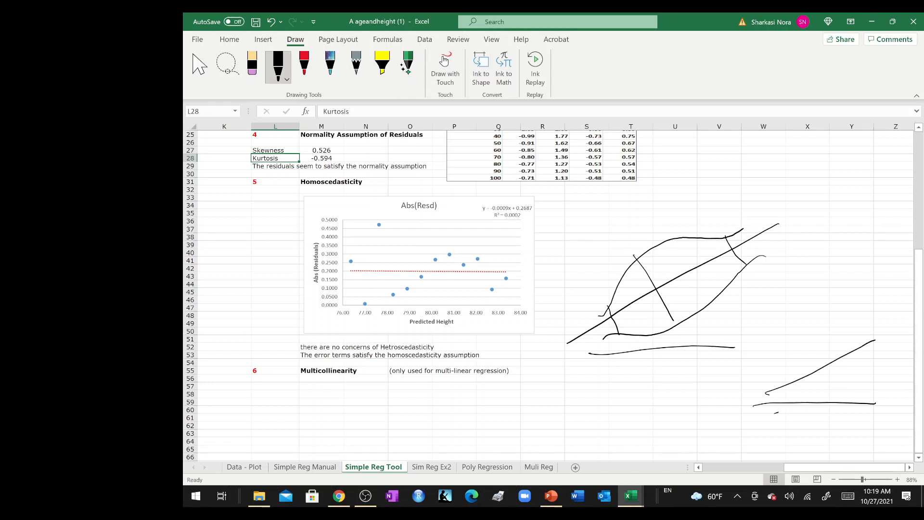
drag(776, 412, 874, 405)
drag(783, 344, 883, 403)
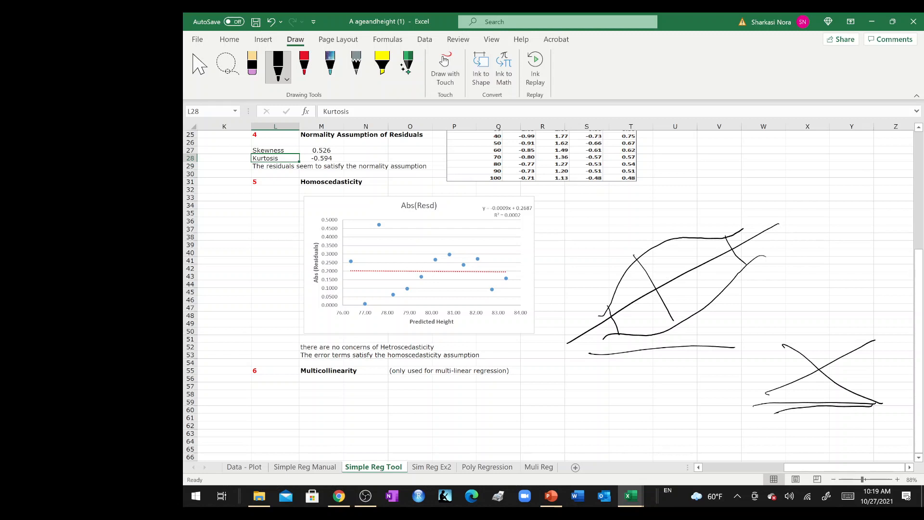
drag(698, 363, 727, 367)
Step: Undo all the ink strokes sketched beside and below the Abs(Resd) chart
key(ctrl+z)
key(ctrl+z)
key(ctrl+z)
key(ctrl+z)
key(ctrl+z)
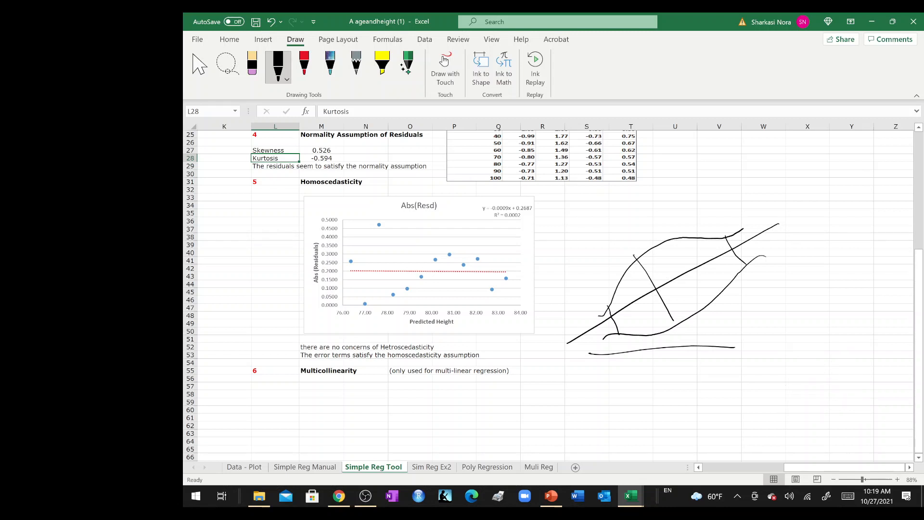
key(ctrl+z)
key(ctrl+z)
key(ctrl+z)
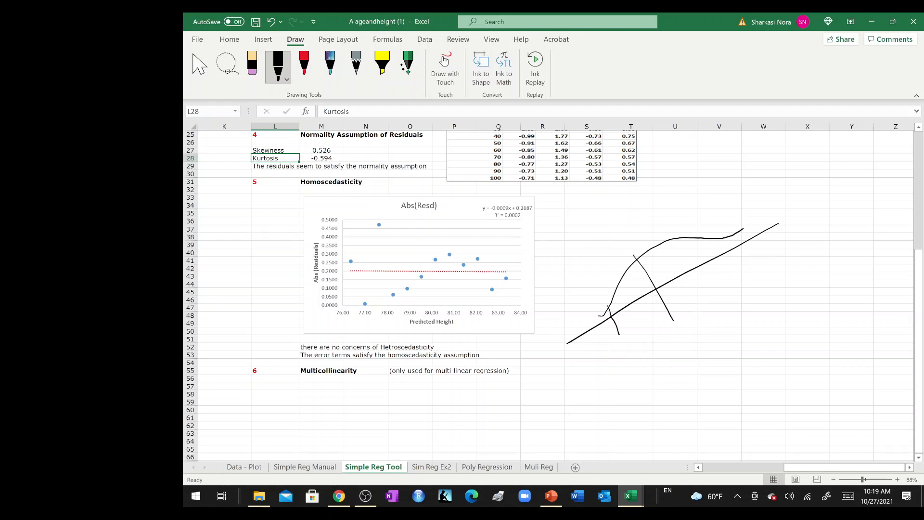
key(ctrl+z)
key(ctrl+z)
key(ctrl+z)
key(ctrl+z)
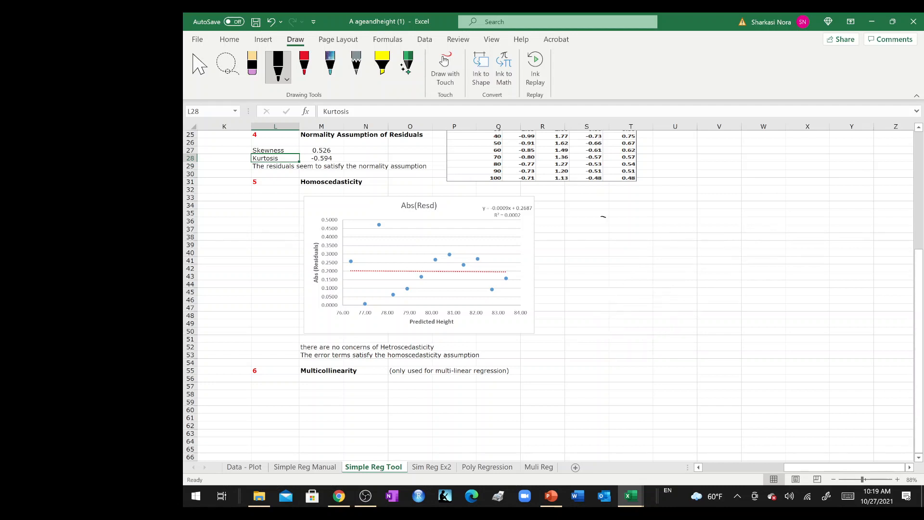
Step: Sketch a curved ink arrow pointing at the Abs(Resd) chart, and undo it
mouse_move(602, 217)
mouse_down()
mouse_move(541, 290)
mouse_move(567, 277)
mouse_up()
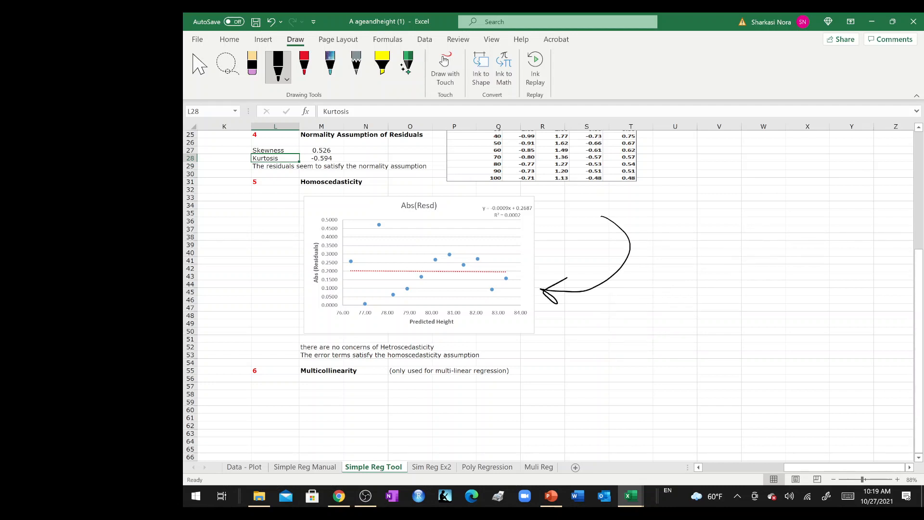
key(ctrl+z)
key(ctrl+z)
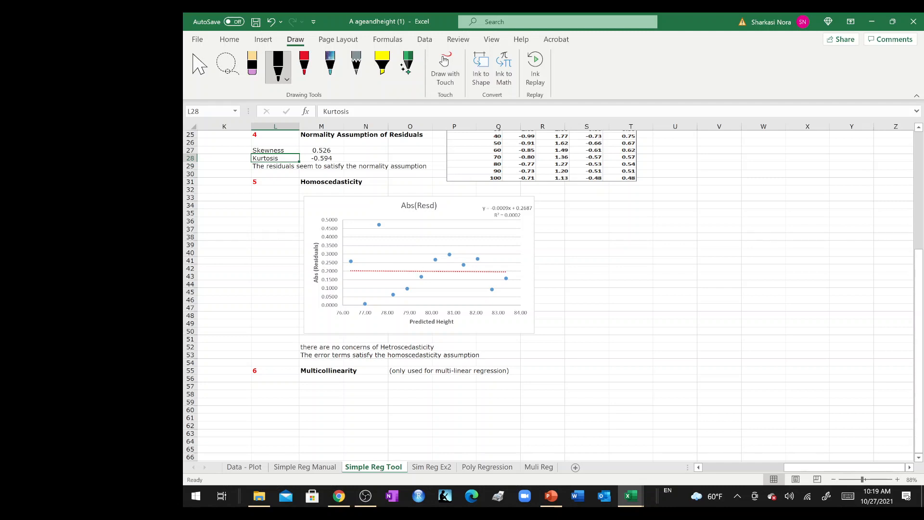
Step: On the Simple Reg Manual sheet, undo the handwritten ink annotations, including the circled 1, 2 and A1 and the arrows to the residual plot
click(306, 465)
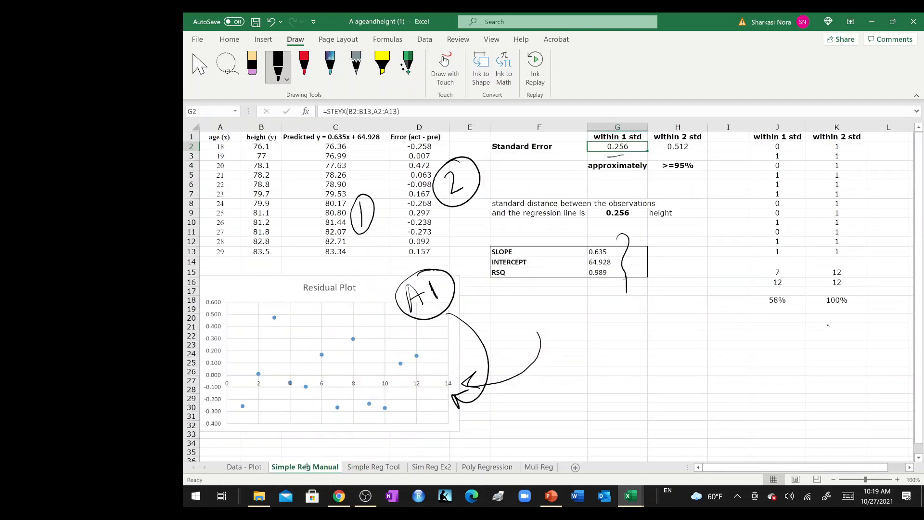
key(ctrl+z)
key(ctrl+z)
key(ctrl+z)
key(ctrl+z)
key(ctrl+z)
key(ctrl+z)
key(ctrl+z)
key(ctrl+z)
key(ctrl+z)
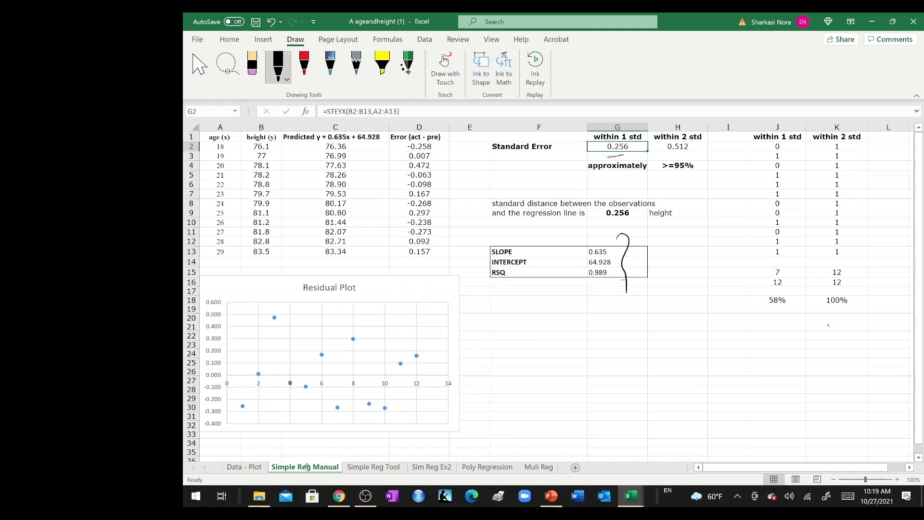
key(ctrl+z)
key(ctrl+z)
Step: Review the regression output and the numbered checks through multicollinearity on the Simple Reg Tool sheet
click(373, 467)
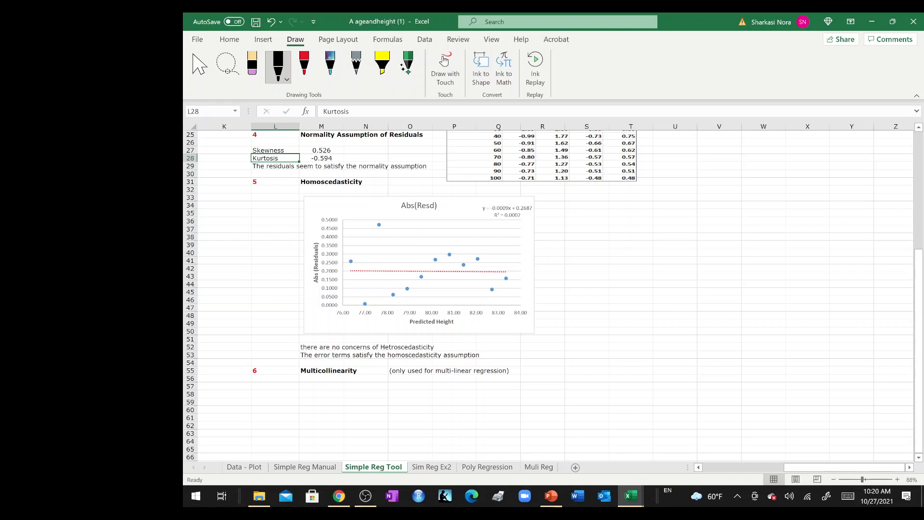
scroll(553, 289, left, 3)
scroll(553, 289, up, 1)
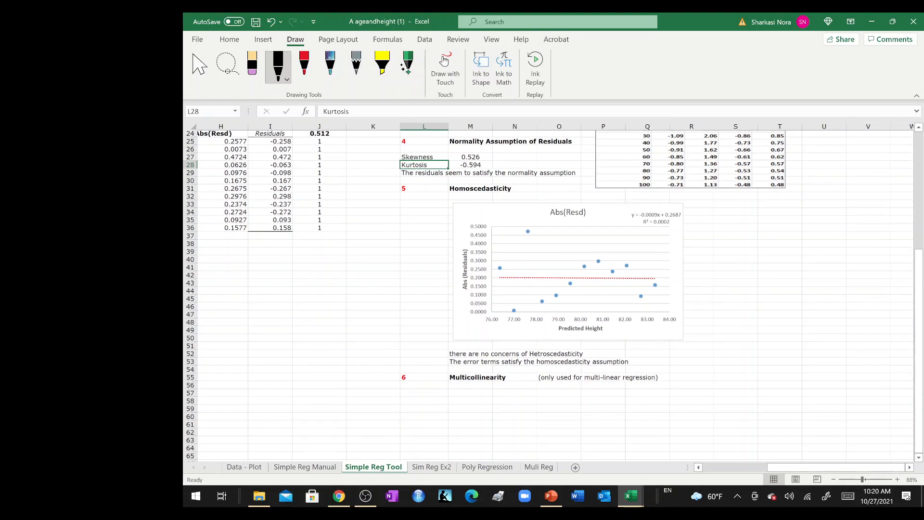
scroll(554, 288, up, 3)
scroll(553, 288, left, 1)
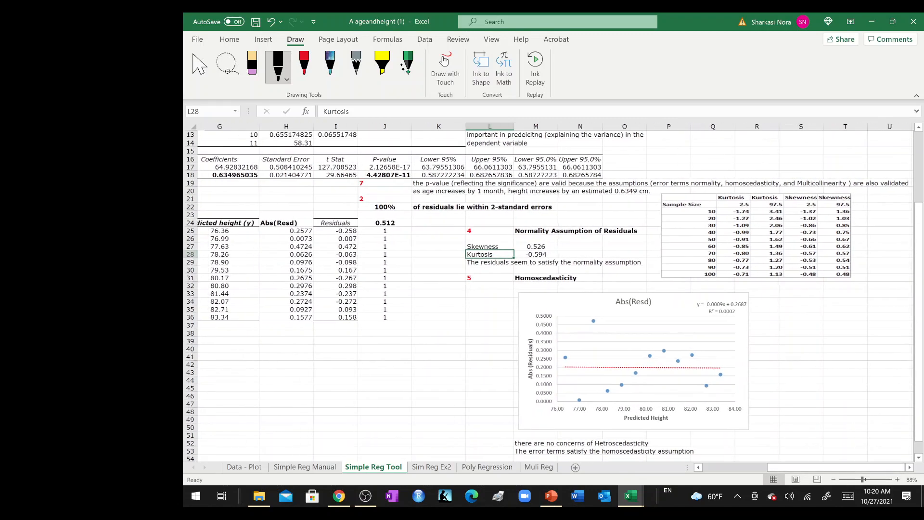
scroll(369, 156, up, 4)
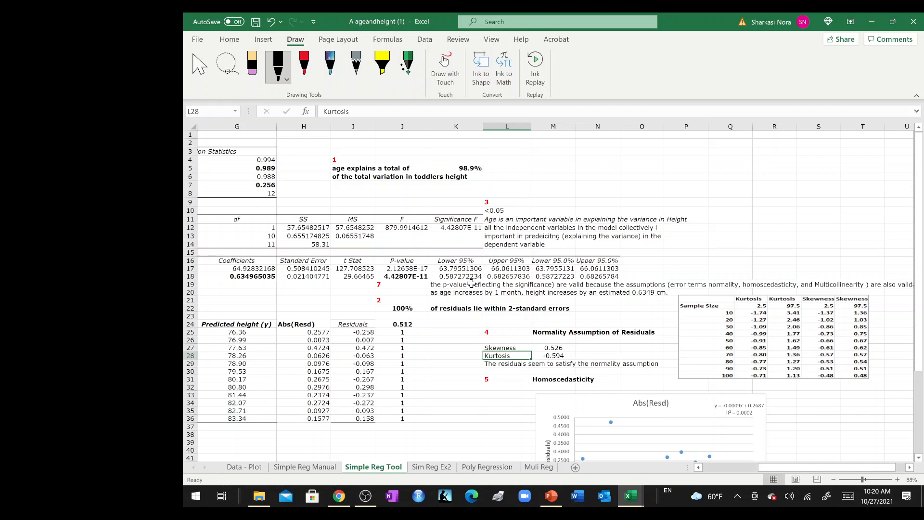
click(449, 436)
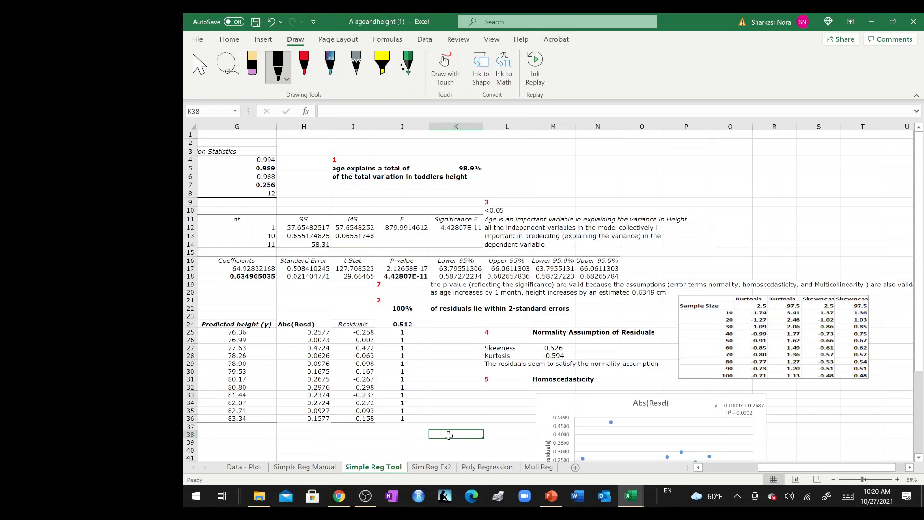
scroll(448, 436, down, 8)
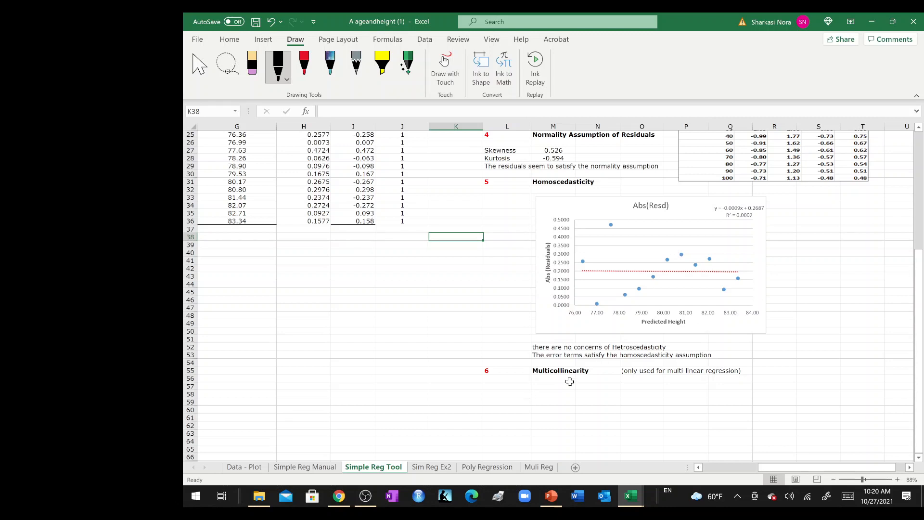
click(365, 496)
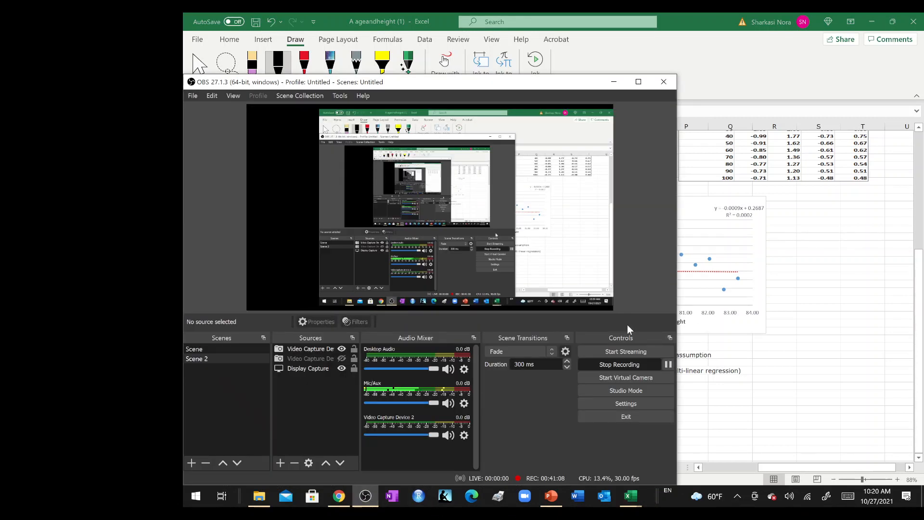